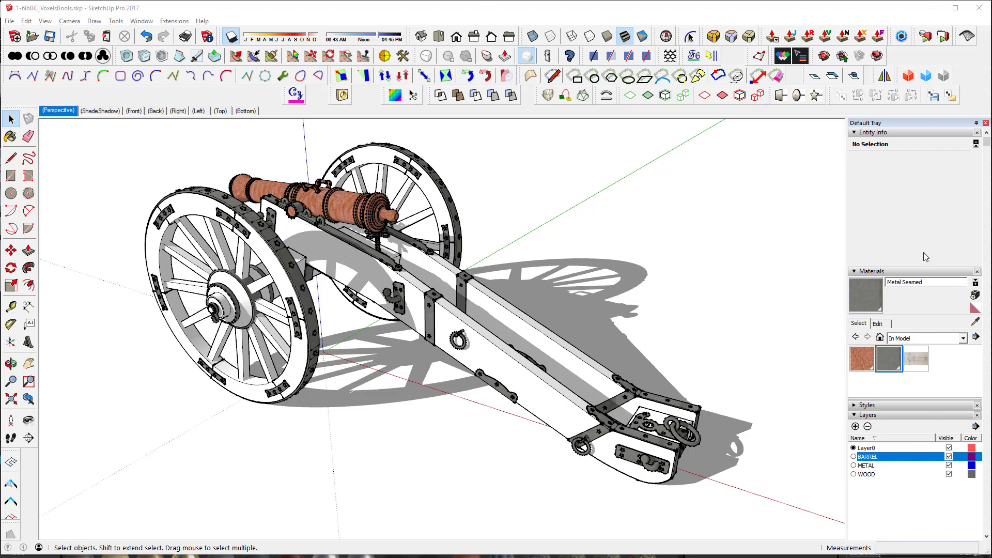
Step: Expand the Outliner and look through the cannon model's component and group hierarchy
{"action": "scroll", "coordinate": [899, 434], "scroll_direction": "down", "scroll_amount": 10}
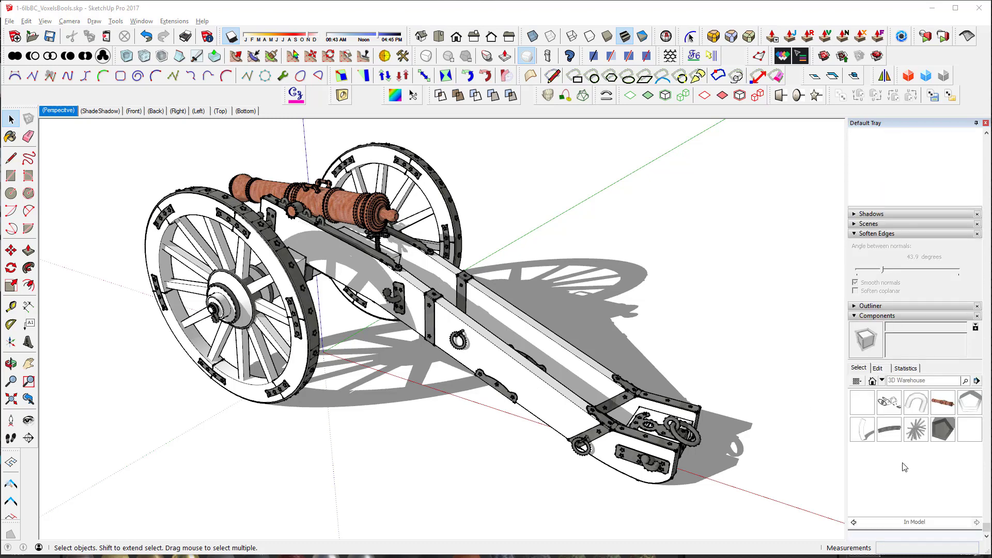
{"action": "left_click", "coordinate": [855, 305]}
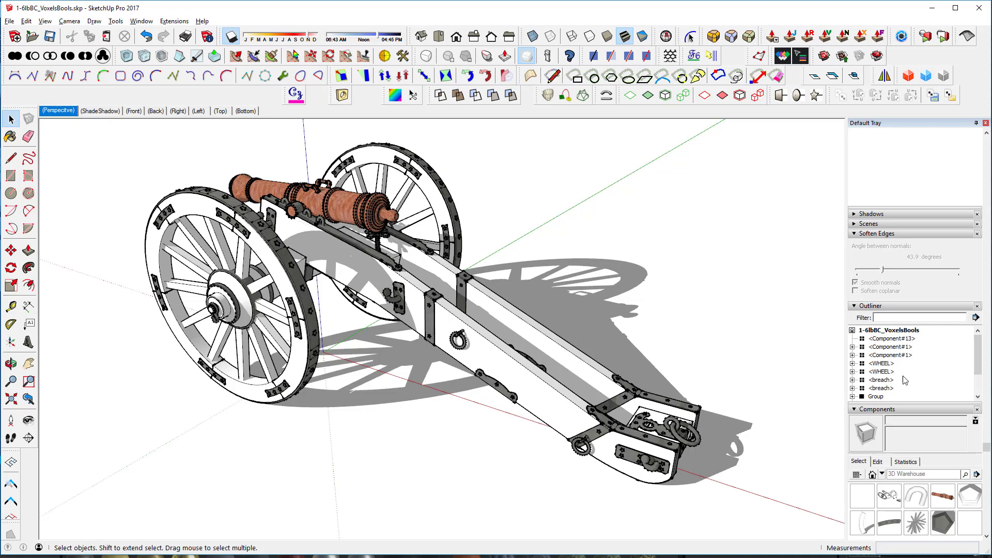
{"action": "scroll", "coordinate": [905, 380], "scroll_direction": "down", "scroll_amount": 5}
{"action": "scroll", "coordinate": [912, 290], "scroll_direction": "up", "scroll_amount": 5}
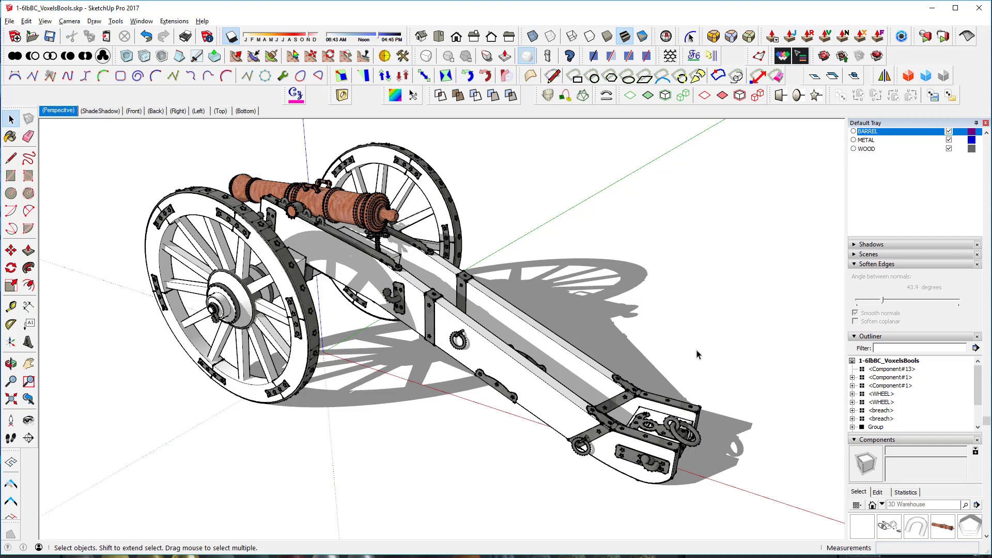
Step: Hide the METAL and WOOD layers, leaving the BARREL layer visible along with Layer0
{"action": "left_click", "coordinate": [855, 340]}
{"action": "left_click", "coordinate": [891, 344]}
{"action": "scroll", "coordinate": [895, 342], "scroll_direction": "down", "scroll_amount": 2}
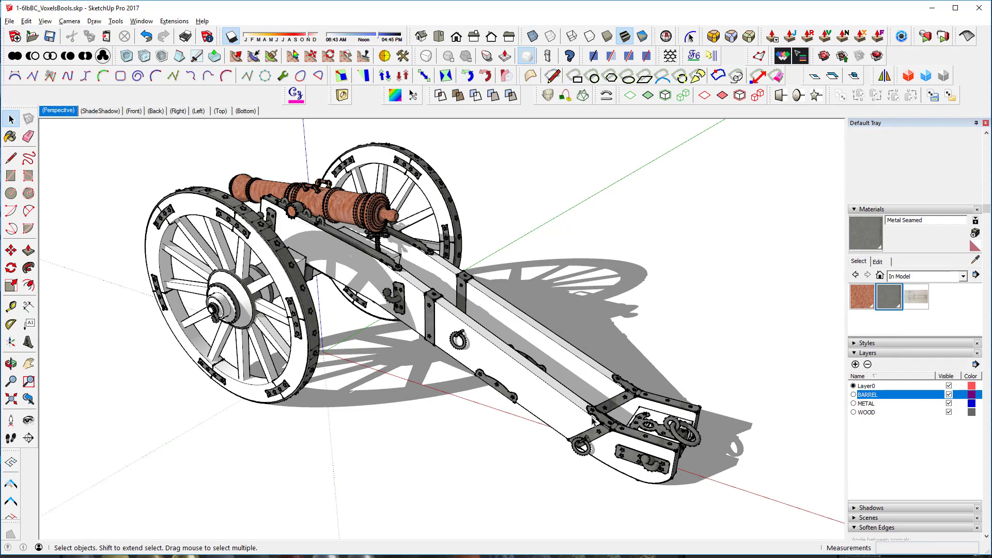
{"action": "left_click", "coordinate": [948, 394]}
{"action": "left_click", "coordinate": [948, 403]}
{"action": "left_click", "coordinate": [948, 412]}
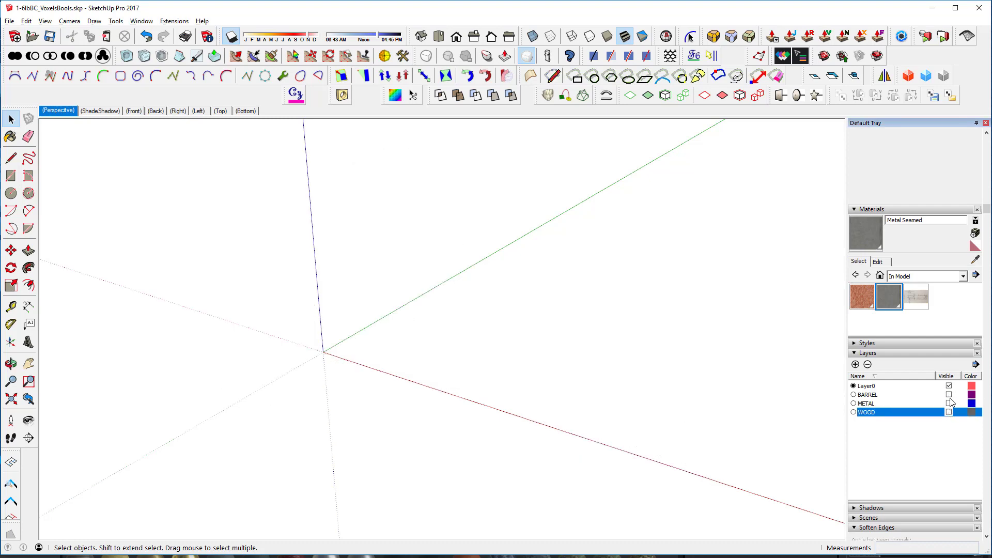
{"action": "left_click", "coordinate": [948, 394]}
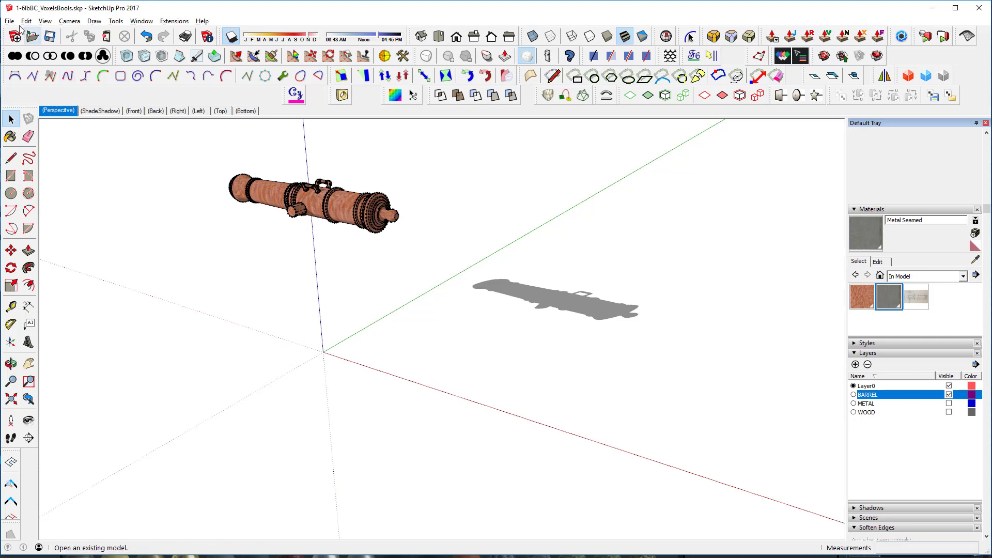
Step: Export the visible barrel as the OBJ file Barrel.obj in the 3DCoat folder, replacing the existing file
{"action": "left_click", "coordinate": [10, 21]}
{"action": "mouse_move", "coordinate": [74, 183]}
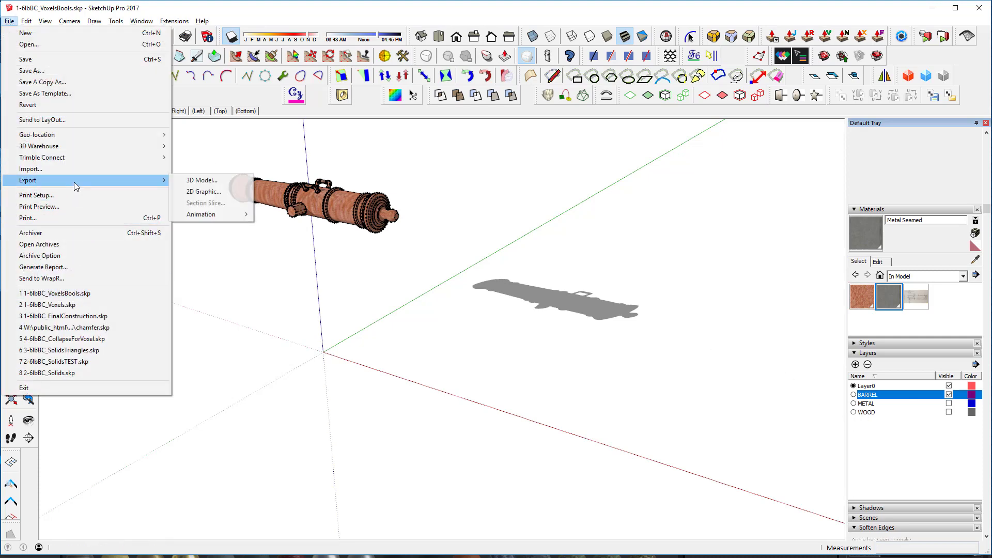
{"action": "left_click", "coordinate": [192, 180]}
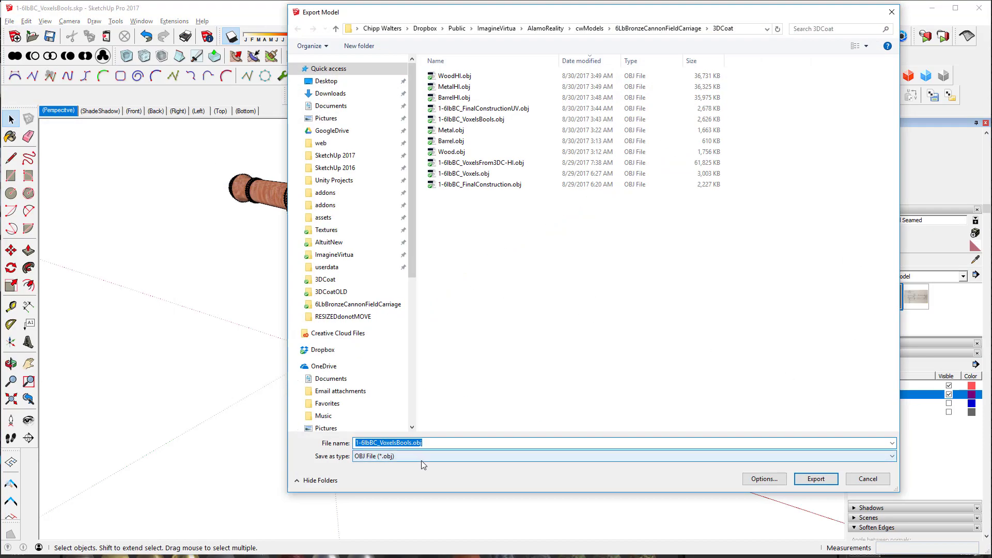
{"action": "left_click", "coordinate": [496, 141]}
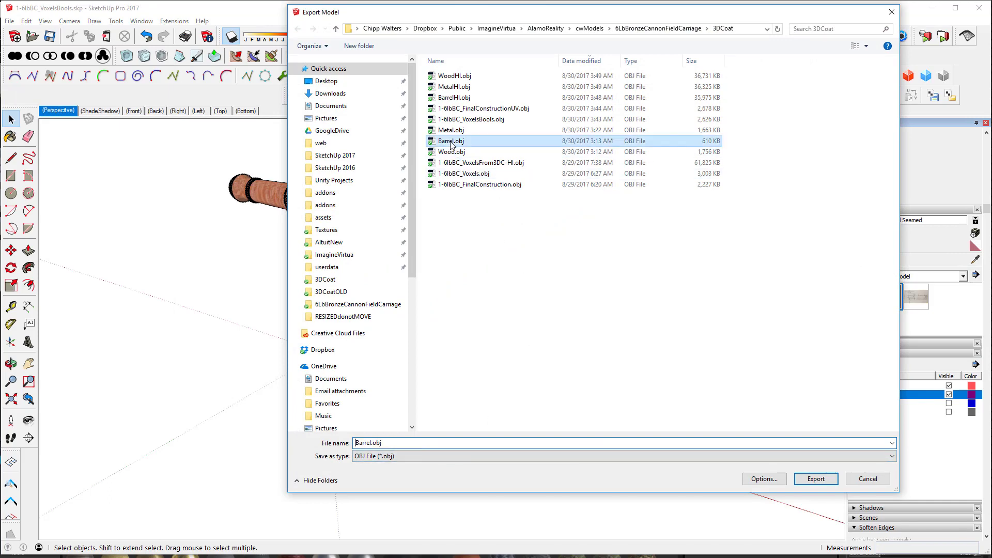
{"action": "left_click", "coordinate": [817, 478]}
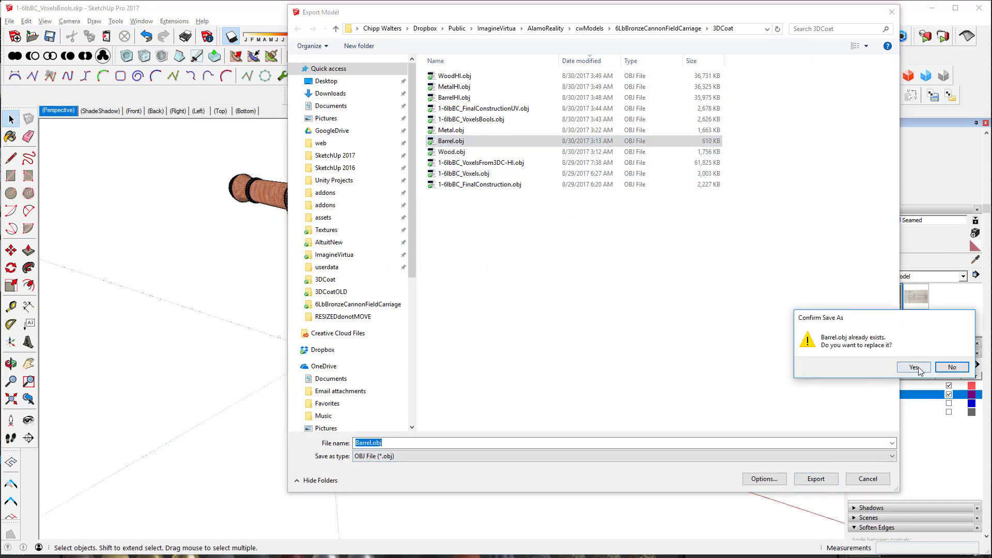
{"action": "left_click", "coordinate": [914, 366]}
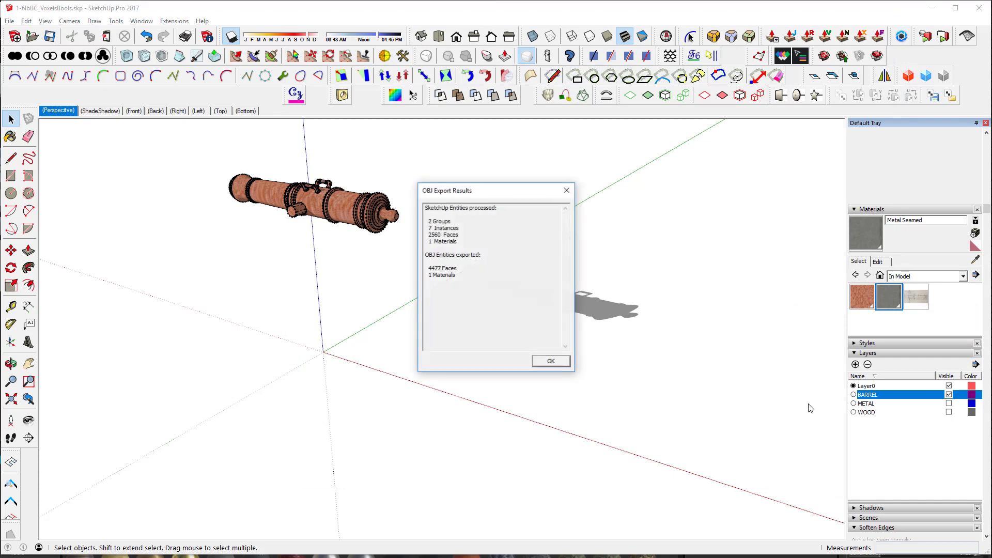
{"action": "left_click", "coordinate": [561, 360]}
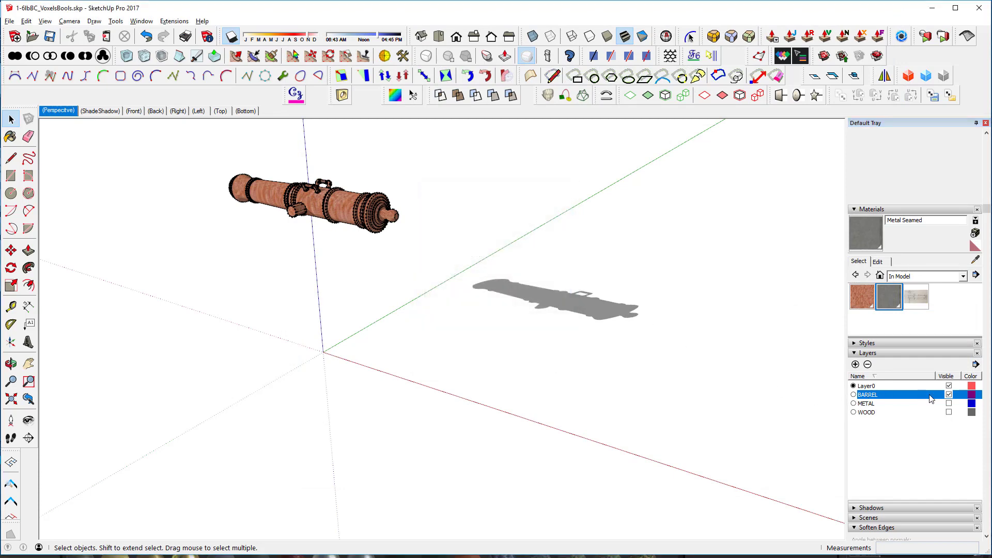
Step: Show the METAL layer instead of BARREL and export it as Metal.obj, replacing the existing OBJ file
{"action": "left_click", "coordinate": [949, 395]}
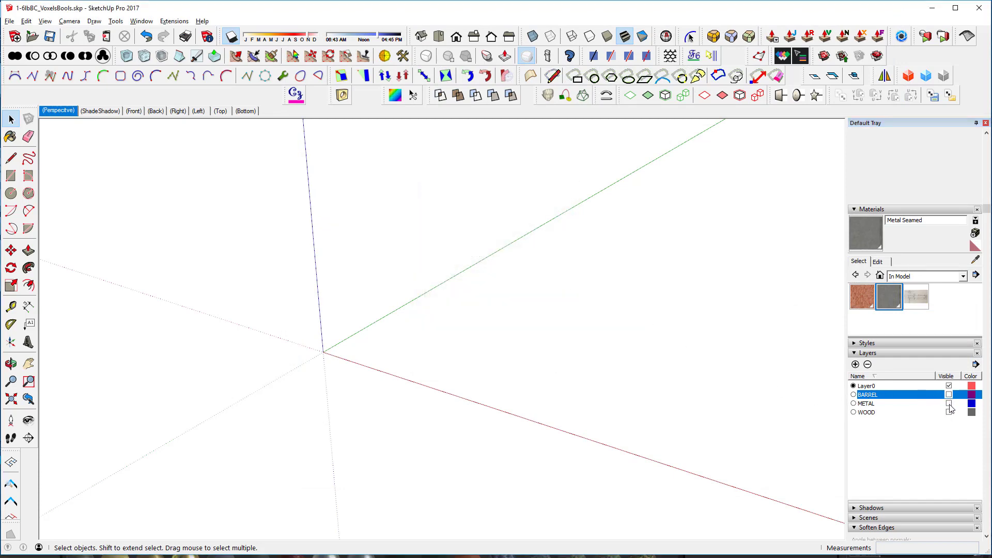
{"action": "left_click", "coordinate": [948, 403]}
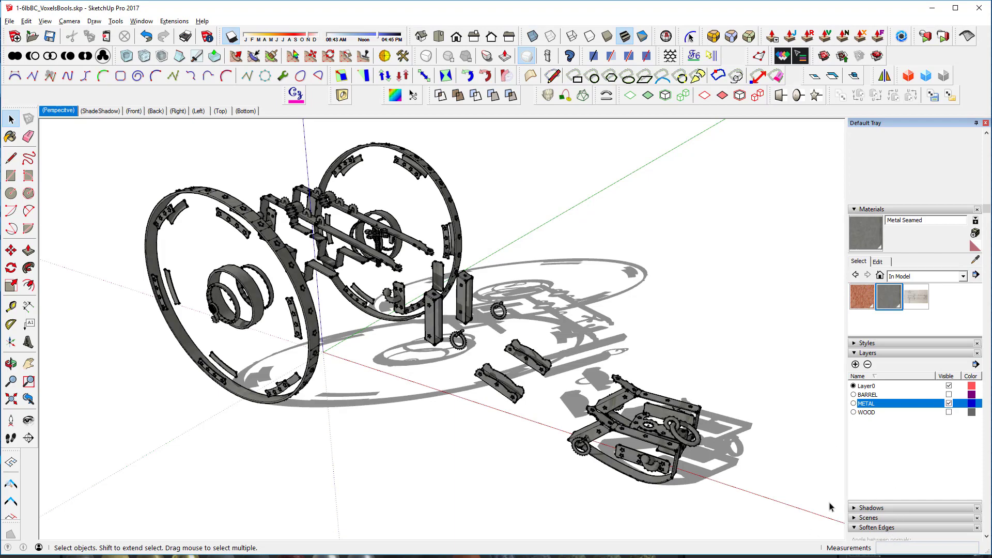
{"action": "left_click", "coordinate": [10, 21]}
{"action": "mouse_move", "coordinate": [73, 180]}
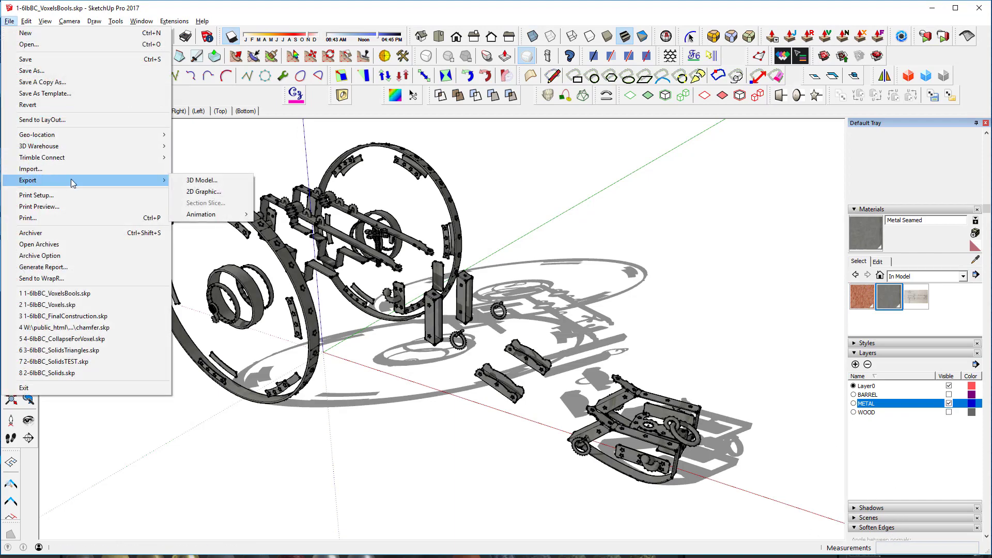
{"action": "left_click", "coordinate": [202, 180]}
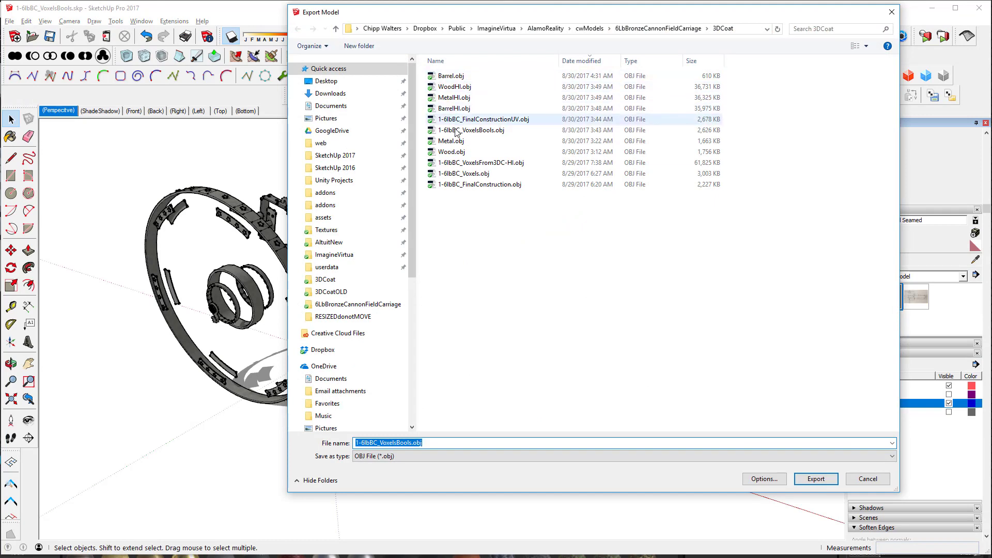
{"action": "left_click", "coordinate": [453, 142]}
{"action": "left_click", "coordinate": [817, 479]}
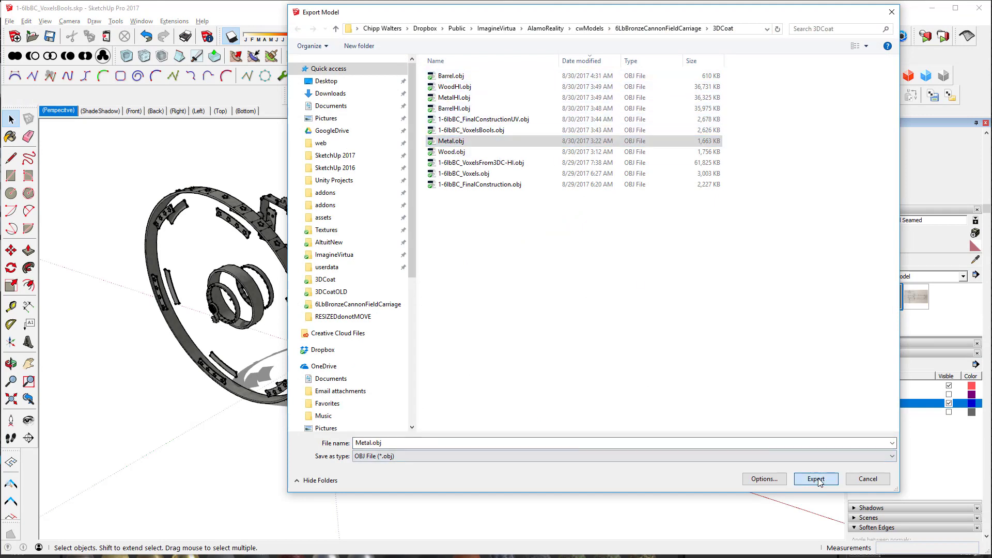
{"action": "left_click", "coordinate": [913, 366]}
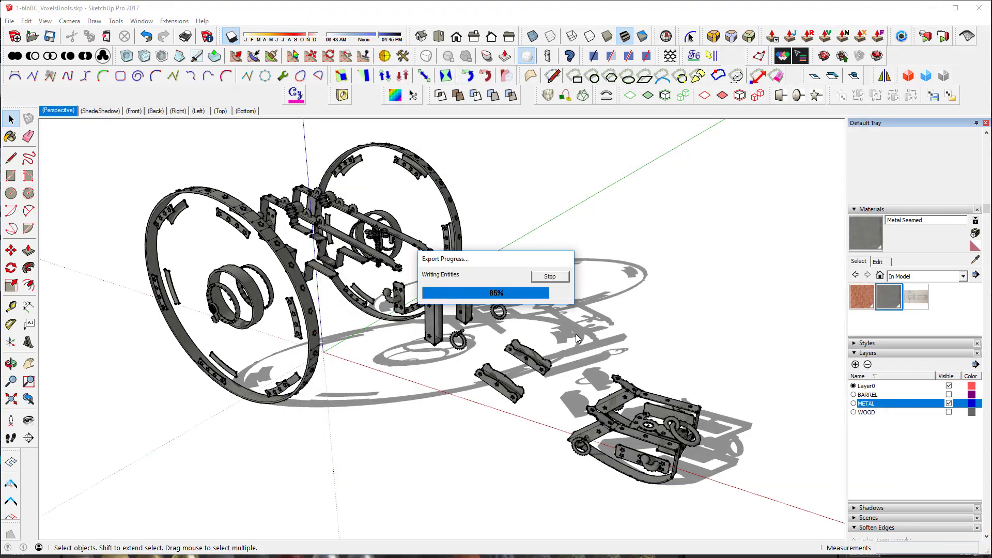
{"action": "left_click", "coordinate": [555, 366]}
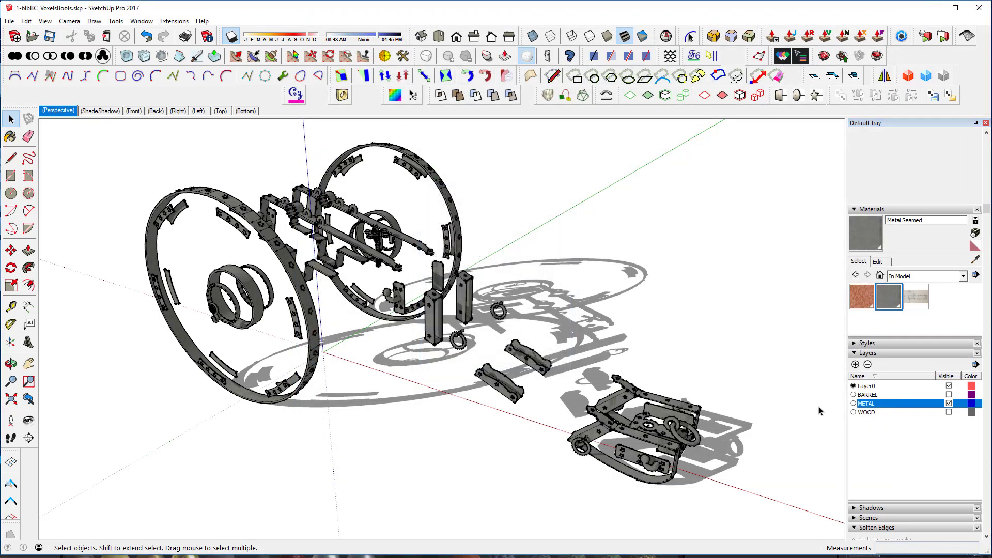
Step: Show the WOOD layer instead of METAL and select the near side beam component of the carriage to view its entity info
{"action": "left_click", "coordinate": [948, 403]}
{"action": "left_click", "coordinate": [949, 412]}
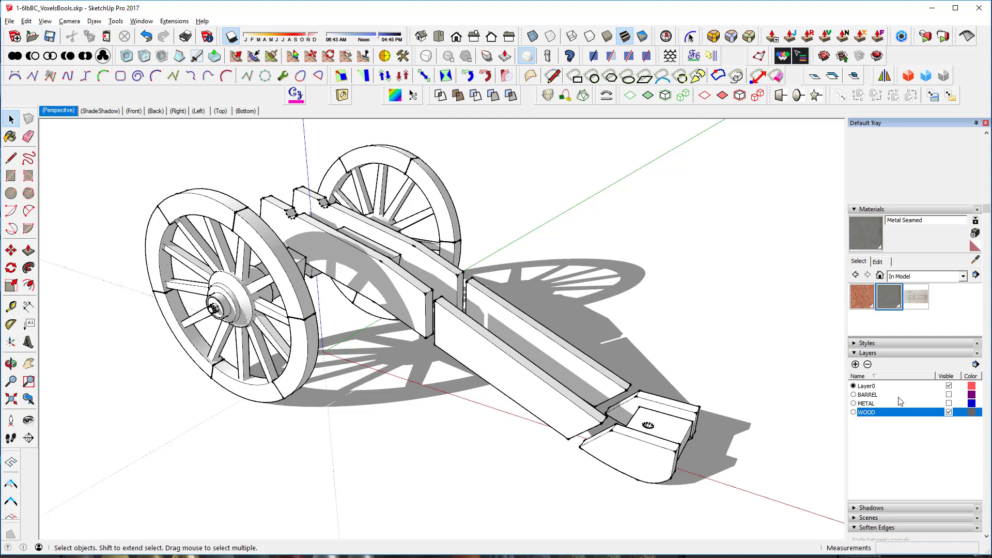
{"action": "left_click", "coordinate": [510, 380]}
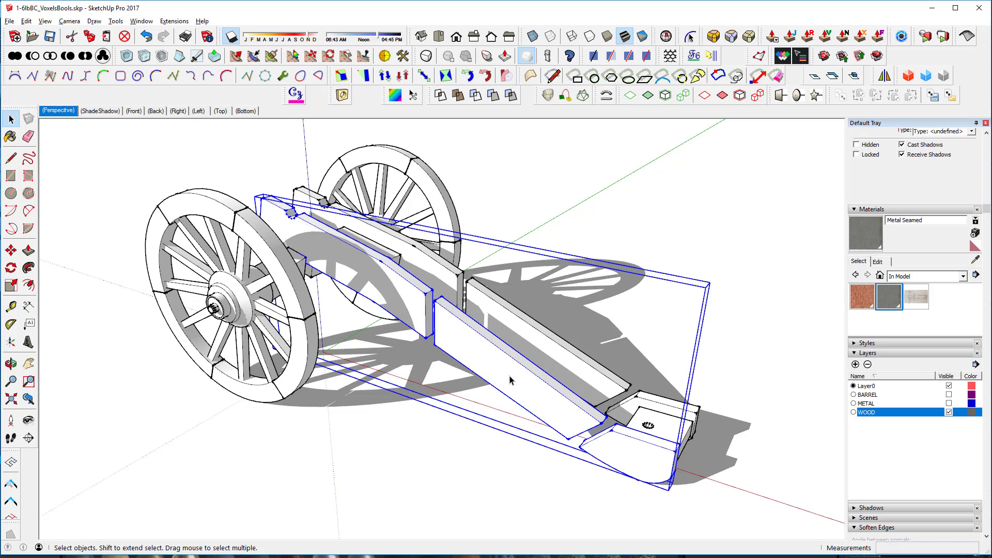
{"action": "scroll", "coordinate": [885, 180], "scroll_direction": "up", "scroll_amount": 1}
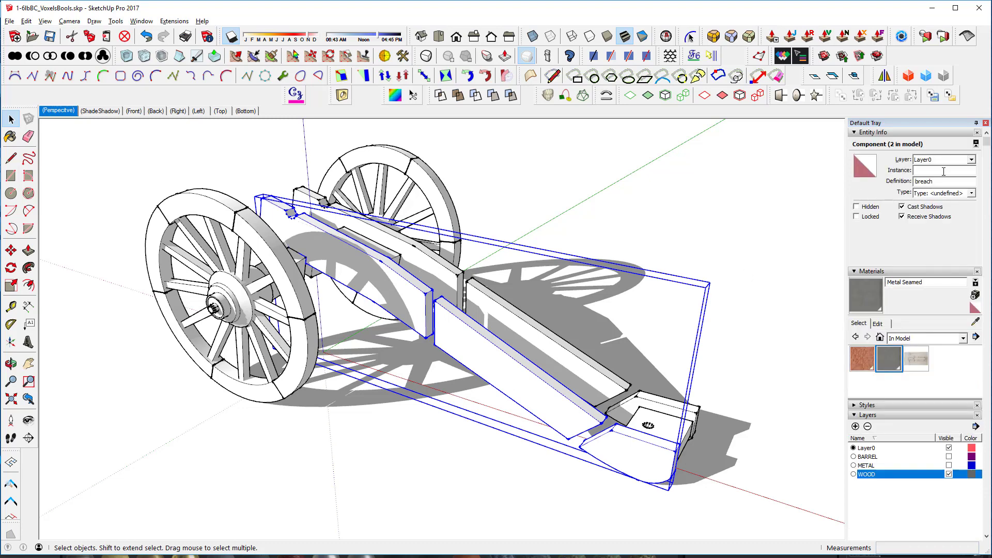
Step: Open the breach component and check the entity info of the wooden side beam group nested inside it
{"action": "double_click", "coordinate": [525, 386]}
{"action": "left_click", "coordinate": [525, 386]}
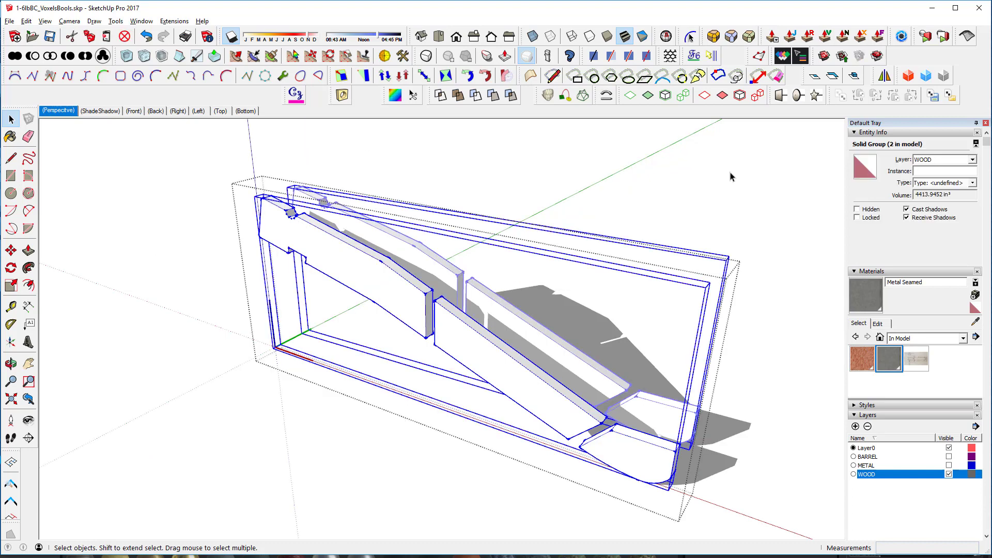
{"action": "left_click", "coordinate": [695, 213]}
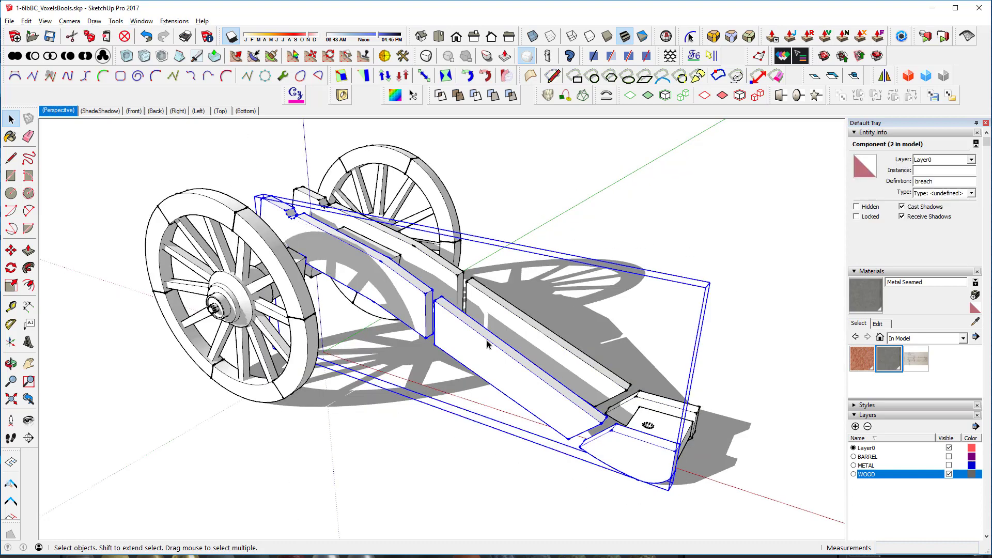
{"action": "double_click", "coordinate": [490, 344]}
{"action": "left_click", "coordinate": [491, 344]}
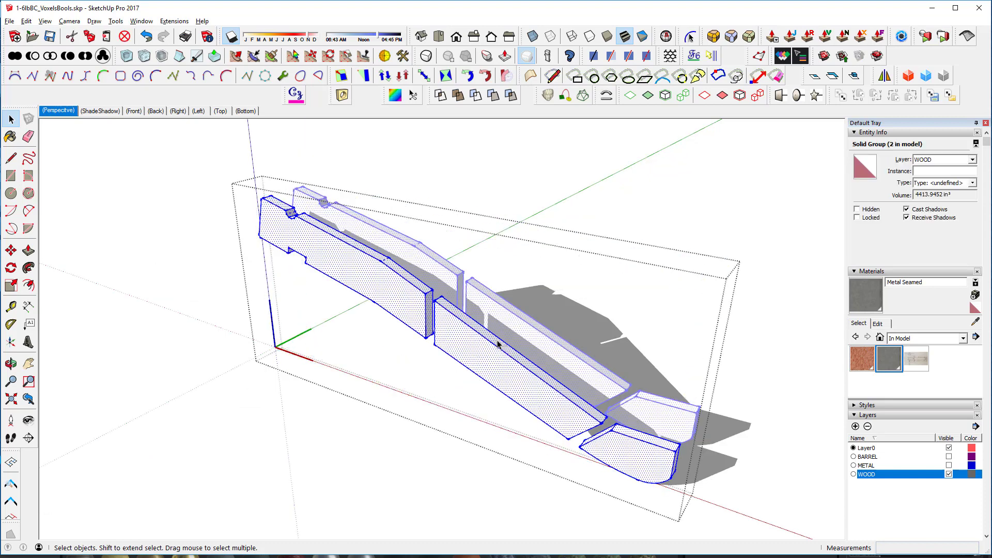
{"action": "left_click", "coordinate": [655, 205]}
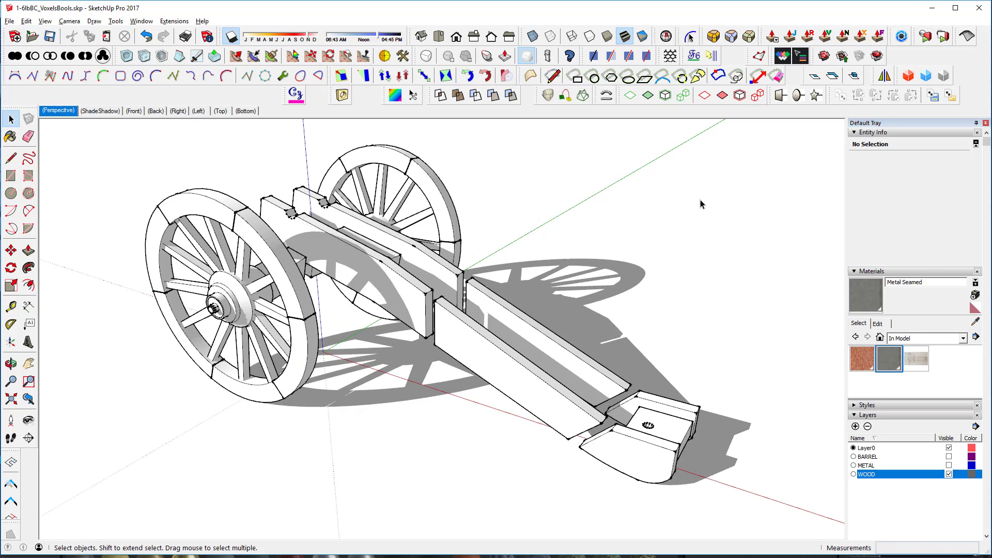
Step: Open the side beam's nested wood group, check its geometry for errors with Solid Inspector², and exit the group
{"action": "left_click", "coordinate": [540, 377]}
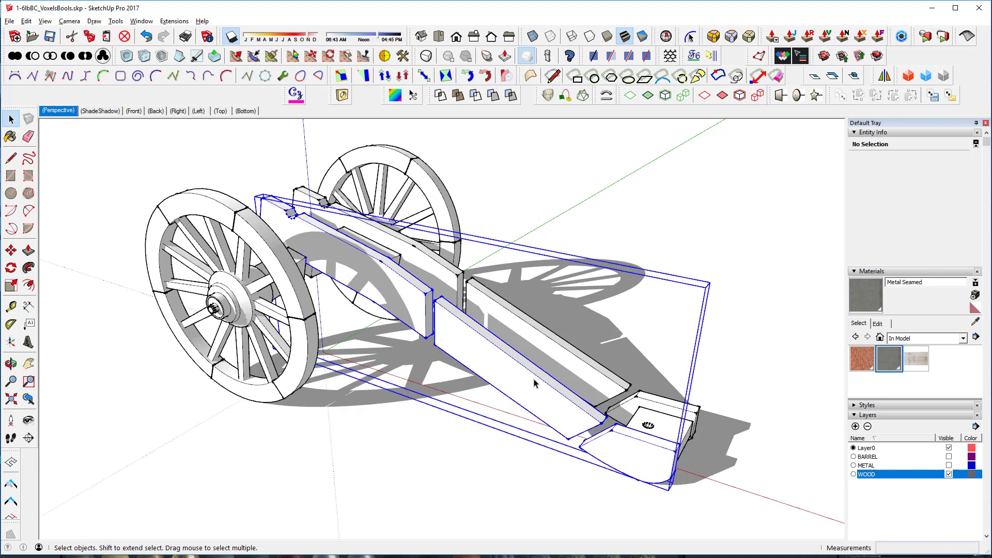
{"action": "double_click", "coordinate": [535, 383]}
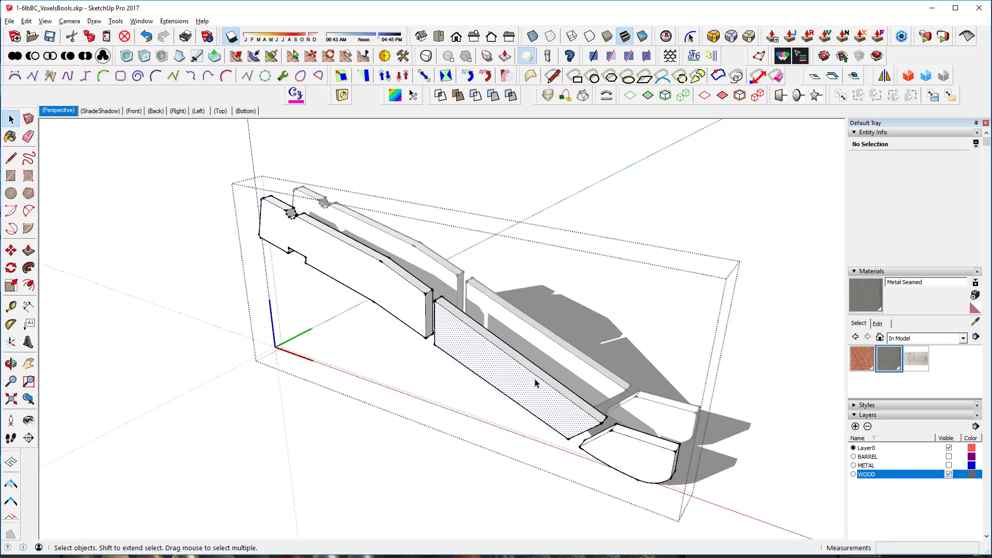
{"action": "left_click", "coordinate": [535, 383]}
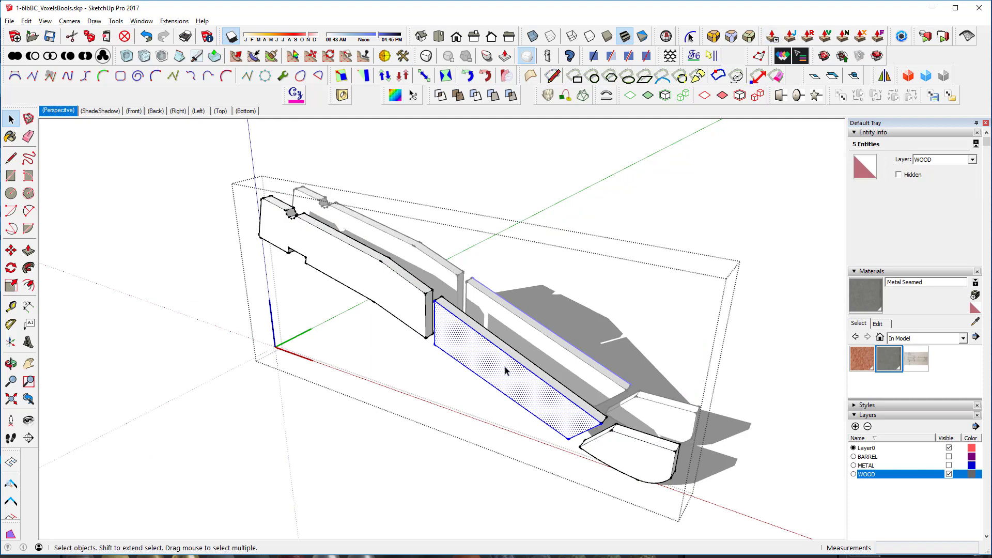
{"action": "triple_click", "coordinate": [506, 371]}
{"action": "left_click", "coordinate": [665, 37]}
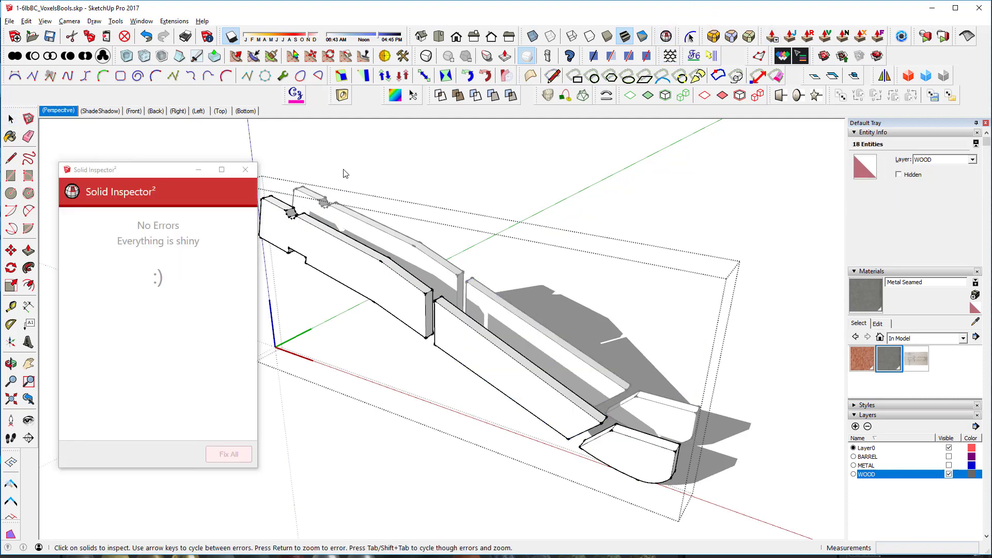
{"action": "key", "text": "space"}
{"action": "left_click", "coordinate": [649, 190]}
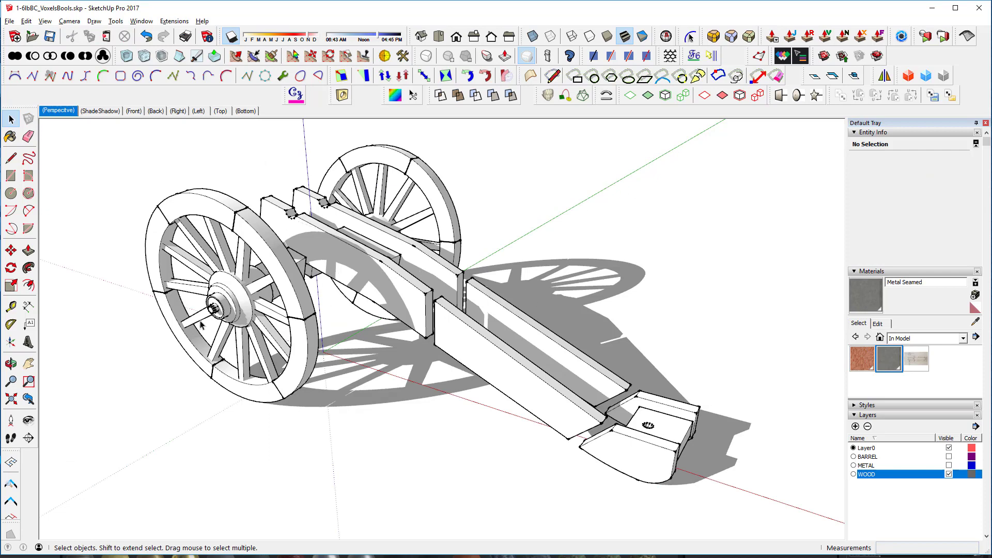
Step: Open the near wheel's hub and axle group, select all its geometry, and check it with Solid Inspector²
{"action": "double_click", "coordinate": [235, 309]}
{"action": "double_click", "coordinate": [235, 308]}
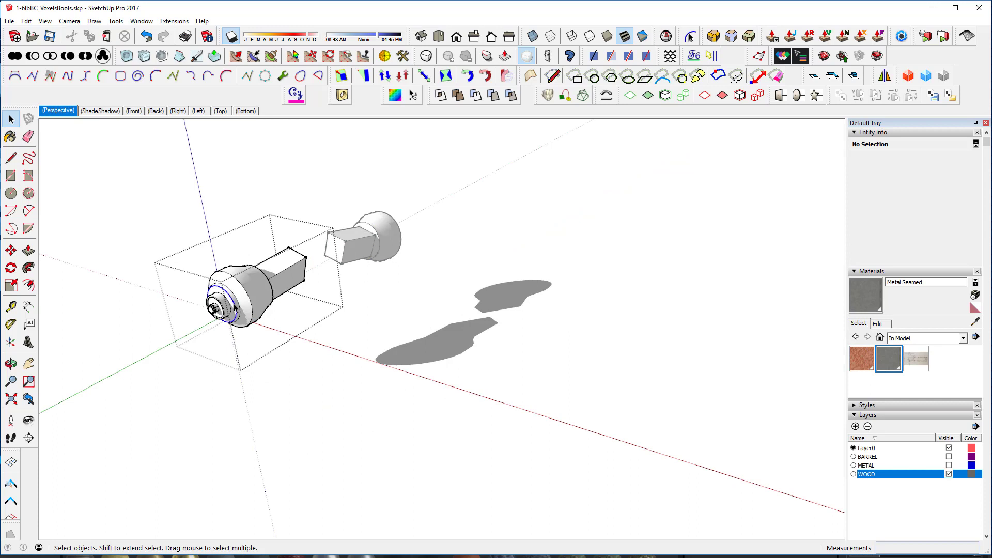
{"action": "triple_click", "coordinate": [235, 308]}
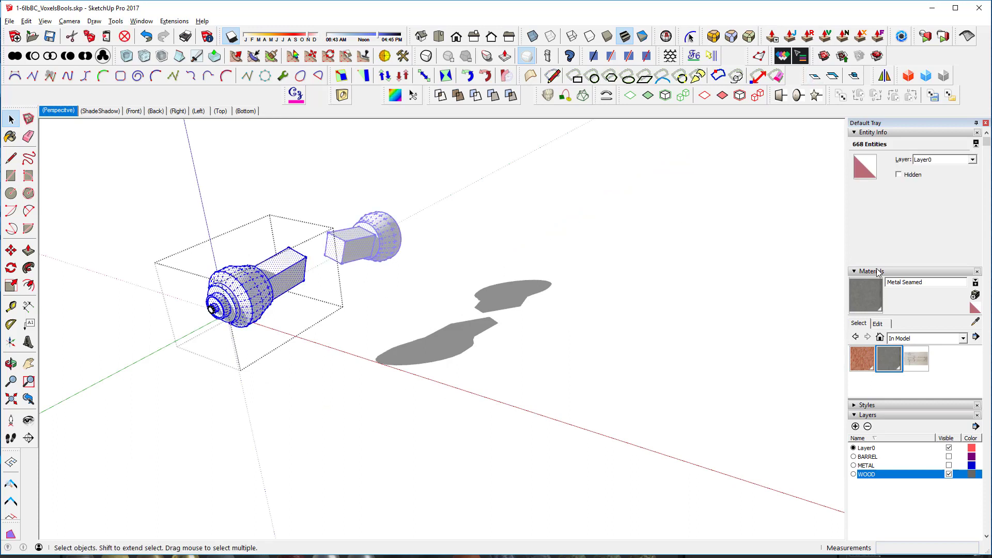
{"action": "left_click", "coordinate": [671, 34]}
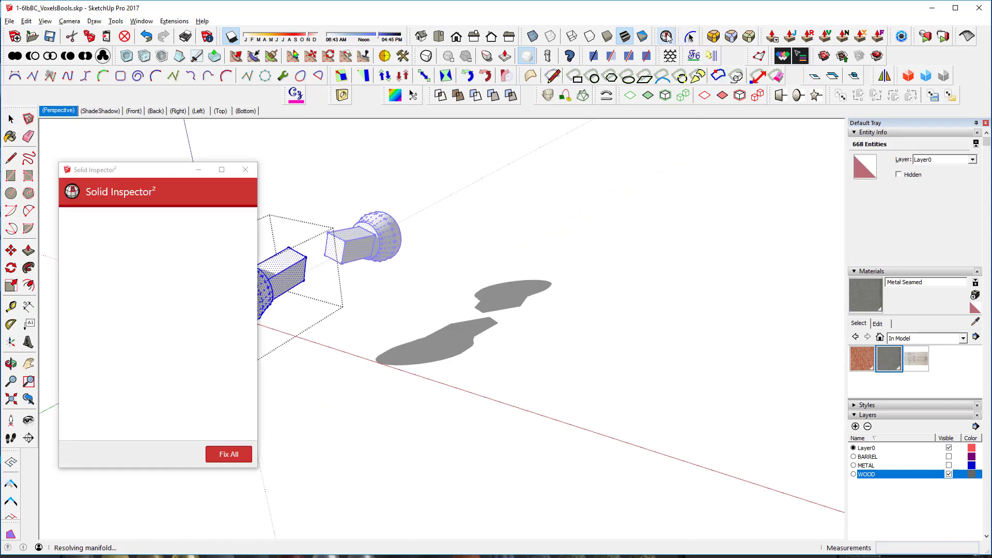
{"action": "key", "text": "space"}
{"action": "left_click", "coordinate": [368, 442]}
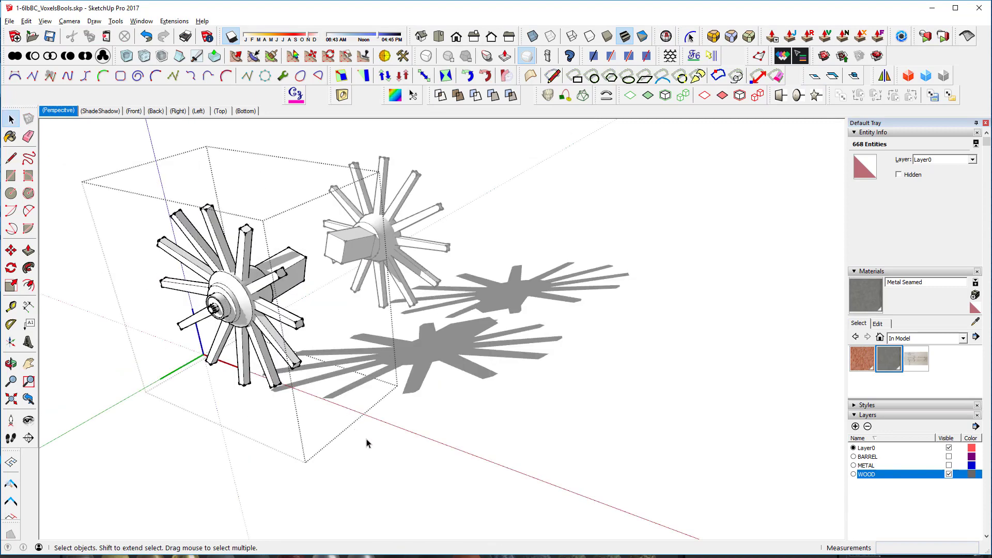
Step: Exit the hub group and assign the near breach component of the carriage to the WOOD layer
{"action": "left_click", "coordinate": [451, 456]}
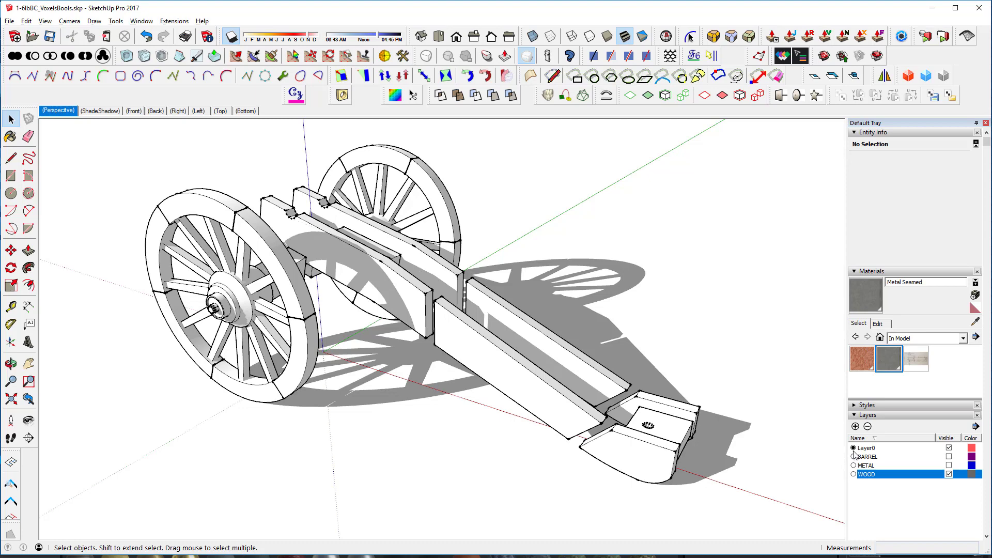
{"action": "left_click", "coordinate": [542, 391]}
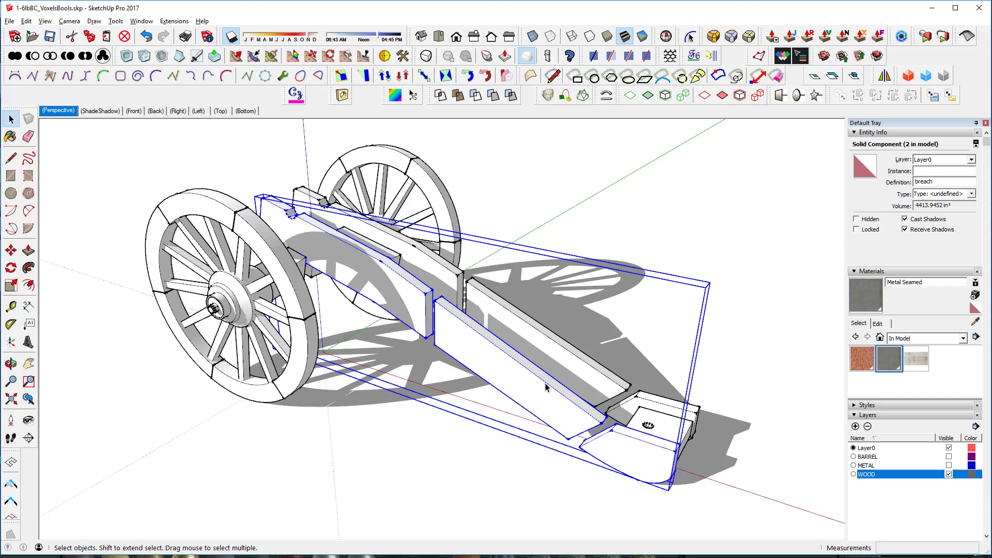
{"action": "left_click", "coordinate": [971, 160]}
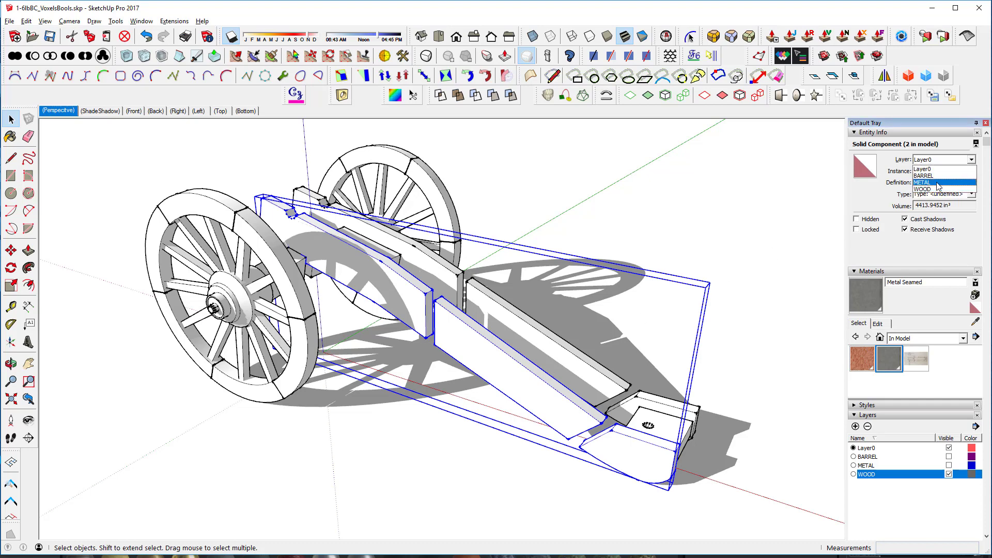
{"action": "left_click", "coordinate": [935, 189]}
{"action": "left_click", "coordinate": [706, 231]}
Step: Open the near breach component, check which layer its rear beam's side face is on, and exit
{"action": "double_click", "coordinate": [486, 344]}
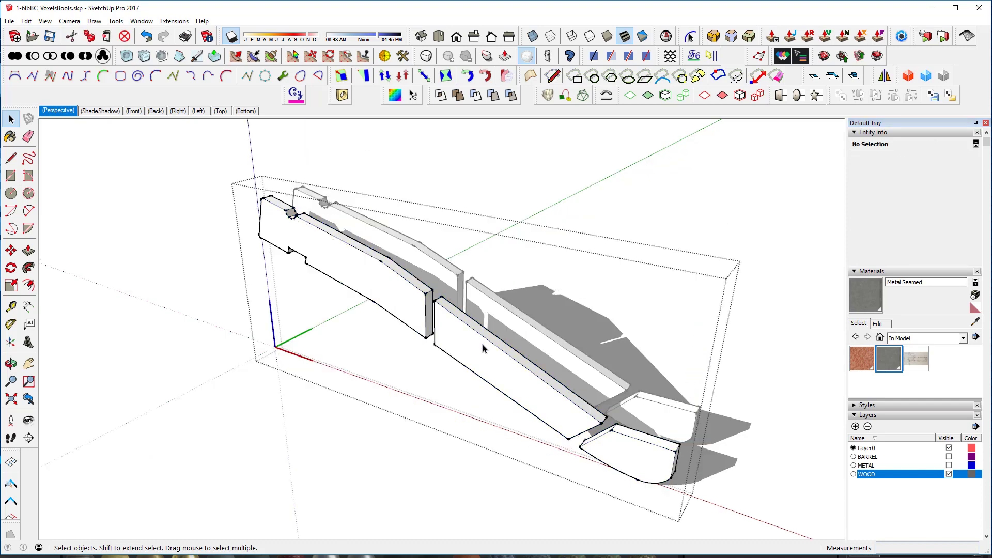
{"action": "left_click", "coordinate": [490, 351]}
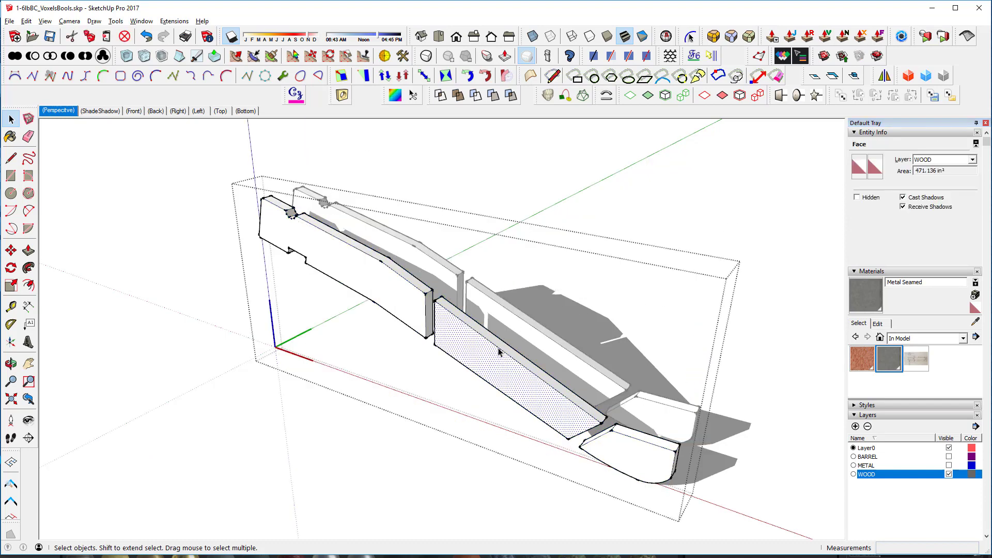
{"action": "left_click", "coordinate": [606, 286]}
Step: Assign the far breach component of the carriage to the WOOD layer
{"action": "left_click", "coordinate": [538, 331]}
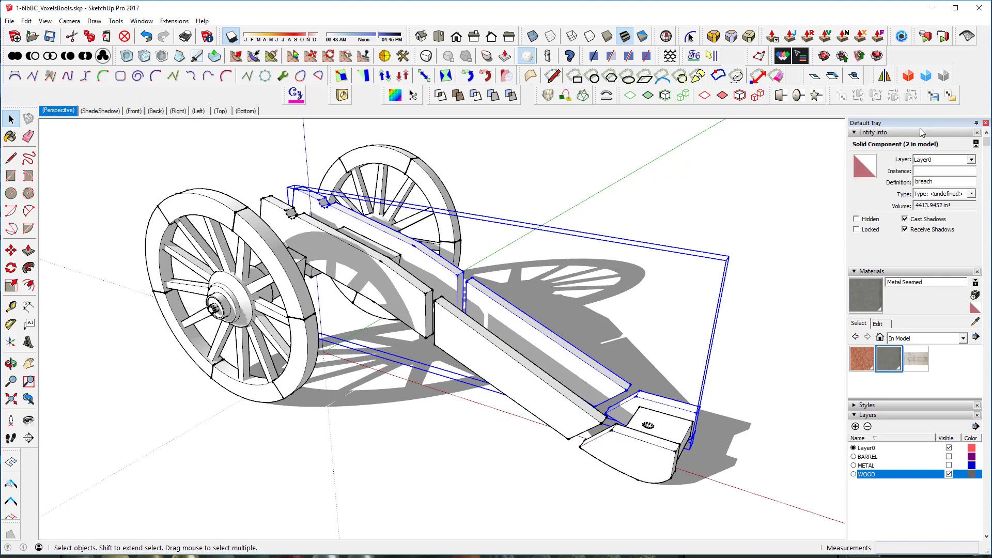
{"action": "left_click", "coordinate": [971, 160]}
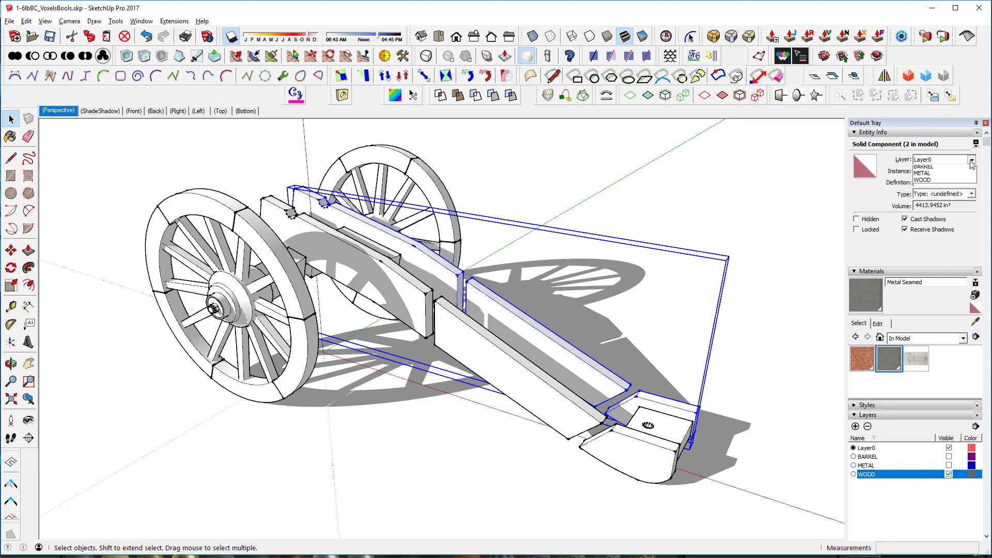
{"action": "left_click", "coordinate": [945, 187]}
Step: Select all the wooden carriage parts and export them in OBJ format as Wood.obj, replacing the existing file
{"action": "middle_click_drag", "start_coordinate": [493, 239], "coordinate": [562, 246]}
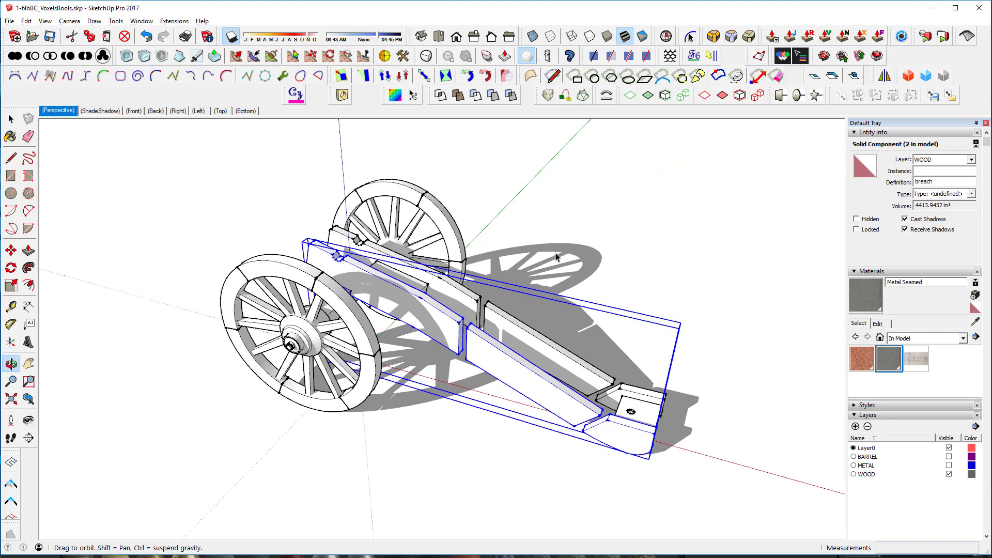
{"action": "left_click", "coordinate": [562, 246]}
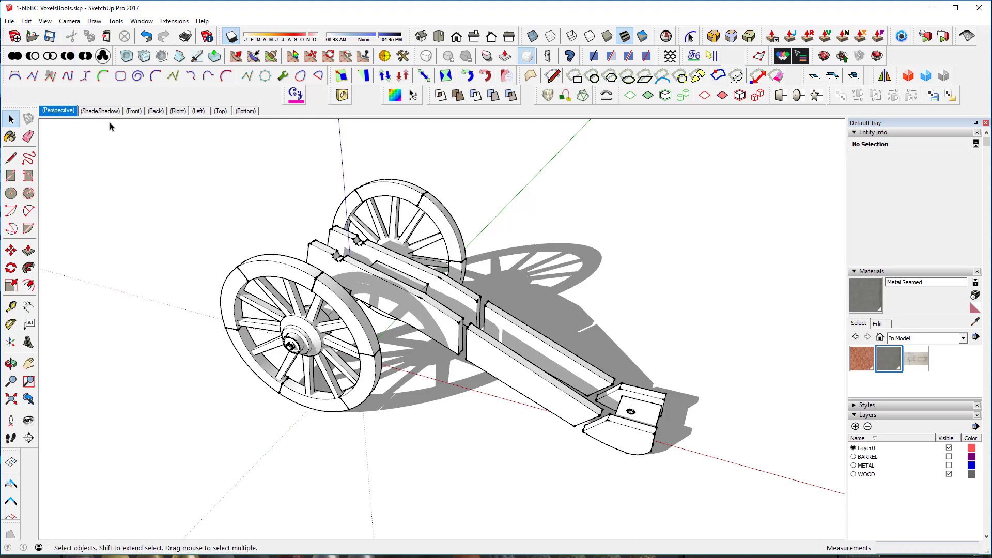
{"action": "left_click_drag", "start_coordinate": [111, 125], "coordinate": [752, 522]}
{"action": "left_click", "coordinate": [9, 21]}
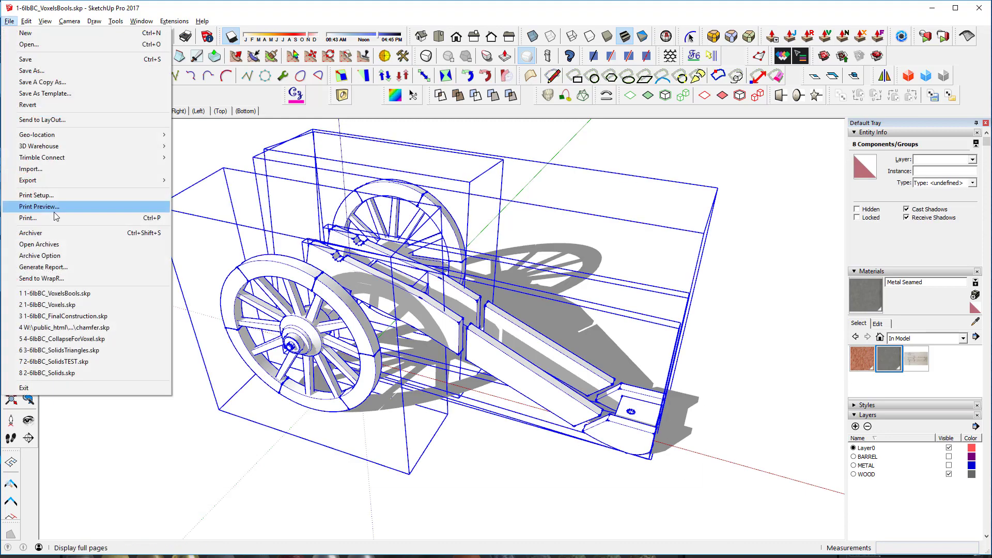
{"action": "mouse_move", "coordinate": [129, 180]}
{"action": "left_click", "coordinate": [196, 180]}
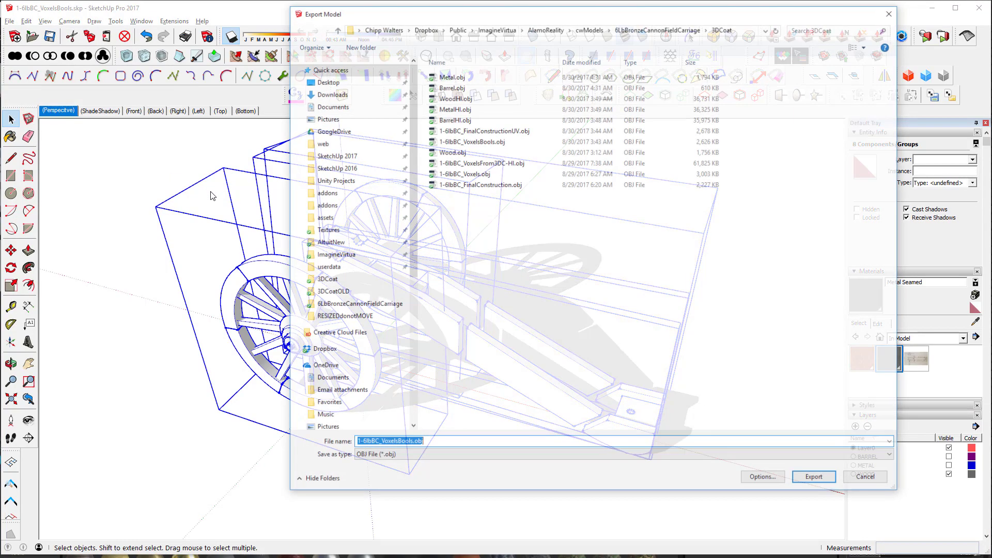
{"action": "left_click", "coordinate": [452, 151]}
{"action": "left_click", "coordinate": [817, 473]}
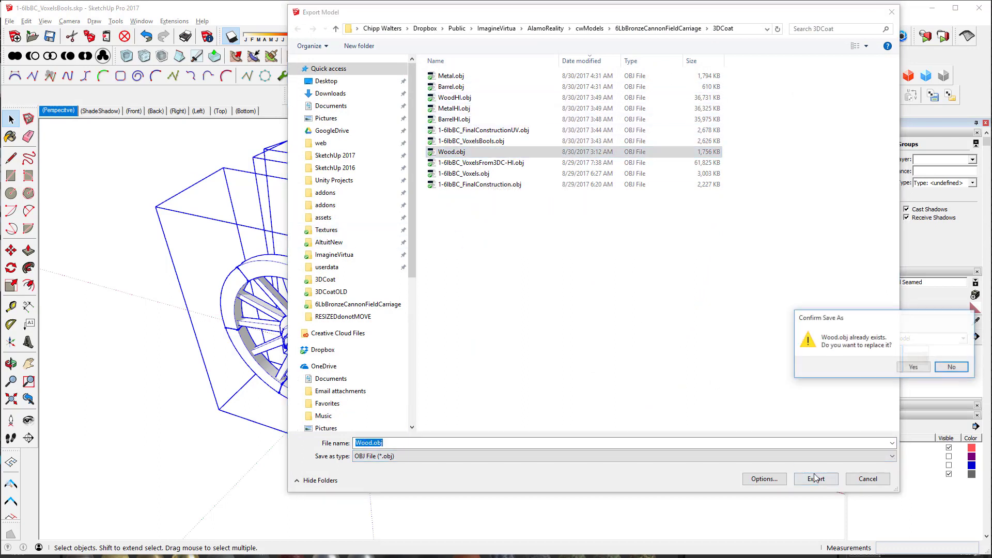
{"action": "left_click", "coordinate": [914, 366]}
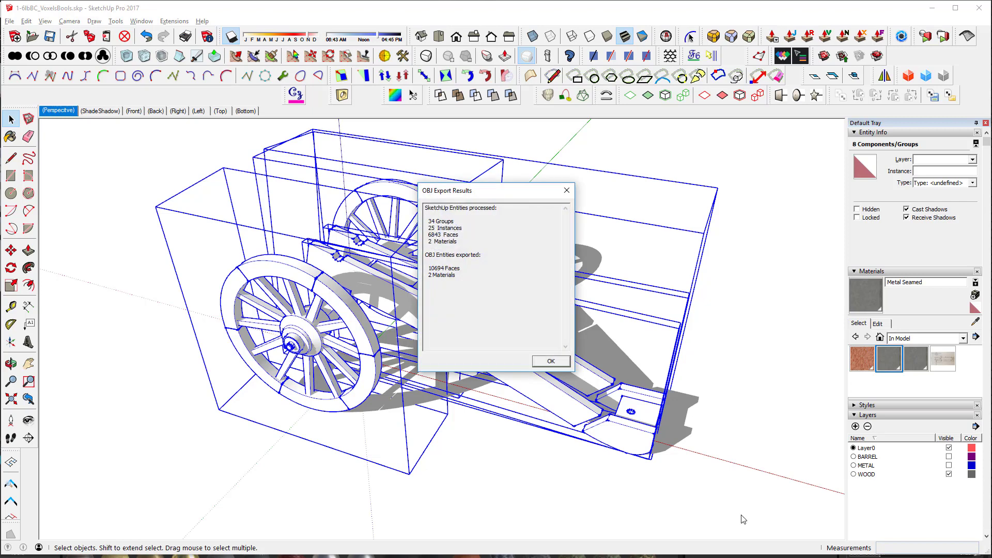
{"action": "left_click", "coordinate": [551, 360]}
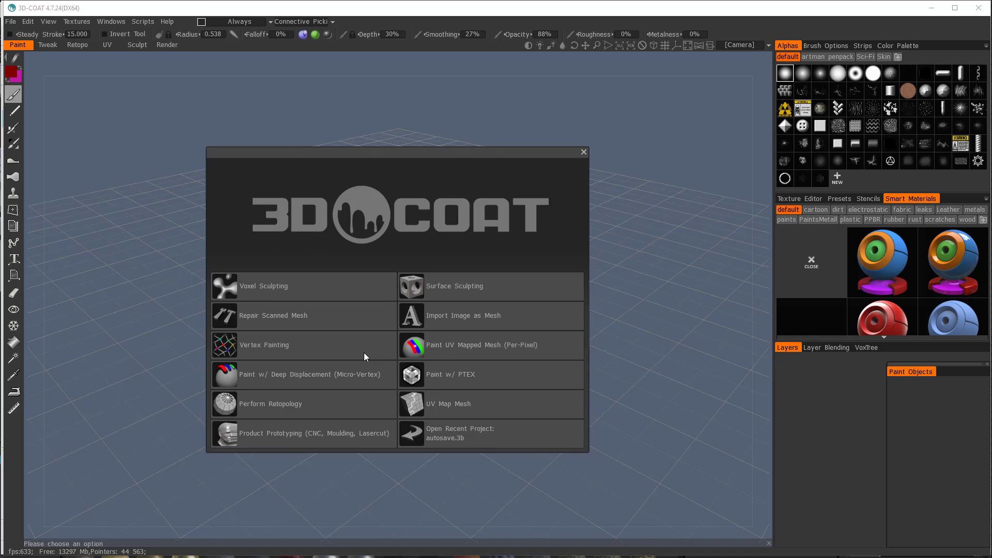
Step: Switch to 3D-Coat and import the metal parts' OBJ file for voxel sculpting, preserving its initial scale and position
{"action": "left_click", "coordinate": [233, 287]}
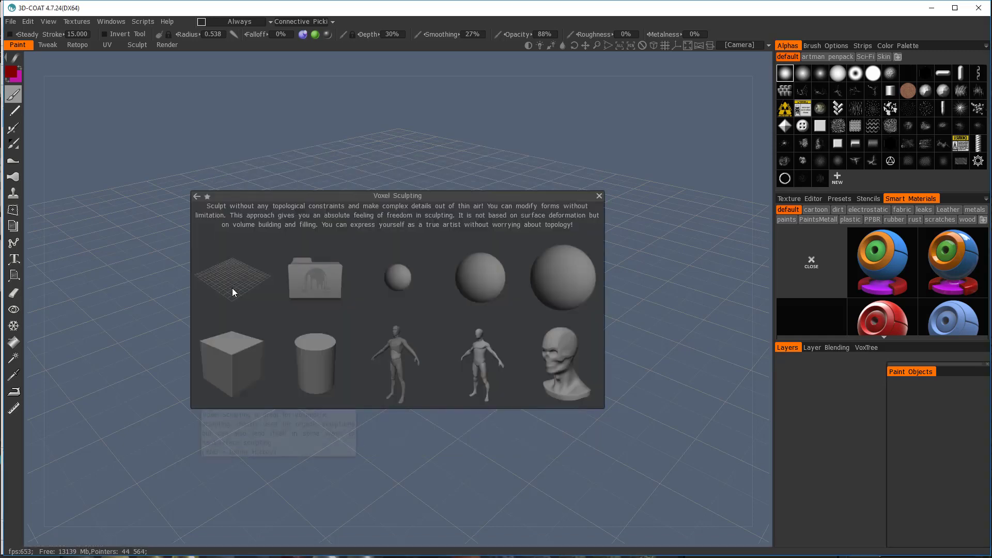
{"action": "left_click", "coordinate": [308, 274]}
{"action": "double_click", "coordinate": [177, 98]}
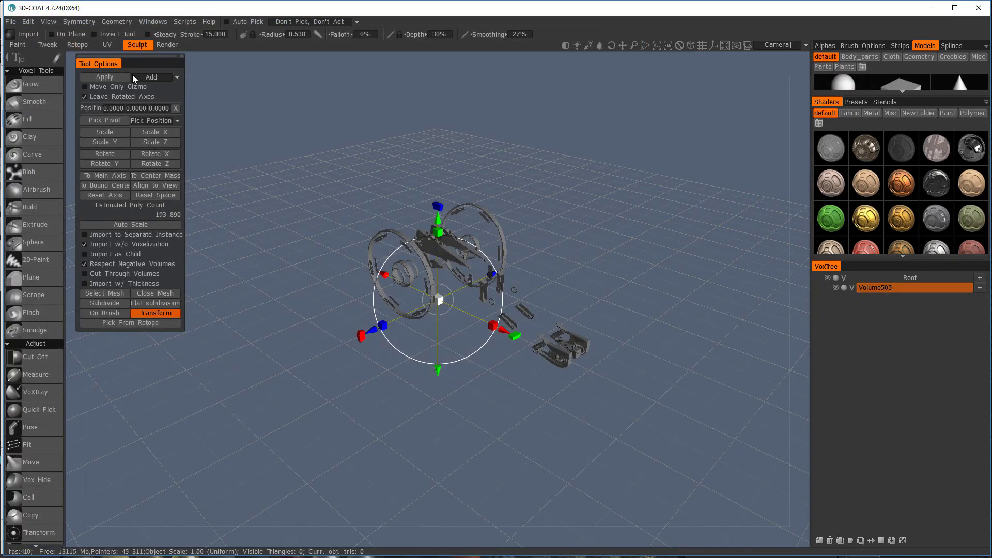
{"action": "left_click", "coordinate": [97, 77]}
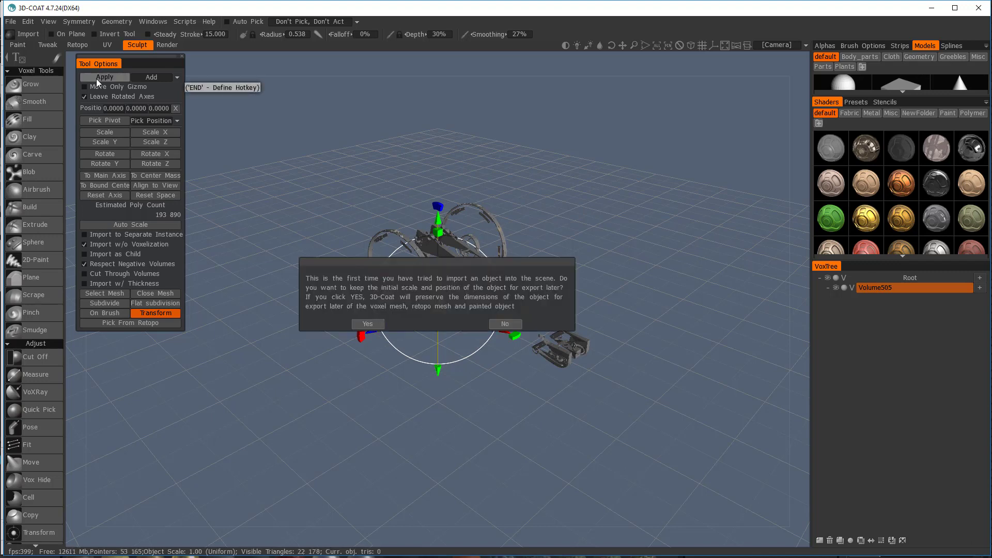
{"action": "left_click", "coordinate": [370, 324]}
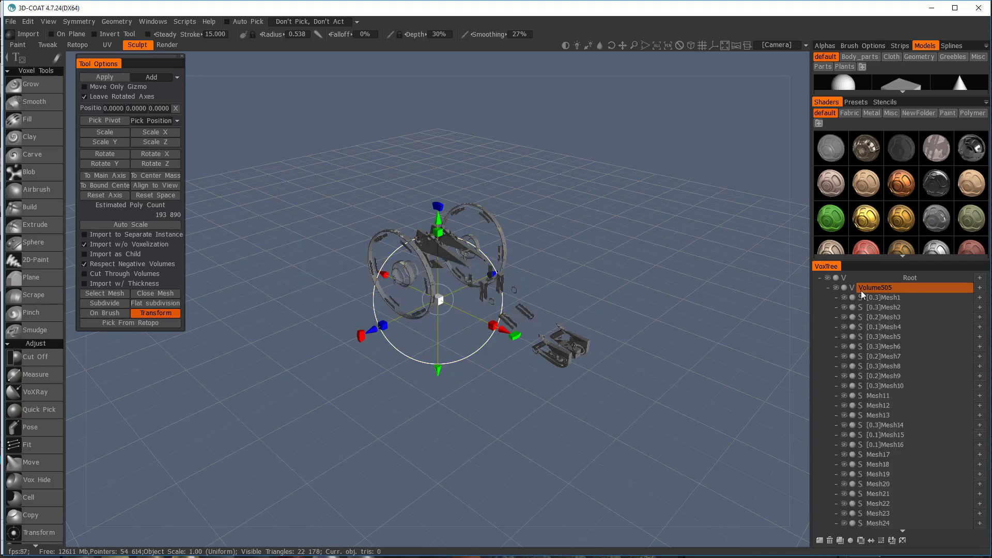
Step: Rename the imported parent volume in the VoxTree as METAL
{"action": "double_click", "coordinate": [878, 288]}
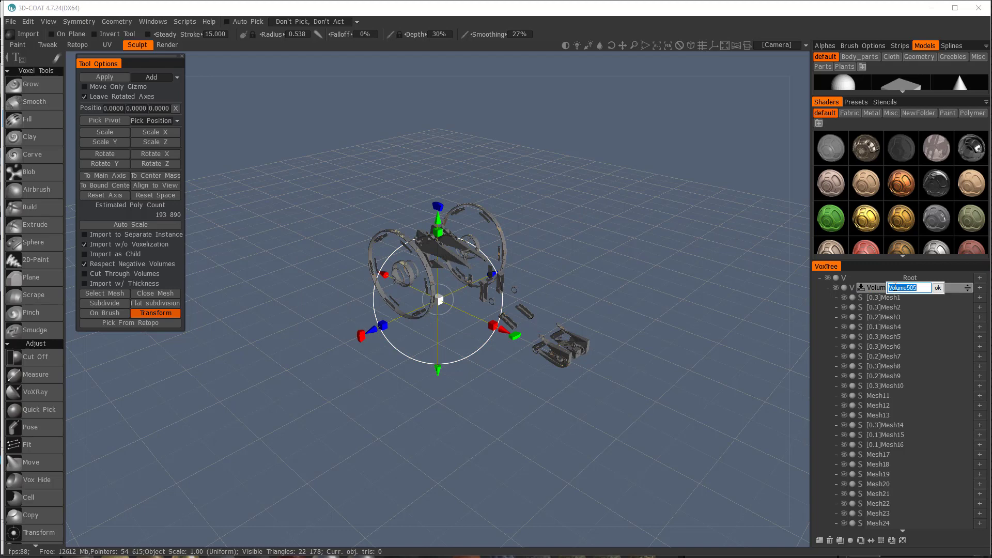
{"action": "type", "text": "METAL"}
{"action": "key", "text": "Return"}
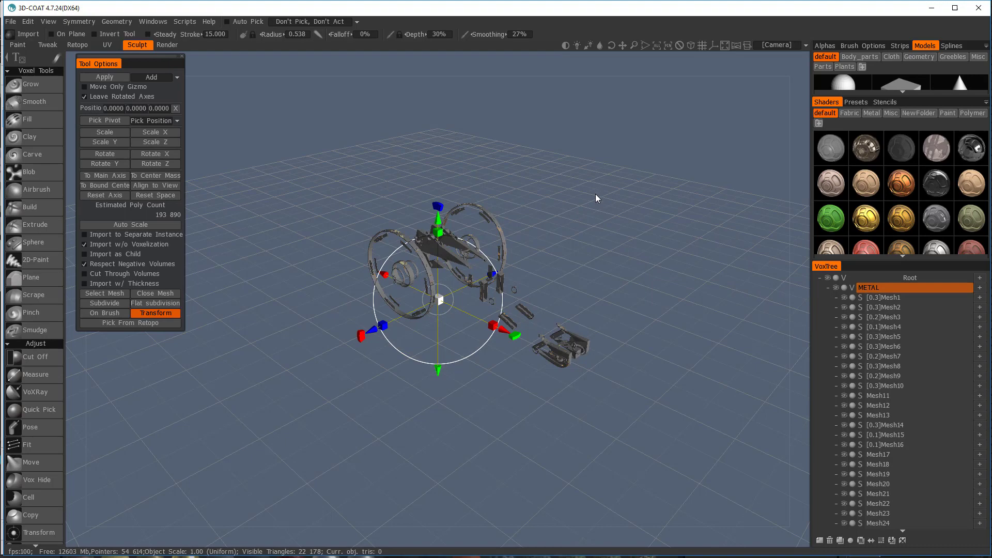
{"action": "key", "text": "Return"}
Step: Examine the imported metal parts up close, especially the shading and shape of the carriage straps and brackets
{"action": "scroll", "coordinate": [622, 228], "scroll_direction": "up", "scroll_amount": 2}
{"action": "middle_click_drag", "start_coordinate": [621, 228], "coordinate": [584, 240]}
{"action": "scroll", "coordinate": [586, 244], "scroll_direction": "up", "scroll_amount": 6}
{"action": "scroll", "coordinate": [584, 232], "scroll_direction": "down", "scroll_amount": 5}
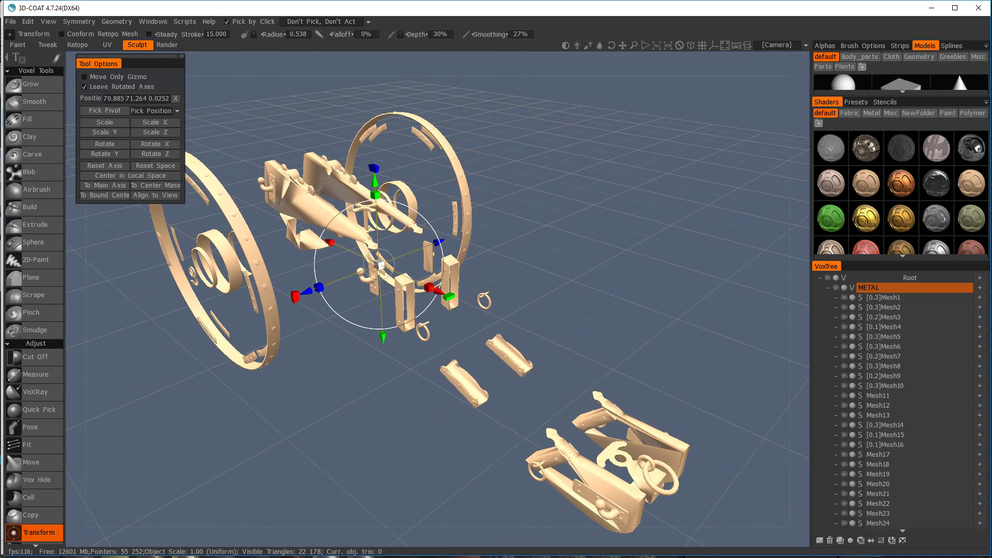
{"action": "scroll", "coordinate": [568, 245], "scroll_direction": "down", "scroll_amount": 2}
{"action": "scroll", "coordinate": [568, 234], "scroll_direction": "up", "scroll_amount": 4}
{"action": "scroll", "coordinate": [573, 255], "scroll_direction": "up", "scroll_amount": 1}
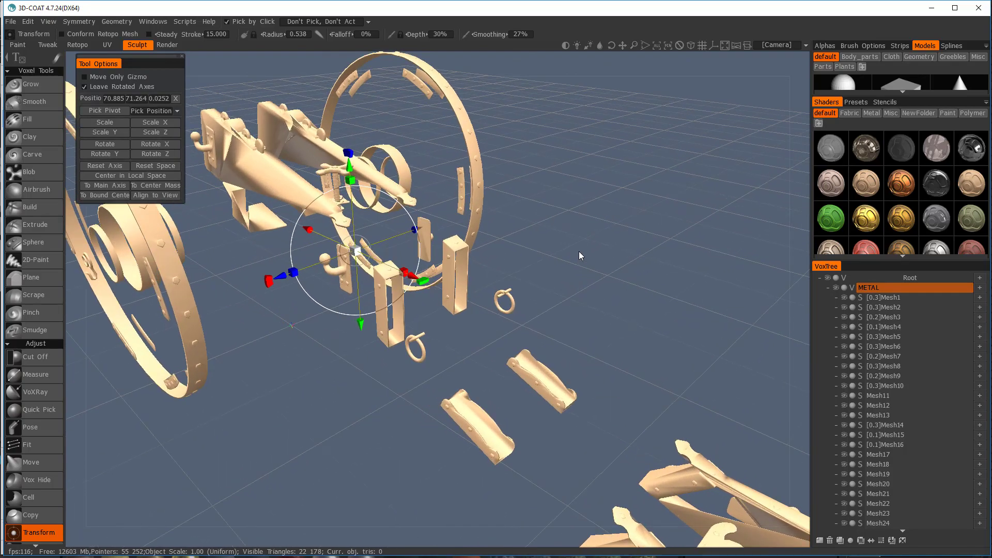
{"action": "middle_click_drag", "start_coordinate": [579, 253], "coordinate": [715, 328]}
{"action": "scroll", "coordinate": [567, 243], "scroll_direction": "up", "scroll_amount": 6}
{"action": "scroll", "coordinate": [571, 259], "scroll_direction": "down", "scroll_amount": 1}
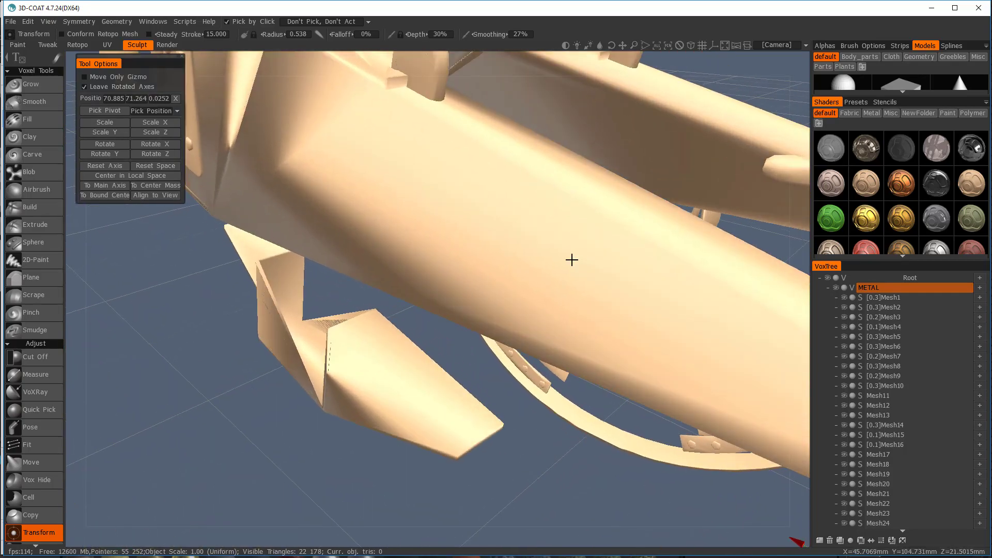
{"action": "scroll", "coordinate": [538, 246], "scroll_direction": "down", "scroll_amount": 5}
{"action": "scroll", "coordinate": [483, 283], "scroll_direction": "up", "scroll_amount": 2}
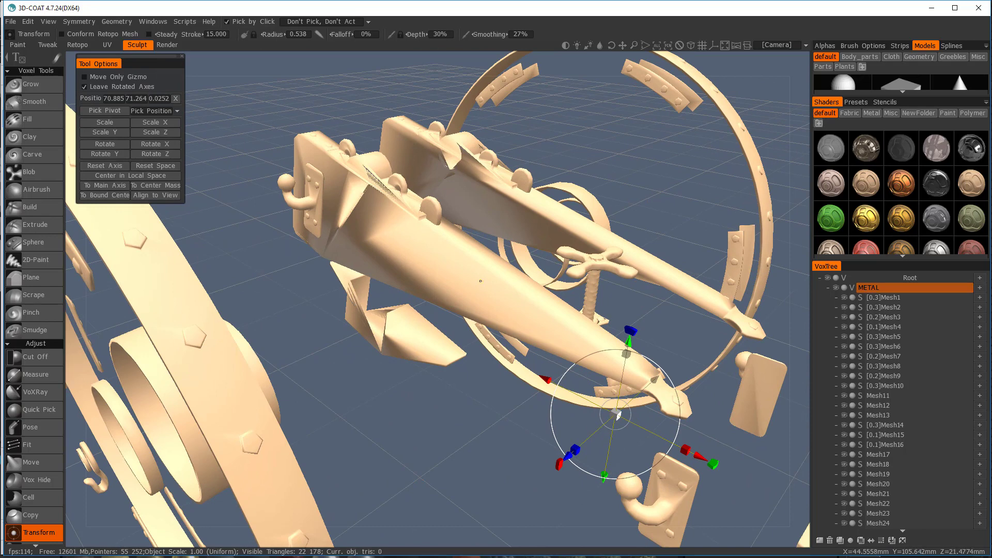
Step: Resample the near carriage strap mesh to a required voxel poly count of 1000000
{"action": "left_click", "coordinate": [480, 282]}
{"action": "key", "text": "Return"}
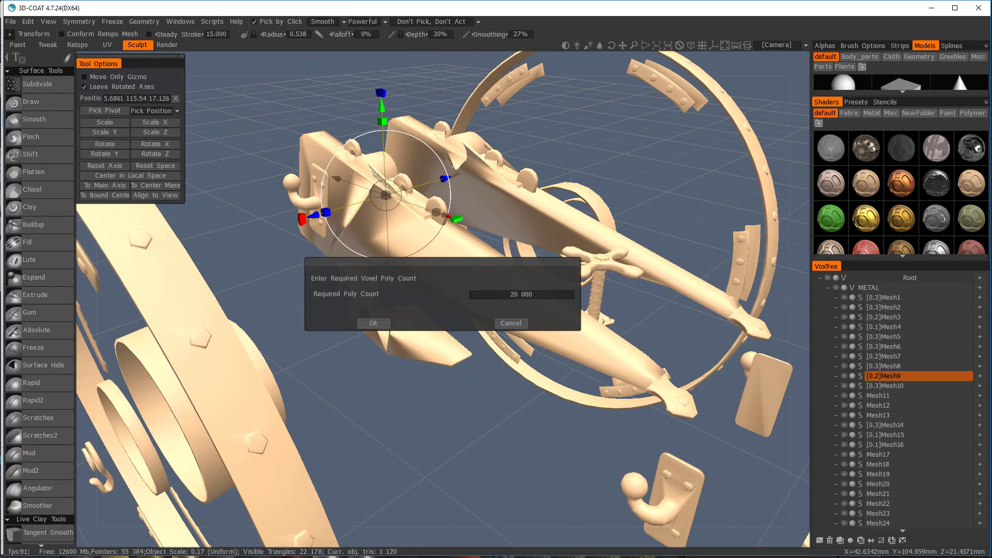
{"action": "left_click", "coordinate": [540, 295]}
{"action": "type", "text": "1"}
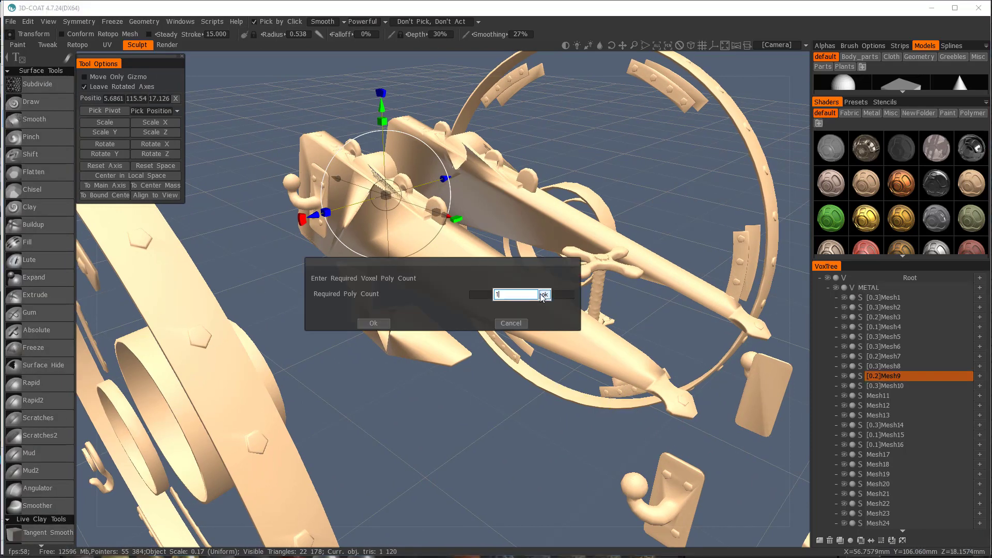
{"action": "type", "text": "000000"}
{"action": "left_click", "coordinate": [544, 295]}
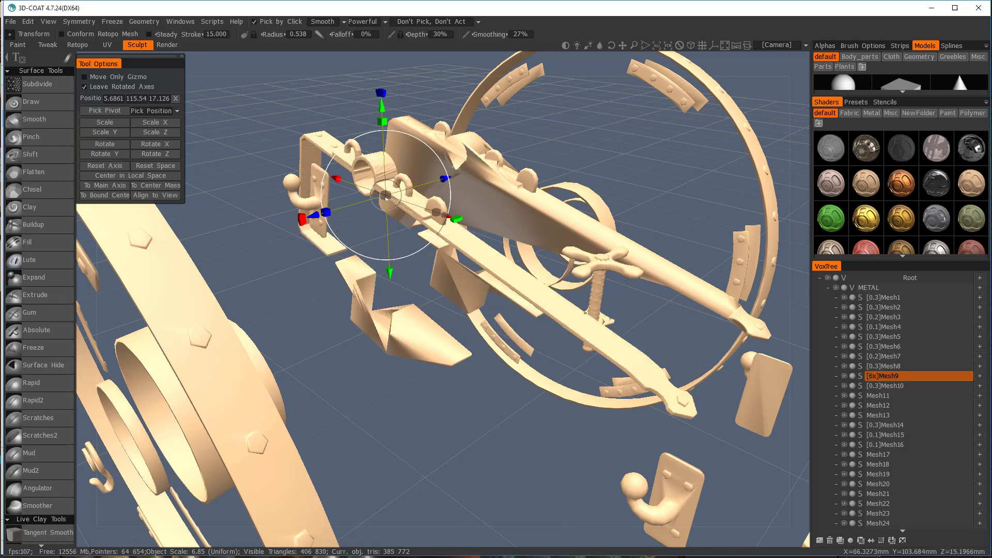
Step: Try moving the resampled strap sideways along the blue axis, and undo both the move and the resampling
{"action": "left_click_drag", "start_coordinate": [444, 179], "coordinate": [450, 233]}
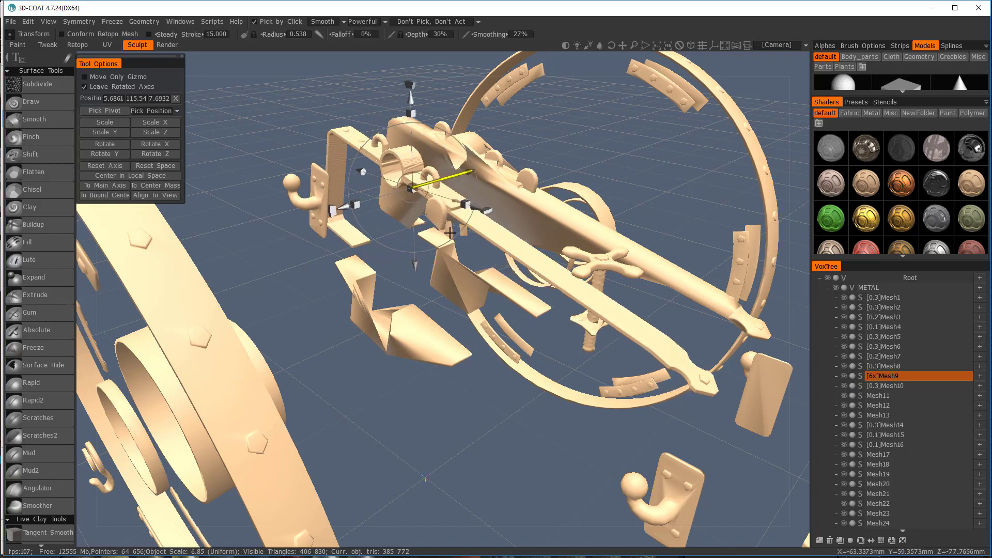
{"action": "key", "text": "ctrl+z"}
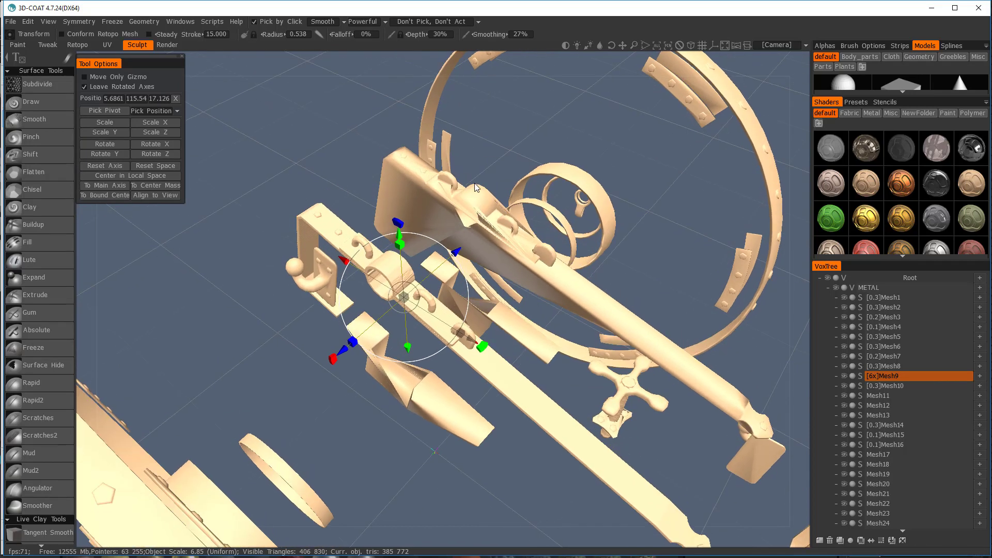
{"action": "key", "text": "ctrl+z"}
{"action": "key", "text": "ctrl+z"}
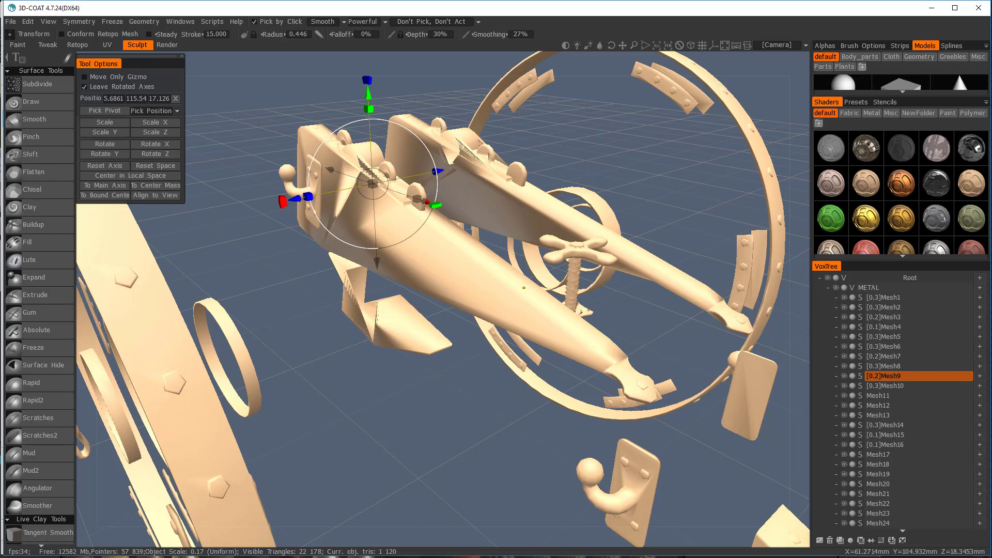
Step: Increase the resolution of the METAL volume to 8x and merge all its child meshes into it
{"action": "left_click", "coordinate": [876, 286]}
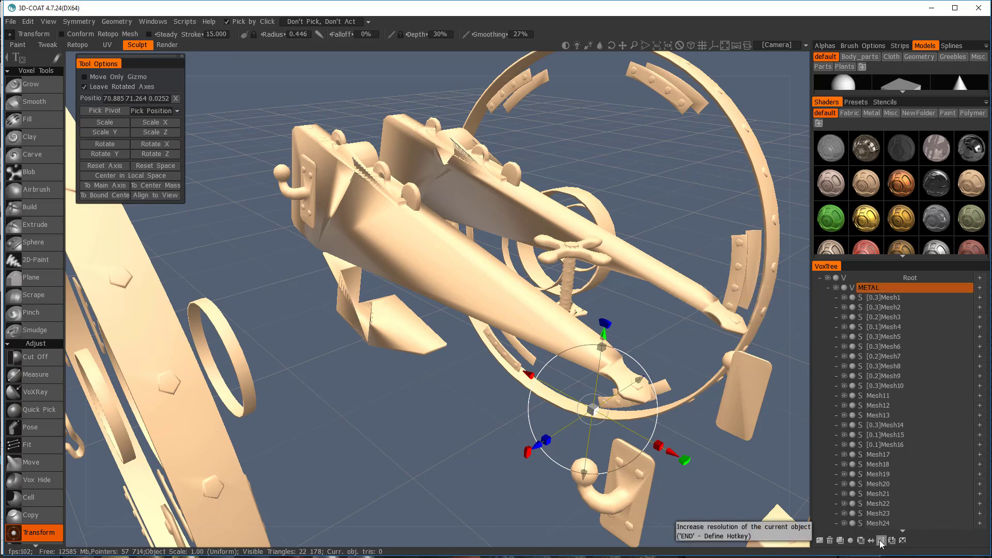
{"action": "scroll", "coordinate": [33, 499], "scroll_direction": "down", "scroll_amount": 10}
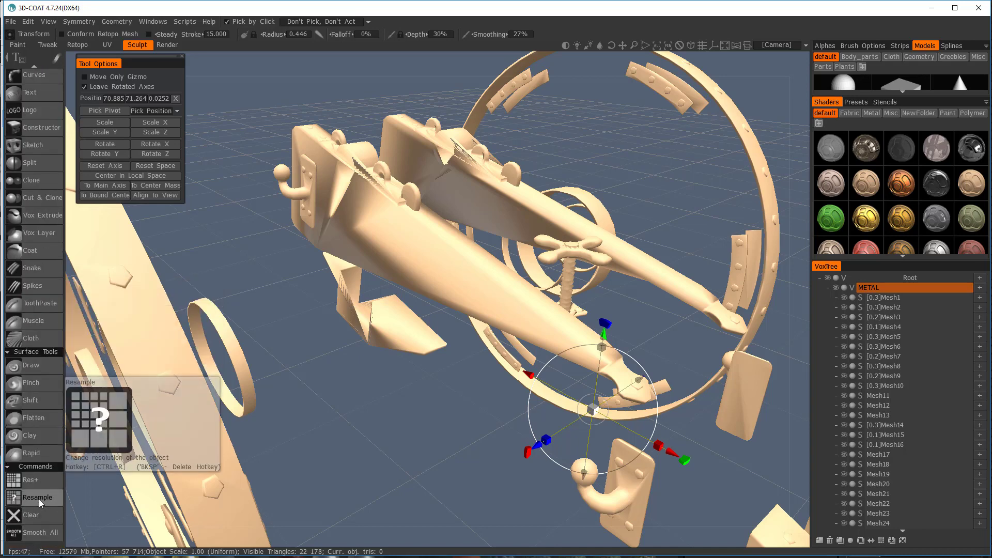
{"action": "left_click", "coordinate": [881, 540]}
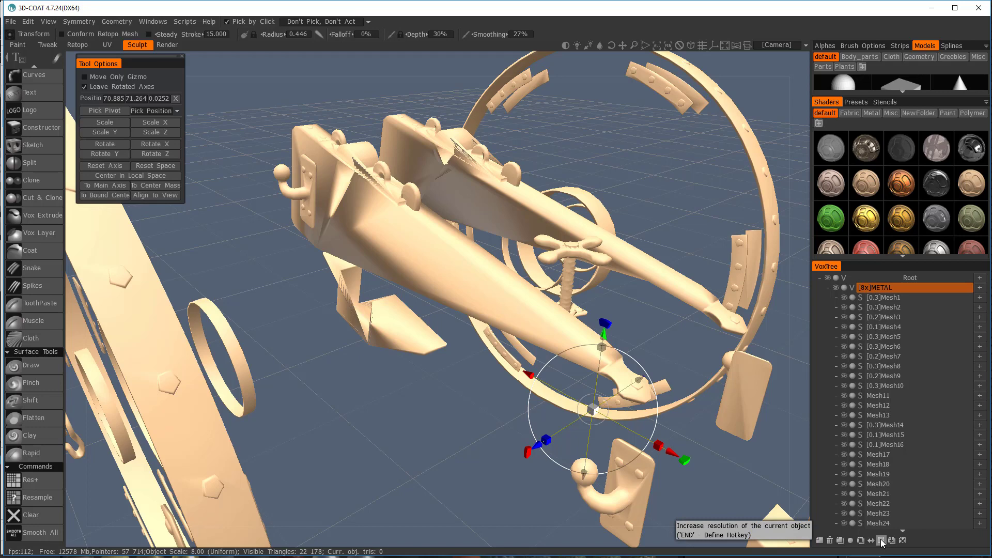
{"action": "left_click", "coordinate": [881, 540]}
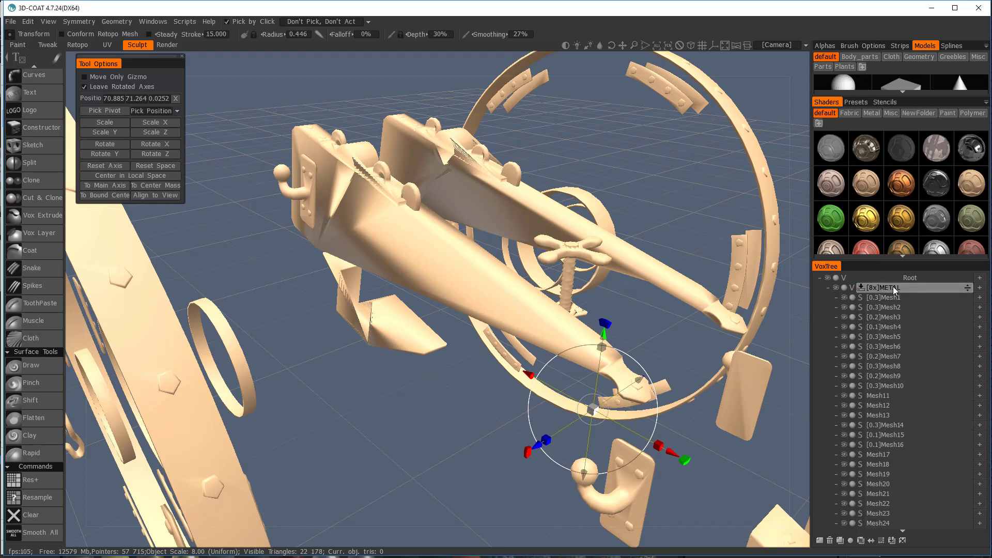
{"action": "right_click", "coordinate": [913, 287]}
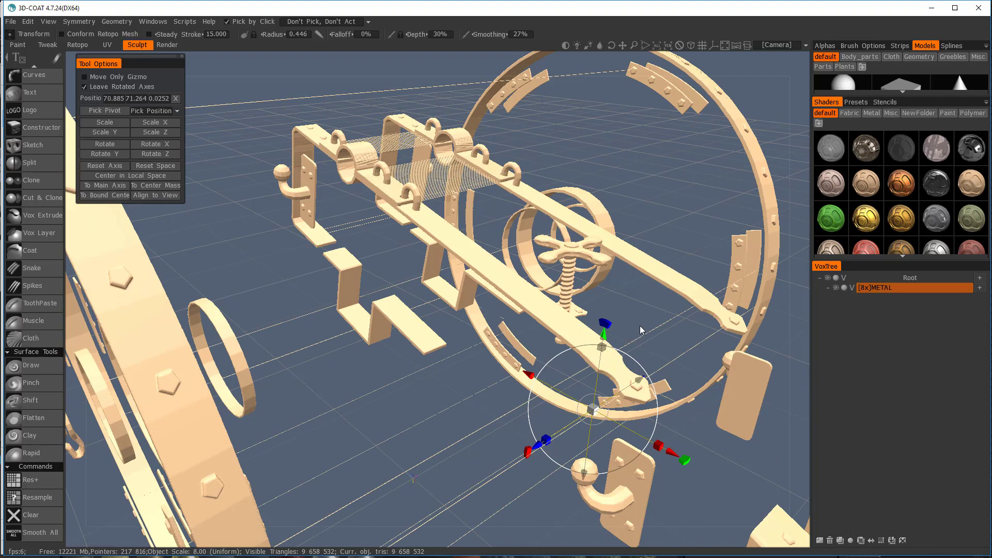
Step: Smooth the entire METAL volume to clear the stray lines between the carriage straps
{"action": "scroll", "coordinate": [640, 330], "scroll_direction": "down", "scroll_amount": 4}
{"action": "scroll", "coordinate": [619, 317], "scroll_direction": "up", "scroll_amount": 3}
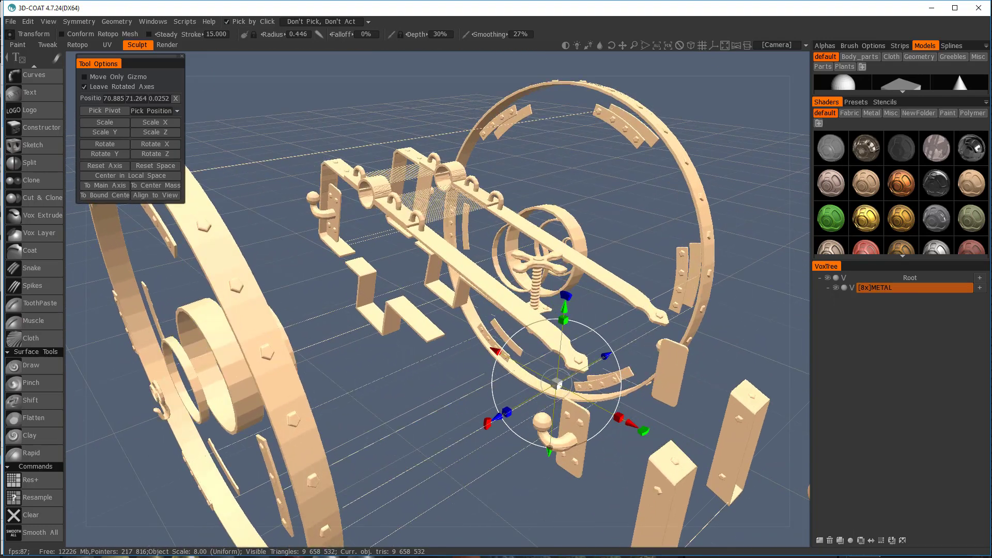
{"action": "left_click", "coordinate": [117, 21]}
{"action": "left_click", "coordinate": [117, 21]}
{"action": "left_click", "coordinate": [116, 22]}
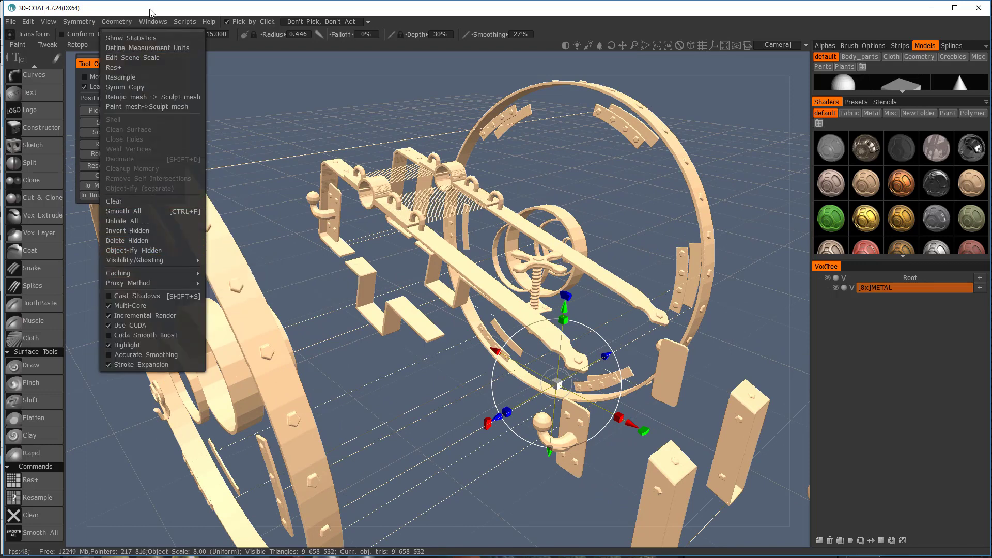
{"action": "left_click", "coordinate": [123, 23]}
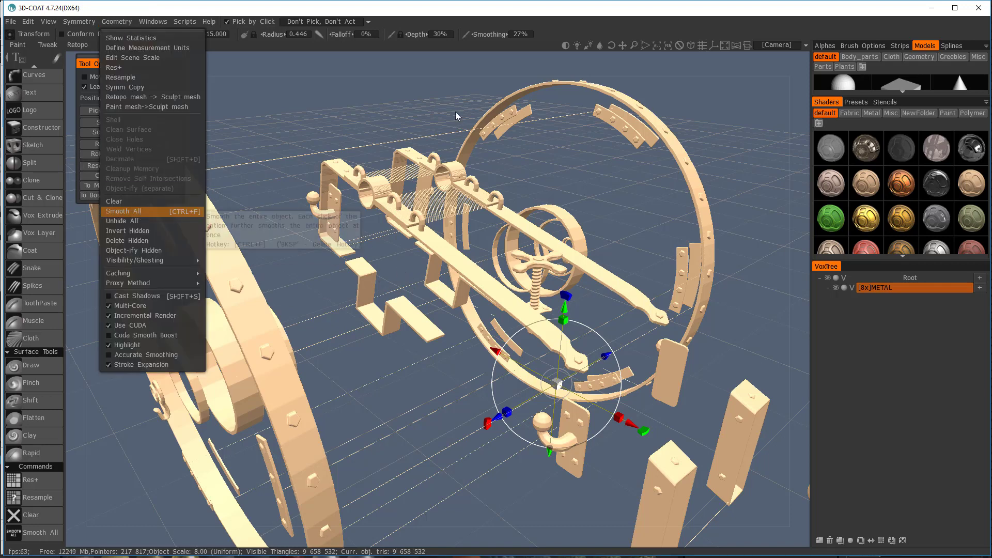
{"action": "left_click", "coordinate": [196, 210]}
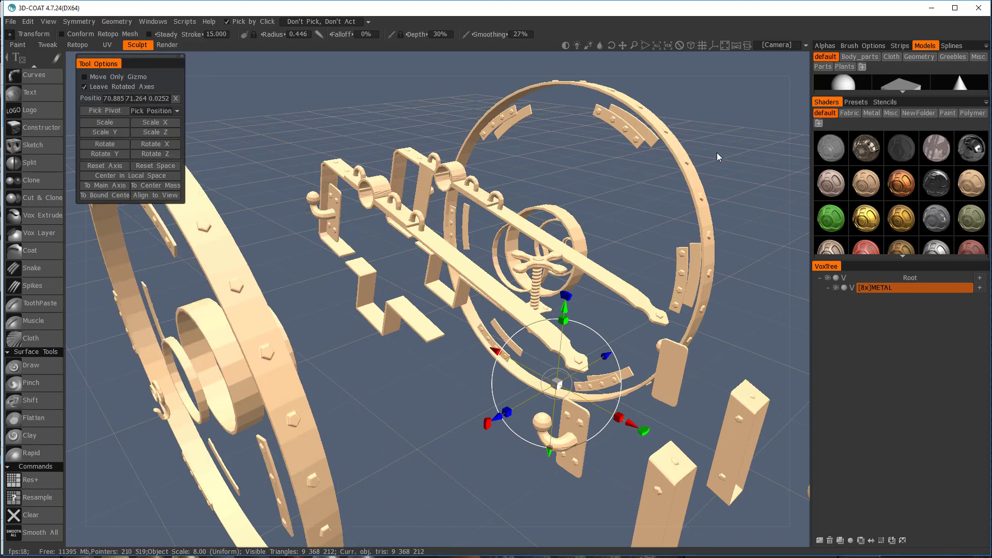
Step: Apply the light grey shader from the default shader set to the METAL volume
{"action": "mouse_move", "coordinate": [717, 153]}
{"action": "right_mouse_down"}
{"action": "mouse_move", "coordinate": [444, 181]}
{"action": "mouse_move", "coordinate": [405, 191]}
{"action": "mouse_move", "coordinate": [383, 228]}
{"action": "mouse_move", "coordinate": [551, 195]}
{"action": "mouse_move", "coordinate": [720, 134]}
{"action": "mouse_move", "coordinate": [715, 148]}
{"action": "mouse_move", "coordinate": [734, 146]}
{"action": "right_mouse_up"}
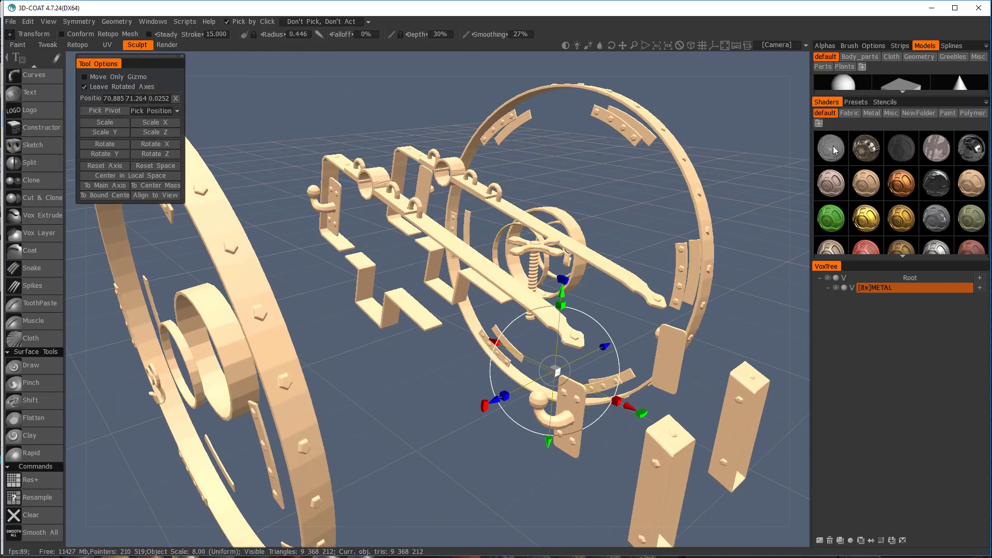
{"action": "left_click", "coordinate": [832, 152]}
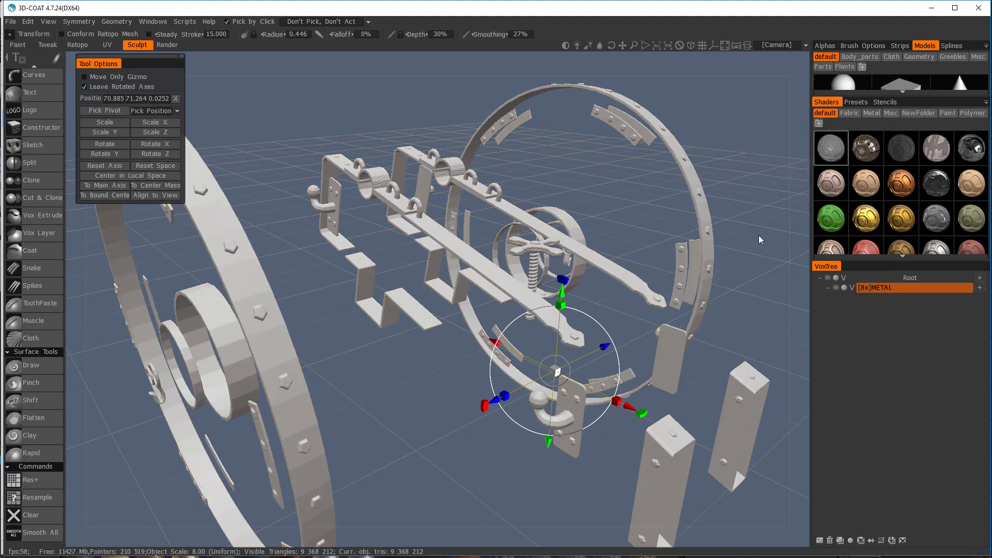
{"action": "right_click_drag", "start_coordinate": [758, 235], "coordinate": [774, 240]}
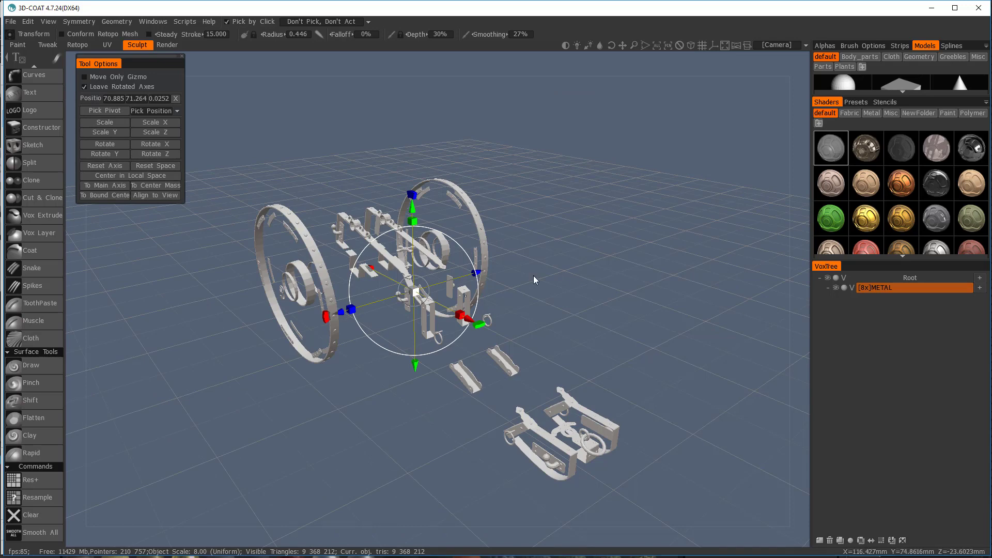
Step: Add a new volume under Root and name it WOOD
{"action": "left_click_drag", "start_coordinate": [533, 279], "coordinate": [587, 239]}
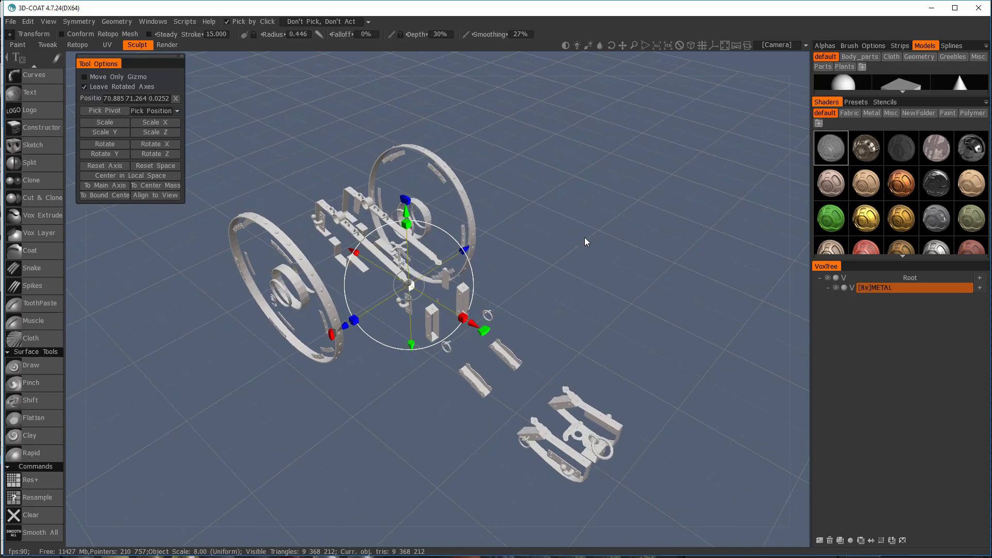
{"action": "left_click", "coordinate": [979, 287]}
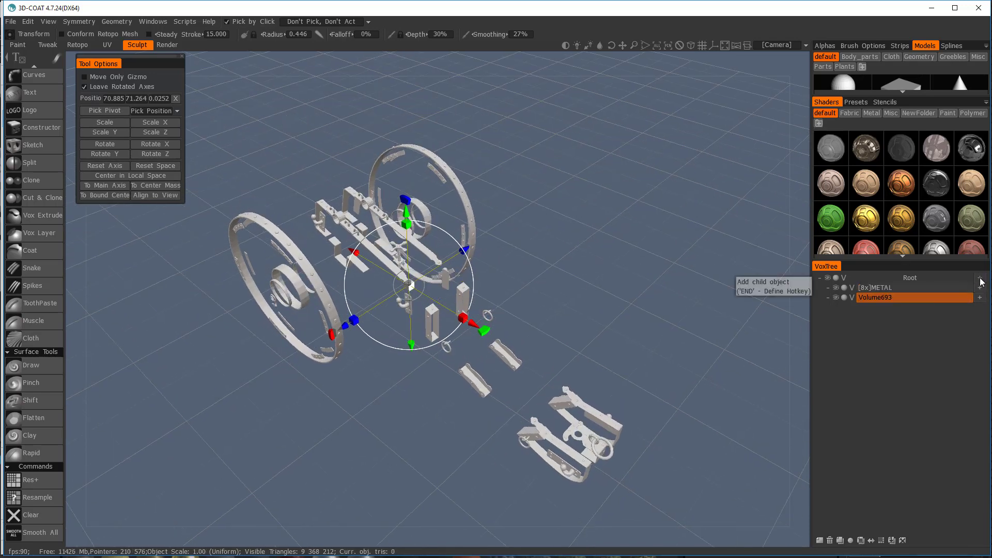
{"action": "double_click", "coordinate": [886, 297]}
{"action": "type", "text": "WOOD"}
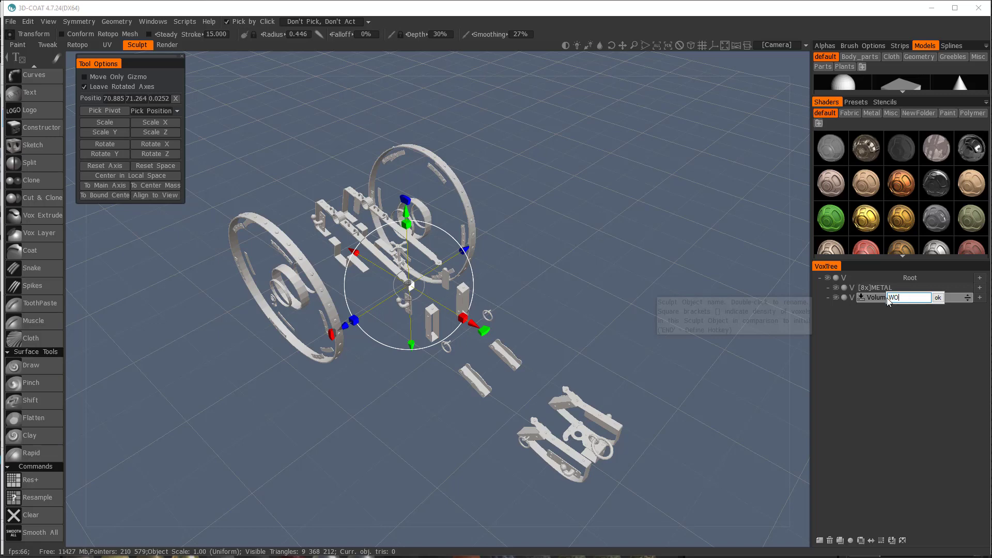
{"action": "key", "text": "Return"}
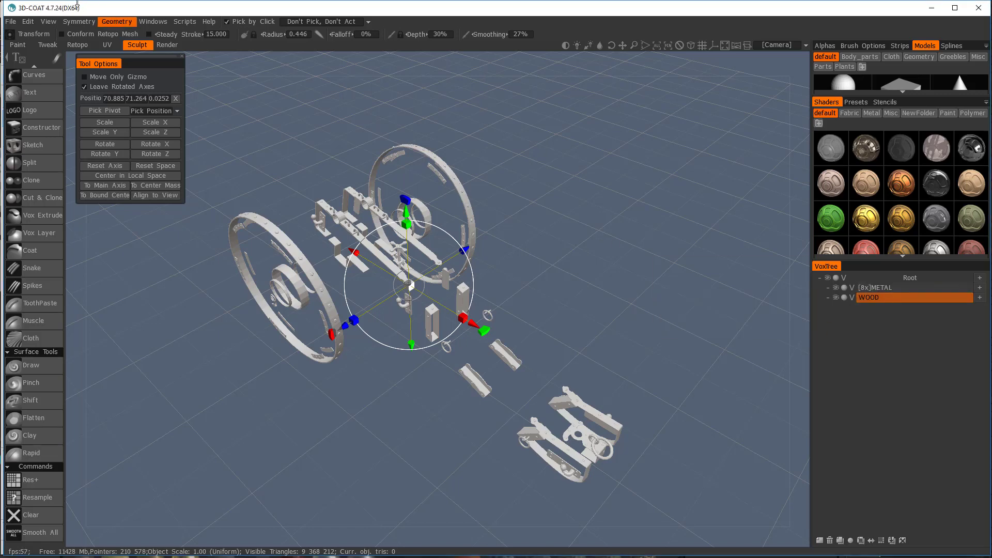
Step: Import Wood.obj into the WOOD volume without voxelization and apply it in place
{"action": "left_click", "coordinate": [117, 21]}
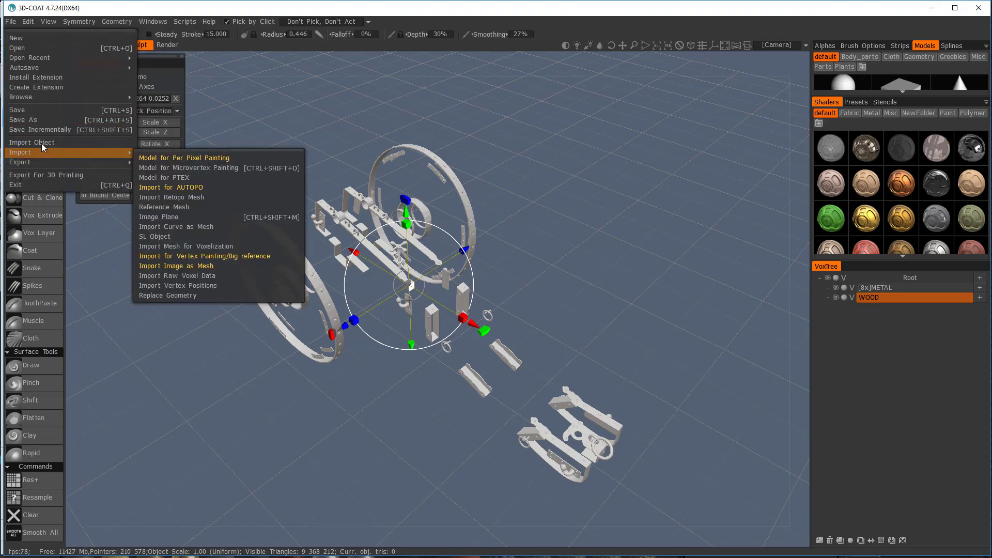
{"action": "left_click", "coordinate": [41, 143]}
{"action": "double_click", "coordinate": [181, 88]}
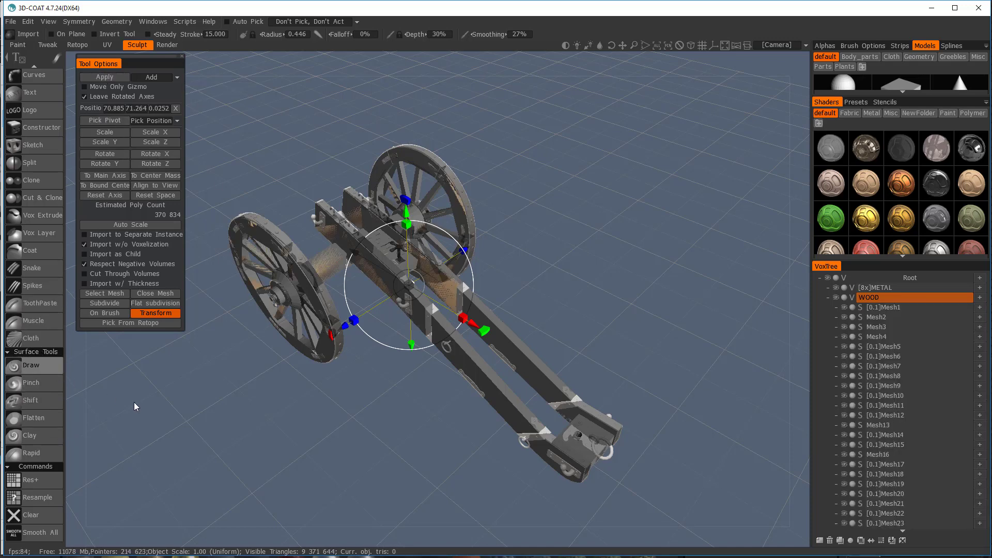
{"action": "key", "text": "Return"}
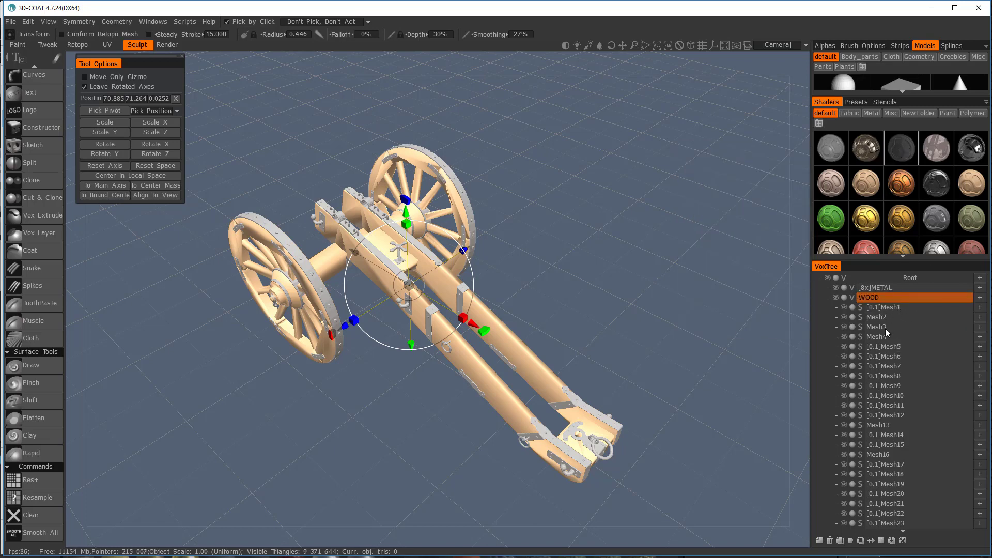
Step: Increase the resolution of the WOOD volume to 8x and merge its sub-tree of child meshes into it
{"action": "right_click", "coordinate": [905, 298]}
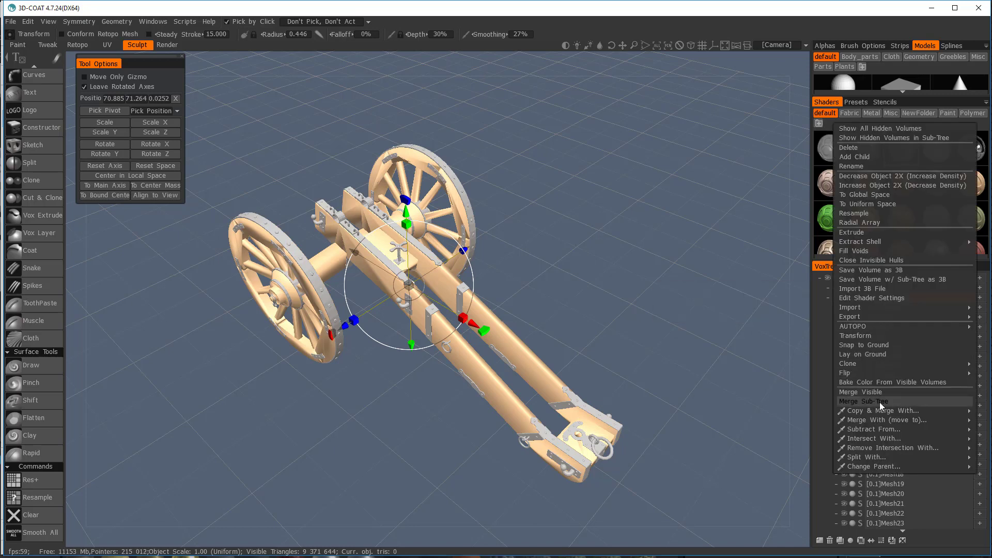
{"action": "left_click", "coordinate": [696, 151]}
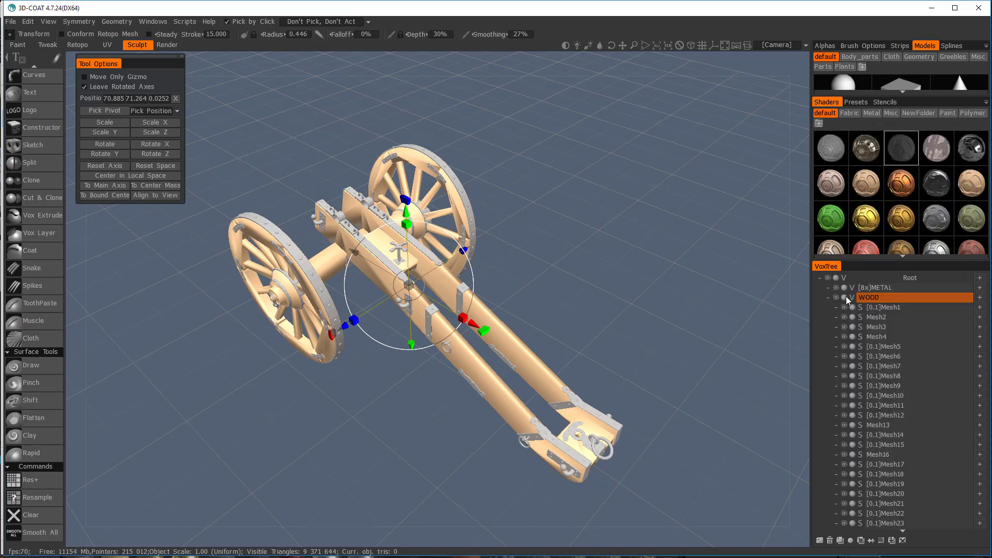
{"action": "left_click", "coordinate": [882, 540]}
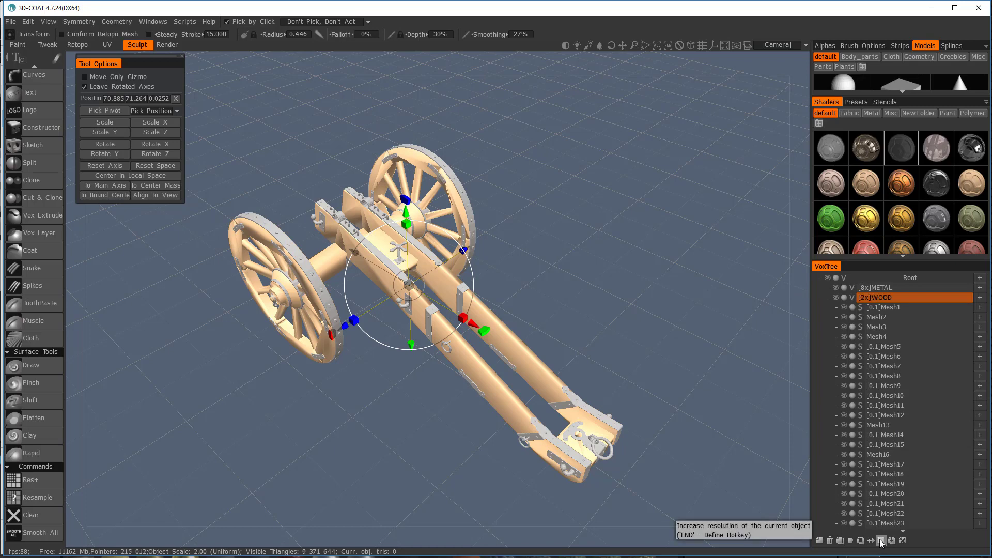
{"action": "left_click", "coordinate": [881, 540]}
{"action": "left_click", "coordinate": [882, 540]}
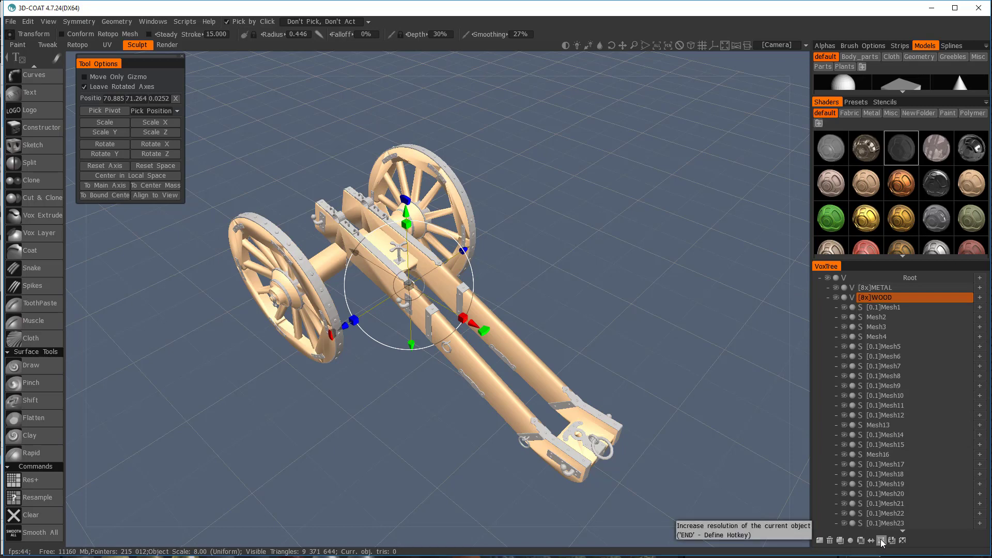
{"action": "right_click", "coordinate": [917, 299]}
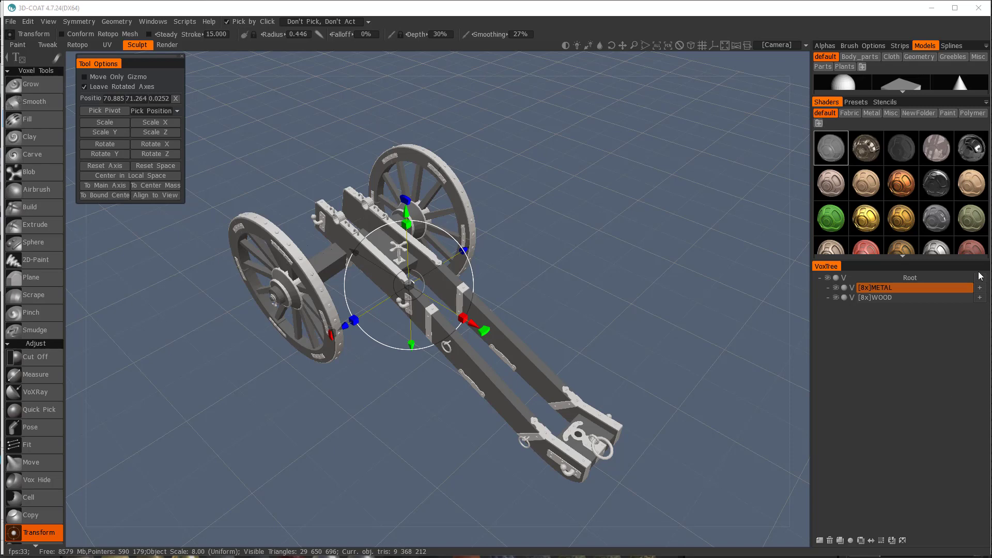
Step: Switch Root to surface mode, and add a new volume under it named BARREL
{"action": "left_click", "coordinate": [843, 277]}
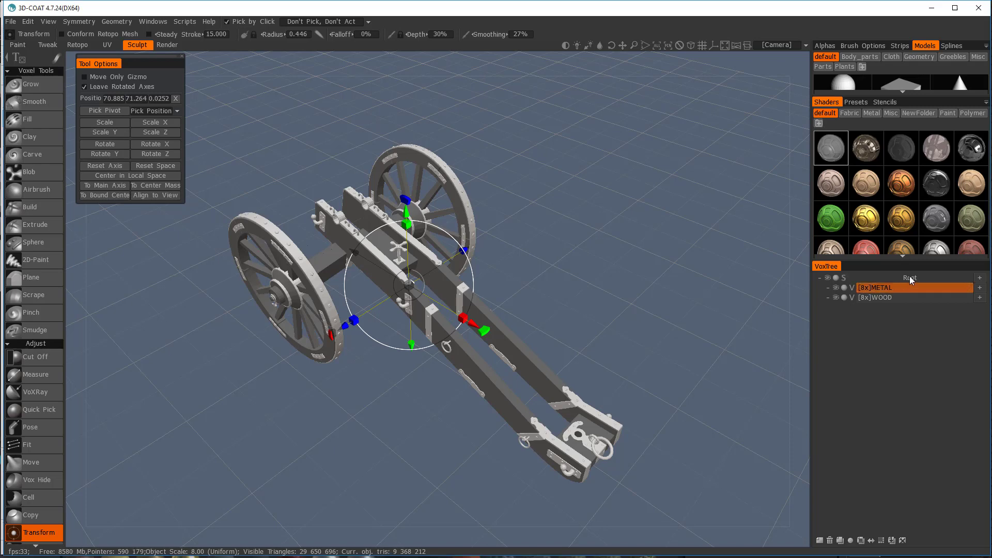
{"action": "left_click", "coordinate": [980, 280]}
{"action": "left_click", "coordinate": [760, 280]}
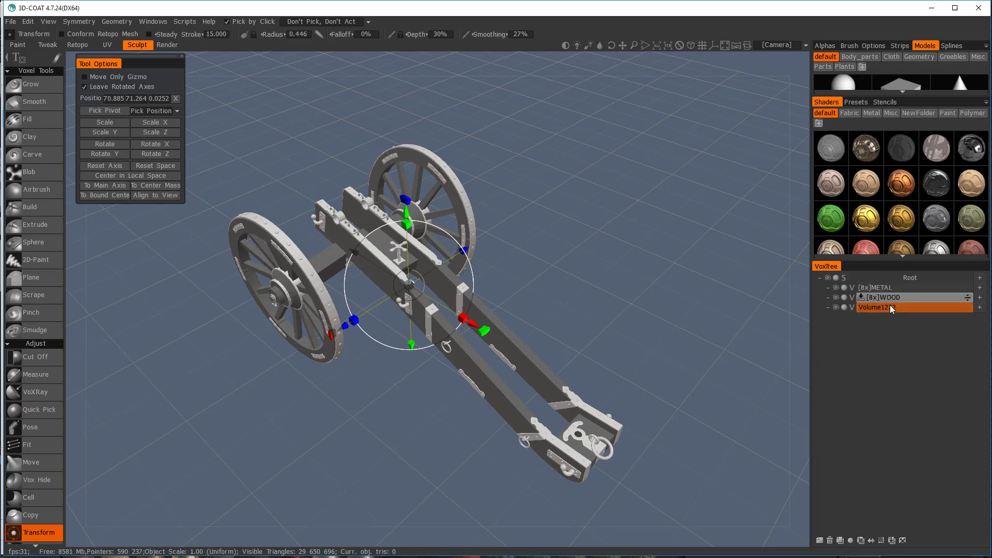
{"action": "double_click", "coordinate": [888, 307]}
{"action": "type", "text": "BA"}
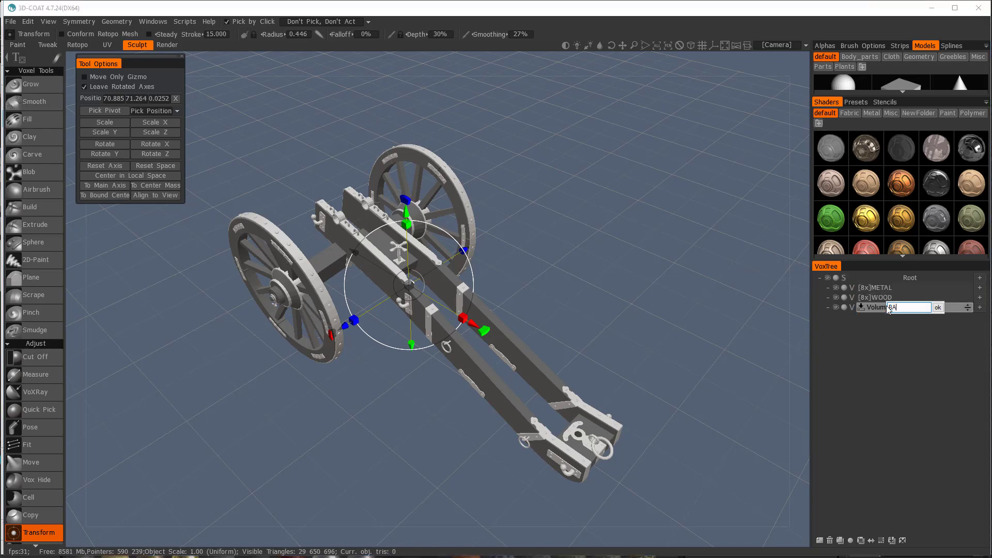
{"action": "type", "text": "RREL"}
{"action": "key", "text": "Return"}
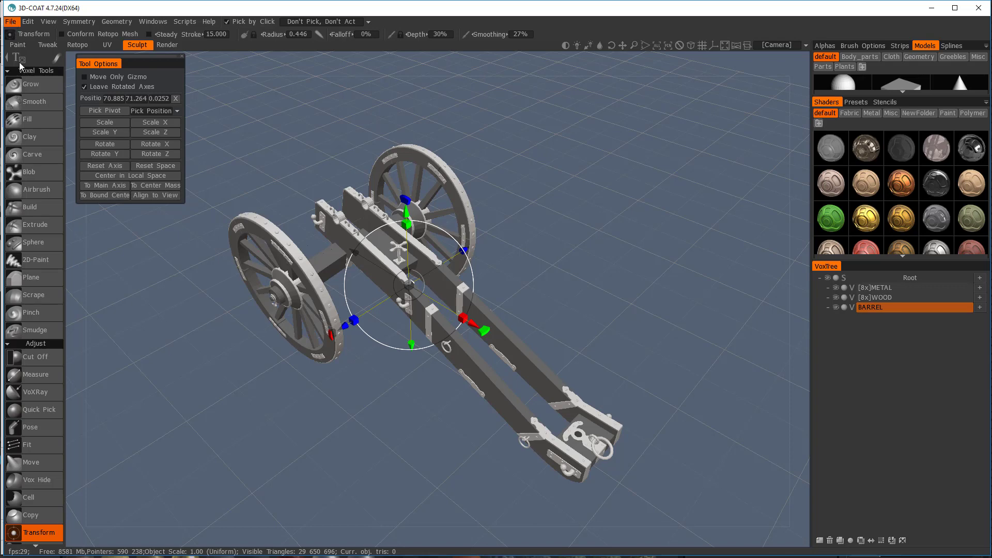
Step: Import Barrel.obj into the BARREL volume without voxelization and apply it in place
{"action": "left_click", "coordinate": [10, 21]}
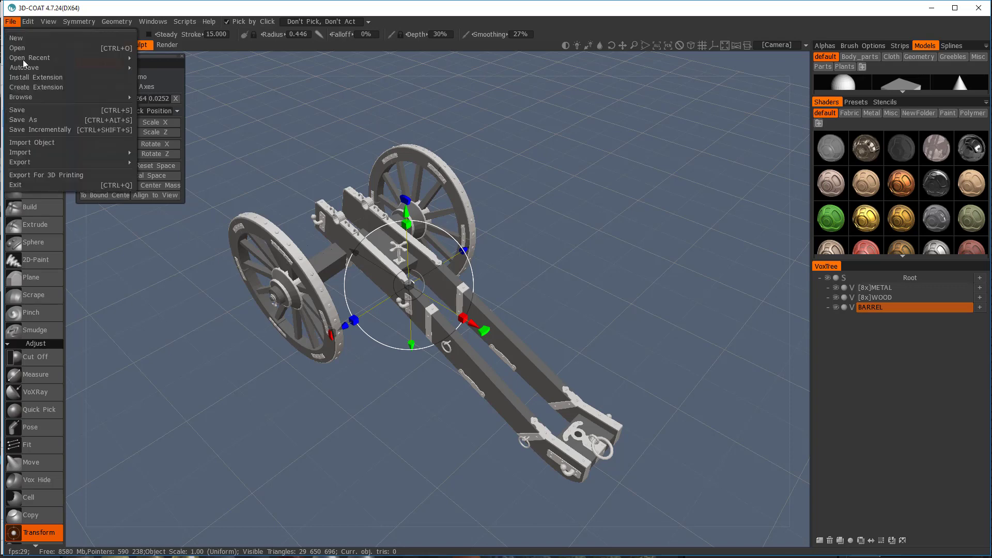
{"action": "left_click", "coordinate": [47, 143]}
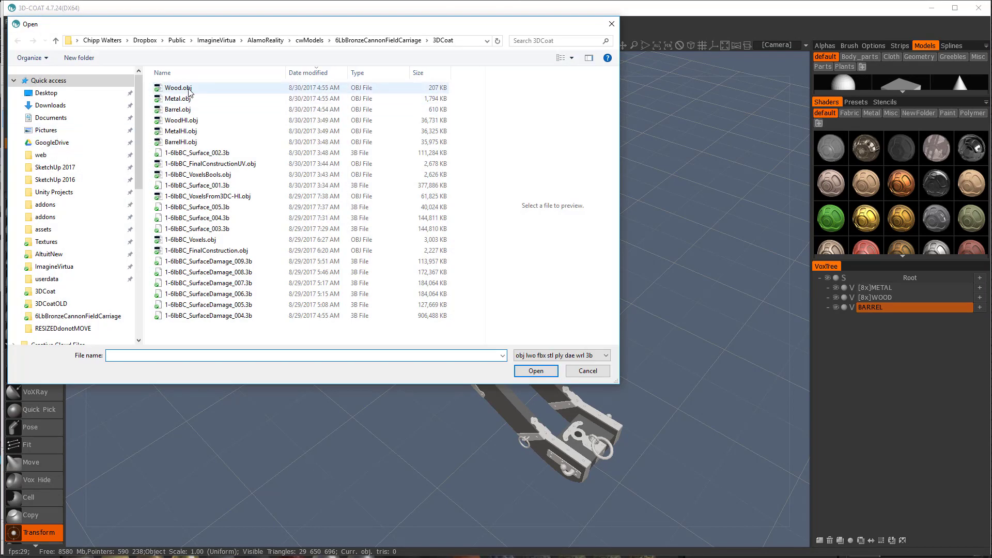
{"action": "left_click", "coordinate": [178, 110]}
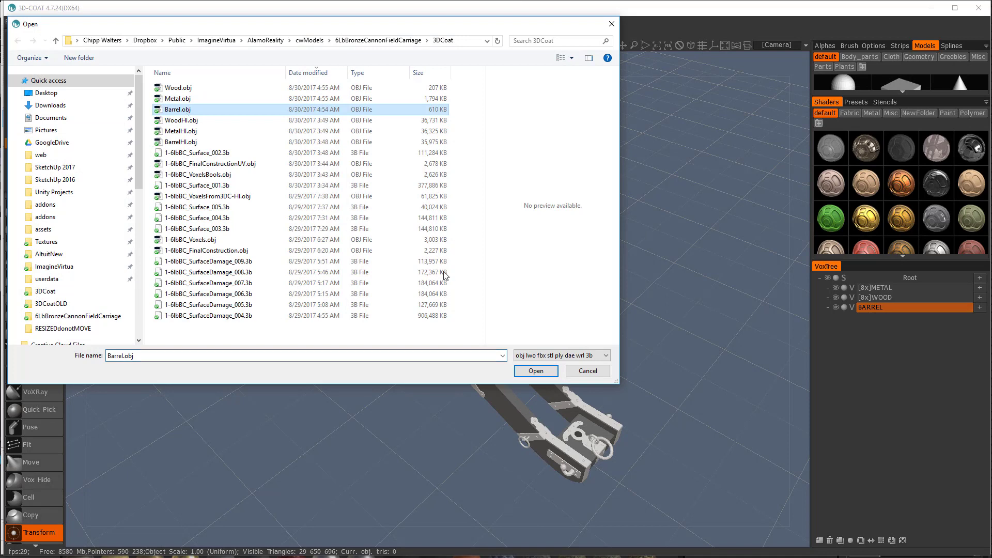
{"action": "left_click", "coordinate": [538, 371]}
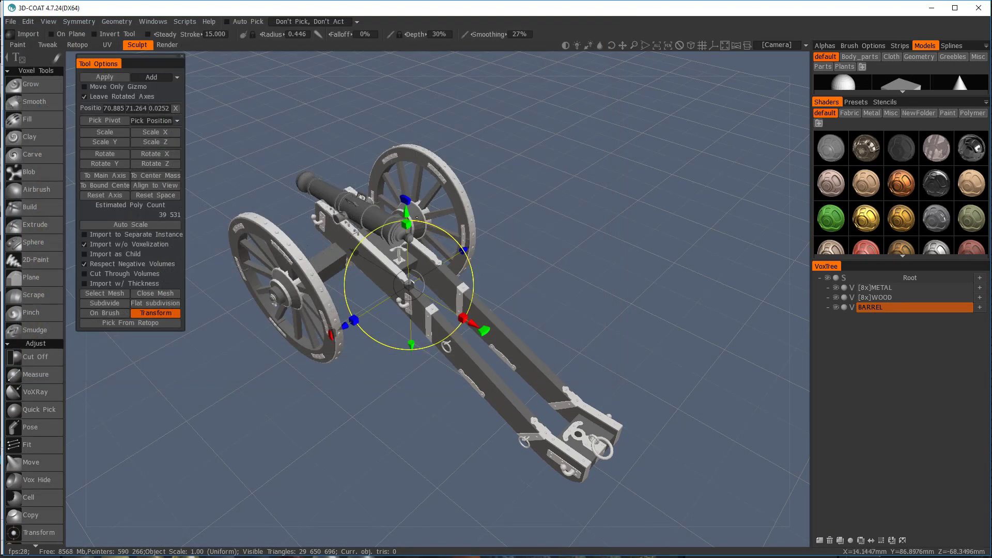
{"action": "left_click", "coordinate": [104, 77]}
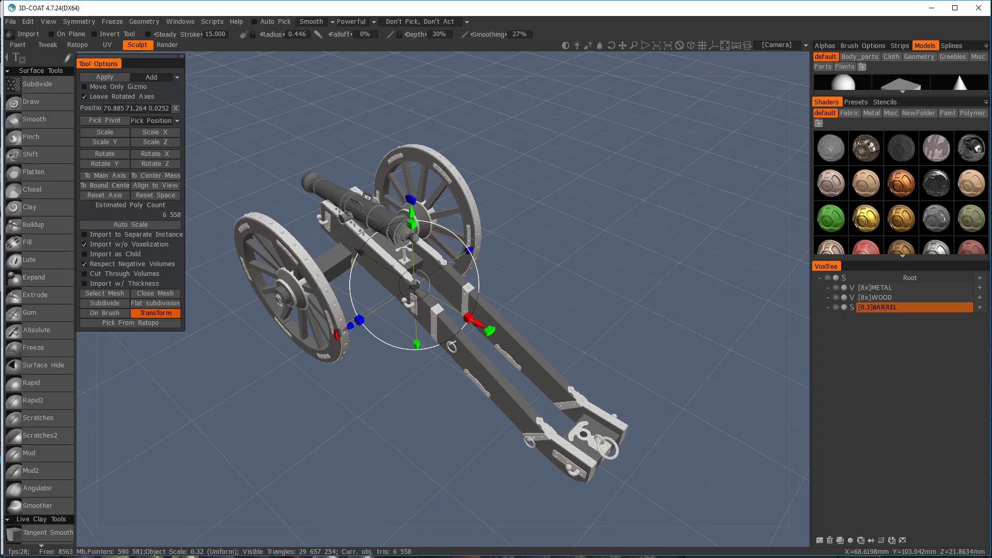
{"action": "left_click", "coordinate": [26, 278]}
{"action": "key", "text": "t"}
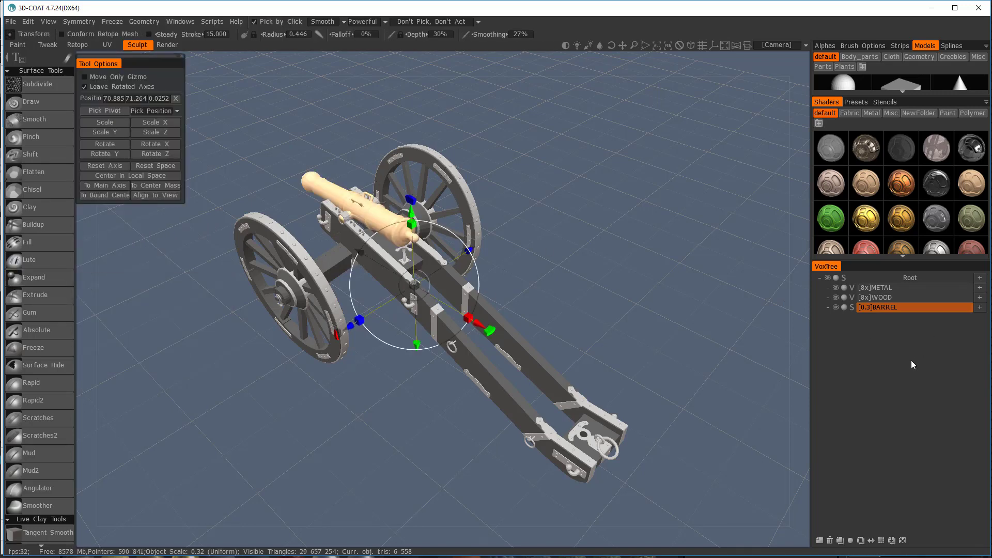
Step: Resample the BARREL mesh to a required voxel poly count of 1000000
{"action": "key", "text": "Return"}
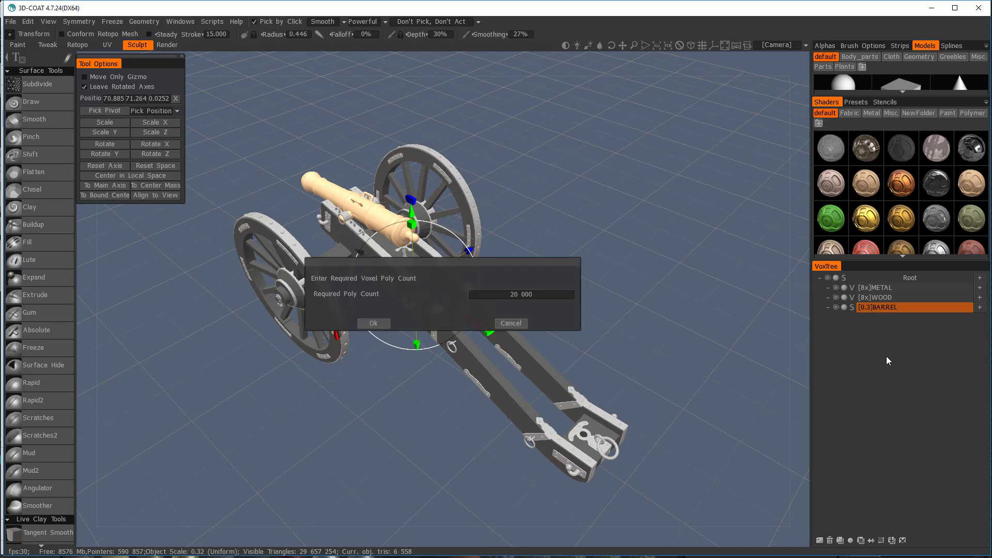
{"action": "left_click", "coordinate": [550, 296]}
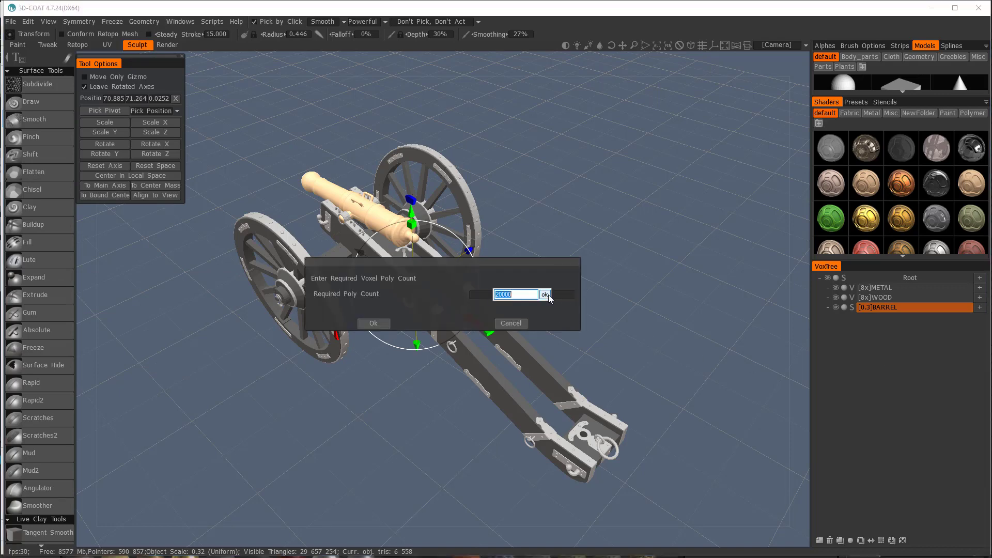
{"action": "type", "text": "1000"}
{"action": "key", "text": "BackSpace"}
{"action": "key", "text": "BackSpace"}
{"action": "key", "text": "BackSpace"}
{"action": "type", "text": "000000"}
{"action": "key", "text": "Return"}
{"action": "key", "text": "Return"}
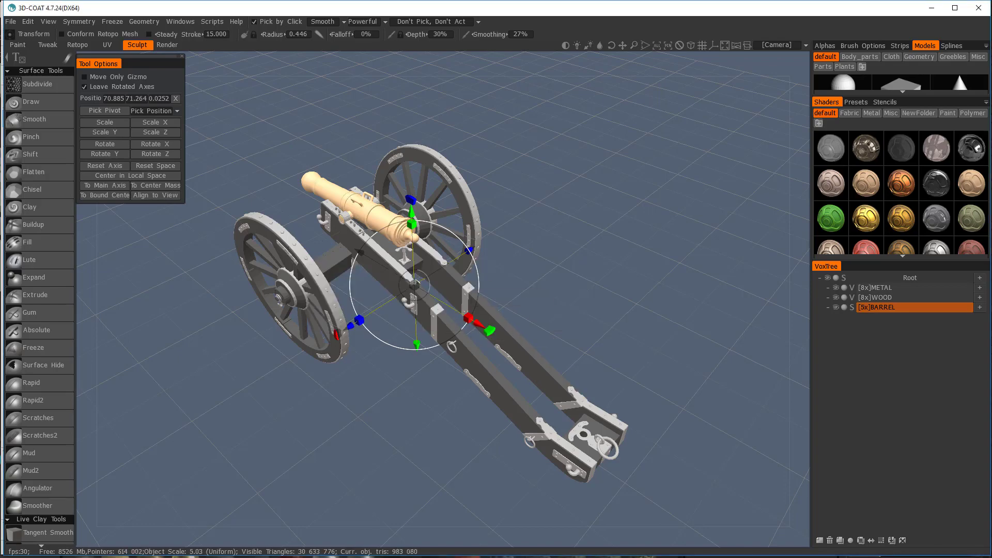
Step: Examine the resampled barrel and the assembled carriage up close and as a whole
{"action": "scroll", "coordinate": [464, 281], "scroll_direction": "up", "scroll_amount": 8}
{"action": "scroll", "coordinate": [464, 281], "scroll_direction": "down", "scroll_amount": 10}
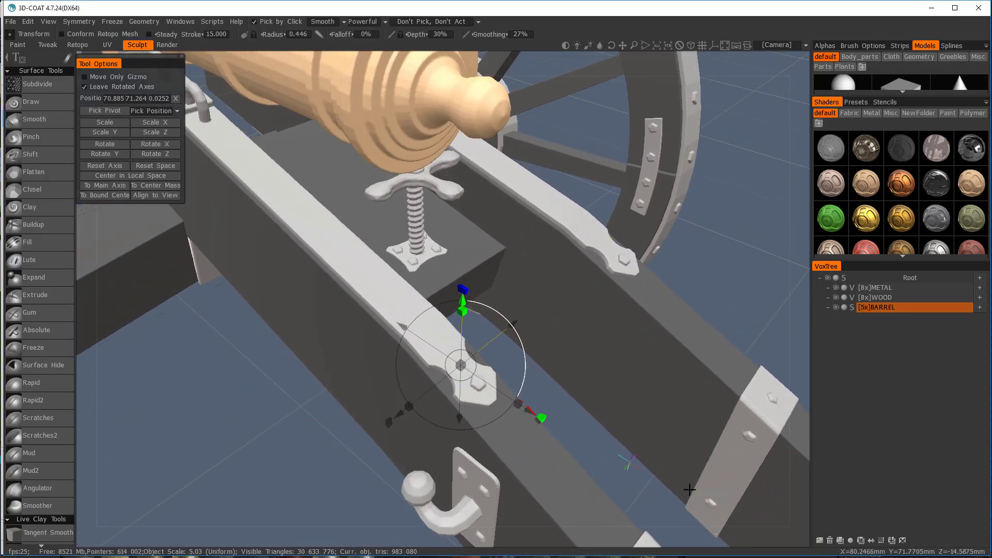
{"action": "scroll", "coordinate": [569, 338], "scroll_direction": "down", "scroll_amount": 2}
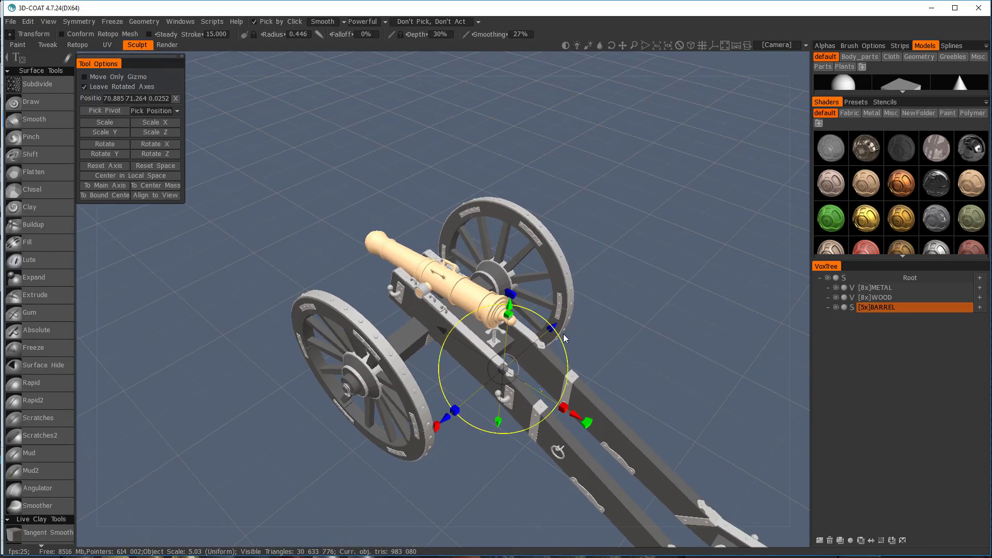
{"action": "middle_click_drag", "start_coordinate": [717, 413], "coordinate": [606, 291]}
{"action": "left_click_drag", "start_coordinate": [606, 291], "coordinate": [643, 267]}
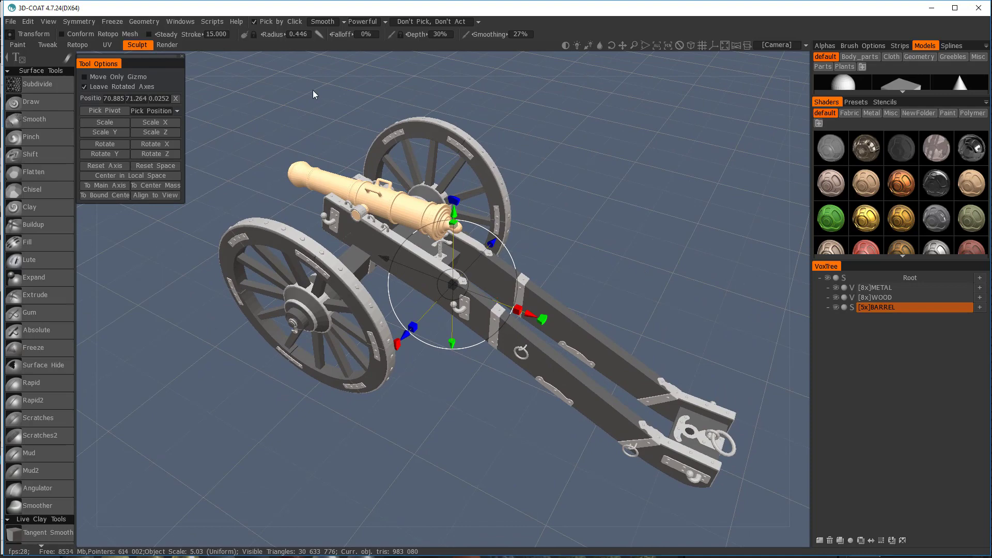
Step: Save the scene as 1-6lbBC_Surface_001.3b in the 3DCoat folder, replacing the existing file, and dismiss the file write error
{"action": "left_click", "coordinate": [11, 23]}
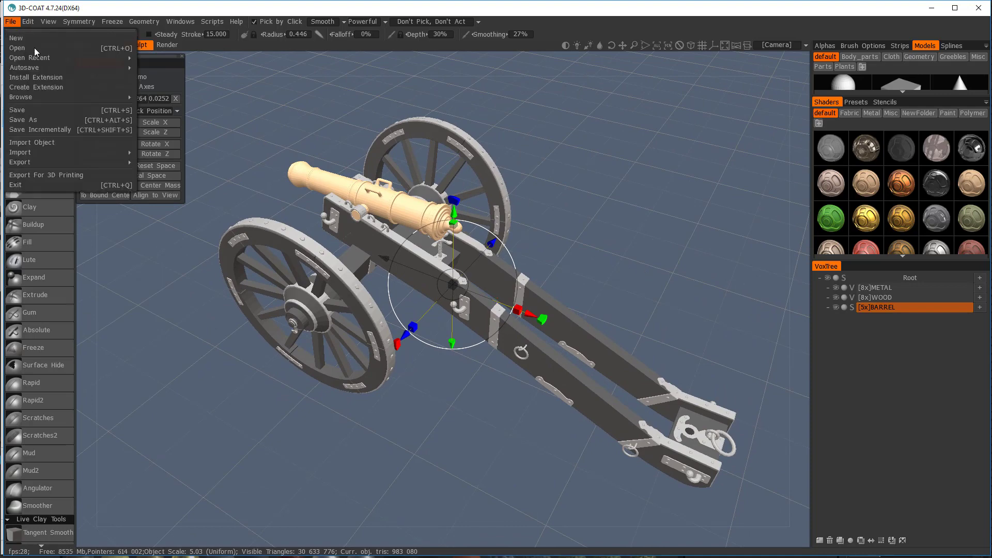
{"action": "left_click", "coordinate": [41, 120]}
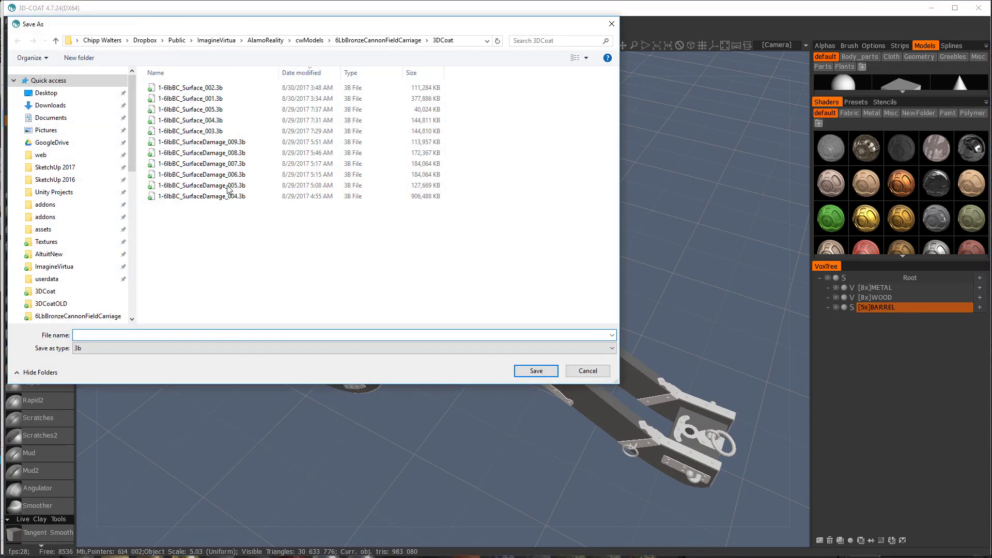
{"action": "left_click", "coordinate": [178, 98]}
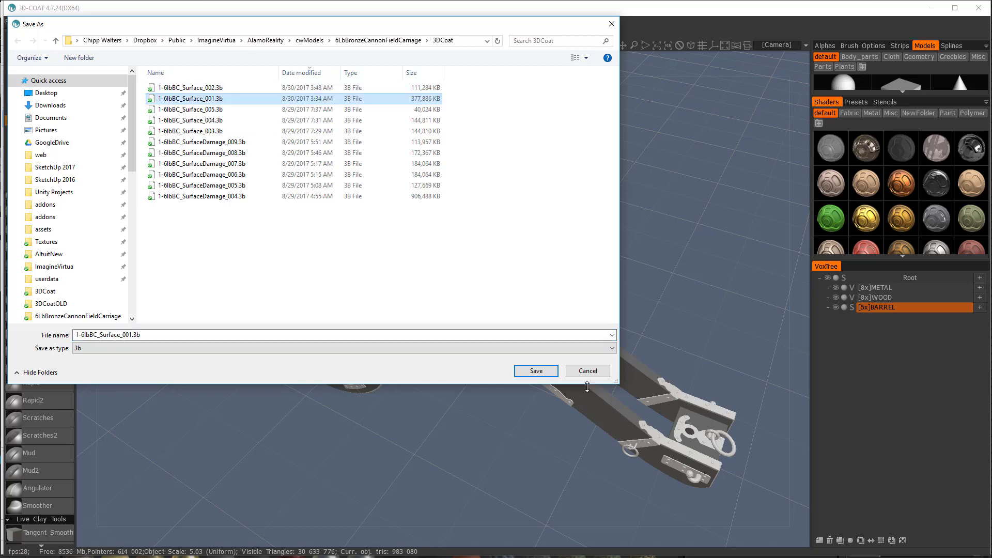
{"action": "left_click", "coordinate": [542, 372]}
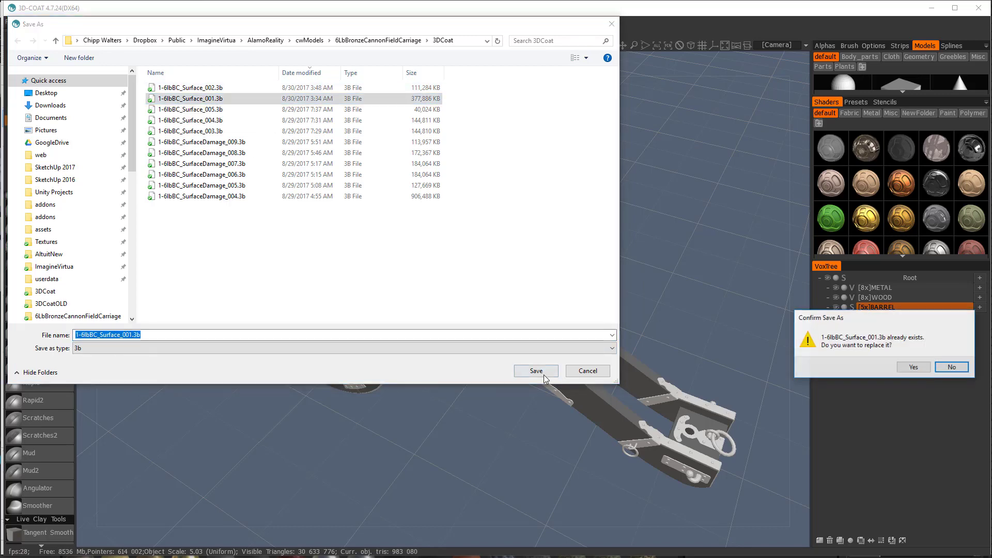
{"action": "left_click", "coordinate": [922, 367]}
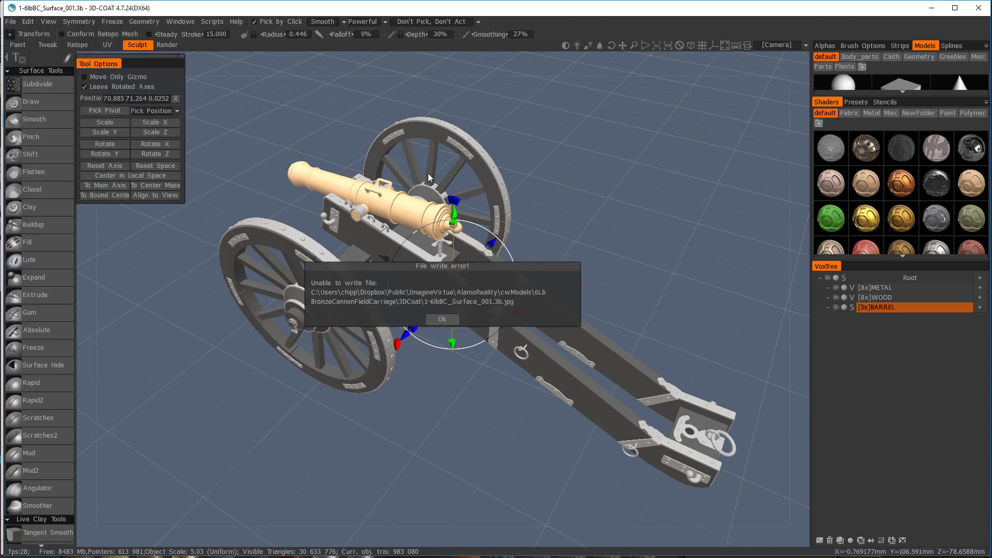
{"action": "left_click", "coordinate": [441, 317]}
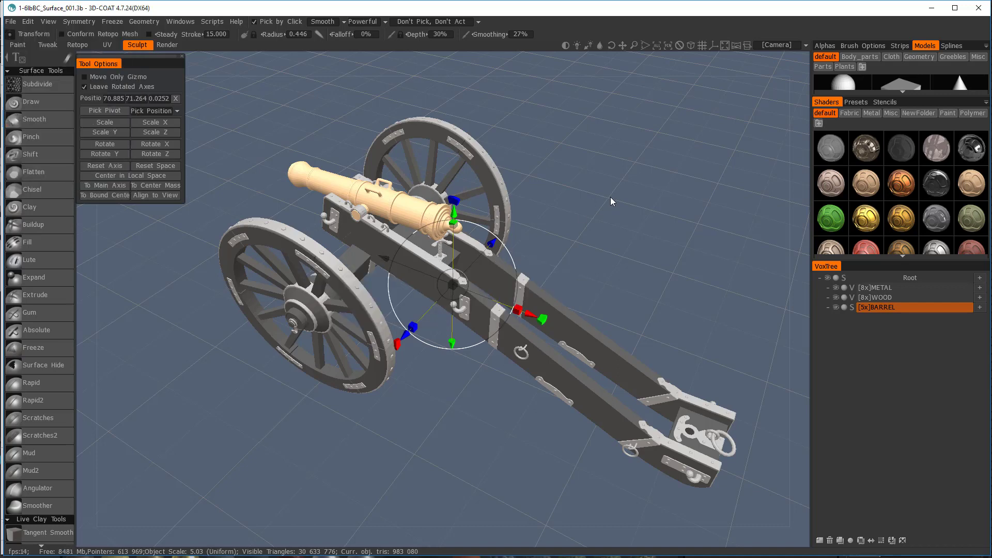
Step: Smooth the whole BARREL surface with a smoothing degree of 4.1, keeping sharp edges from boolean operations
{"action": "mouse_move", "coordinate": [596, 185]}
{"action": "left_mouse_down"}
{"action": "mouse_move", "coordinate": [590, 163]}
{"action": "mouse_move", "coordinate": [603, 192]}
{"action": "left_mouse_up"}
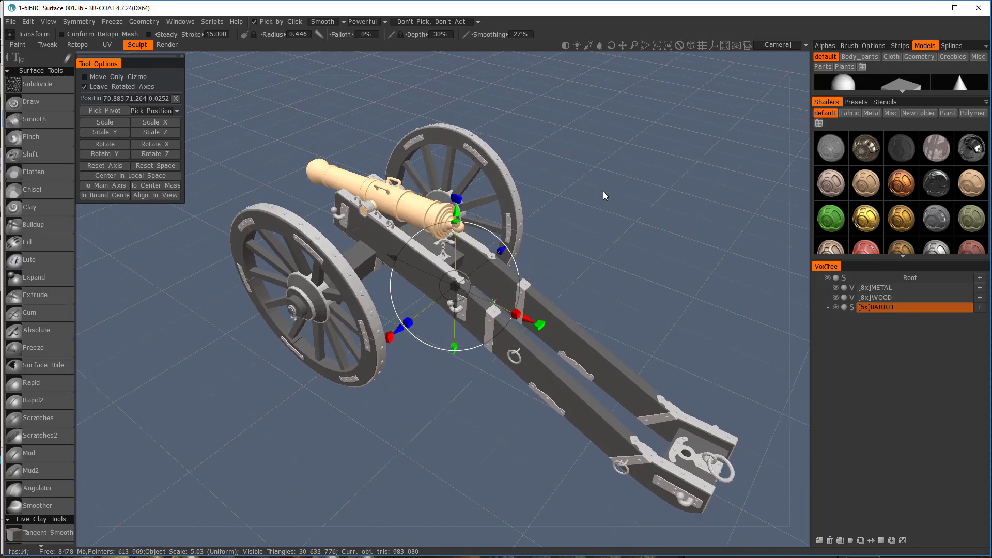
{"action": "key", "text": "Return"}
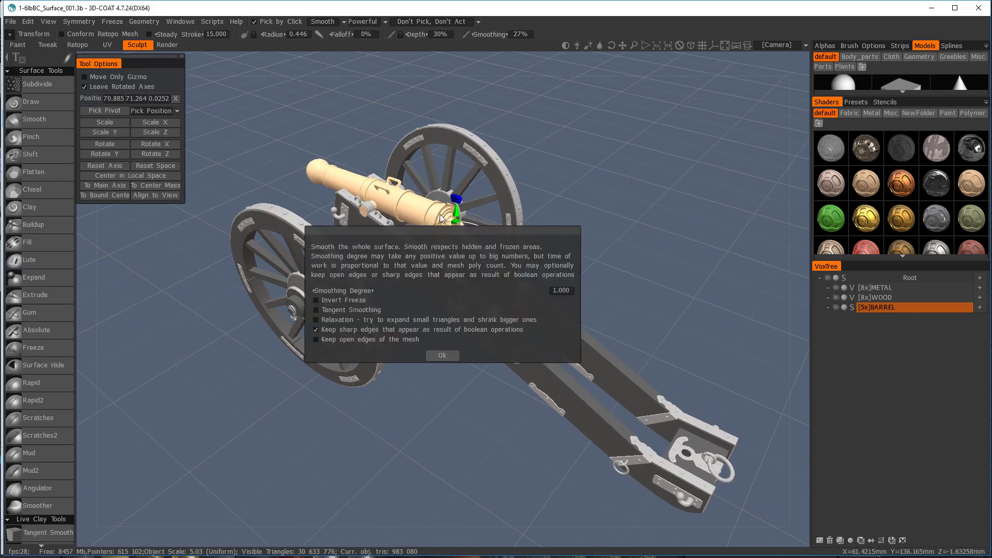
{"action": "left_click_drag", "start_coordinate": [345, 290], "coordinate": [377, 291]}
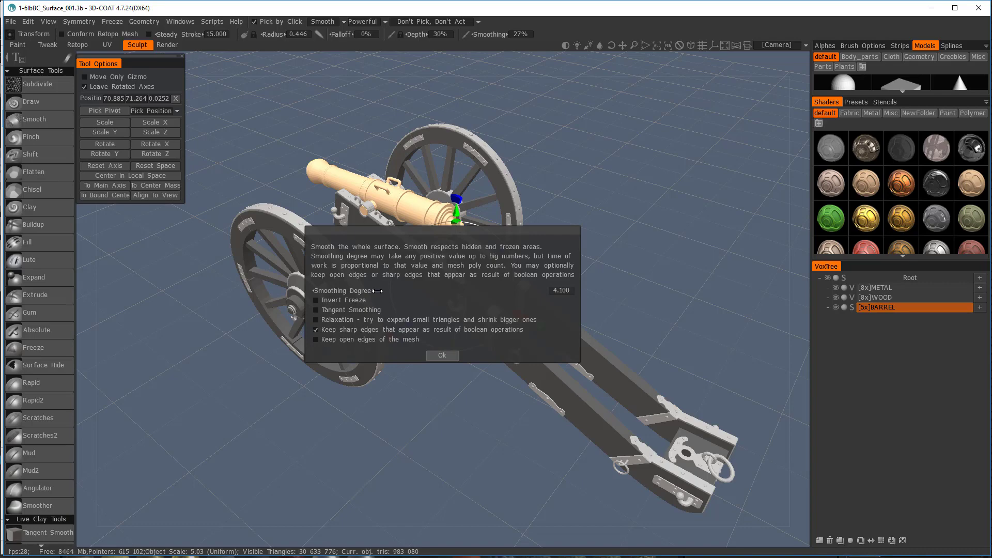
{"action": "left_click", "coordinate": [443, 355]}
{"action": "scroll", "coordinate": [445, 198], "scroll_direction": "up", "scroll_amount": 3}
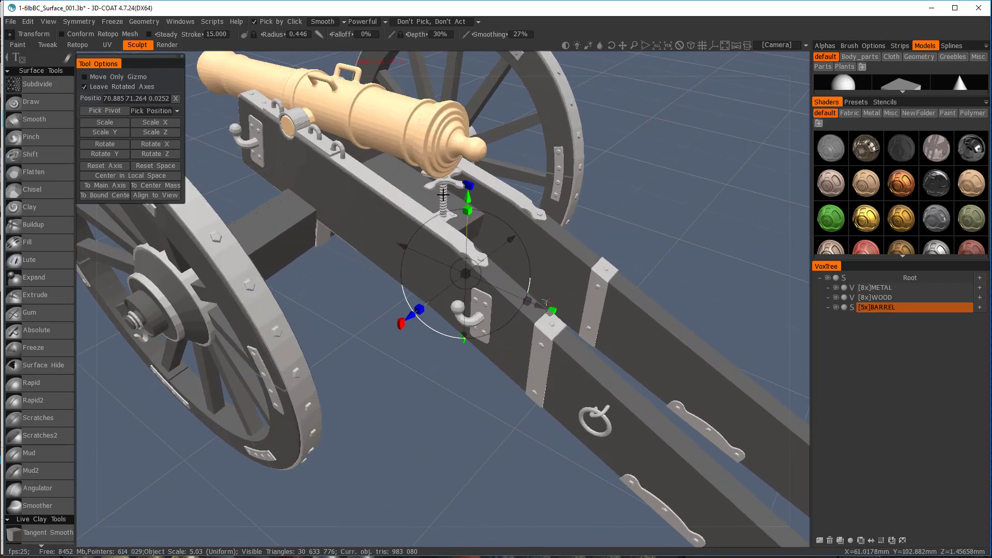
{"action": "middle_click_drag", "start_coordinate": [446, 197], "coordinate": [502, 295]}
{"action": "scroll", "coordinate": [507, 296], "scroll_direction": "up", "scroll_amount": 3}
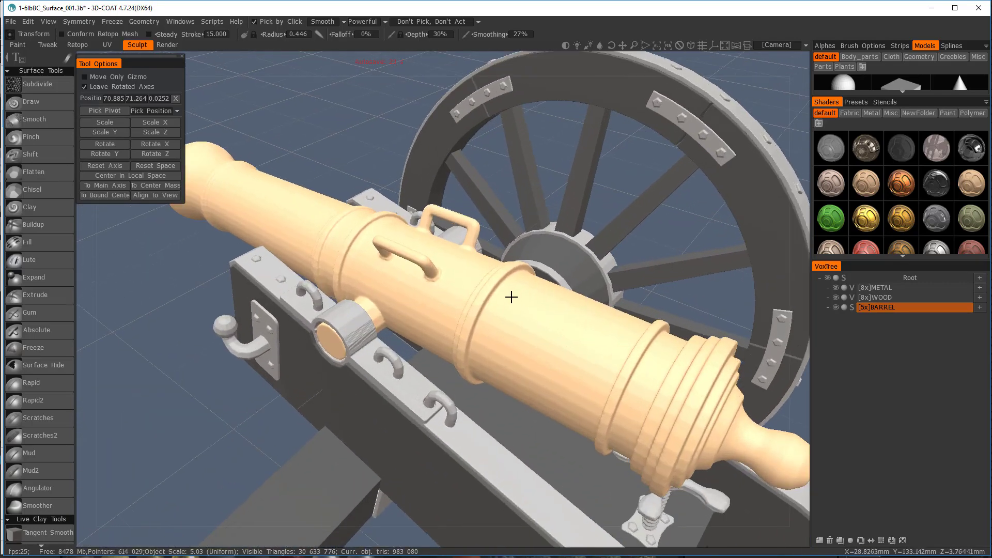
Step: Apply two more whole-surface smoothing passes to the BARREL with the same smoothing degree of 4.1
{"action": "key", "text": "Return"}
{"action": "left_click", "coordinate": [442, 355]}
{"action": "key", "text": "Return"}
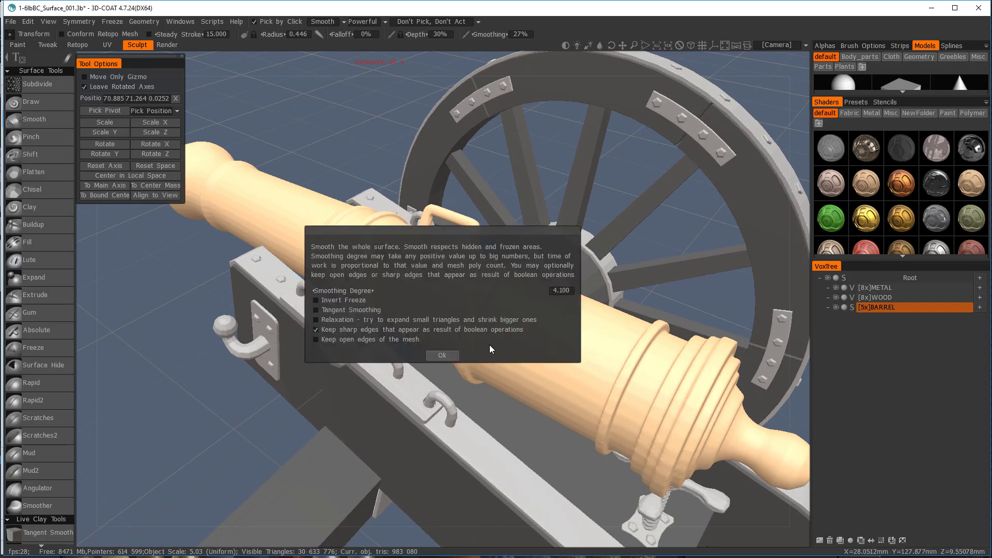
{"action": "left_click", "coordinate": [450, 353]}
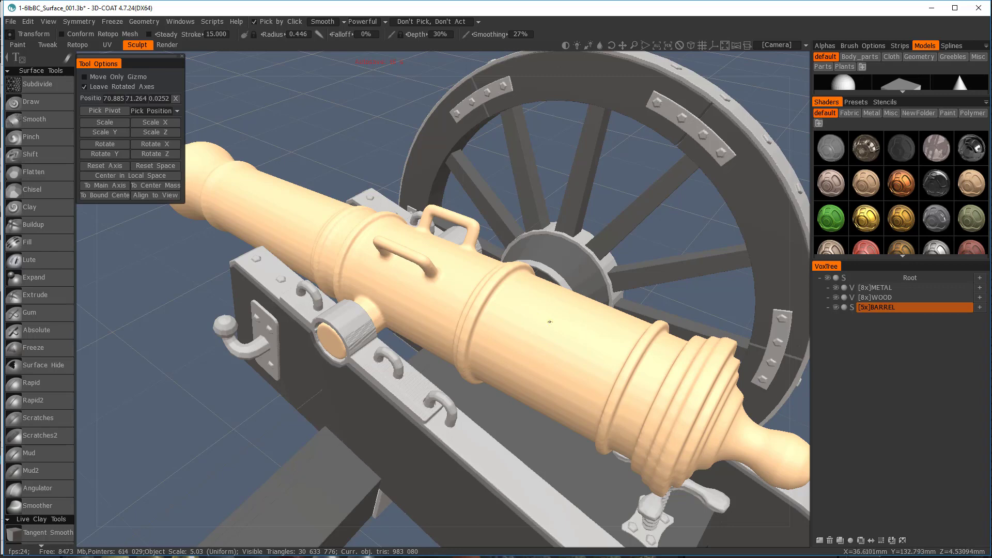
Step: Ghost the WOOD volume to view the barrel and metal parts, and restore it to solid display
{"action": "middle_click_drag", "start_coordinate": [547, 312], "coordinate": [515, 246]}
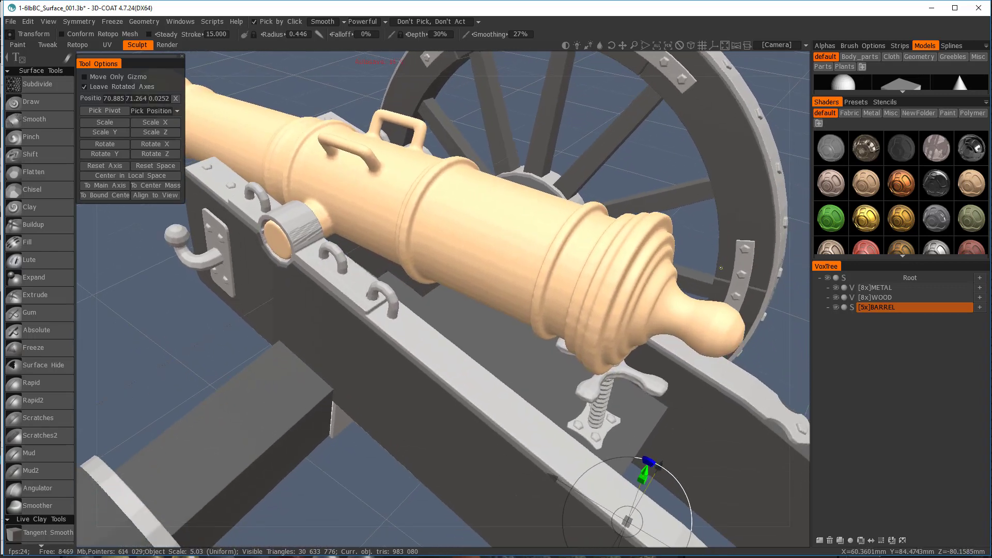
{"action": "left_click", "coordinate": [843, 297]}
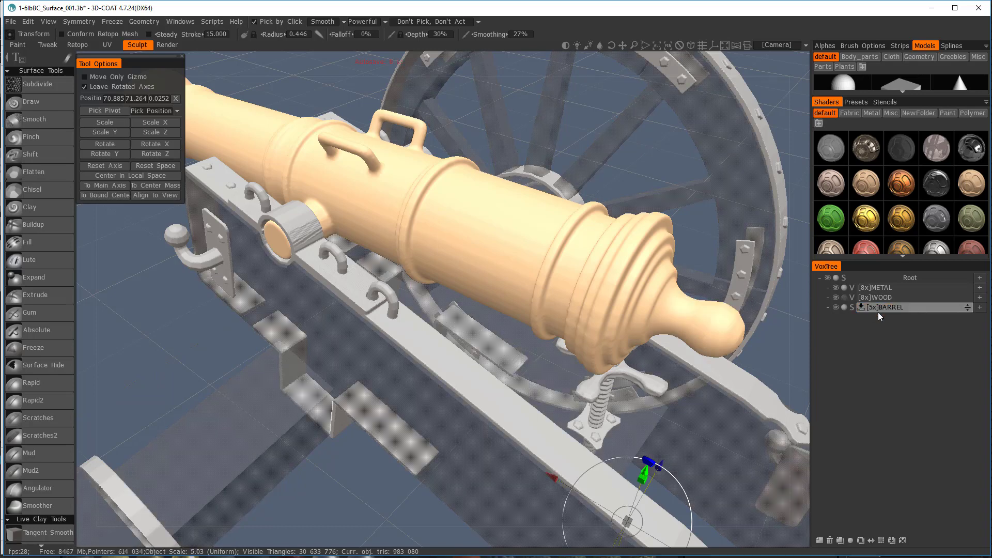
{"action": "left_click", "coordinate": [845, 297]}
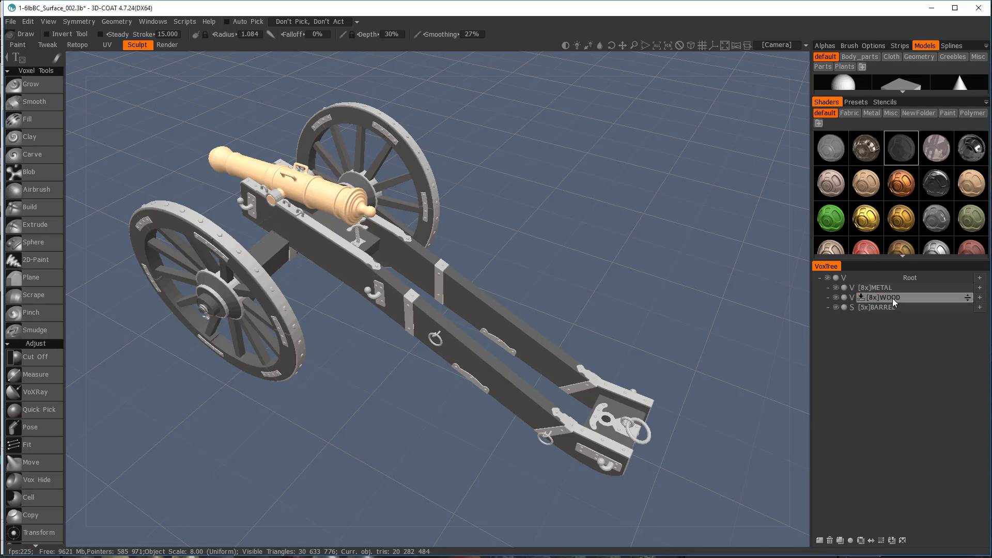
Step: Resample the WOOD volume to a required poly count of 5000000 with Good resampling quality
{"action": "key", "text": "Return"}
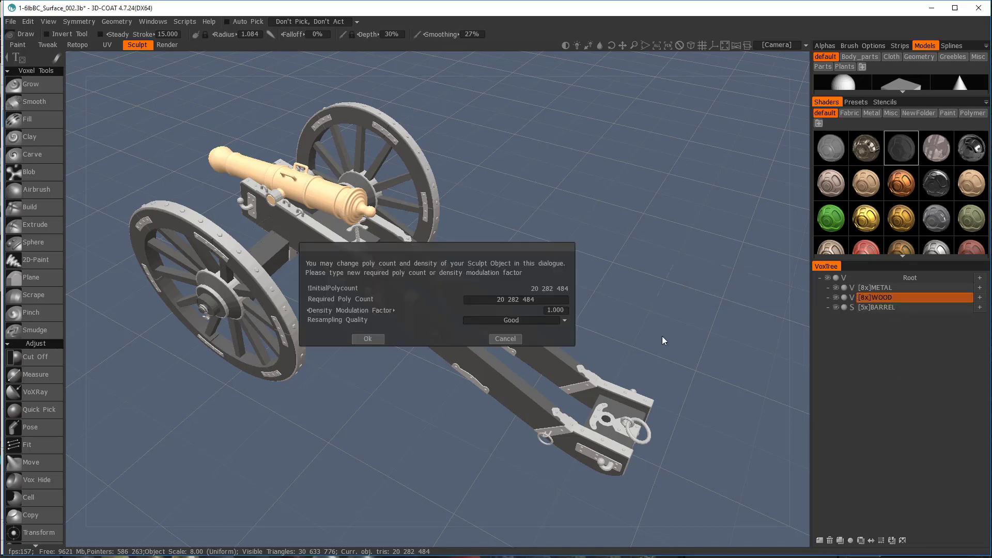
{"action": "left_click", "coordinate": [509, 299]}
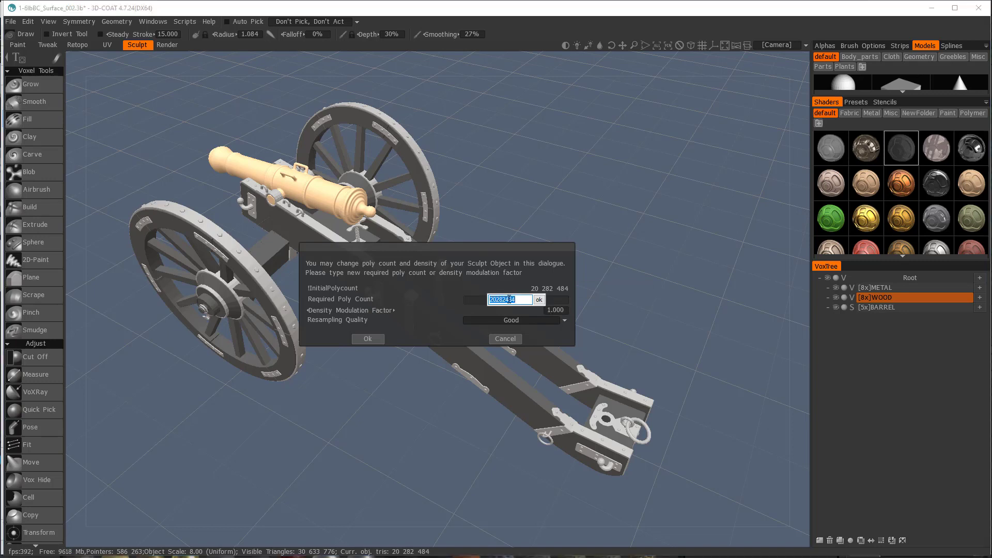
{"action": "type", "text": "5 000 000"}
{"action": "left_click", "coordinate": [539, 300]}
{"action": "left_click", "coordinate": [368, 340]}
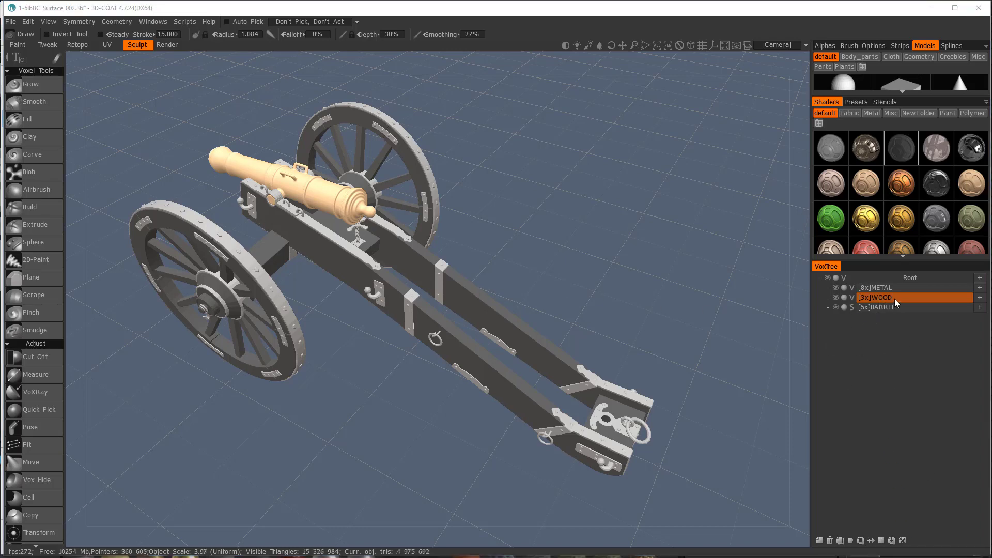
{"action": "left_click", "coordinate": [894, 299]}
{"action": "key", "text": "ctrl+r"}
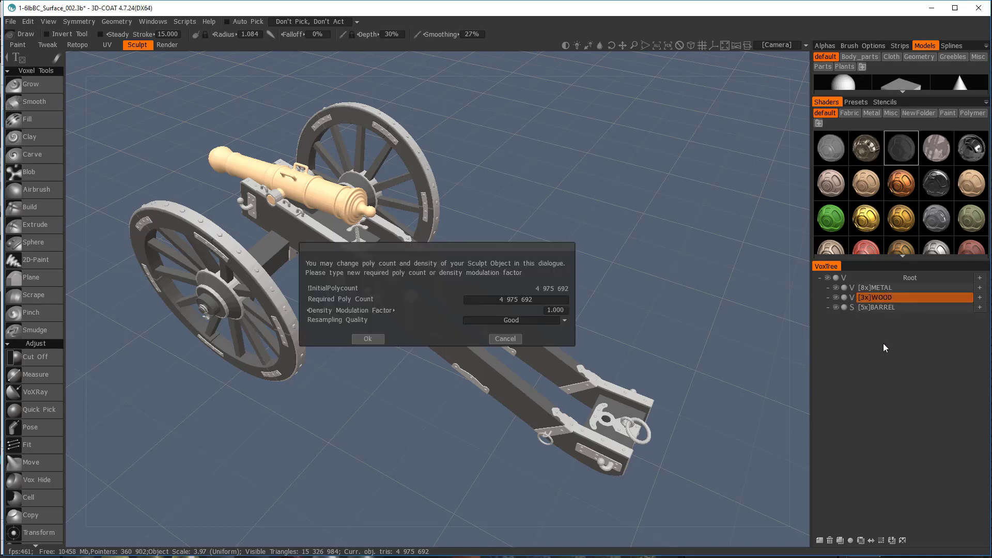
{"action": "left_click", "coordinate": [506, 339]}
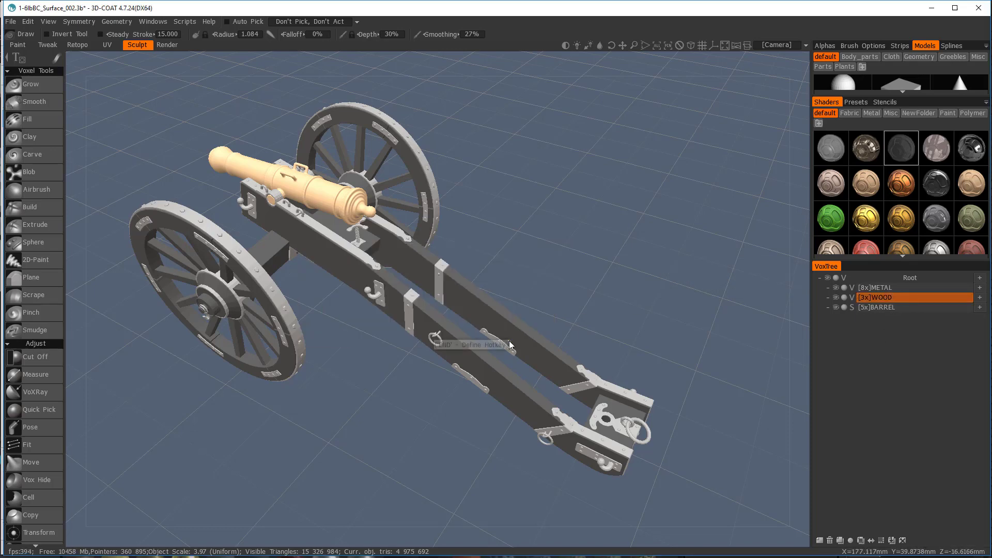
Step: Switch the WOOD volume to surface mode, and make METAL the active volume
{"action": "left_click", "coordinate": [851, 297]}
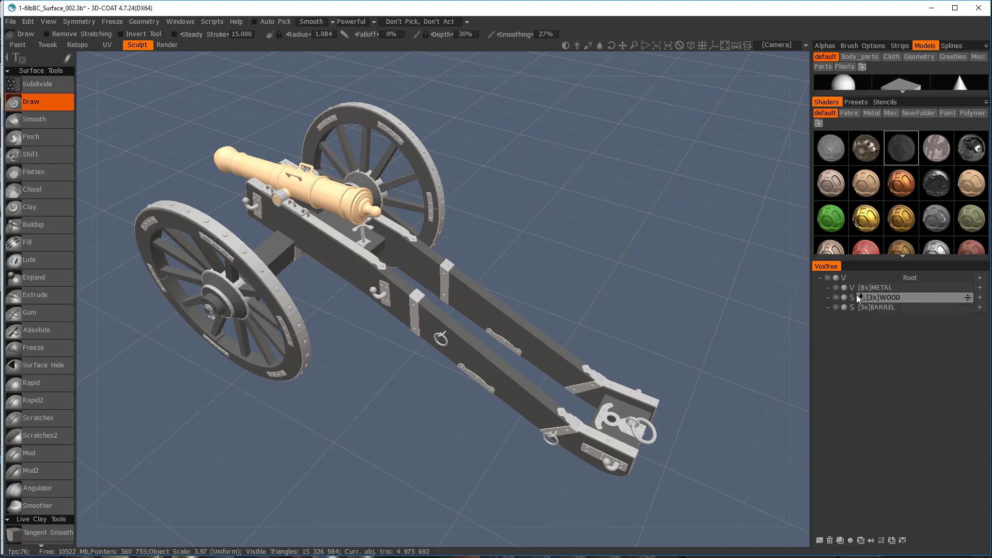
{"action": "left_click", "coordinate": [885, 287]}
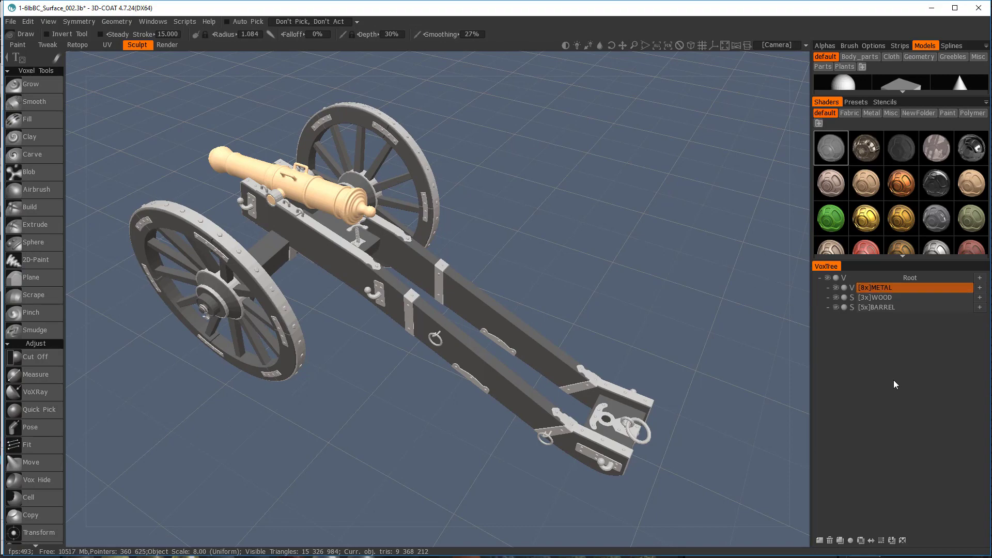
{"action": "scroll", "coordinate": [558, 160], "scroll_direction": "up", "scroll_amount": 6}
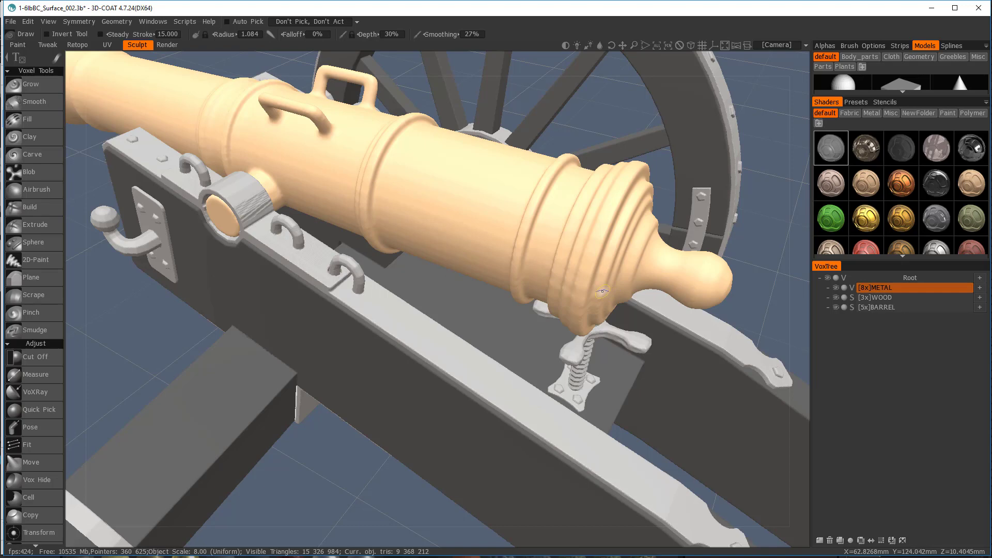
Step: Resample the METAL volume to a required poly count of 5000000 with Good quality, and switch it to surface mode
{"action": "key", "text": "ctrl+z"}
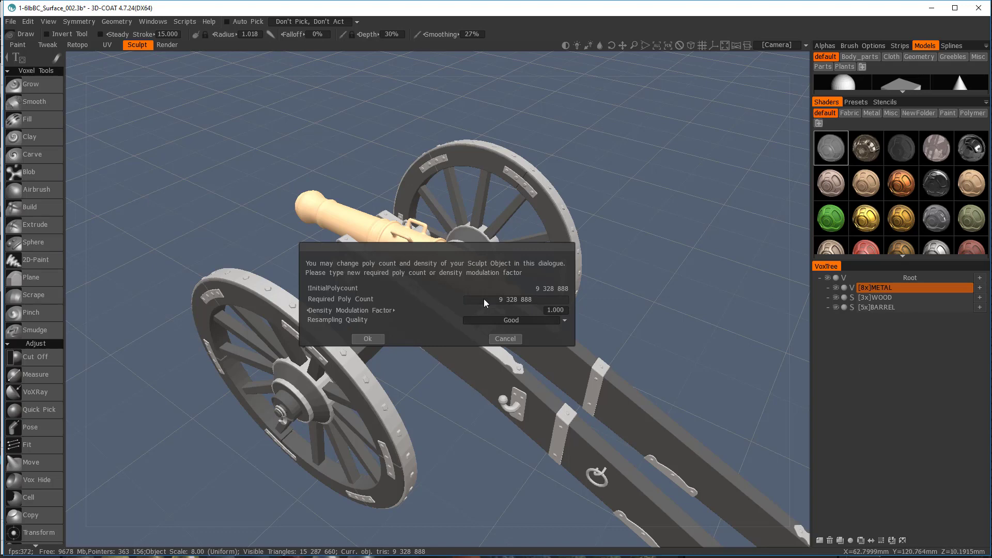
{"action": "left_click", "coordinate": [505, 299]}
{"action": "type", "text": "5000000"}
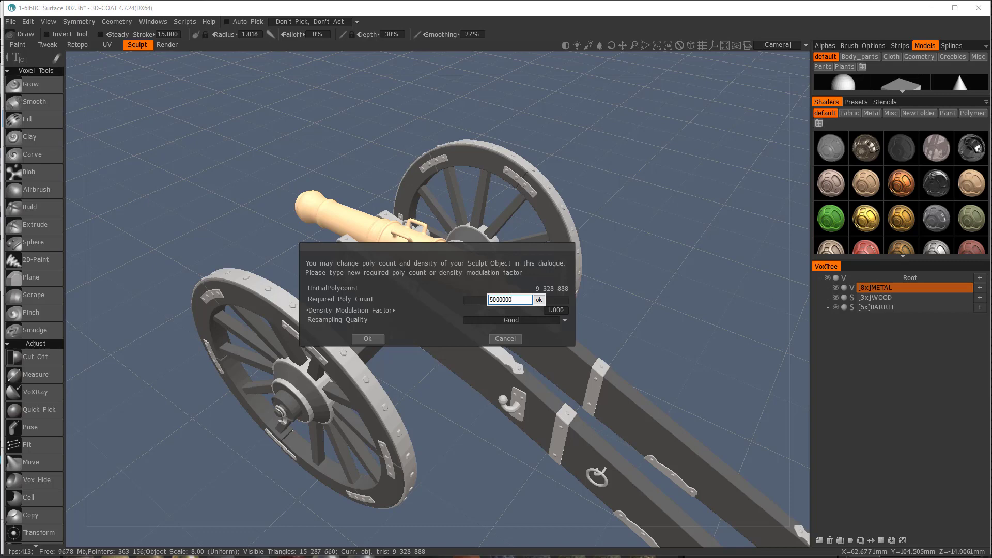
{"action": "key", "text": "Return"}
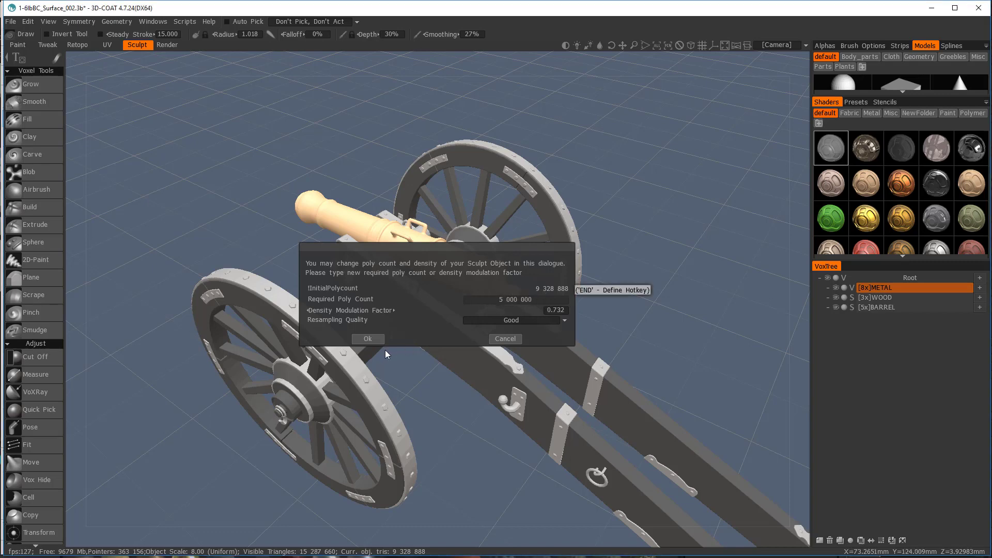
{"action": "left_click", "coordinate": [367, 339]}
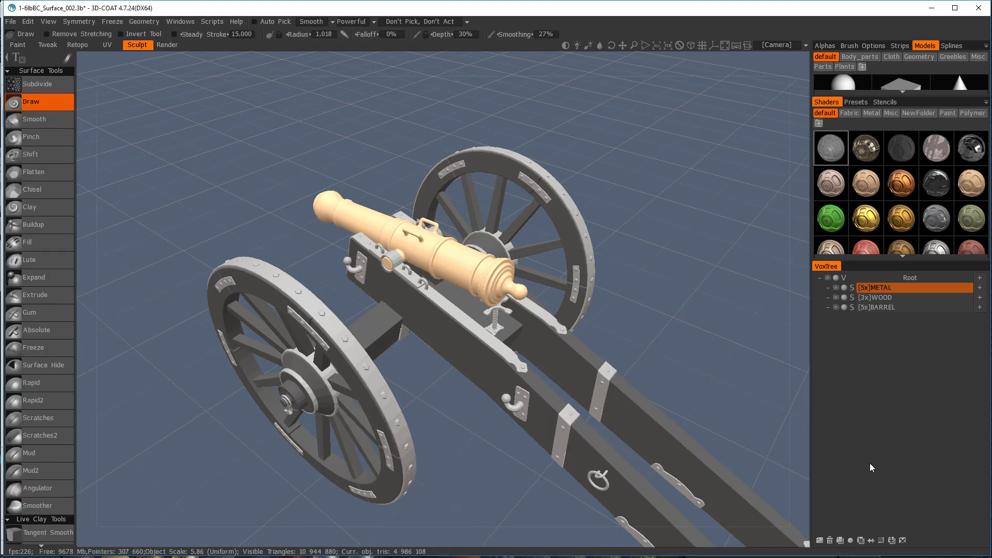
Step: Examine the resampled metal fittings, wheels and barrel up close and the whole cannon from several angles
{"action": "key", "text": "a"}
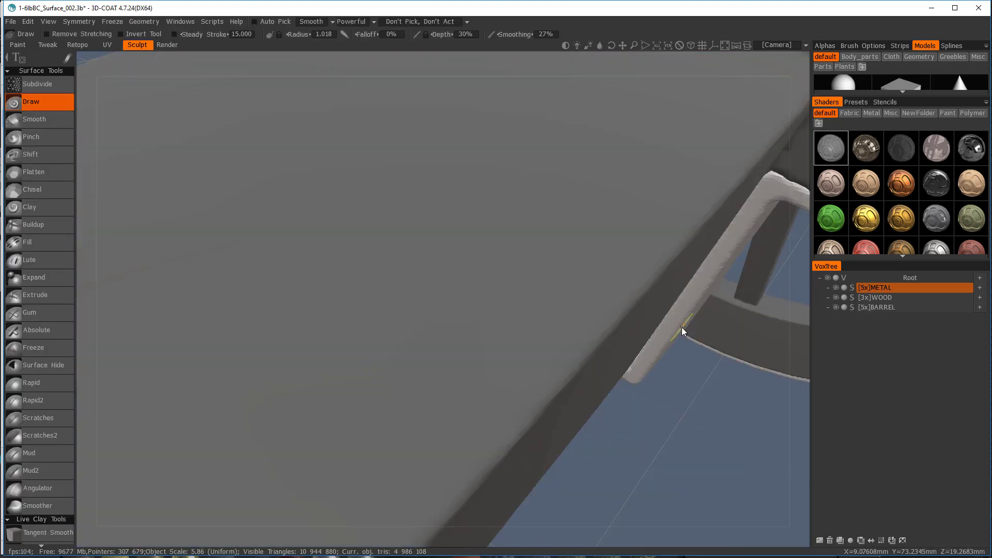
{"action": "key", "text": "shift+a"}
{"action": "left_click_drag", "start_coordinate": [662, 326], "coordinate": [611, 259]}
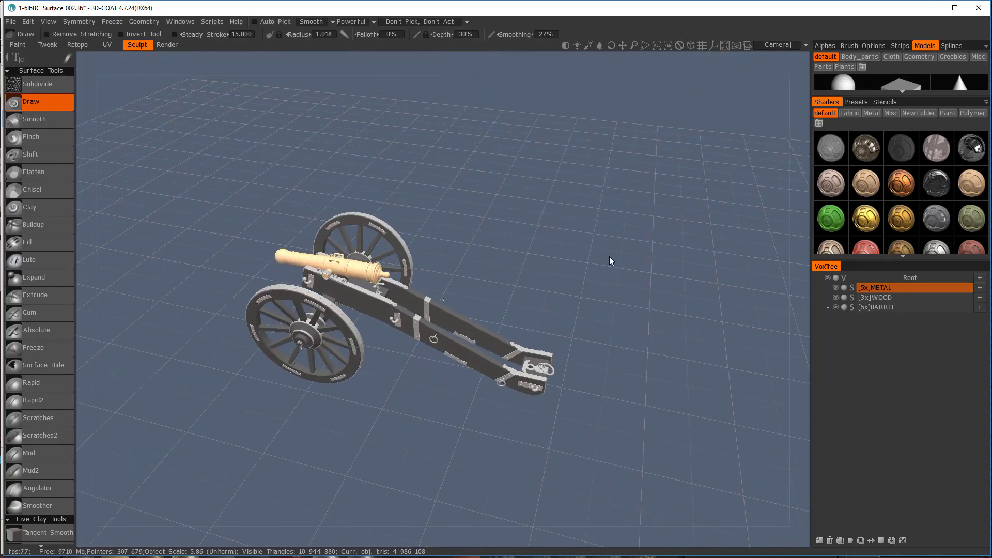
{"action": "scroll", "coordinate": [611, 269], "scroll_direction": "up", "scroll_amount": 6}
{"action": "middle_click_drag", "start_coordinate": [637, 249], "coordinate": [906, 306]}
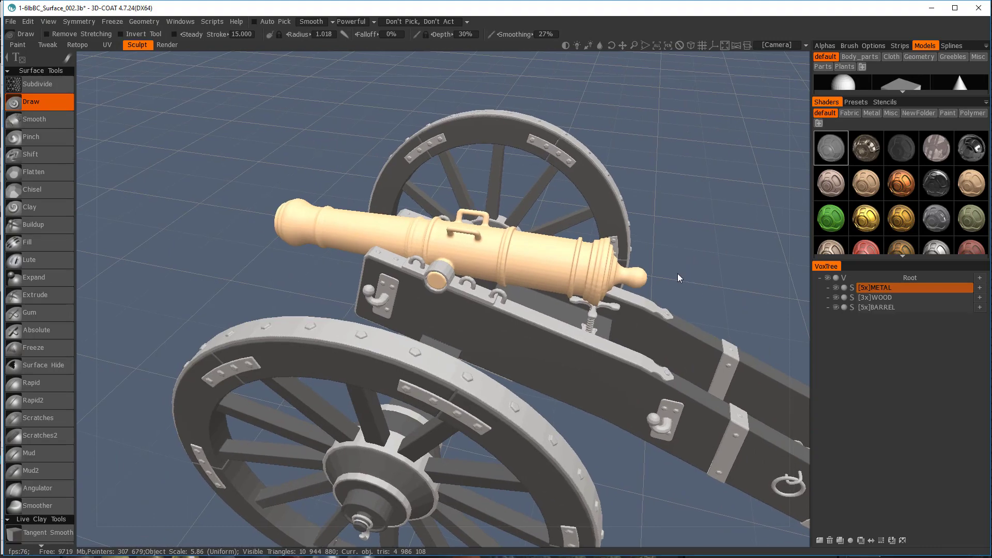
{"action": "middle_click_drag", "start_coordinate": [677, 274], "coordinate": [646, 215]}
{"action": "mouse_move", "coordinate": [646, 214]}
{"action": "left_mouse_down"}
{"action": "mouse_move", "coordinate": [665, 222]}
{"action": "mouse_move", "coordinate": [675, 253]}
{"action": "mouse_move", "coordinate": [672, 225]}
{"action": "mouse_move", "coordinate": [641, 197]}
{"action": "mouse_move", "coordinate": [575, 172]}
{"action": "mouse_move", "coordinate": [534, 171]}
{"action": "mouse_move", "coordinate": [602, 199]}
{"action": "mouse_move", "coordinate": [657, 207]}
{"action": "mouse_move", "coordinate": [701, 237]}
{"action": "mouse_move", "coordinate": [643, 201]}
{"action": "left_mouse_up"}
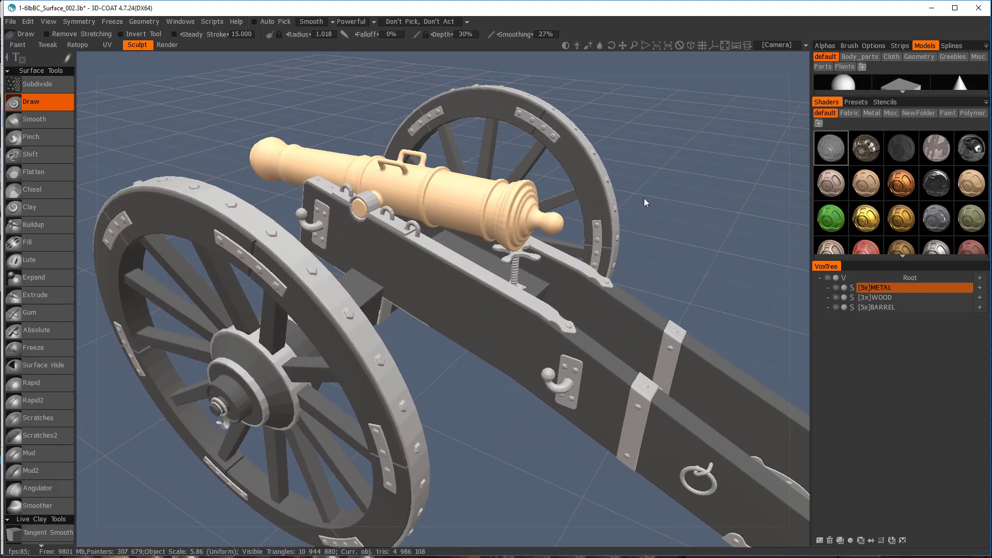
Step: Save the scene incrementally as 1-6lbBC_Surface_003.3b
{"action": "left_click", "coordinate": [11, 23]}
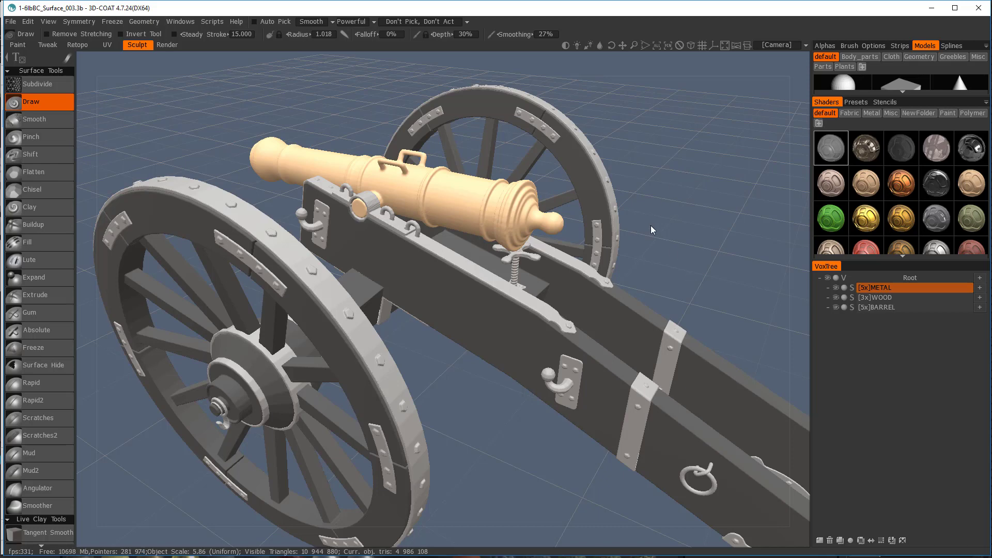
{"action": "middle_click_drag", "start_coordinate": [724, 278], "coordinate": [592, 186]}
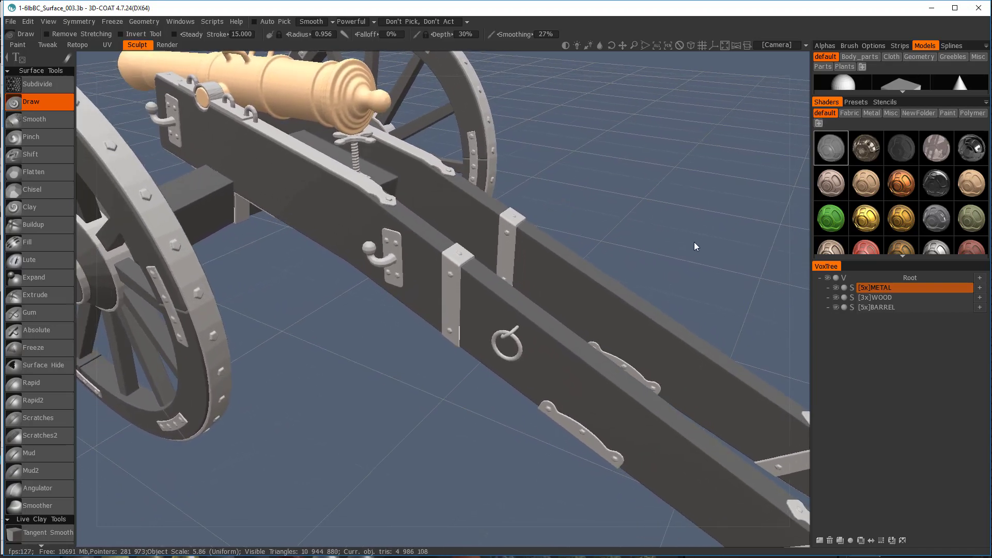
{"action": "mouse_move", "coordinate": [693, 242]}
{"action": "left_mouse_down"}
{"action": "mouse_move", "coordinate": [660, 253]}
{"action": "mouse_move", "coordinate": [688, 254]}
{"action": "left_mouse_up"}
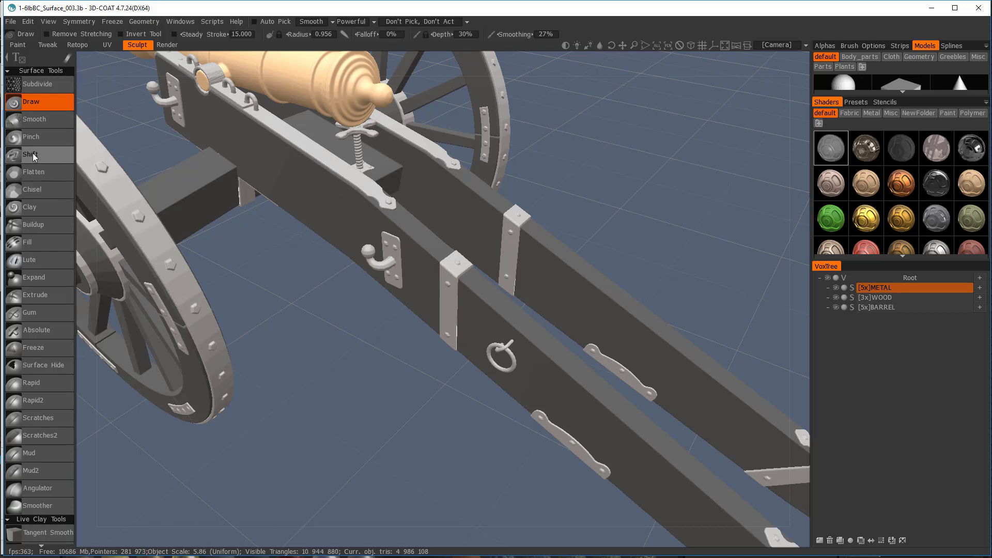
Step: Carve dents along the edge of the near wooden trail beam in the WOOD volume with the inverted Clay brush at 34% depth
{"action": "left_click", "coordinate": [41, 205]}
{"action": "right_click_drag", "start_coordinate": [523, 326], "coordinate": [527, 324], "text": "alt"}
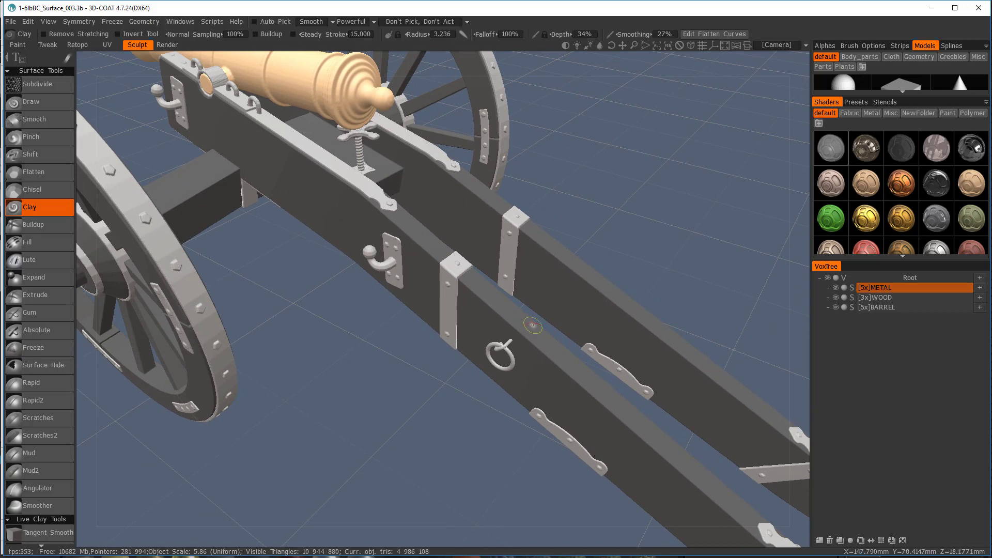
{"action": "left_click", "coordinate": [825, 46]}
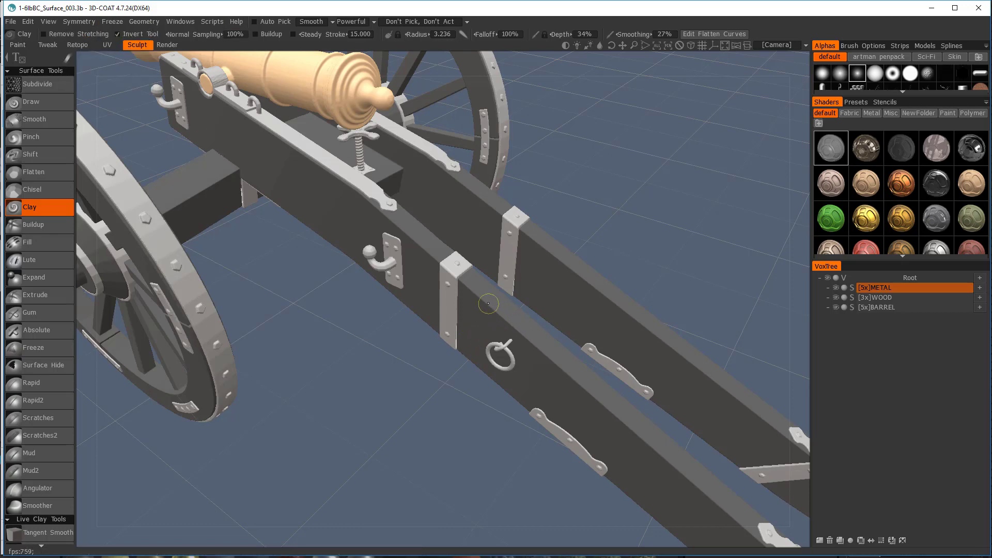
{"action": "mouse_move", "coordinate": [488, 303]}
{"action": "left_mouse_down"}
{"action": "mouse_move", "coordinate": [514, 328]}
{"action": "mouse_move", "coordinate": [479, 300]}
{"action": "mouse_move", "coordinate": [511, 325]}
{"action": "left_mouse_up"}
{"action": "key", "text": "h"}
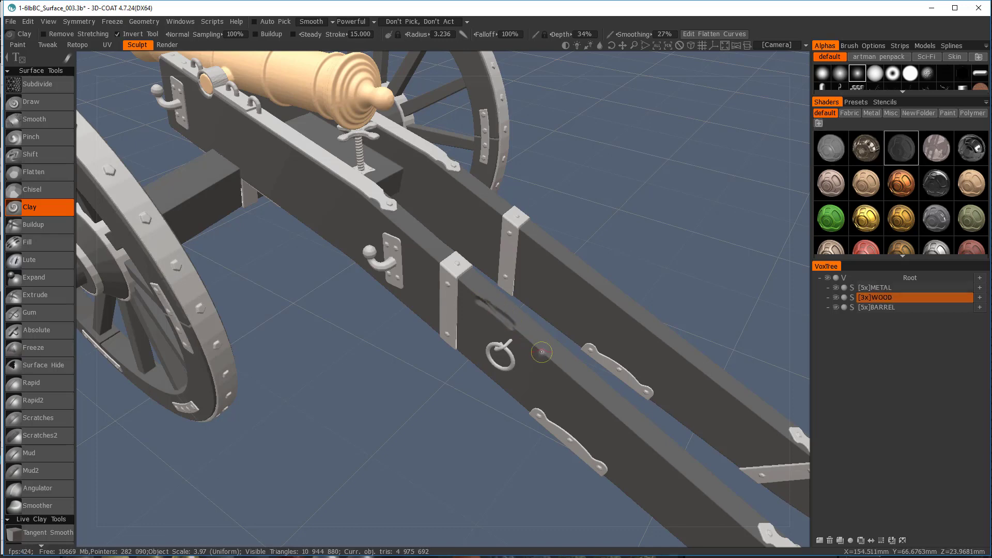
{"action": "scroll", "coordinate": [567, 370], "scroll_direction": "down", "scroll_amount": 2}
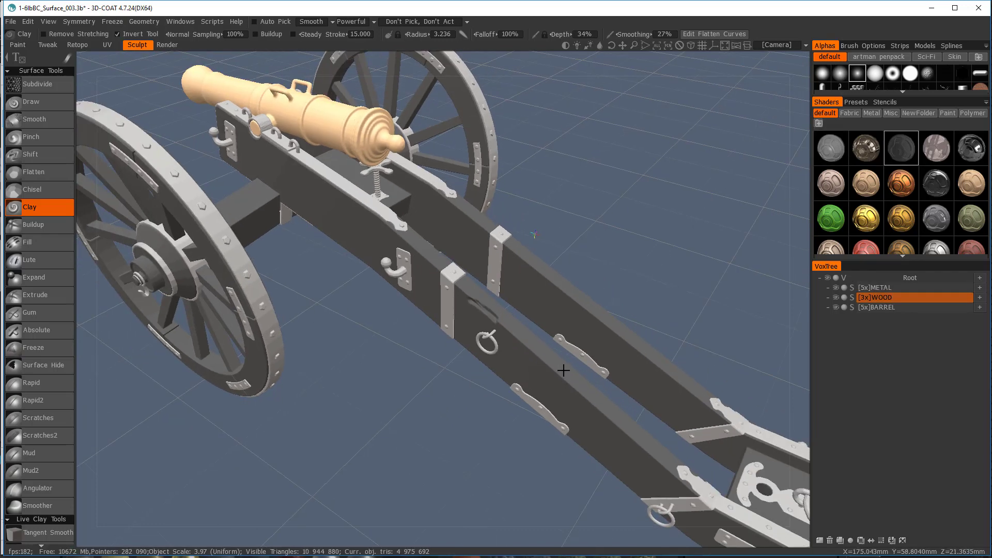
{"action": "scroll", "coordinate": [560, 369], "scroll_direction": "down", "scroll_amount": 1}
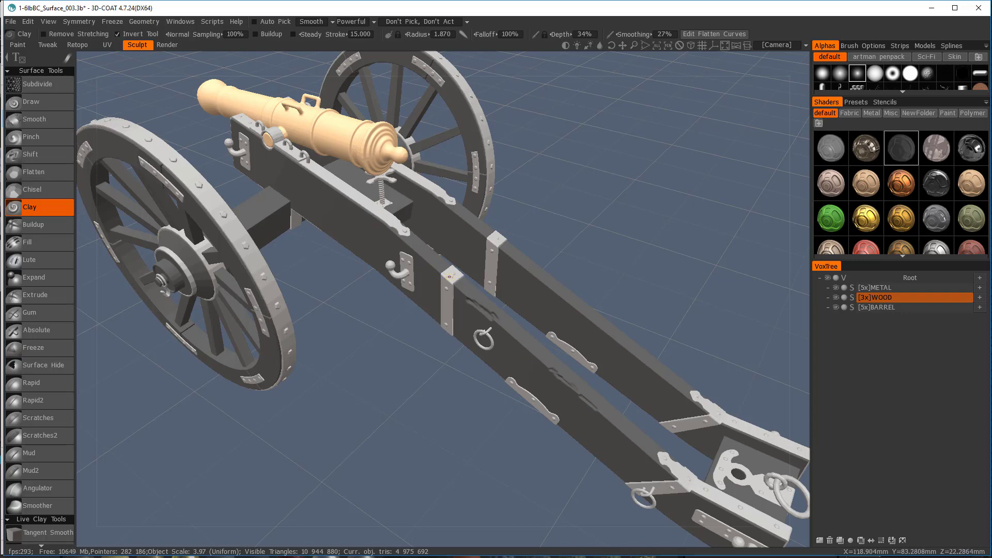
Step: Dent the metal bracket on the near beam in the METAL volume with the Clay brush at radius 1.870, and reactivate WOOD
{"action": "key", "text": "h"}
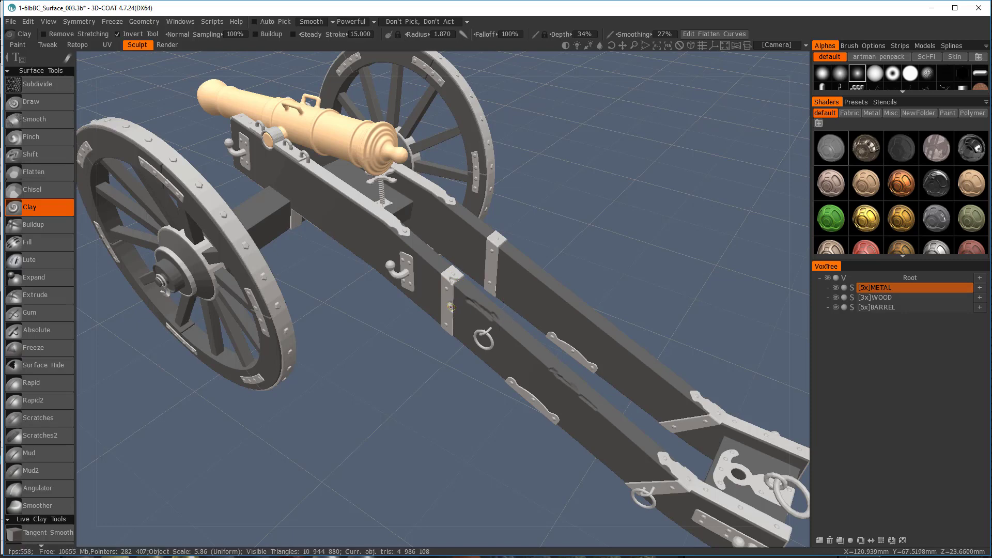
{"action": "key", "text": "h"}
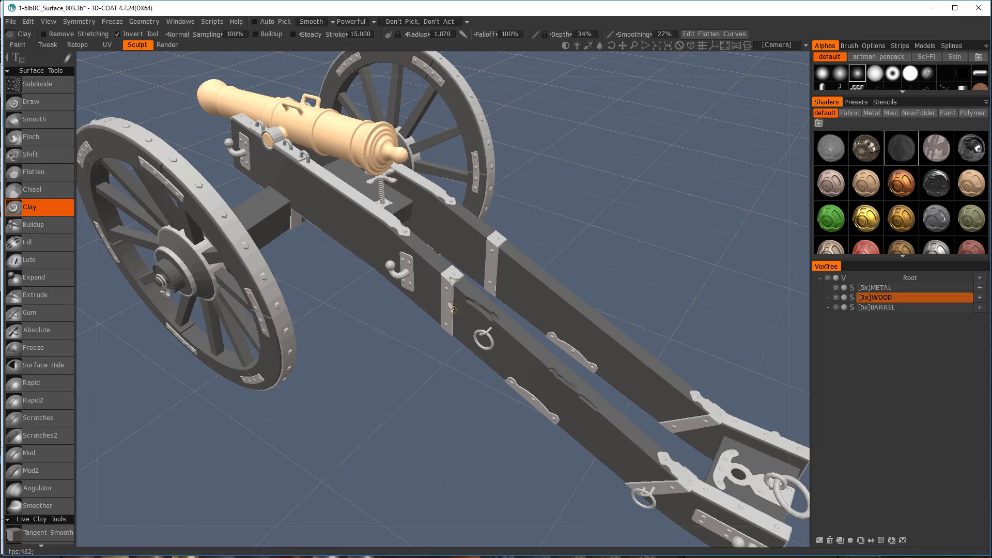
{"action": "scroll", "coordinate": [477, 307], "scroll_direction": "up", "scroll_amount": 5}
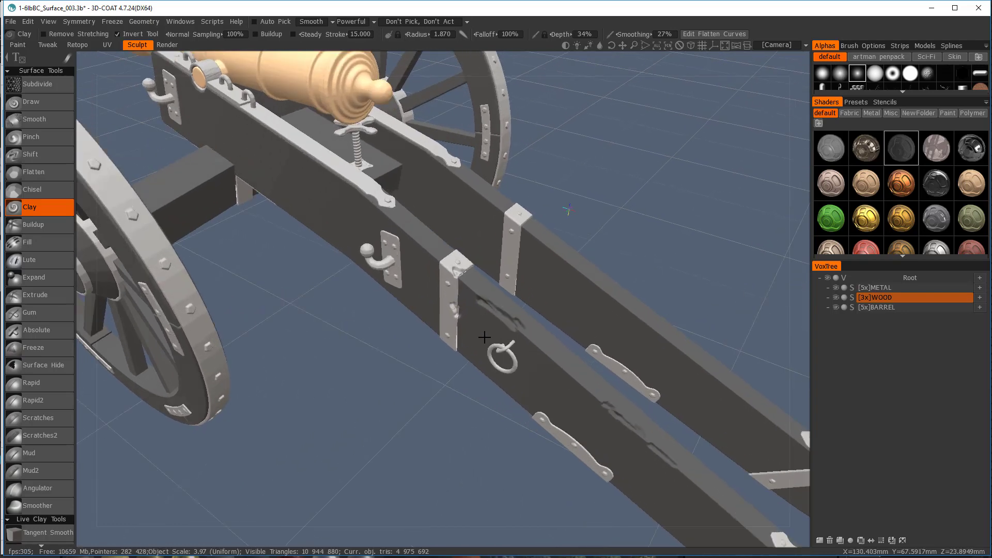
{"action": "scroll", "coordinate": [491, 347], "scroll_direction": "down", "scroll_amount": 5}
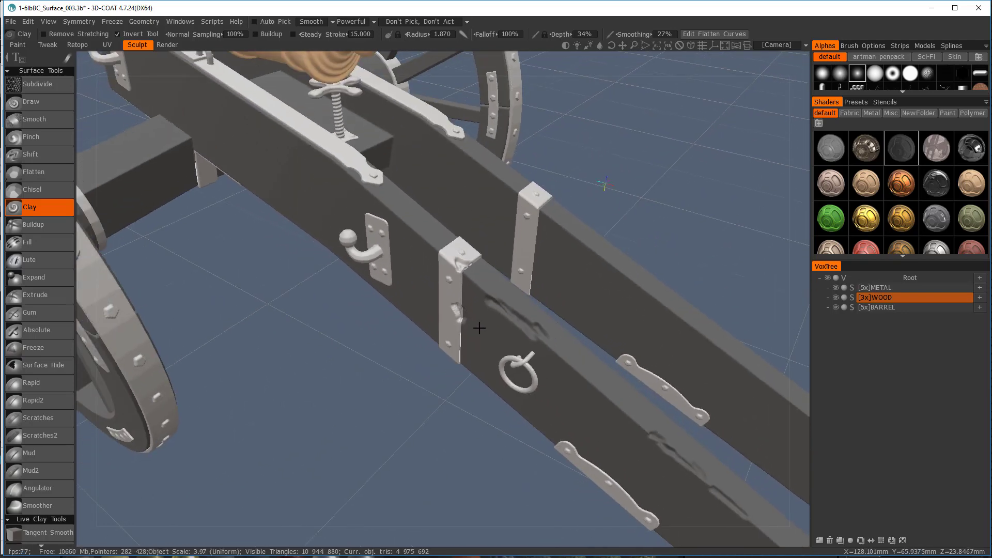
{"action": "scroll", "coordinate": [476, 327], "scroll_direction": "up", "scroll_amount": 5}
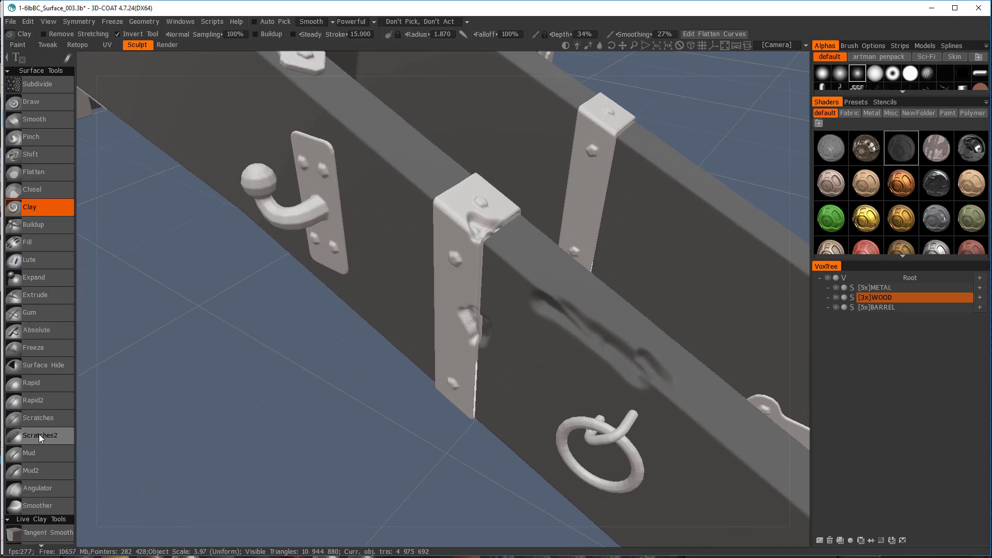
Step: Roughen the wooden beam above the hanging ring with inverted LiveClay strokes using Perlin noise and detail 1.500, enlarging the radius to 1.406
{"action": "scroll", "coordinate": [48, 441], "scroll_direction": "down", "scroll_amount": 3}
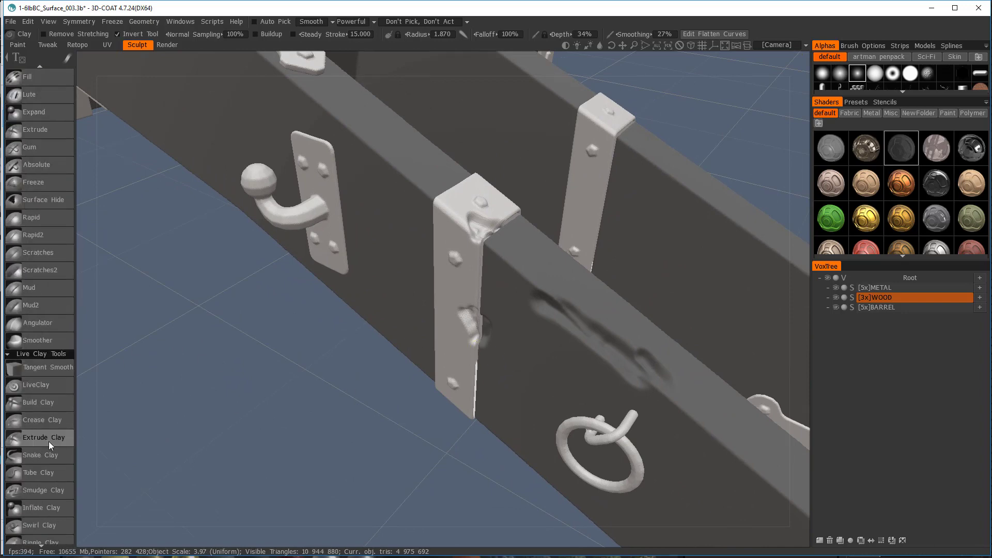
{"action": "left_click", "coordinate": [48, 384]}
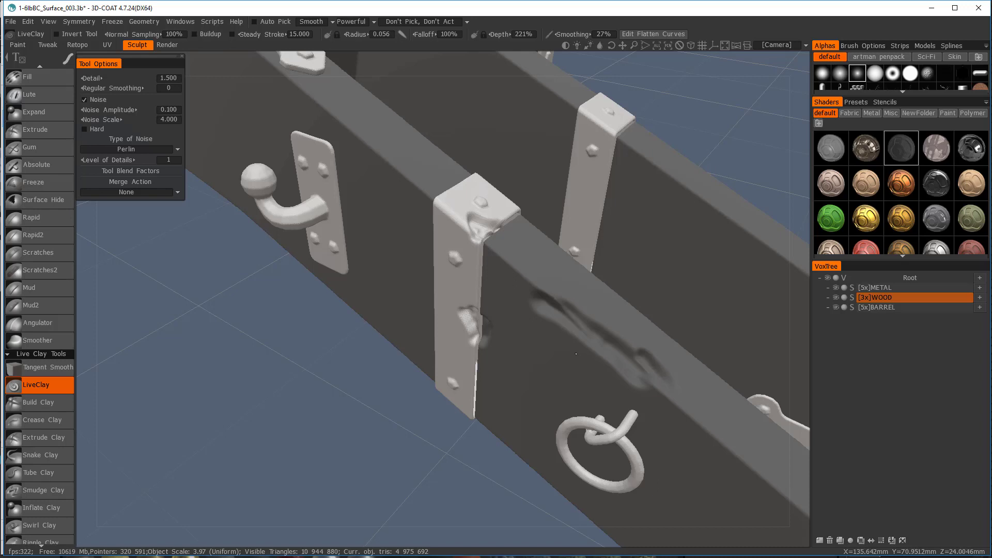
{"action": "mouse_move", "coordinate": [578, 354]}
{"action": "right_mouse_down", "text": "alt"}
{"action": "mouse_move", "coordinate": [566, 349]}
{"action": "mouse_move", "coordinate": [580, 346]}
{"action": "mouse_move", "coordinate": [554, 352]}
{"action": "right_mouse_up", "text": "alt"}
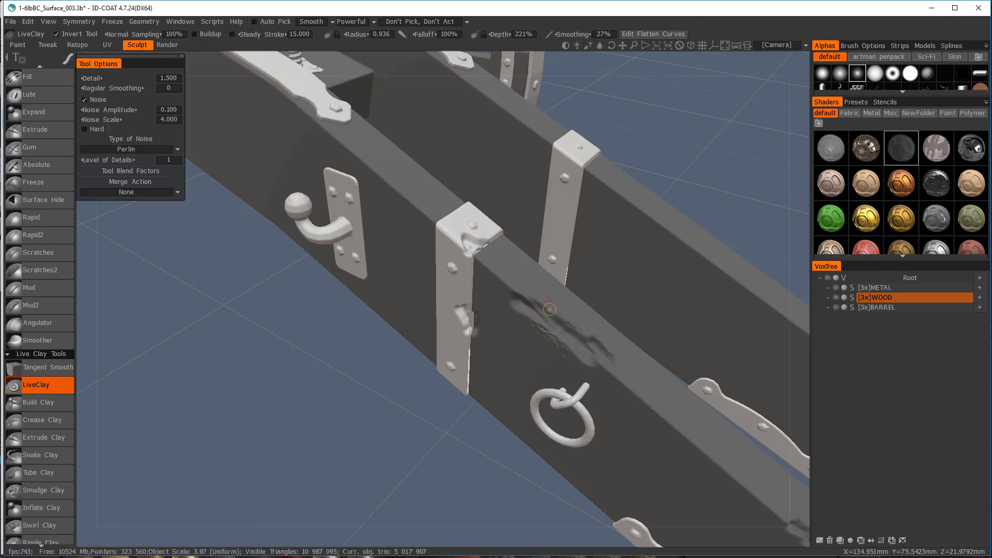
{"action": "left_click_drag", "start_coordinate": [549, 310], "coordinate": [615, 351]}
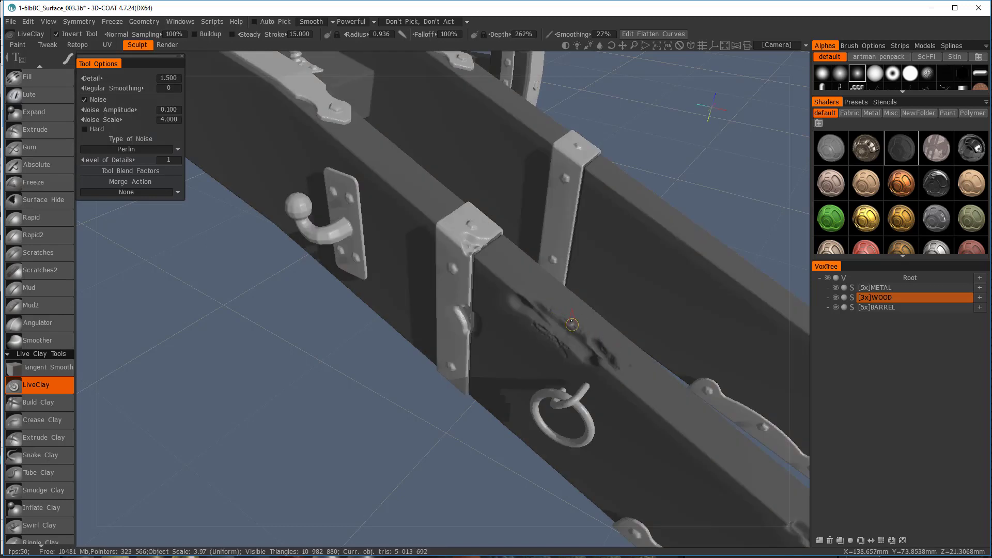
{"action": "mouse_move", "coordinate": [572, 321]}
{"action": "right_mouse_down"}
{"action": "mouse_move", "coordinate": [572, 305]}
{"action": "mouse_move", "coordinate": [574, 322]}
{"action": "right_mouse_up"}
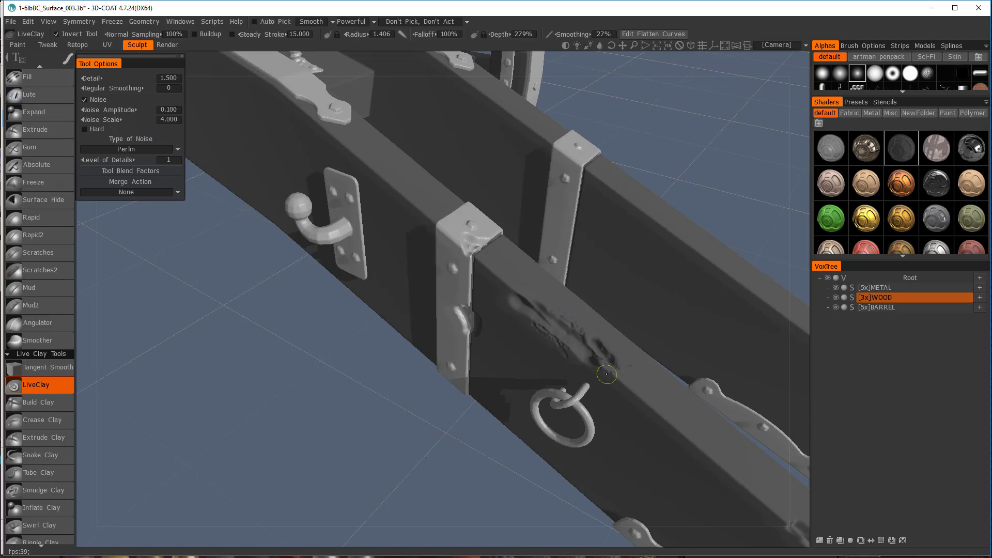
Step: Turn off LiveClay noise, lower the depth to 178%, and carve further gouges at the bracket end of the wood damage
{"action": "left_click", "coordinate": [85, 98]}
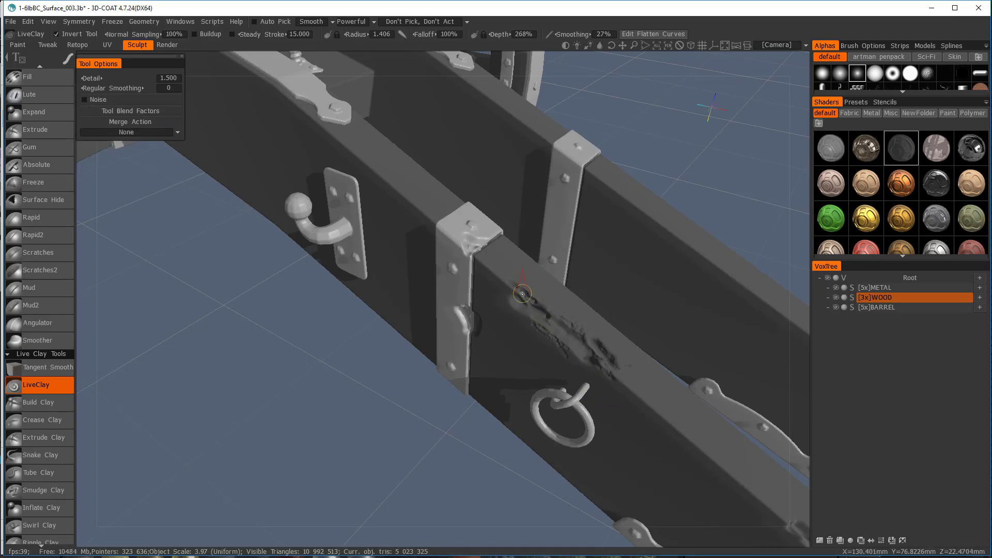
{"action": "key", "text": "minus"}
{"action": "key", "text": "minus"}
{"action": "mouse_move", "coordinate": [512, 296]}
{"action": "left_mouse_down"}
{"action": "mouse_move", "coordinate": [508, 287]}
{"action": "mouse_move", "coordinate": [596, 357]}
{"action": "mouse_move", "coordinate": [561, 329]}
{"action": "mouse_move", "coordinate": [544, 334]}
{"action": "left_mouse_up"}
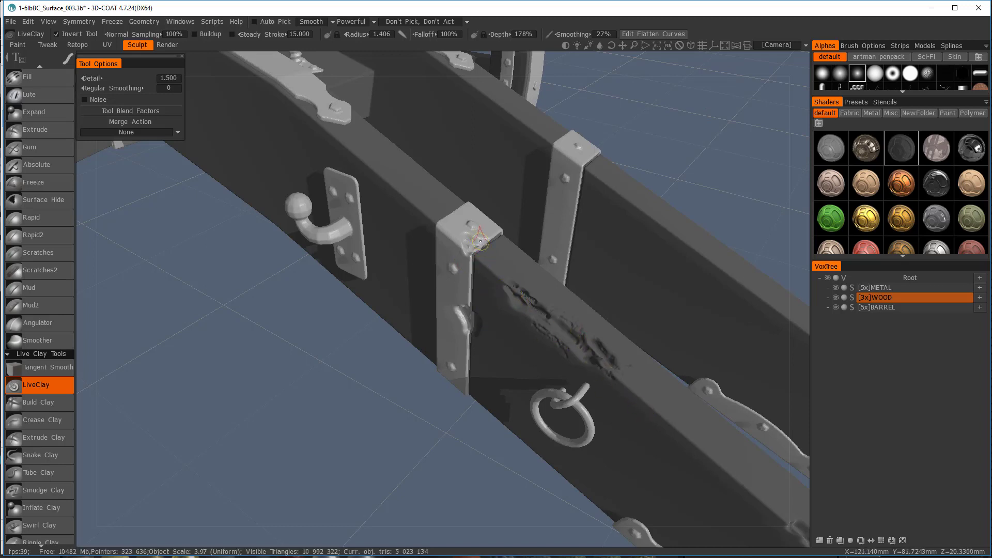
Step: Chip the bracket's upper corner in the METAL volume with LiveClay, and deepen the neighbouring gouge in the WOOD volume
{"action": "key", "text": "h"}
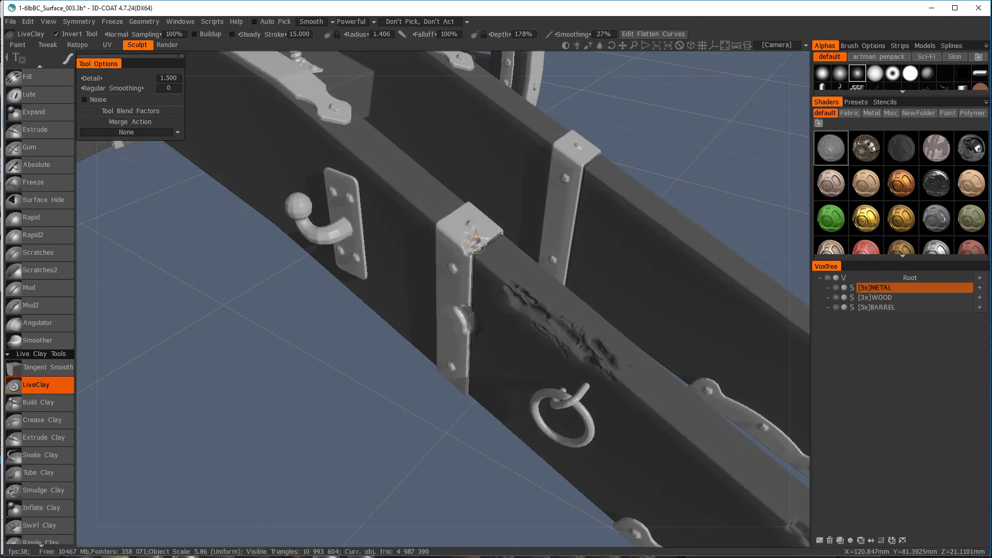
{"action": "left_click_drag", "start_coordinate": [472, 239], "coordinate": [484, 243]}
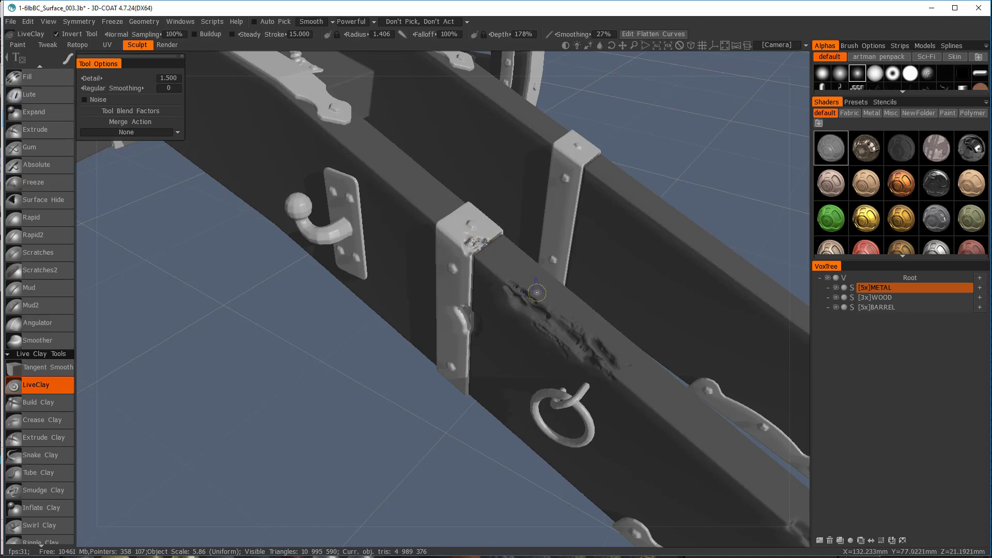
{"action": "key", "text": "h"}
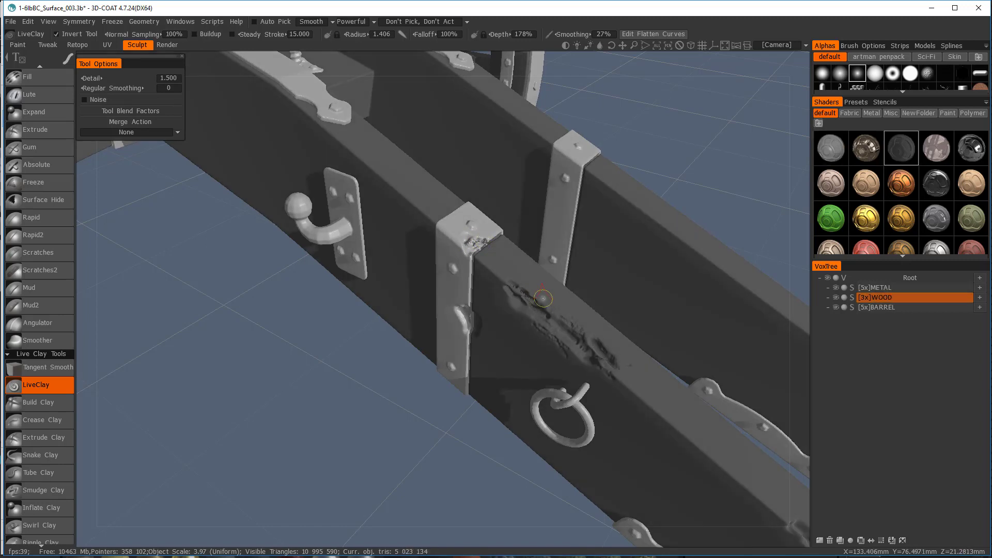
{"action": "mouse_move", "coordinate": [535, 293]}
{"action": "left_mouse_down"}
{"action": "mouse_move", "coordinate": [551, 307]}
{"action": "mouse_move", "coordinate": [517, 283]}
{"action": "left_mouse_up"}
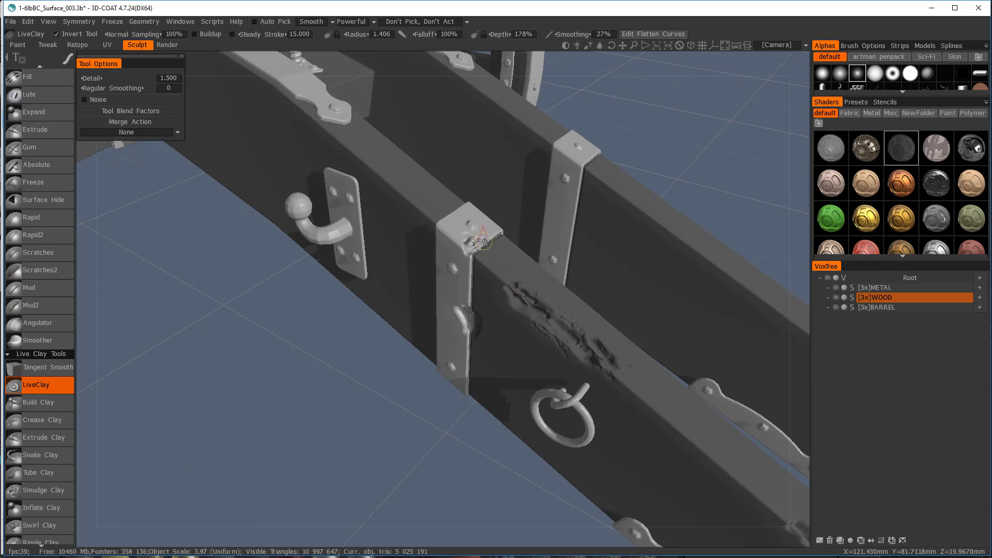
Step: Ghost METAL to check the wood under the bracket, and chip the bracket's top corner further with METAL active before returning to WOOD
{"action": "left_click_drag", "start_coordinate": [465, 229], "coordinate": [471, 232]}
{"action": "key", "text": "g"}
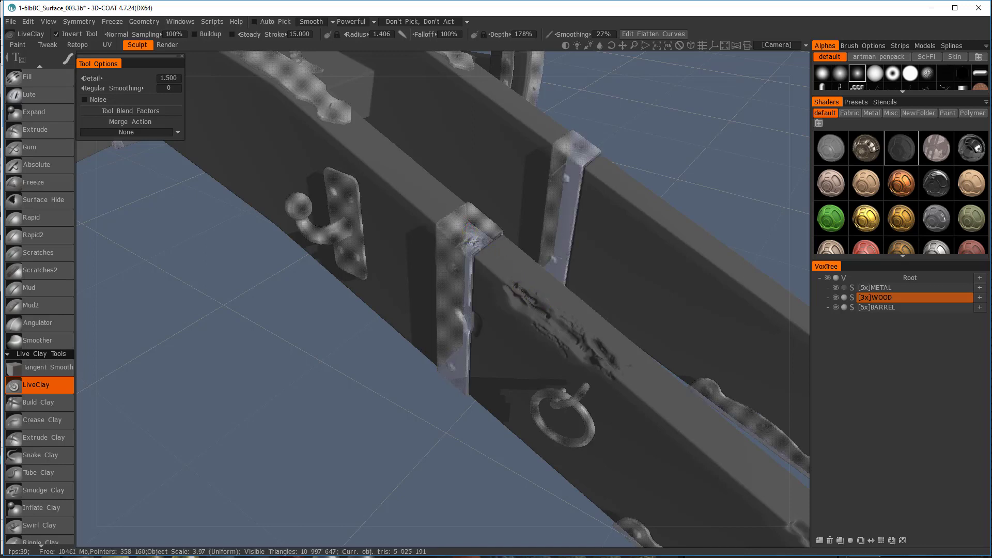
{"action": "key", "text": "h"}
{"action": "left_click_drag", "start_coordinate": [475, 240], "coordinate": [478, 239]}
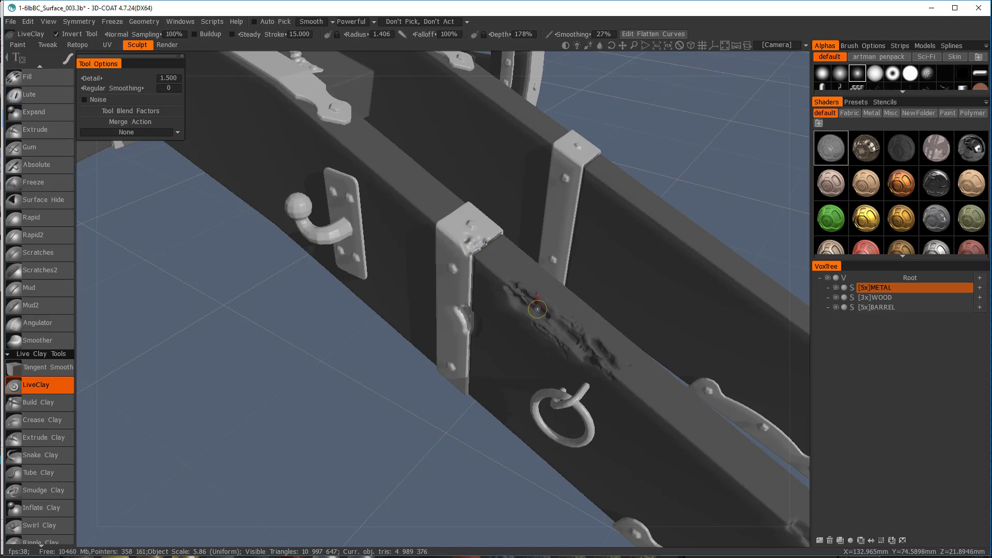
{"action": "key", "text": "h"}
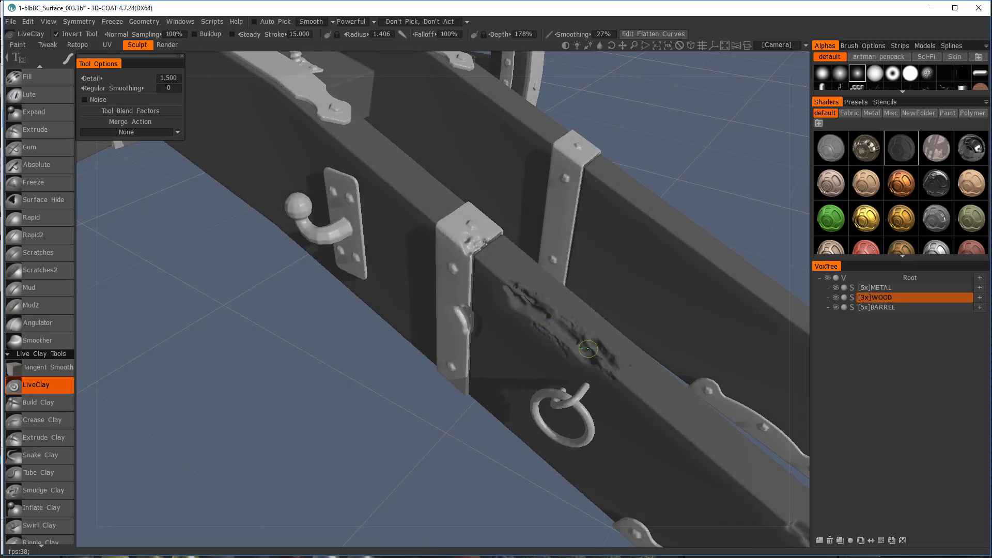
Step: Save the scene incrementally as 1-6lbBC_Surface_004.3b, and switch to the cannon model in SketchUp
{"action": "mouse_move", "coordinate": [523, 304]}
{"action": "right_mouse_down", "text": "alt"}
{"action": "mouse_move", "coordinate": [530, 310]}
{"action": "mouse_move", "coordinate": [474, 264]}
{"action": "mouse_move", "coordinate": [497, 283]}
{"action": "mouse_move", "coordinate": [482, 272]}
{"action": "right_mouse_up", "text": "alt"}
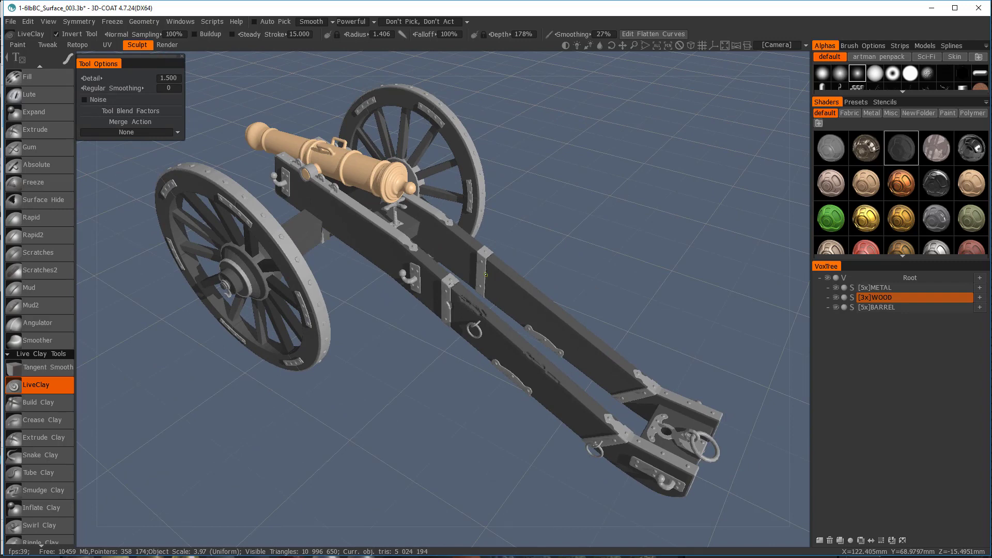
{"action": "key", "text": "ctrl+s"}
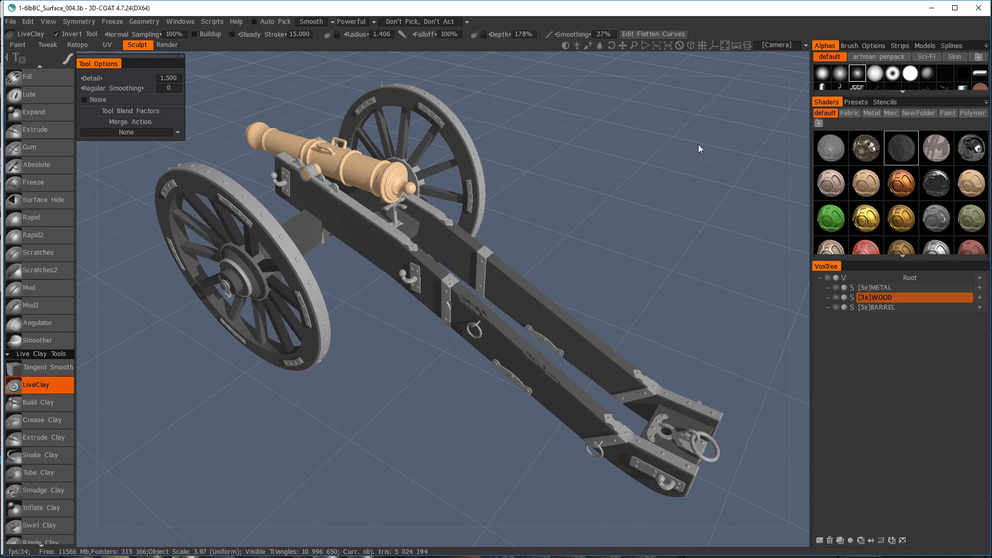
{"action": "left_click", "coordinate": [930, 11]}
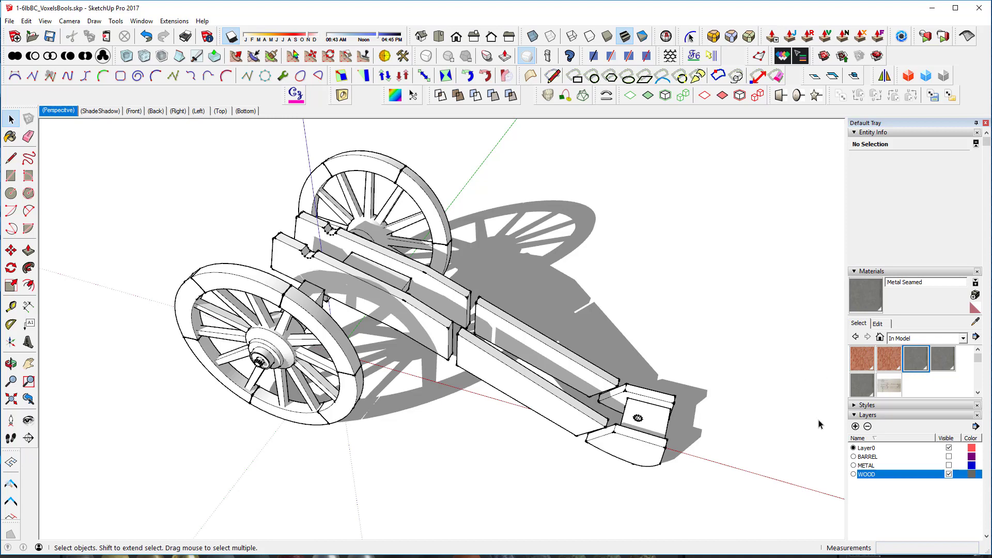
Step: Make the BARREL and METAL layers visible alongside WOOD to show the complete cannon
{"action": "left_click", "coordinate": [949, 457]}
{"action": "left_click", "coordinate": [948, 465]}
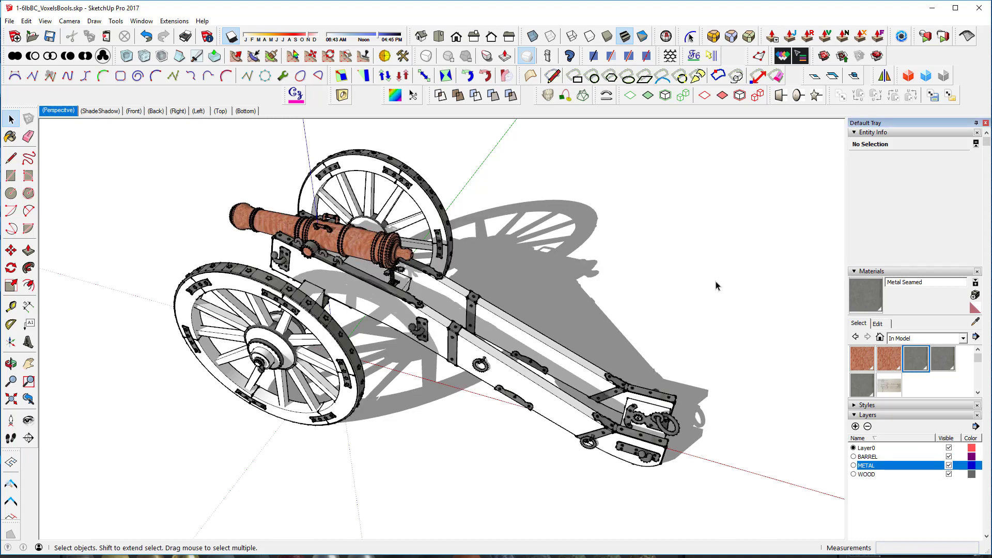
{"action": "left_click_drag", "start_coordinate": [716, 282], "coordinate": [650, 303]}
{"action": "middle_click_drag", "start_coordinate": [655, 303], "coordinate": [723, 264]}
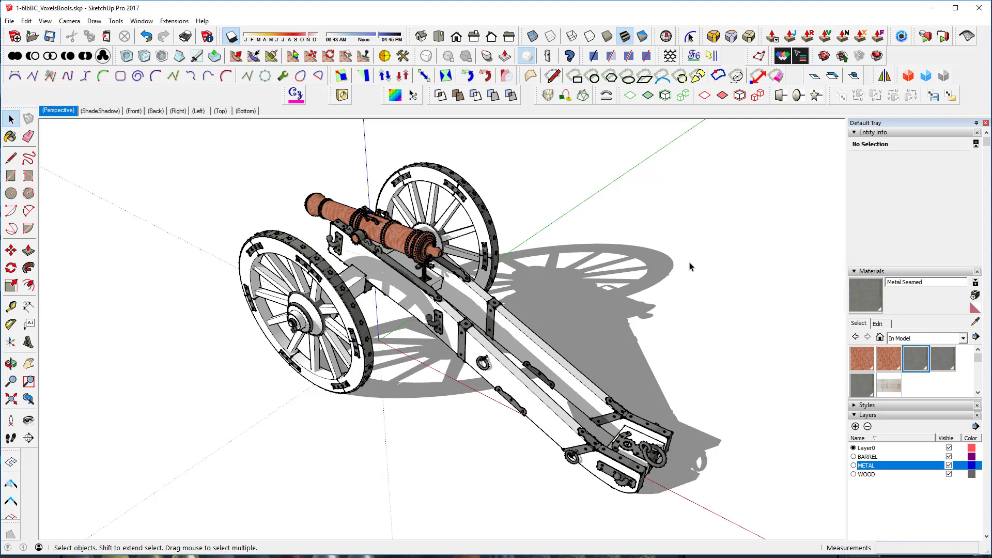
Step: Select all of the cannon's components and remove every applied material from the model
{"action": "key", "text": "ctrl+a"}
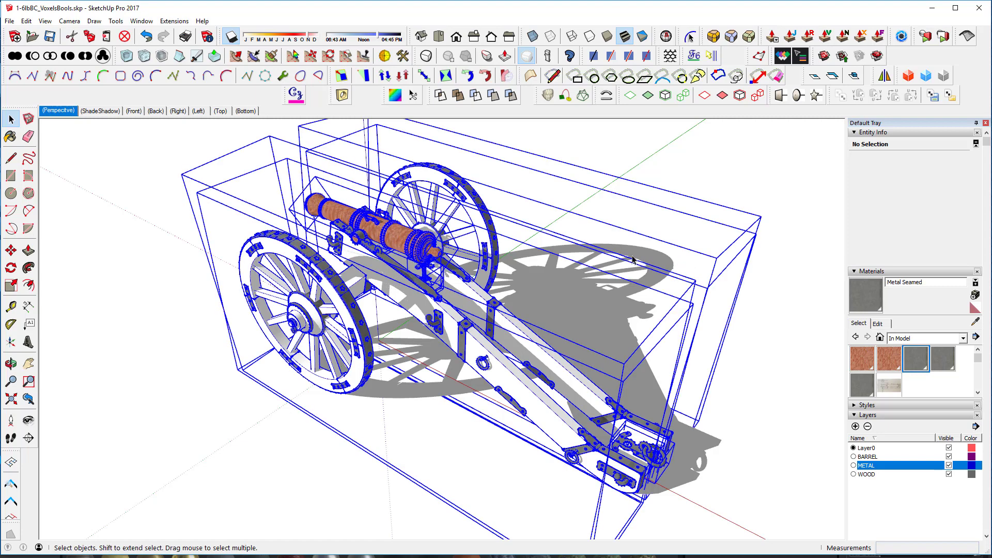
{"action": "left_click", "coordinate": [174, 20]}
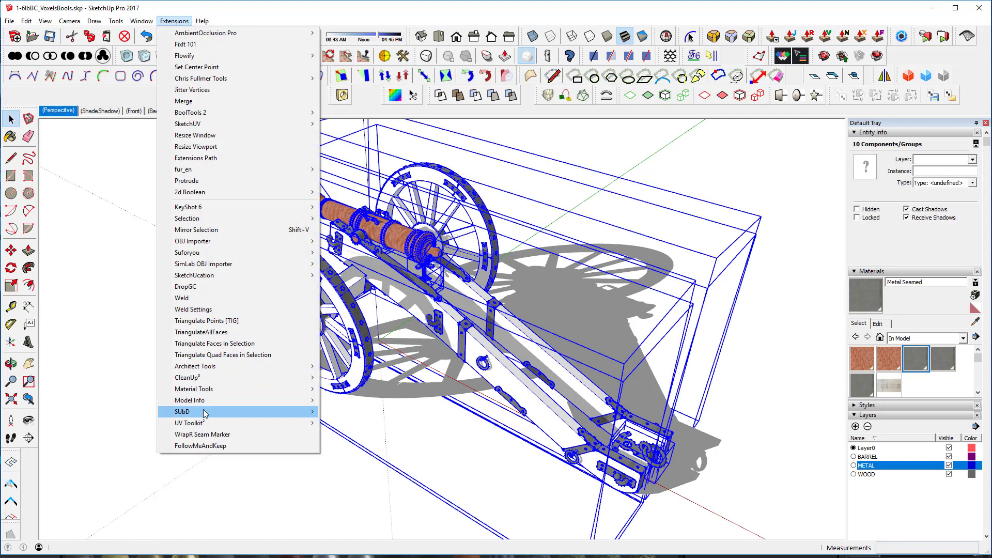
{"action": "mouse_move", "coordinate": [205, 370]}
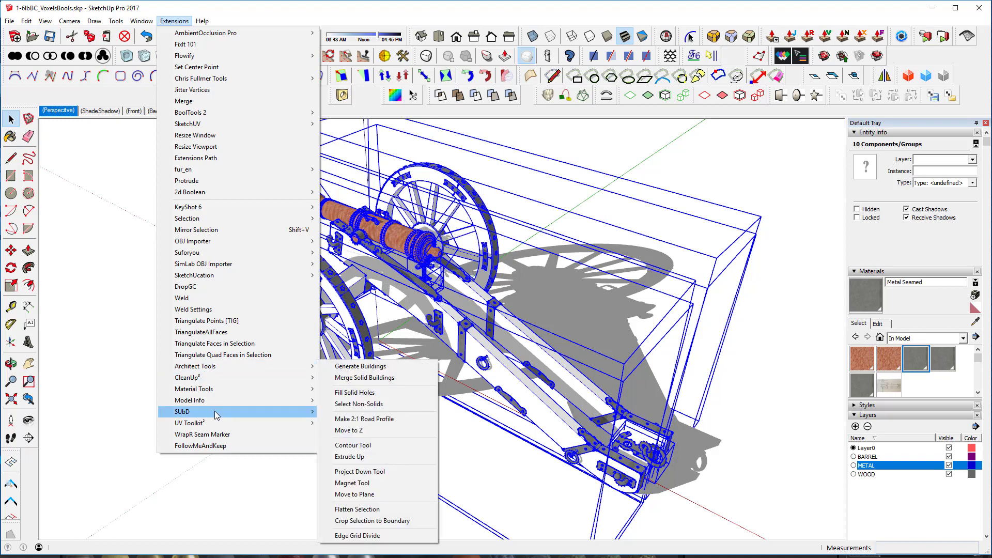
{"action": "mouse_move", "coordinate": [219, 415]}
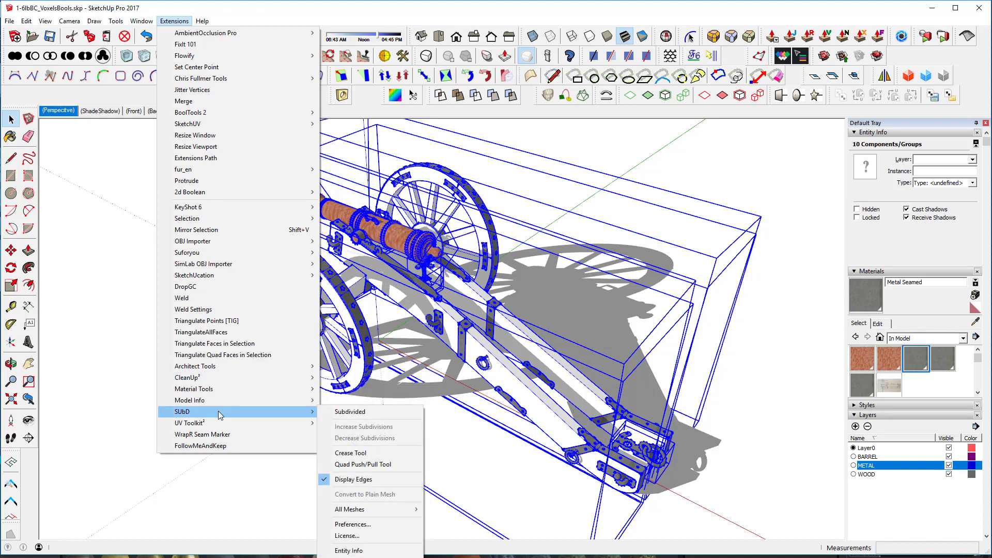
{"action": "mouse_move", "coordinate": [217, 392]}
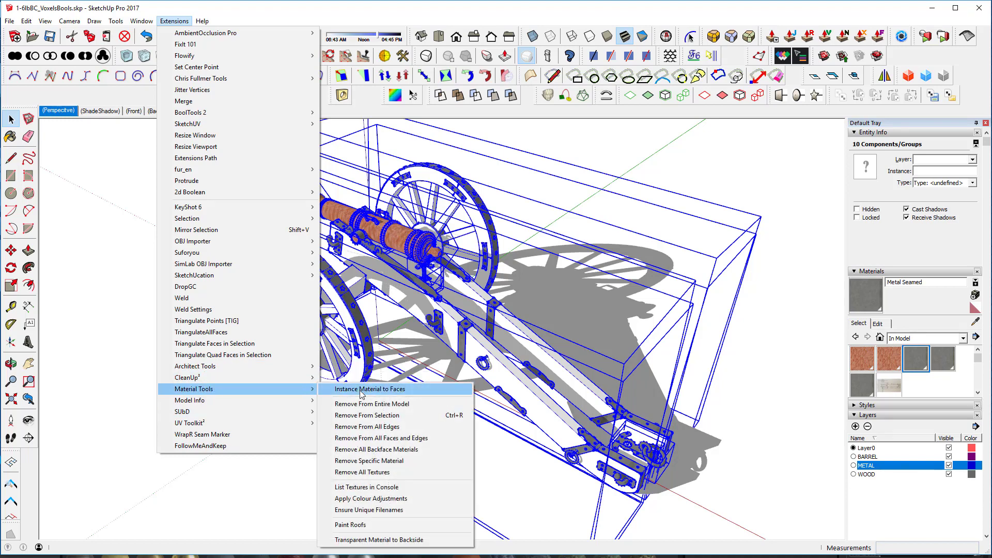
{"action": "left_click", "coordinate": [388, 409]}
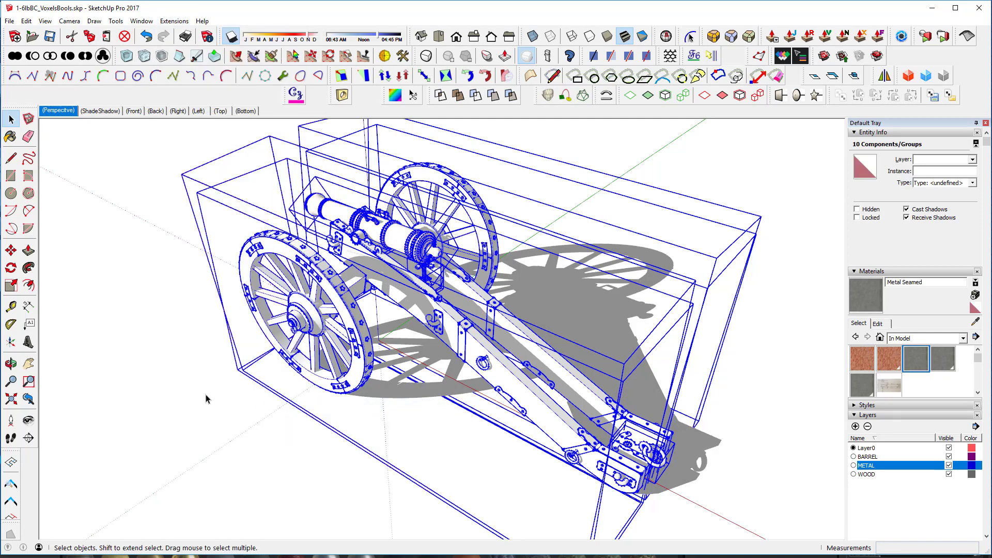
Step: Export the whole cannon model as an OBJ file, replacing the existing 1-6lbBC_VoxelsBools.obj
{"action": "left_click", "coordinate": [10, 20]}
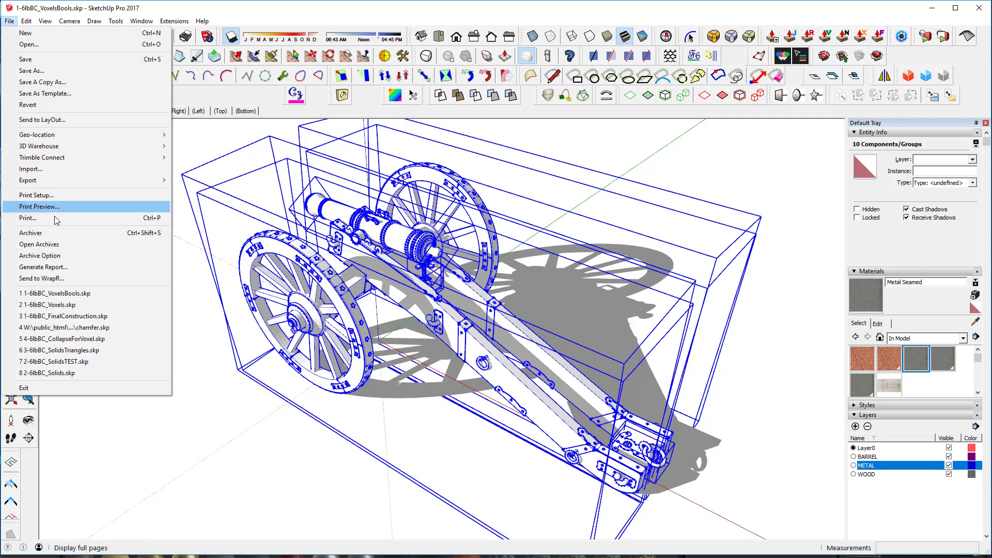
{"action": "mouse_move", "coordinate": [58, 180]}
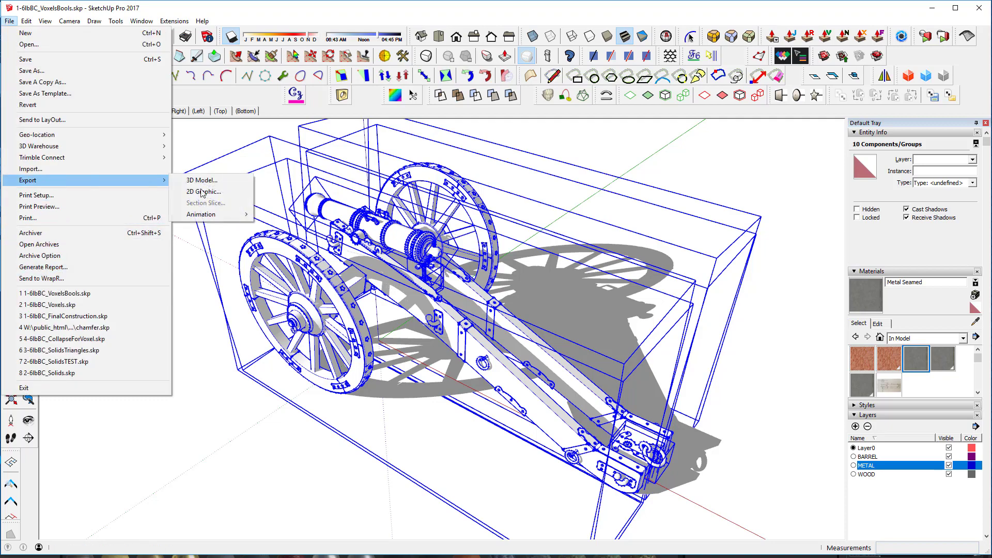
{"action": "left_click", "coordinate": [208, 185]}
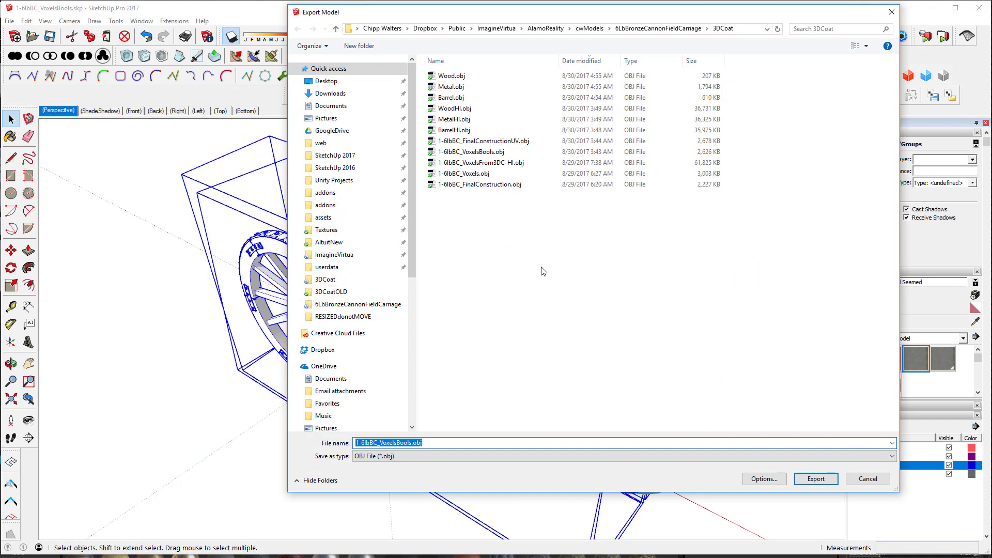
{"action": "left_click", "coordinate": [487, 152]}
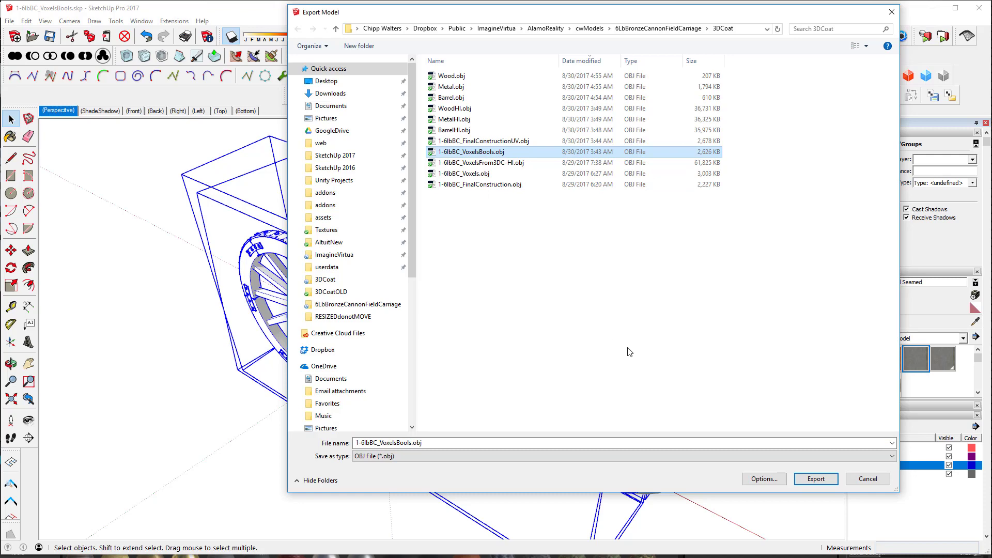
{"action": "left_click", "coordinate": [815, 479]}
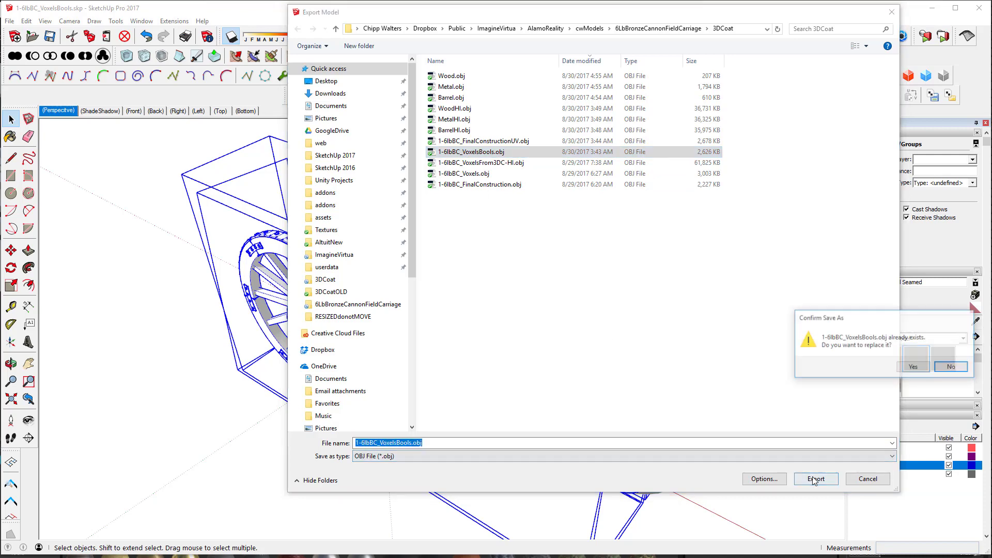
{"action": "left_click", "coordinate": [912, 368]}
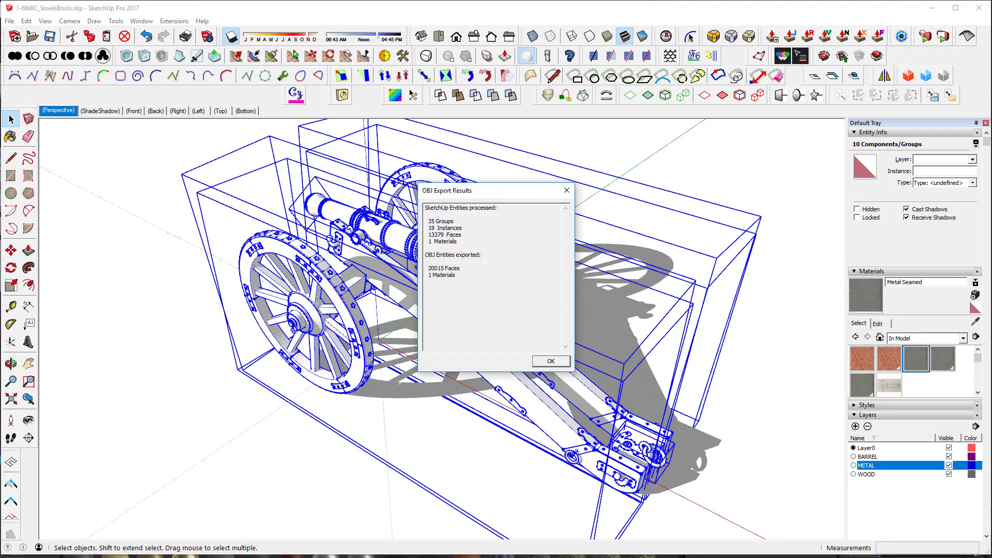
{"action": "left_click", "coordinate": [550, 361]}
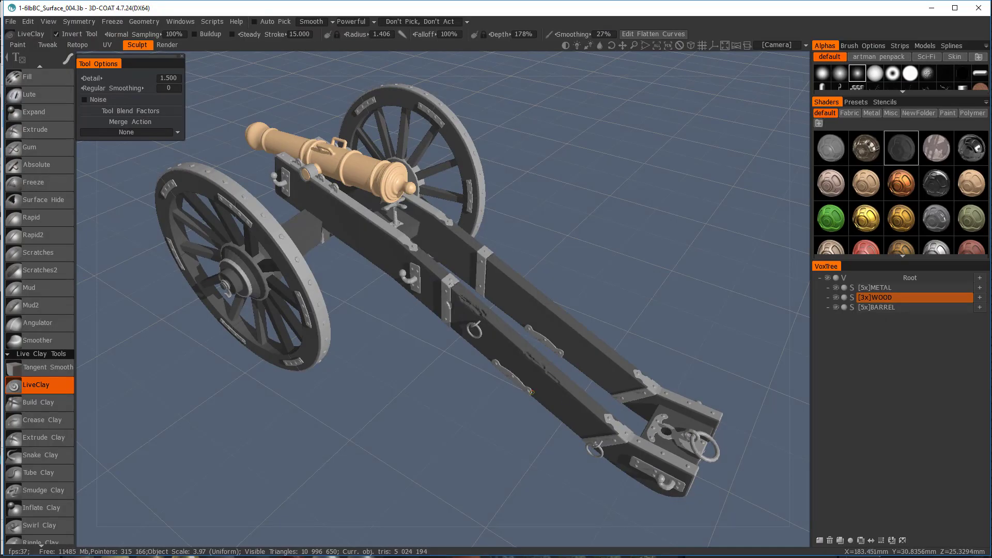
Step: Switch to 3D-Coat and start a new scene for per-pixel painting of a UV-mapped mesh
{"action": "left_click", "coordinate": [10, 22]}
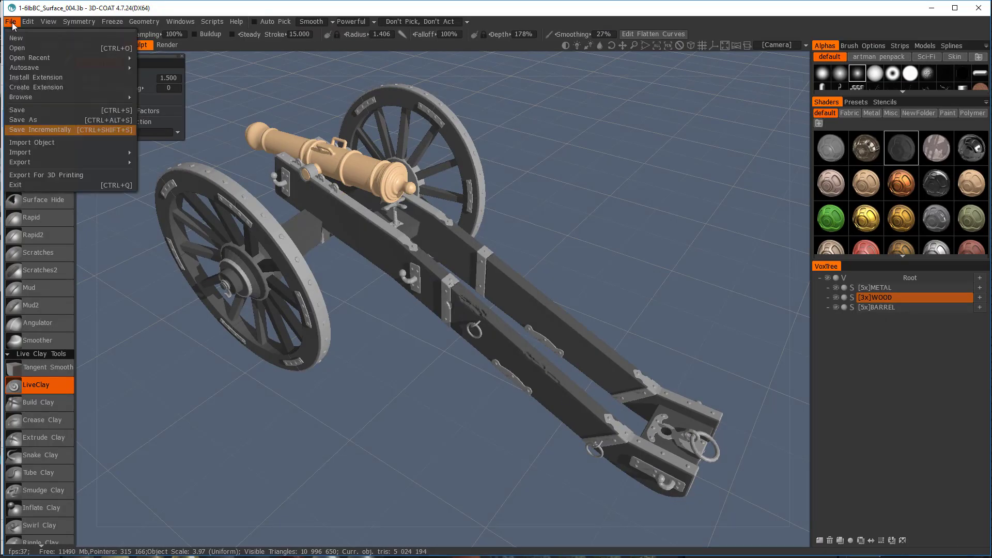
{"action": "left_click", "coordinate": [11, 22]}
{"action": "left_click", "coordinate": [11, 22]}
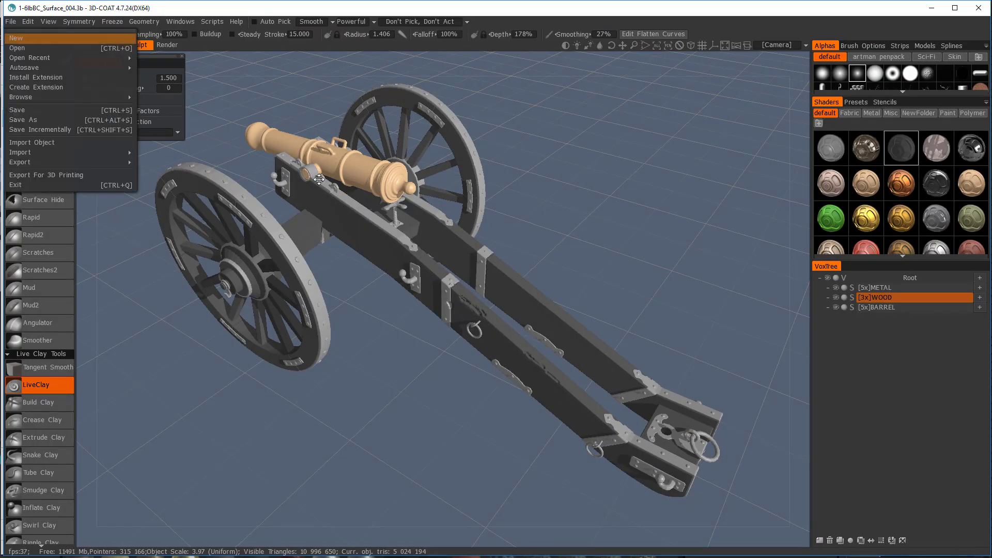
{"action": "left_click", "coordinate": [16, 38]}
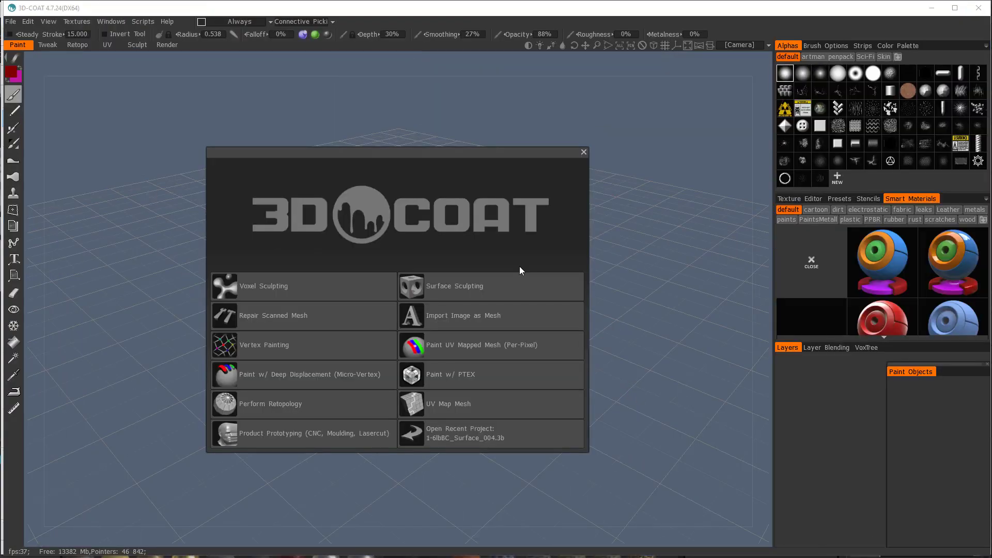
{"action": "left_click", "coordinate": [426, 347]}
{"action": "left_click", "coordinate": [261, 277]}
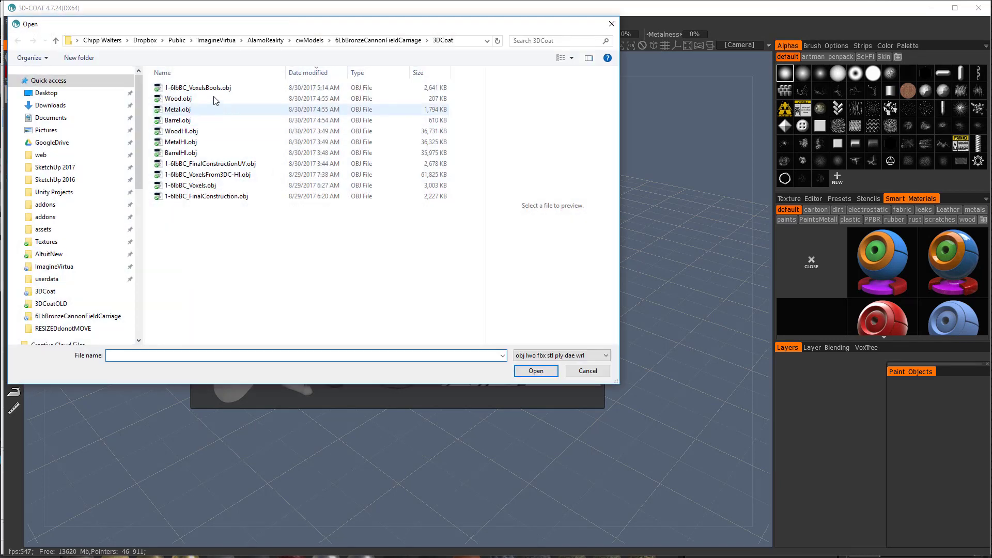
Step: Import 1-6lbBC_VoxelsBools.obj with Auto-Mapping and No Center Snap enabled
{"action": "double_click", "coordinate": [206, 88]}
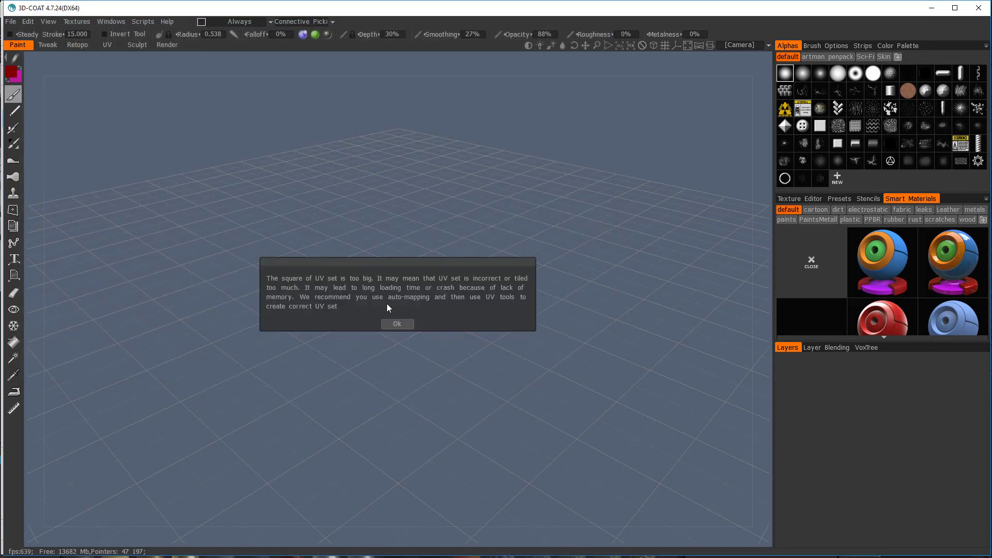
{"action": "left_click", "coordinate": [397, 325]}
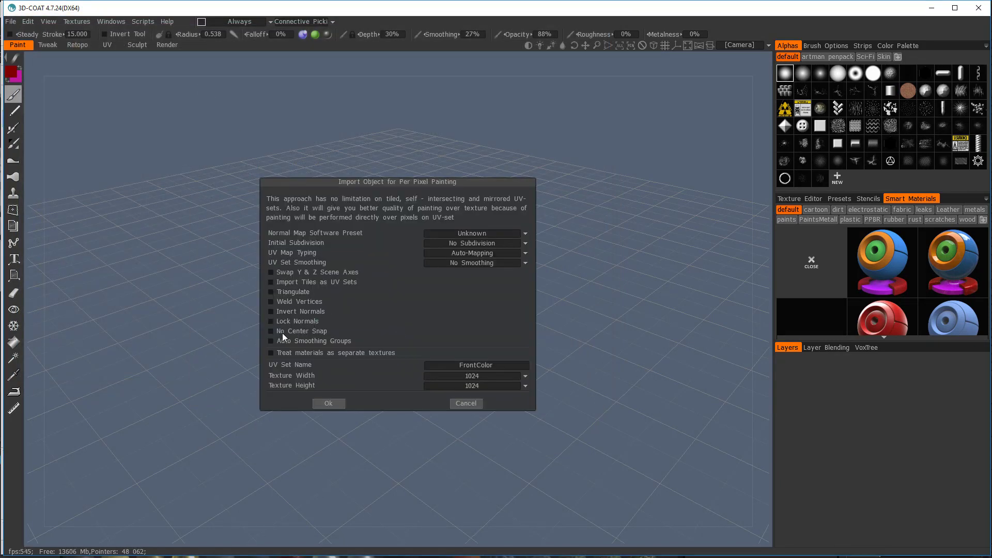
{"action": "left_click", "coordinate": [272, 331]}
{"action": "left_click", "coordinate": [329, 404]}
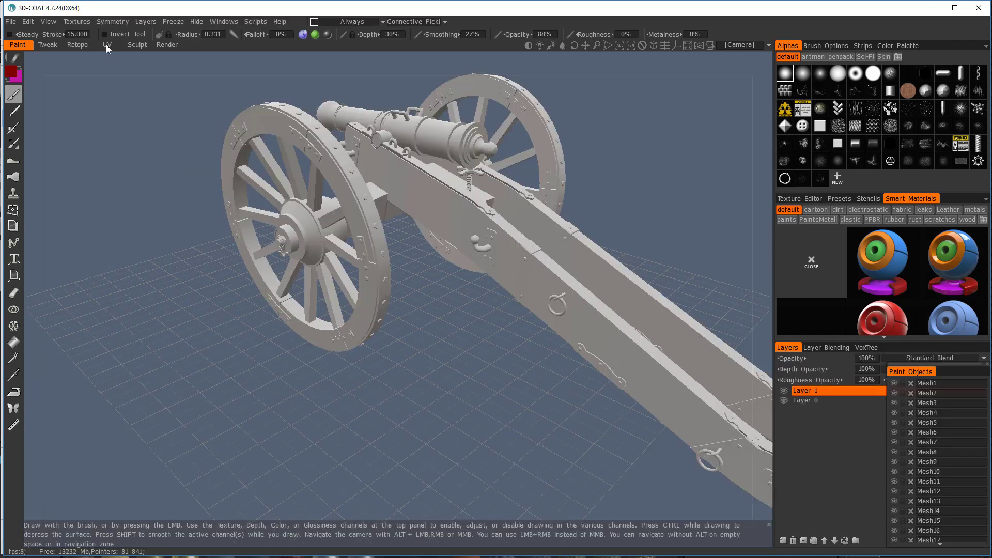
Step: Inspect the whole imported cannon and its automatically mapped UV islands in the UV workspace
{"action": "right_click_drag", "start_coordinate": [261, 160], "coordinate": [302, 161]}
{"action": "middle_click_drag", "start_coordinate": [303, 162], "coordinate": [253, 161]}
{"action": "left_click_drag", "start_coordinate": [522, 217], "coordinate": [618, 215]}
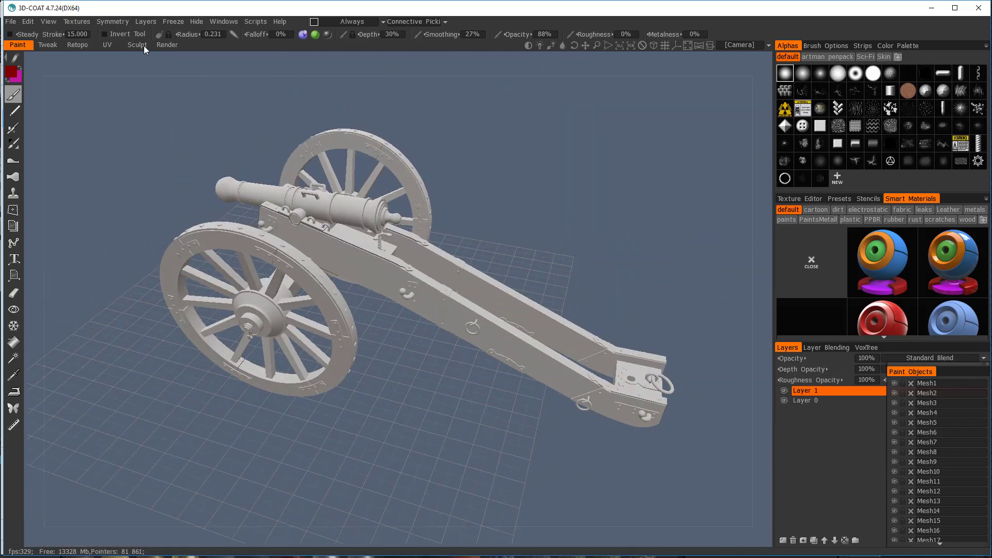
{"action": "left_click", "coordinate": [107, 44]}
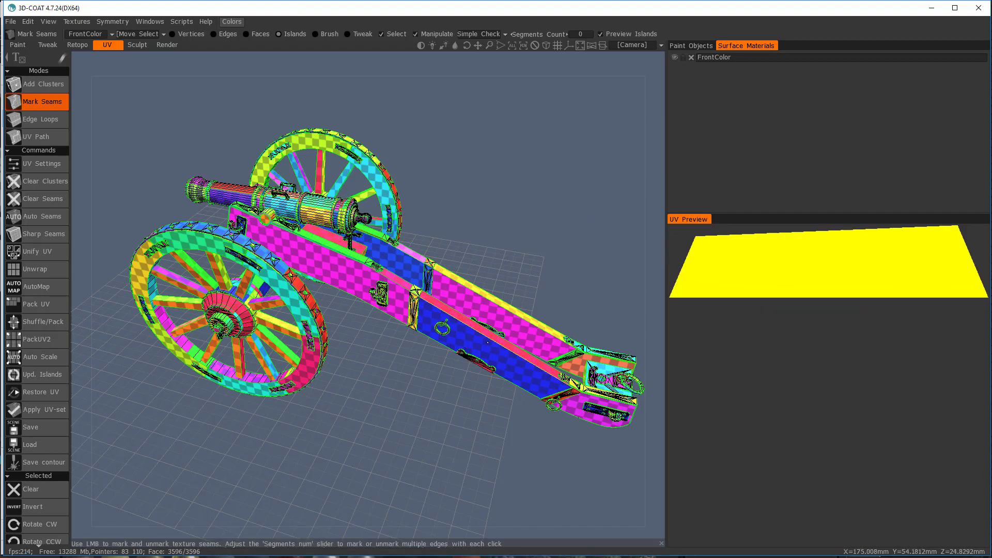
Step: Export the UV-mapped cannon with the texture export preset None, replacing 1-6lbBC_FinalConstructionUV.obj
{"action": "left_click", "coordinate": [11, 22]}
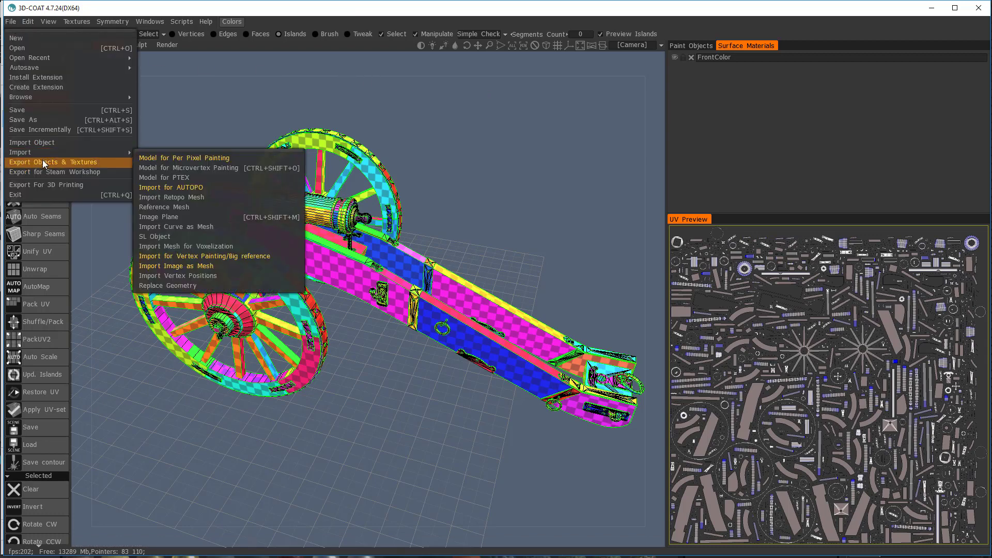
{"action": "left_click", "coordinate": [43, 161]}
{"action": "left_click", "coordinate": [305, 260]}
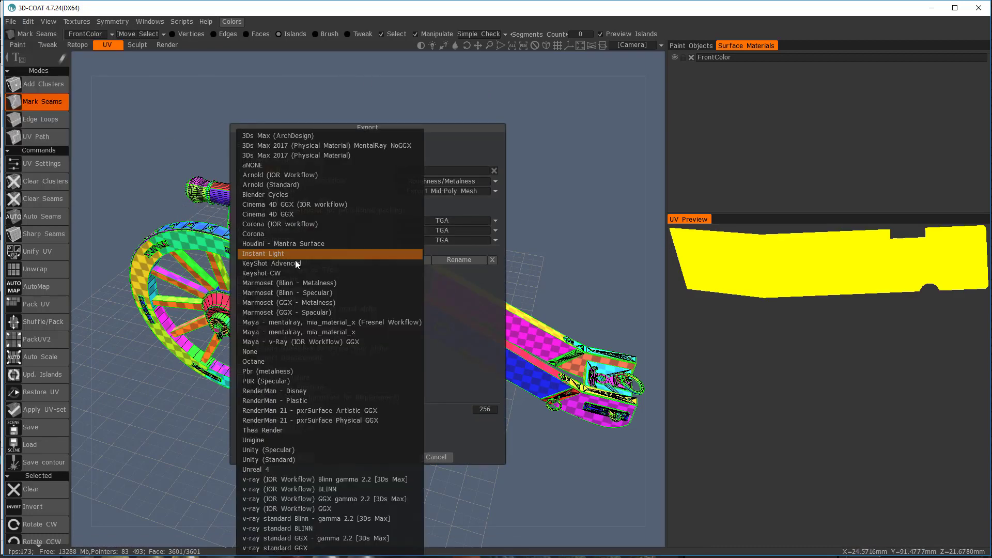
{"action": "left_click", "coordinate": [300, 349]}
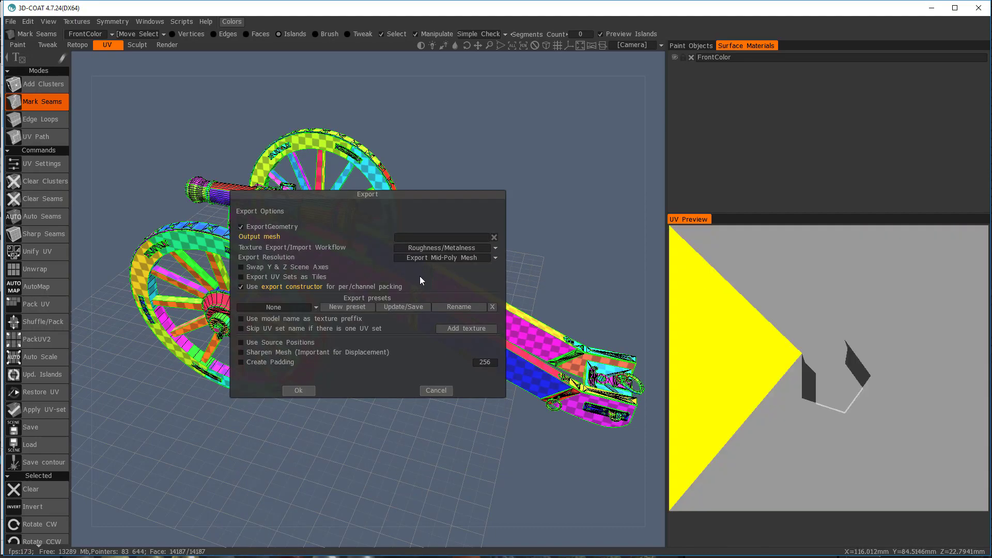
{"action": "left_click", "coordinate": [449, 238]}
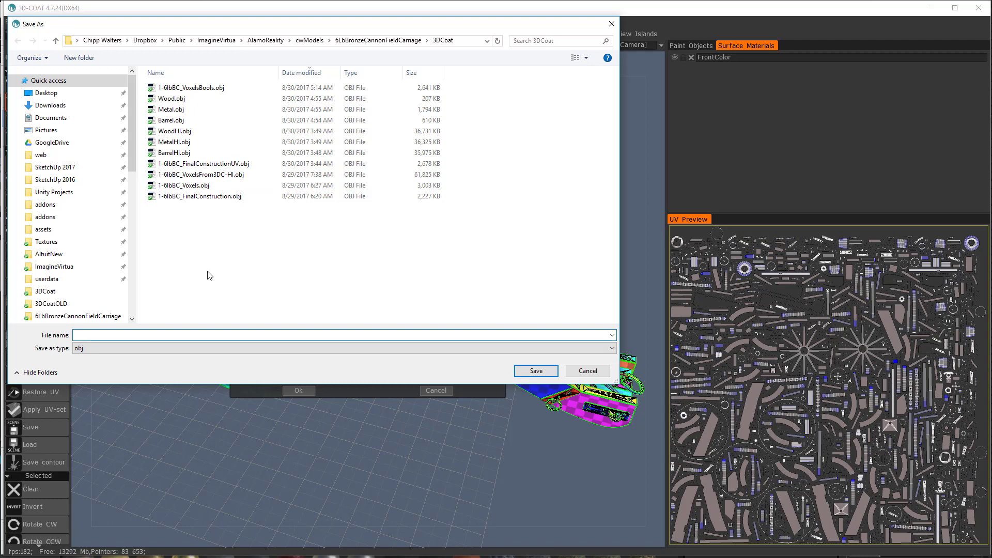
{"action": "left_click", "coordinate": [212, 164]}
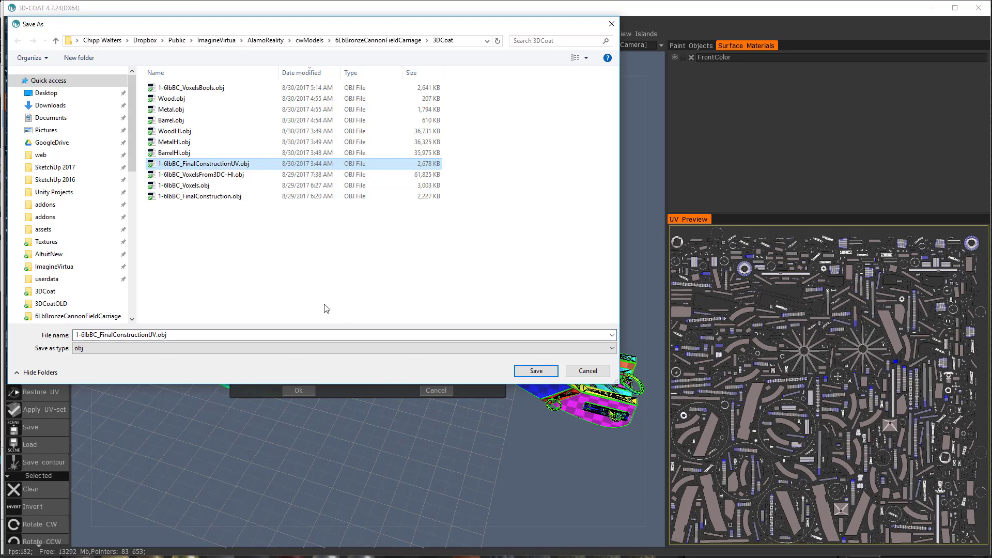
{"action": "left_click", "coordinate": [536, 370]}
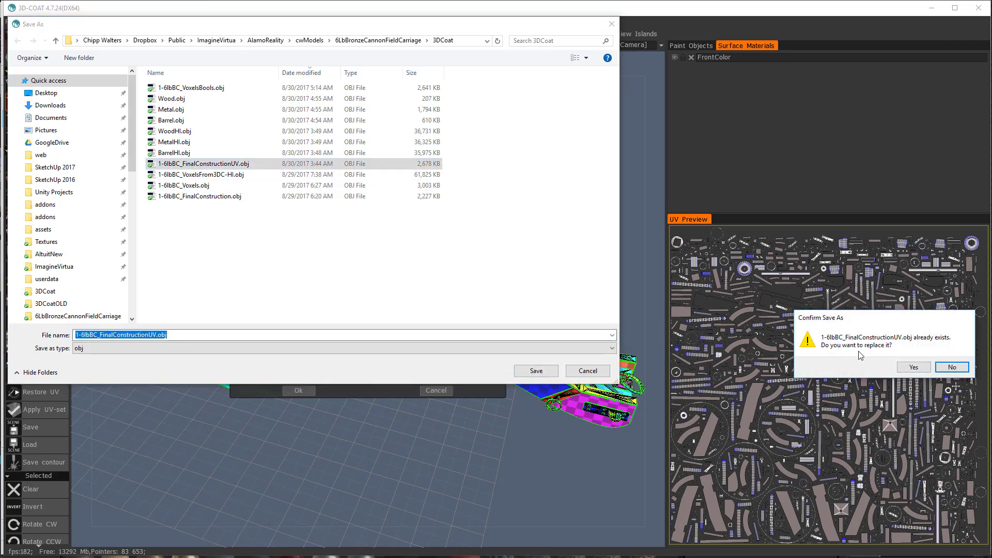
{"action": "left_click", "coordinate": [914, 367]}
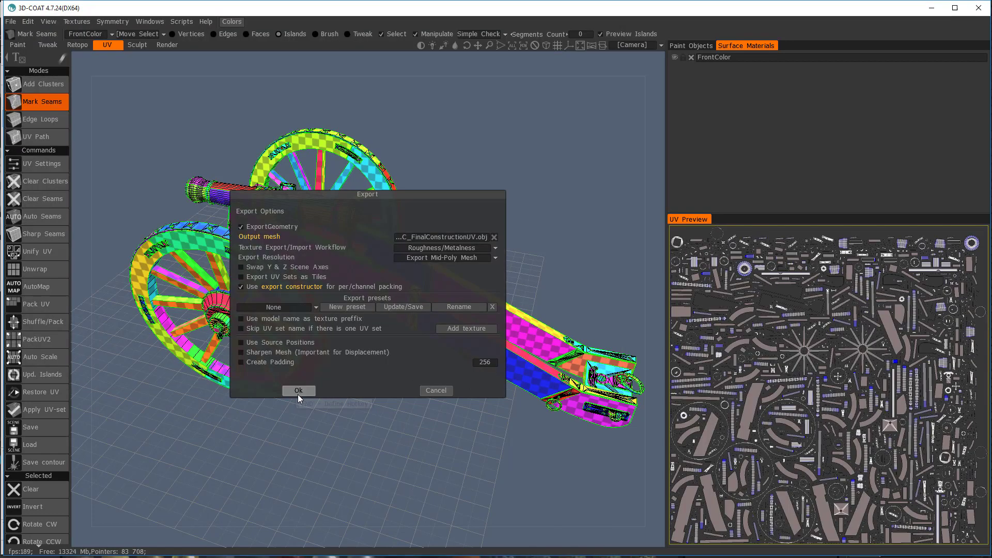
{"action": "left_click", "coordinate": [300, 390]}
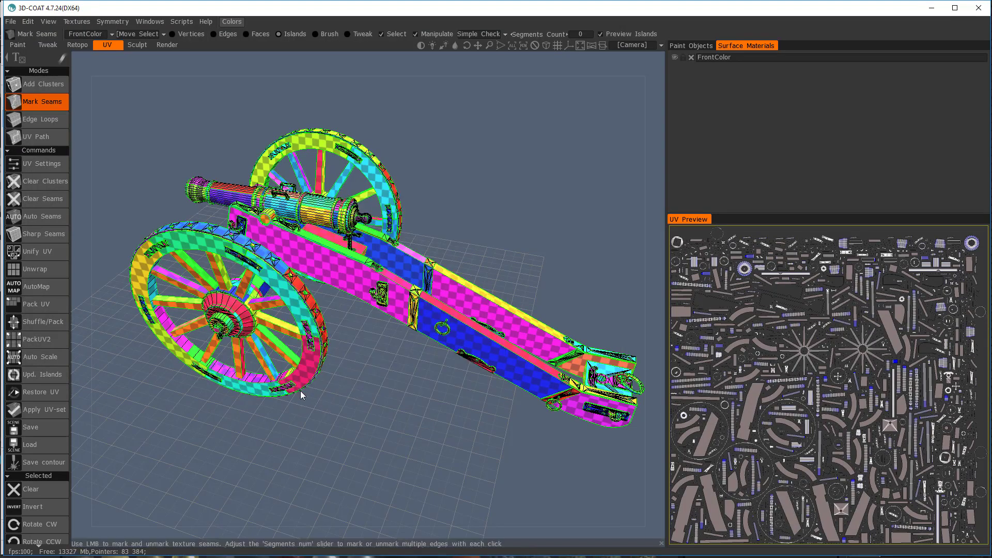
Step: Reopen the recent sculpt scene 1-6lbBC_Surface_004.3b
{"action": "left_click", "coordinate": [11, 22]}
{"action": "mouse_move", "coordinate": [45, 57]}
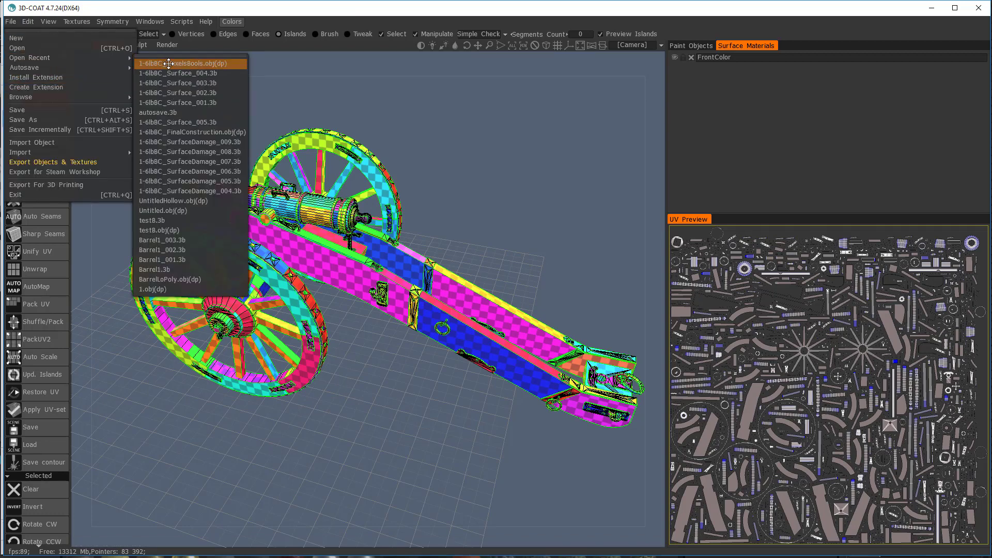
{"action": "left_click", "coordinate": [206, 74]}
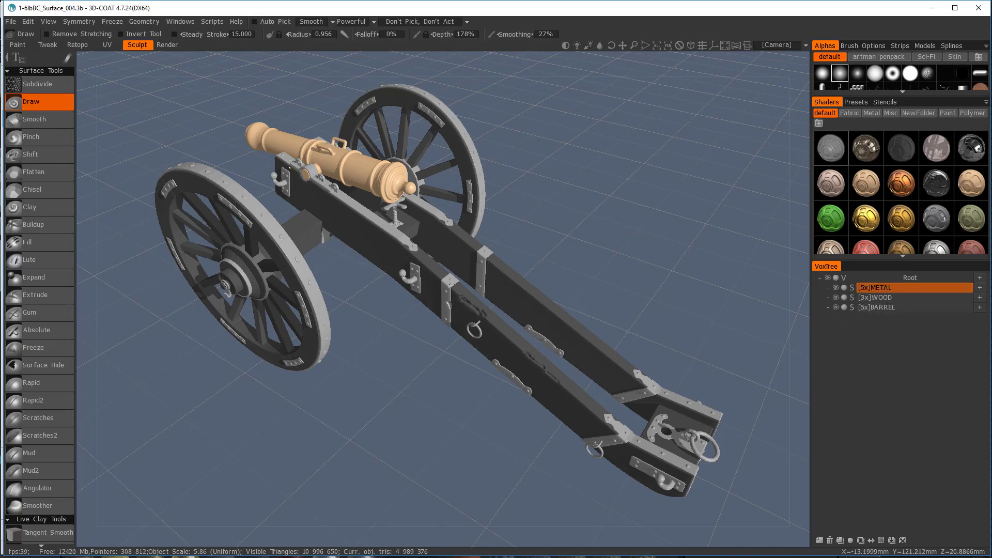
{"action": "left_click", "coordinate": [11, 22]}
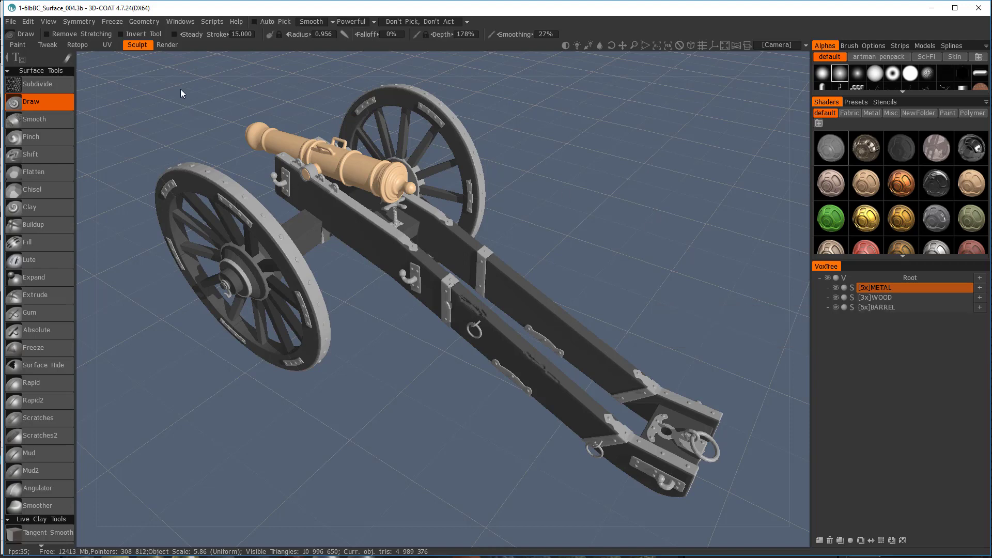
Step: Decimate the METAL sculpt mesh with a reduction percent of 80.969
{"action": "left_click", "coordinate": [139, 23]}
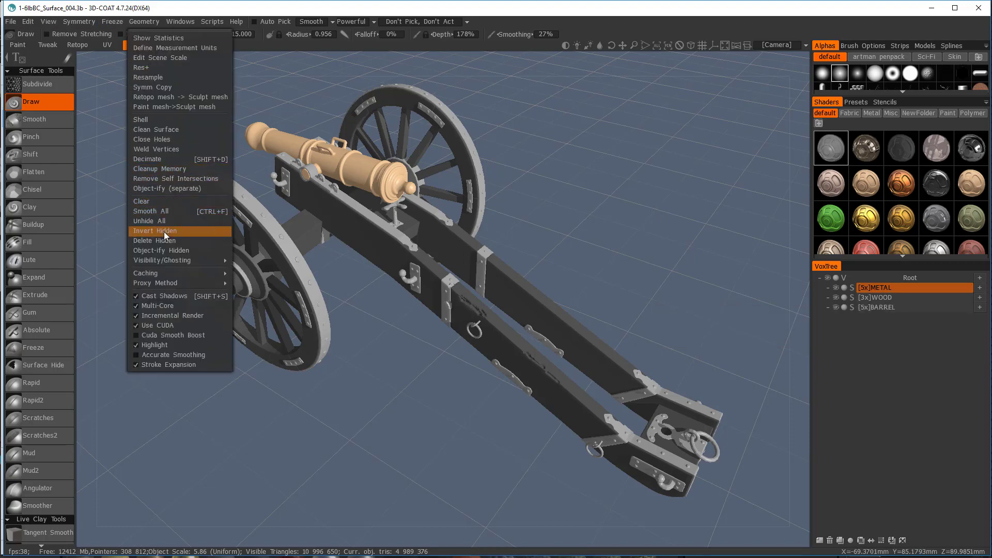
{"action": "left_click", "coordinate": [204, 159]}
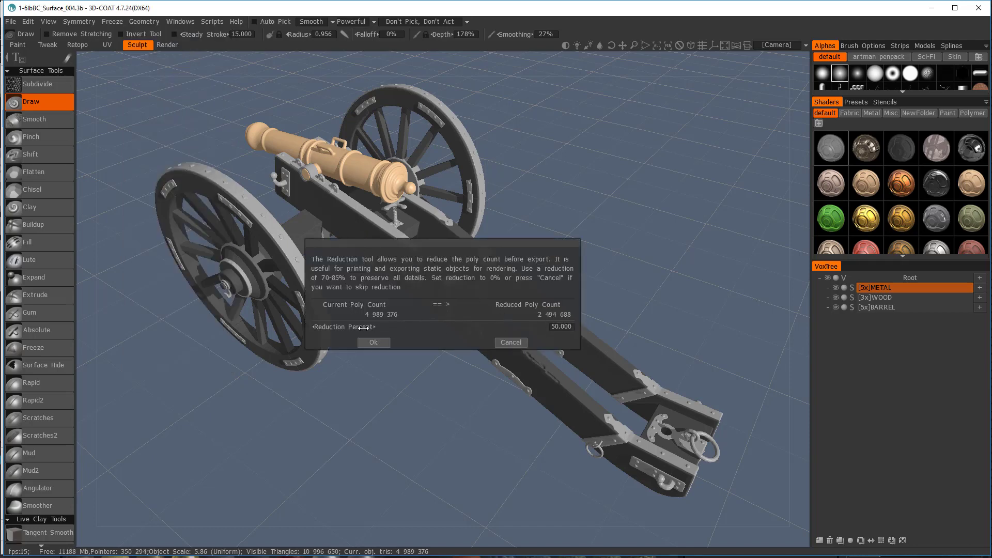
{"action": "left_click_drag", "start_coordinate": [340, 327], "coordinate": [408, 329]}
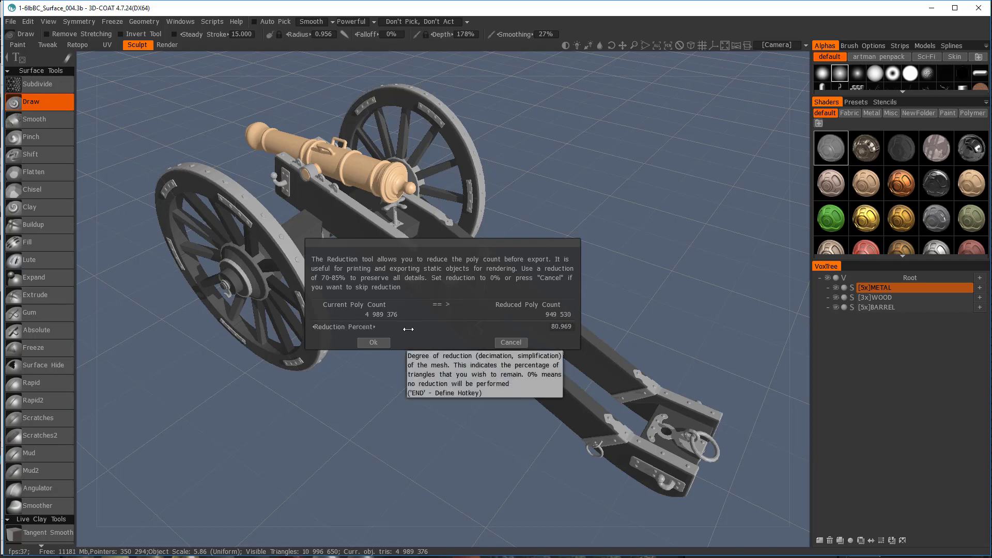
{"action": "left_click", "coordinate": [376, 342]}
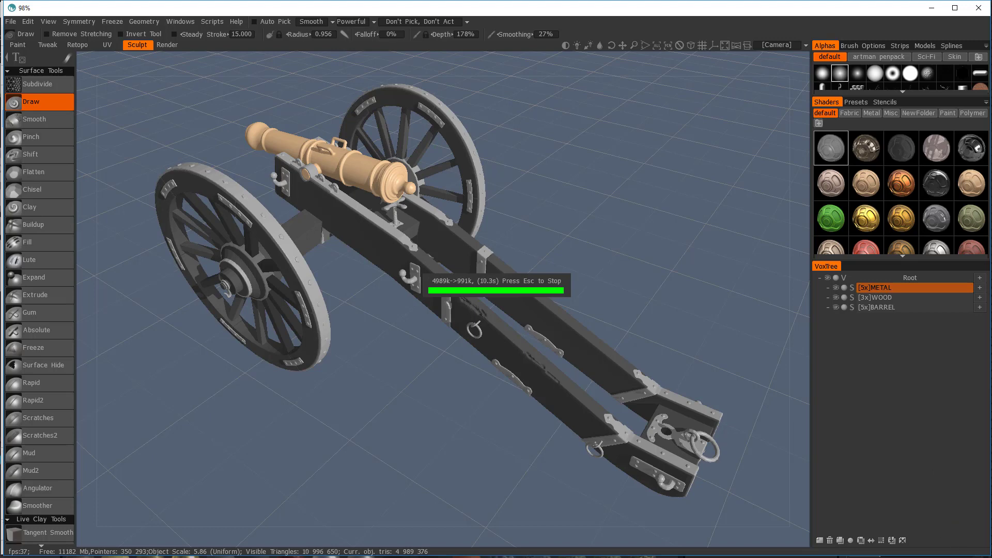
Step: Check the required voxel poly count of the METAL, WOOD and BARREL meshes in turn, cancelling each time
{"action": "left_click", "coordinate": [889, 289]}
{"action": "key", "text": "Return"}
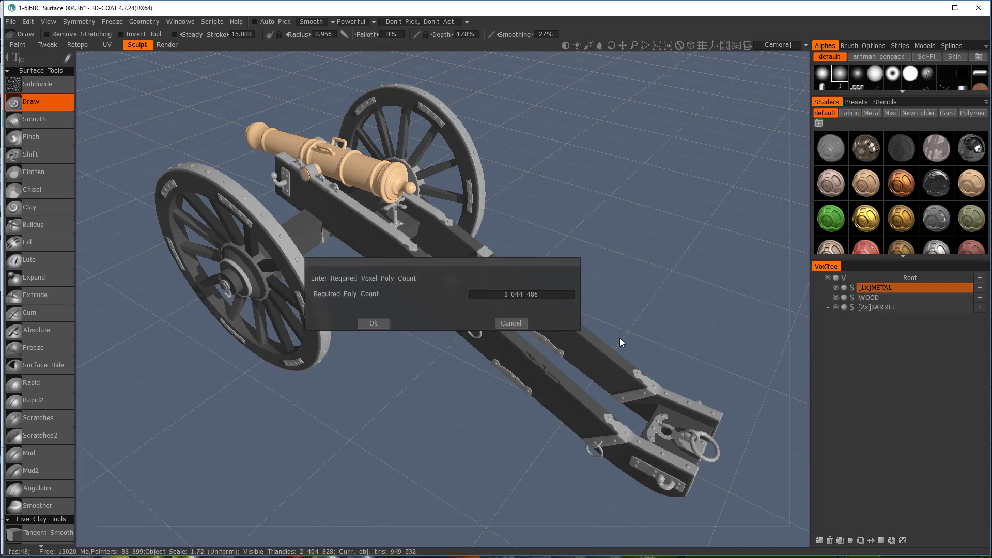
{"action": "left_click", "coordinate": [503, 323]}
{"action": "left_click", "coordinate": [902, 295]}
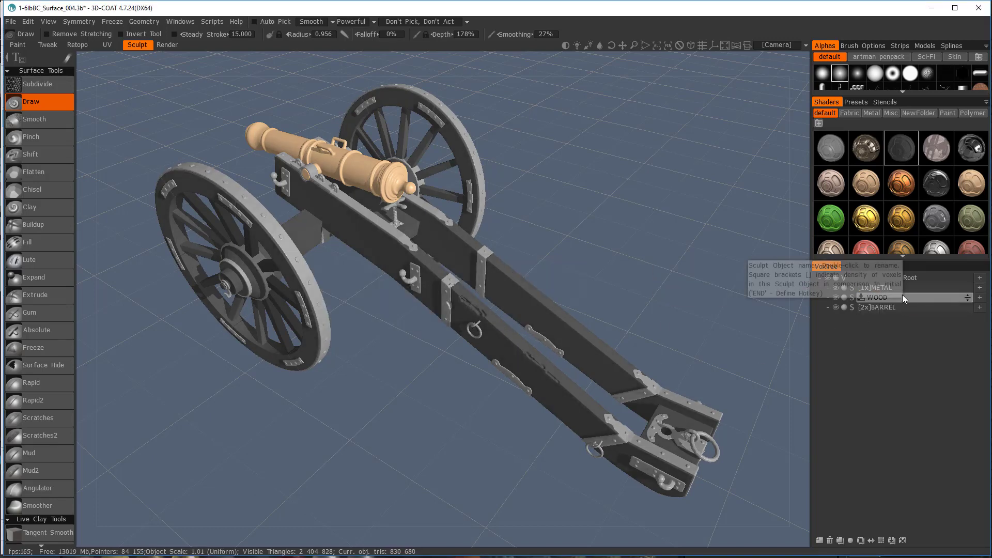
{"action": "key", "text": "Return"}
{"action": "left_click", "coordinate": [512, 324]}
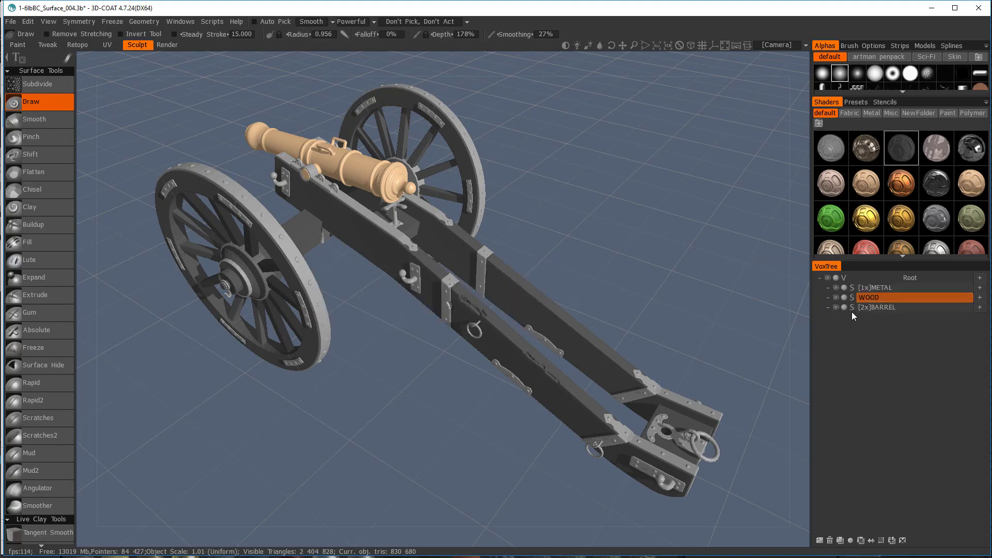
{"action": "left_click", "coordinate": [905, 308]}
{"action": "key", "text": "Return"}
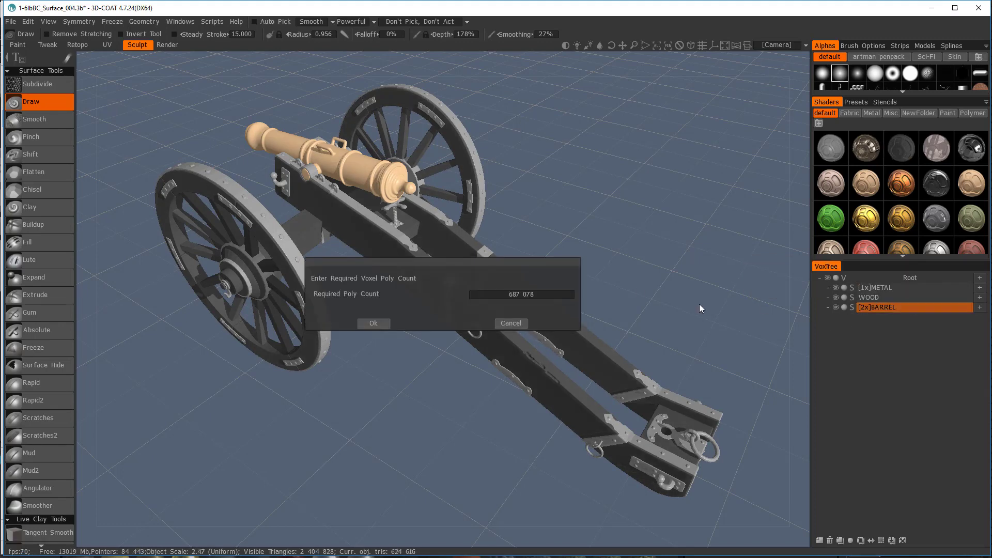
{"action": "left_click", "coordinate": [515, 324]}
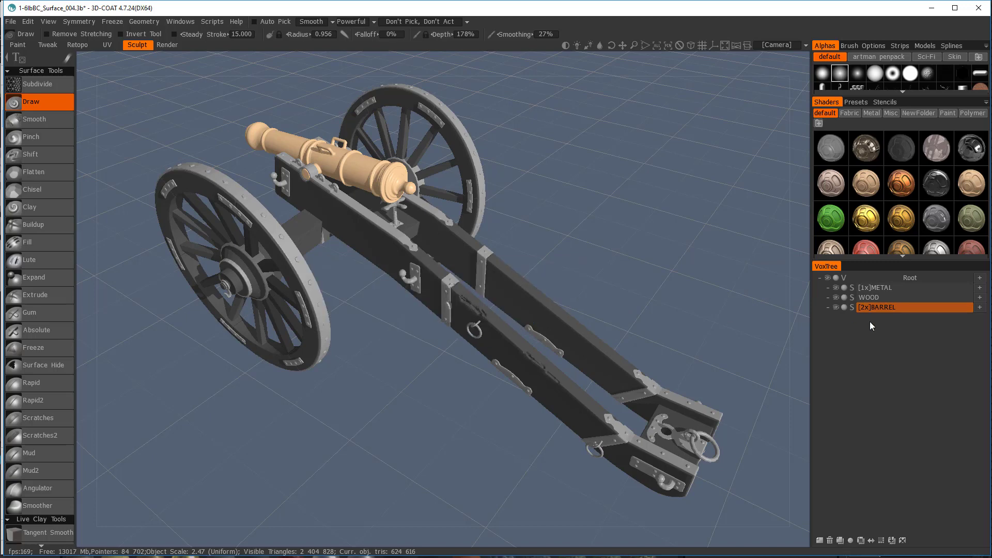
Step: Export the METAL mesh as an object with a reduction percent of 13.486, replacing MetalHI.obj
{"action": "left_click", "coordinate": [895, 290]}
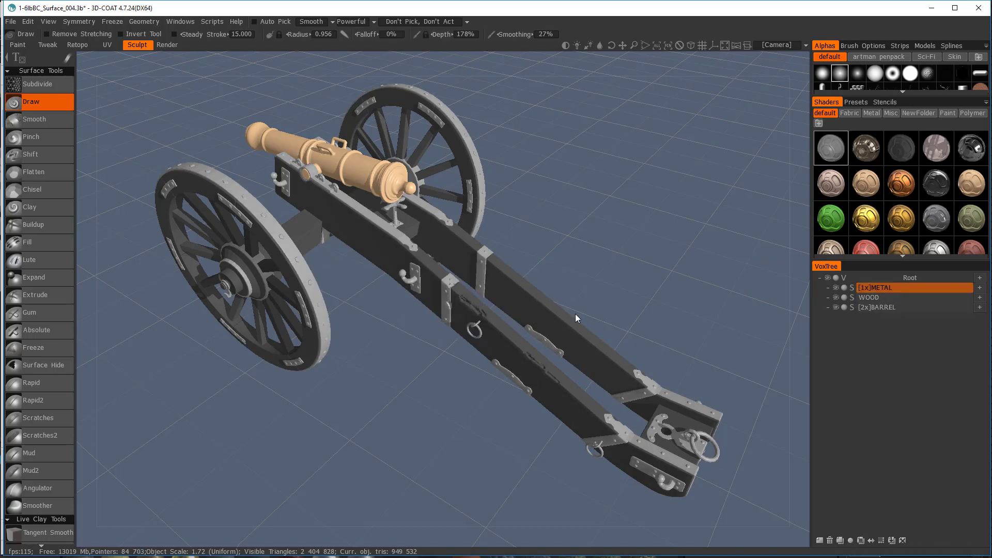
{"action": "left_click", "coordinate": [11, 22]}
{"action": "mouse_move", "coordinate": [49, 161]}
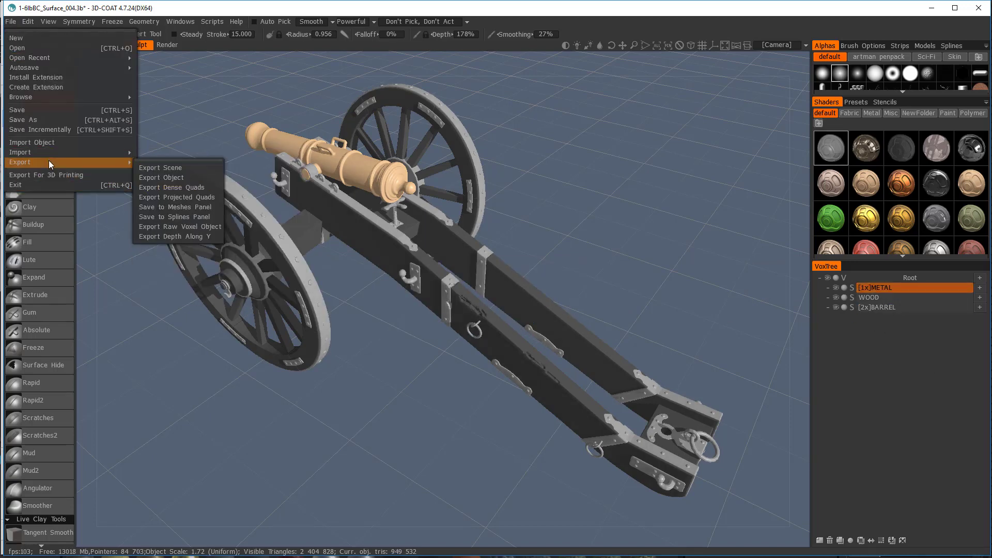
{"action": "left_click", "coordinate": [166, 178]}
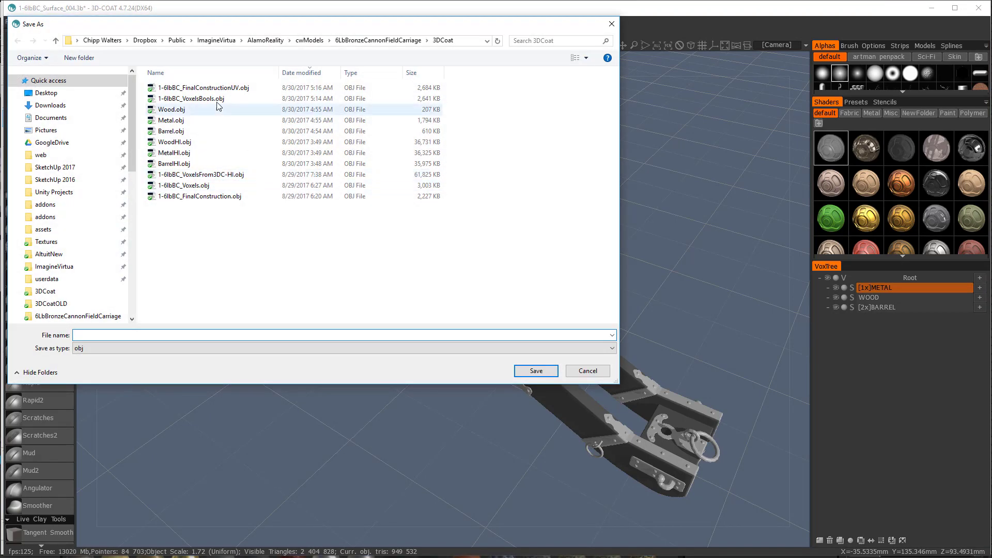
{"action": "left_click", "coordinate": [164, 154]}
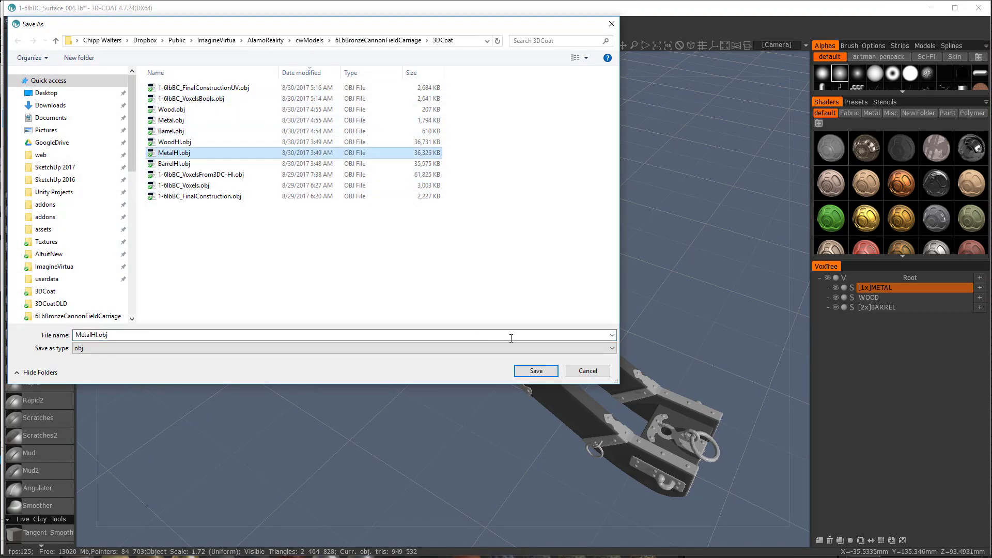
{"action": "left_click", "coordinate": [536, 371]}
{"action": "left_click", "coordinate": [913, 367]}
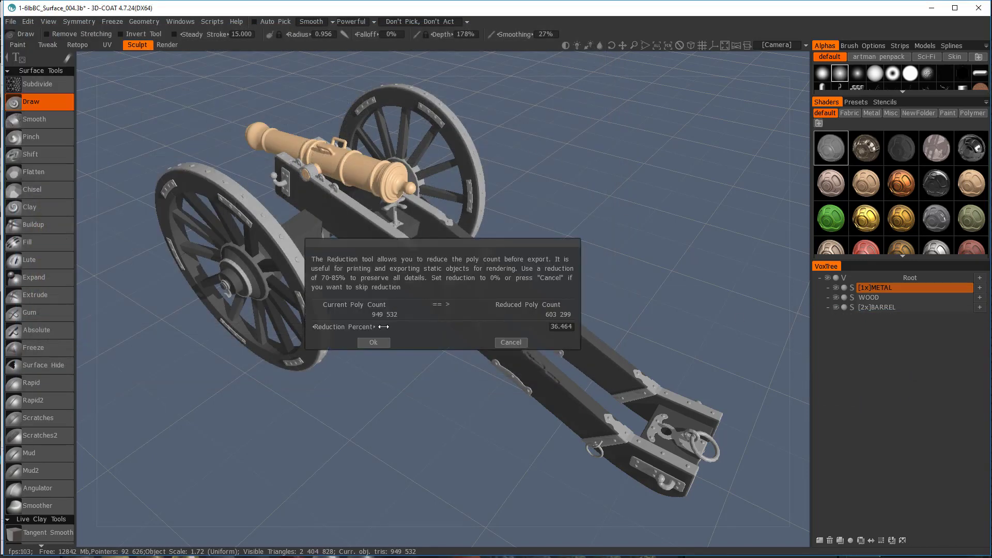
{"action": "left_click_drag", "start_coordinate": [357, 328], "coordinate": [243, 318]}
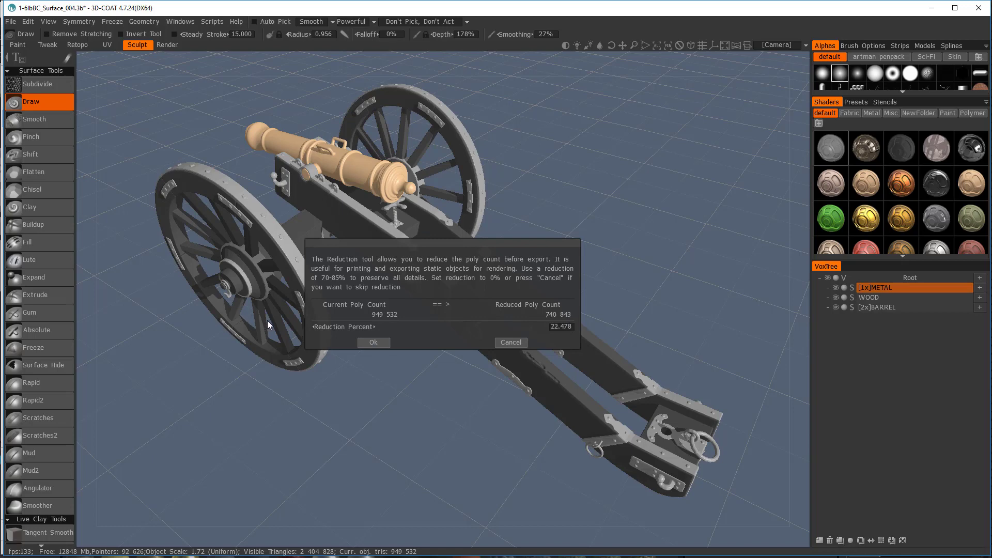
{"action": "left_click", "coordinate": [362, 341]}
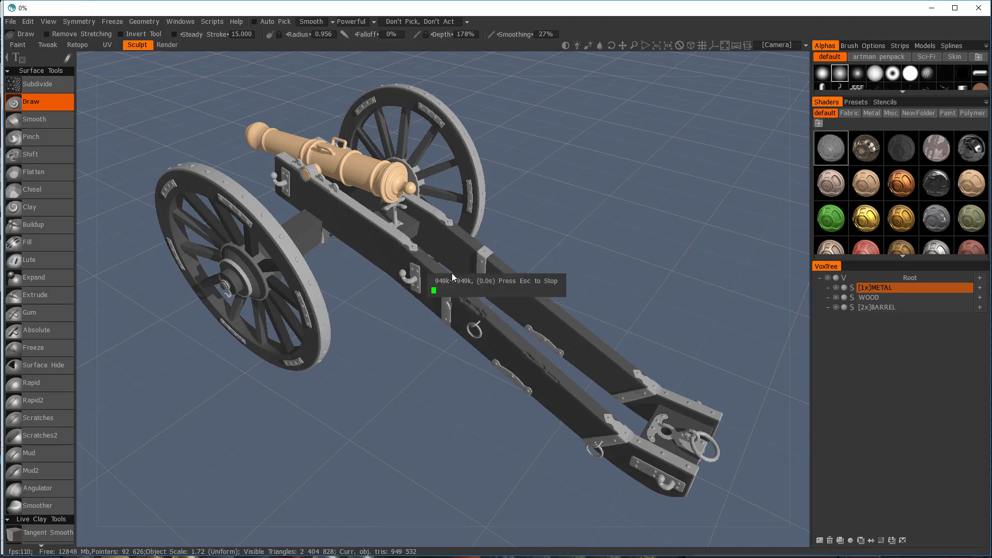
Step: Export the WOOD mesh as an object with a reduction percent of 0, replacing WoodHI.obj
{"action": "left_click", "coordinate": [880, 297]}
{"action": "left_click", "coordinate": [10, 22]}
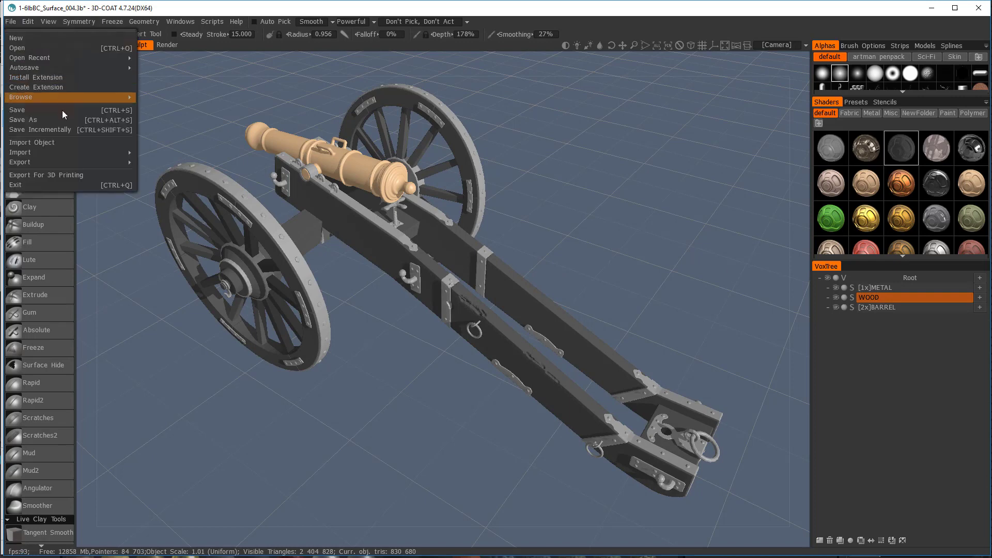
{"action": "mouse_move", "coordinate": [66, 163]}
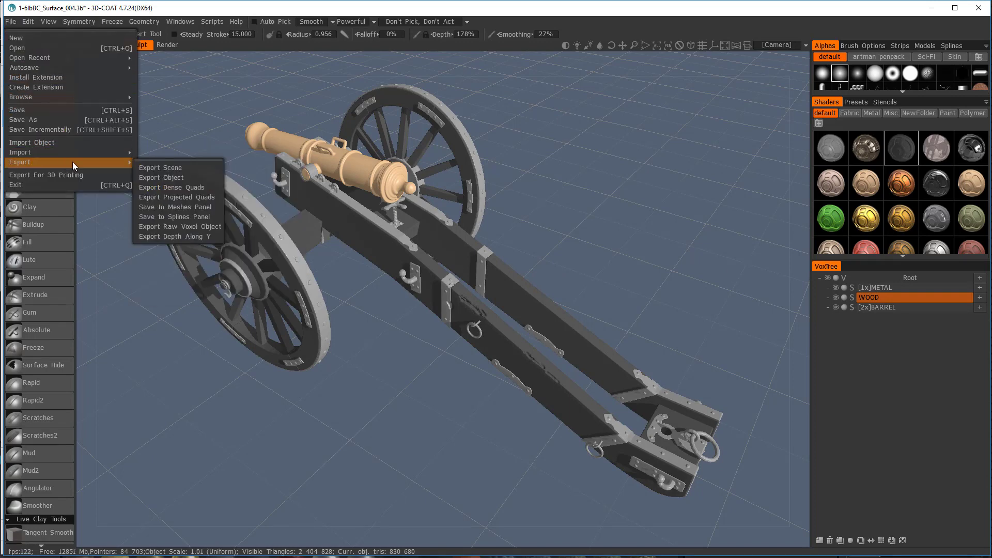
{"action": "left_click", "coordinate": [164, 178]}
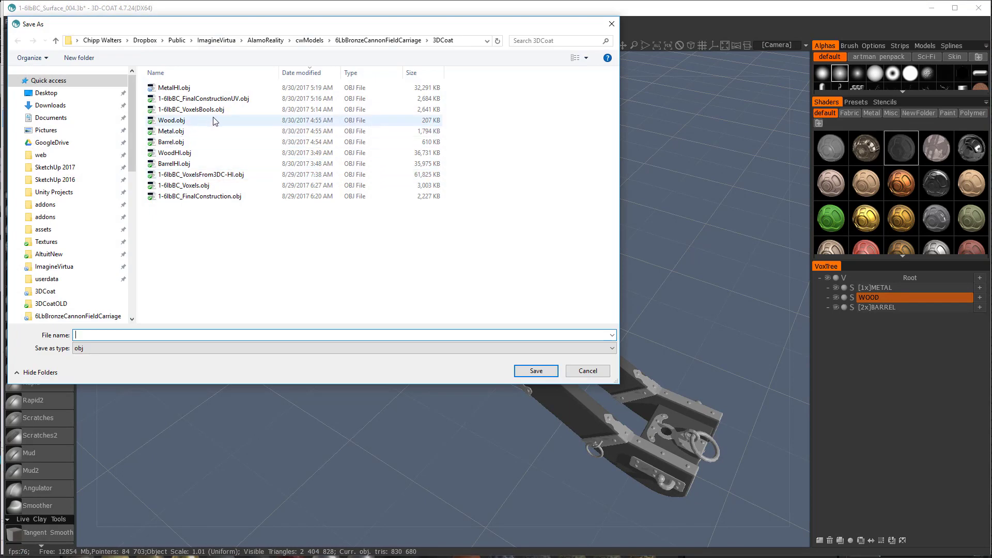
{"action": "left_click", "coordinate": [187, 153]}
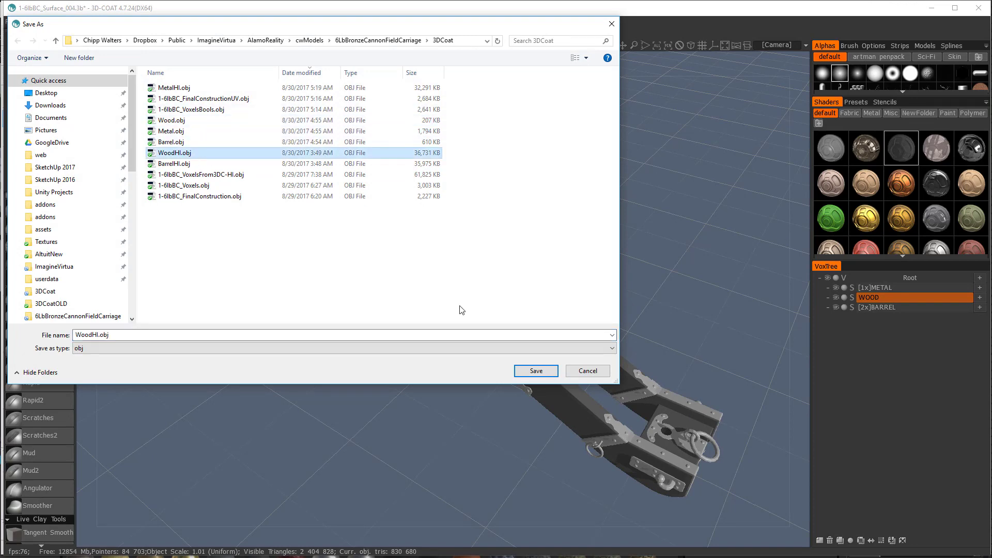
{"action": "left_click", "coordinate": [536, 370]}
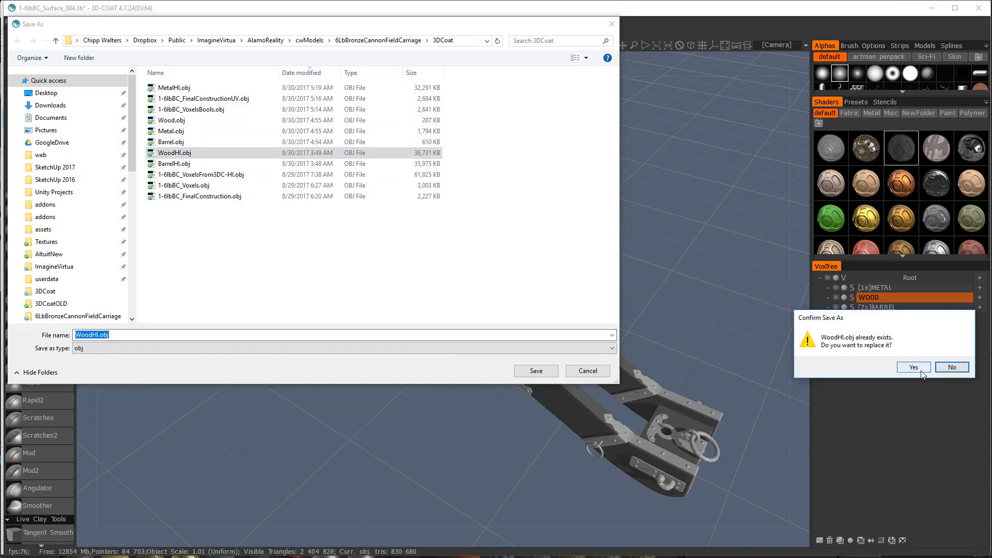
{"action": "left_click", "coordinate": [852, 371]}
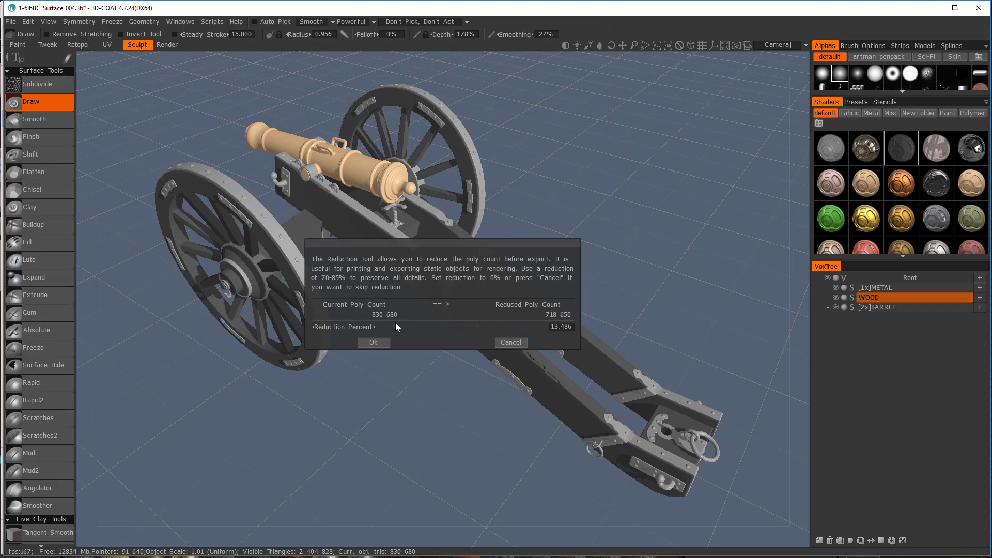
{"action": "left_click_drag", "start_coordinate": [356, 327], "coordinate": [323, 326]}
{"action": "left_click", "coordinate": [374, 344]}
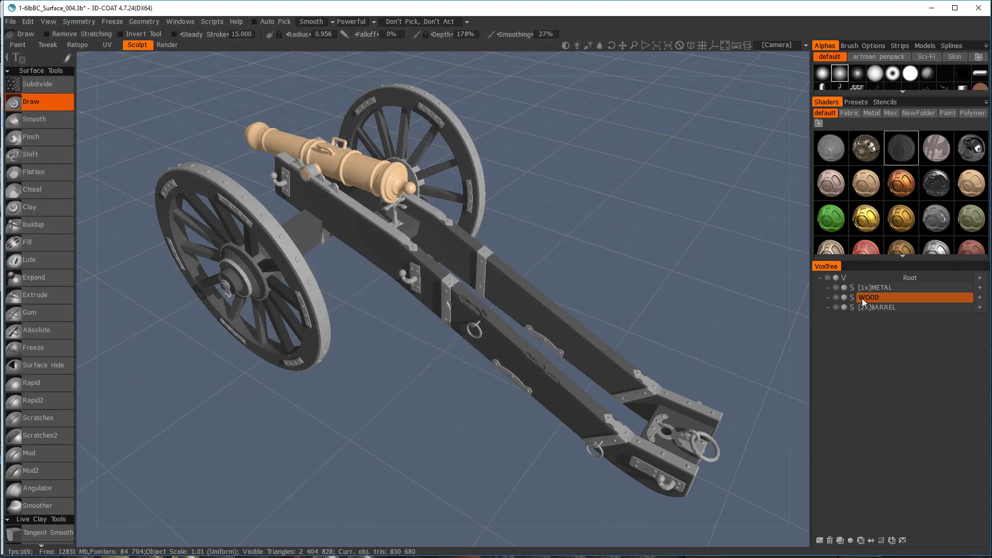
Step: Export the BARREL mesh as an object with a reduction percent of 0, replacing BarrelHI.obj
{"action": "left_click", "coordinate": [884, 308]}
{"action": "left_click", "coordinate": [10, 21]}
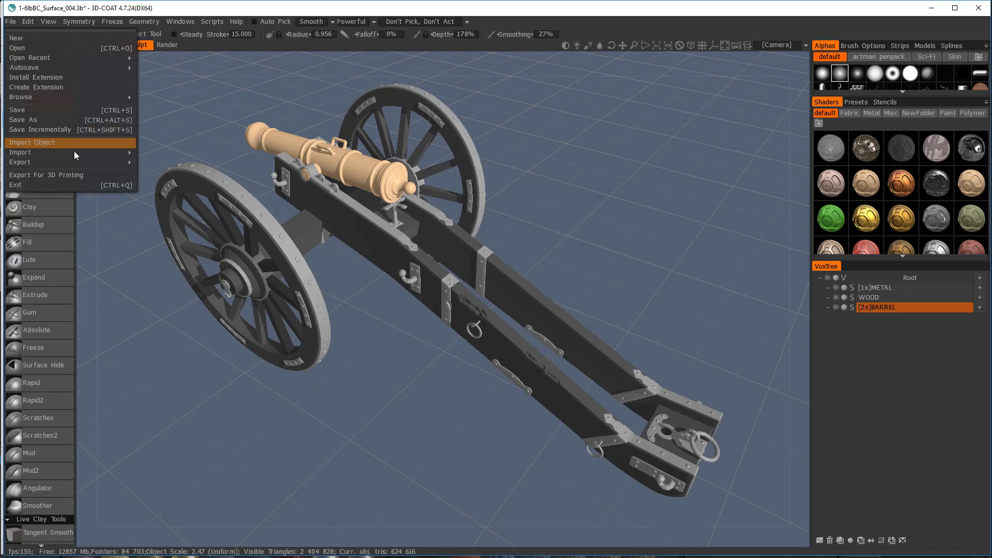
{"action": "mouse_move", "coordinate": [79, 163]}
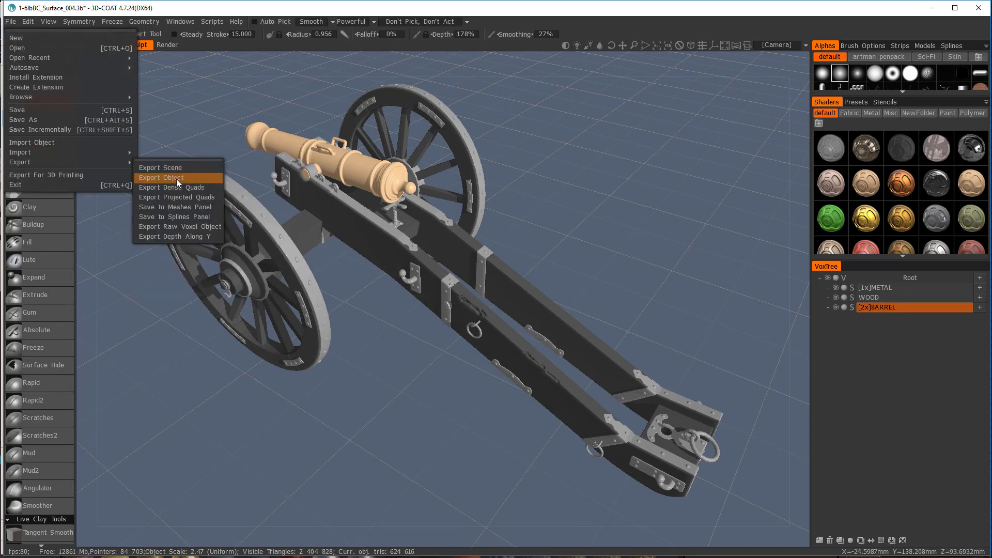
{"action": "left_click", "coordinate": [173, 179]}
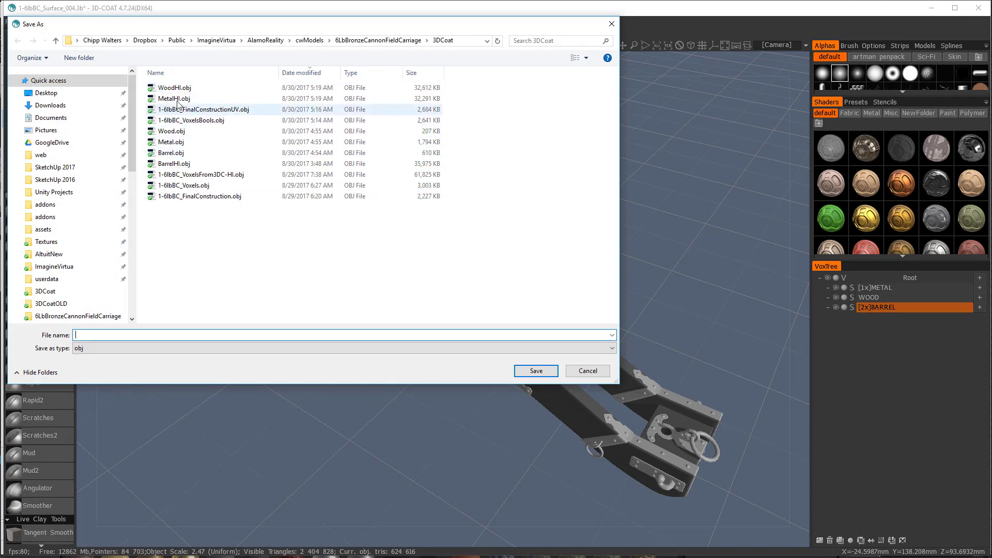
{"action": "left_click", "coordinate": [174, 164]}
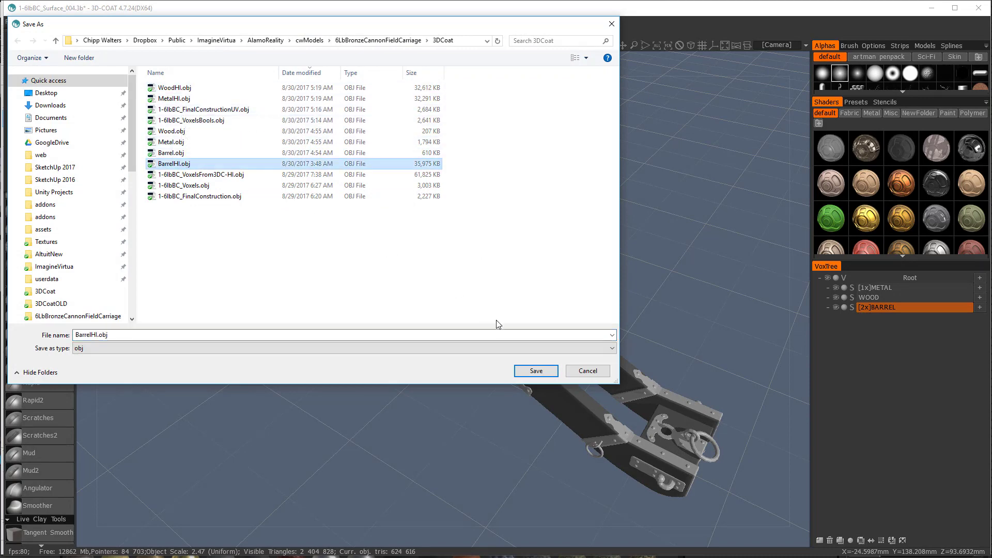
{"action": "left_click", "coordinate": [534, 371]}
{"action": "left_click", "coordinate": [912, 367]}
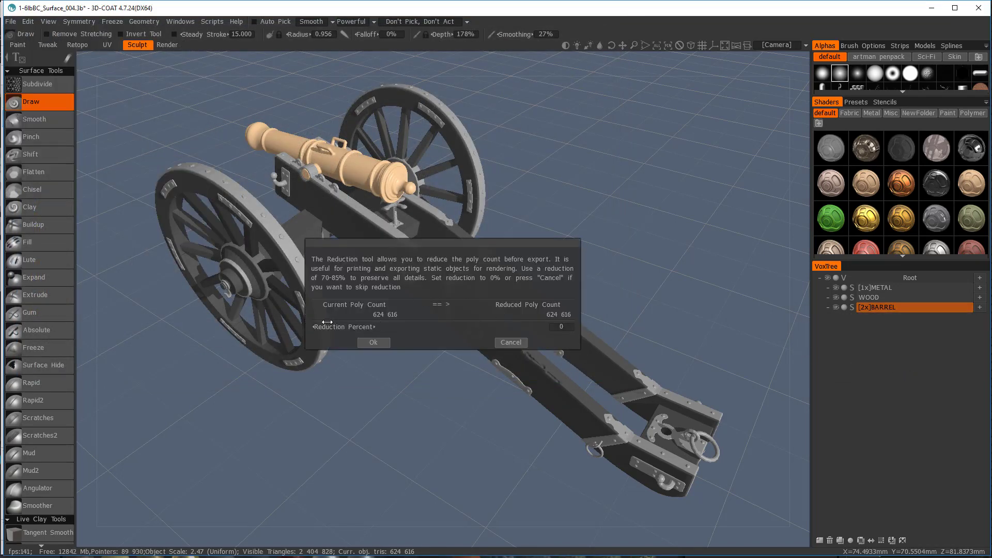
{"action": "left_click", "coordinate": [382, 342]}
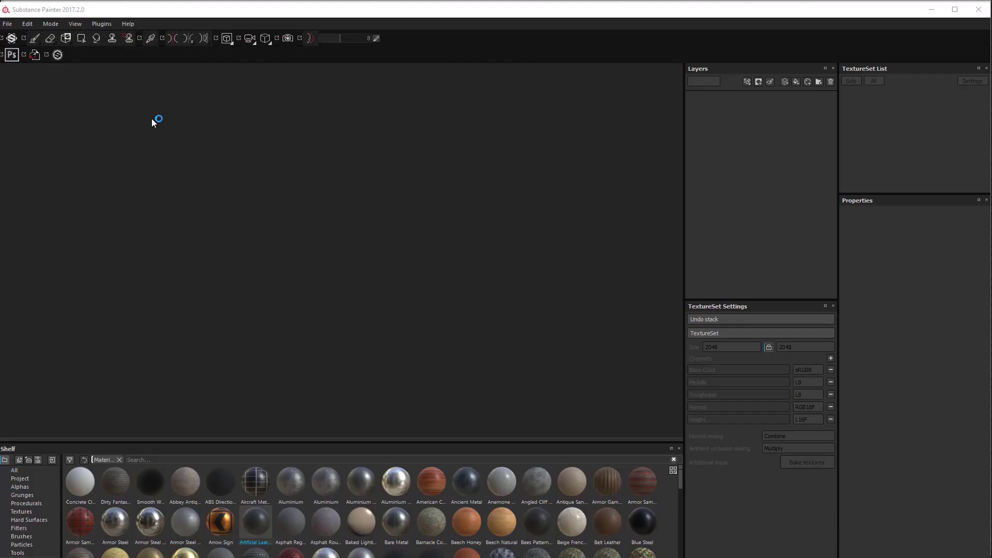
Step: In Substance Painter, create a new project from the mesh 1-6lbBC_FinalConstructionUV.obj with OpenGL normals and 2048 document resolution
{"action": "left_click", "coordinate": [7, 24]}
{"action": "left_click", "coordinate": [27, 24]}
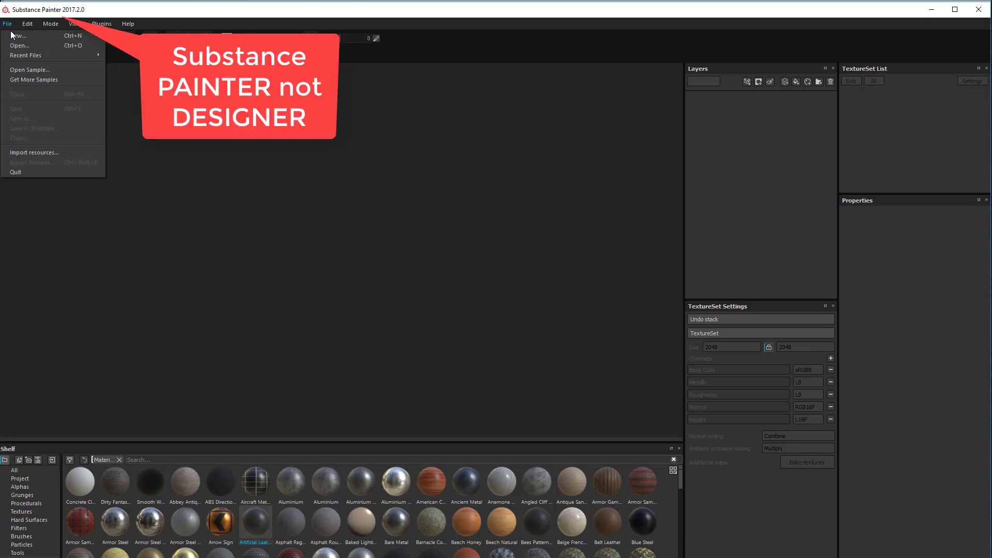
{"action": "left_click", "coordinate": [15, 35]}
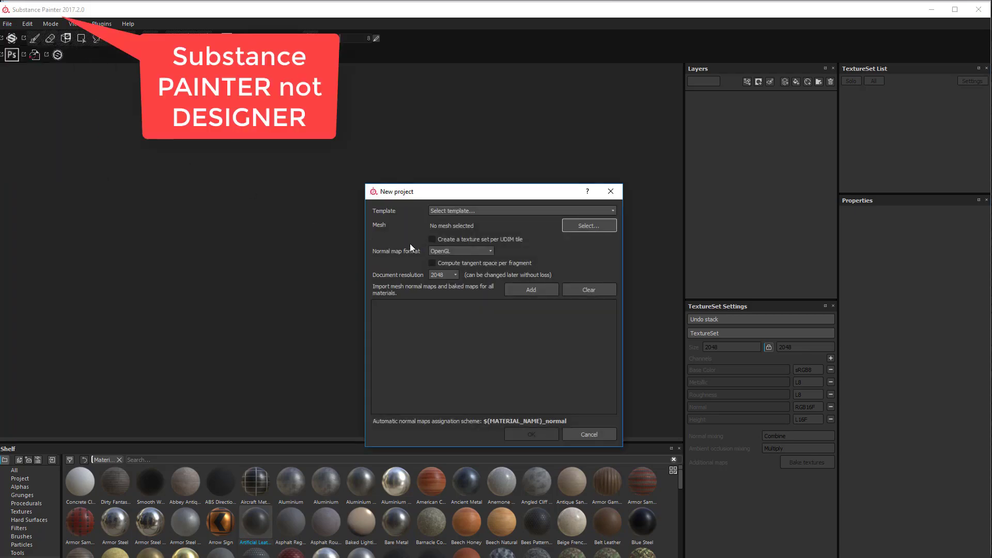
{"action": "left_click", "coordinate": [584, 226]}
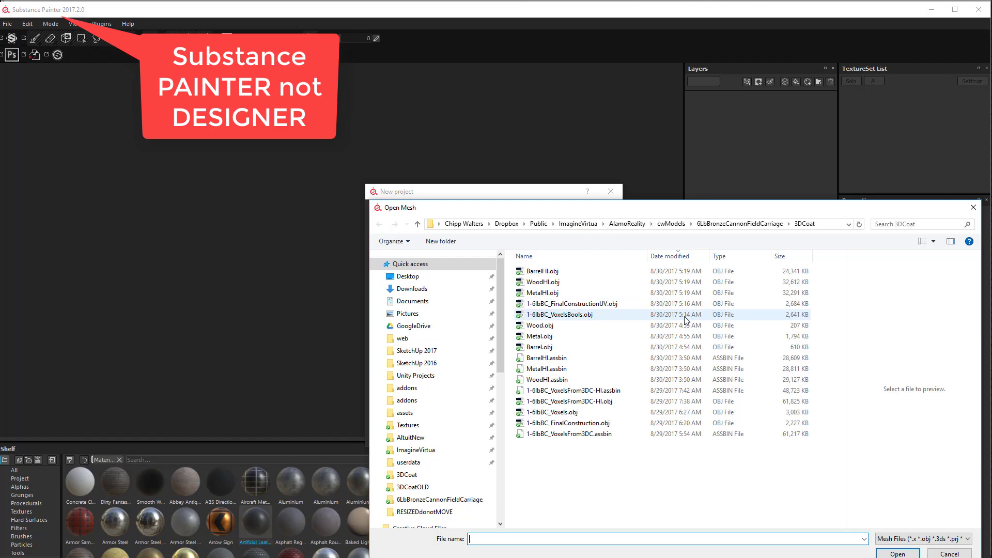
{"action": "double_click", "coordinate": [612, 304]}
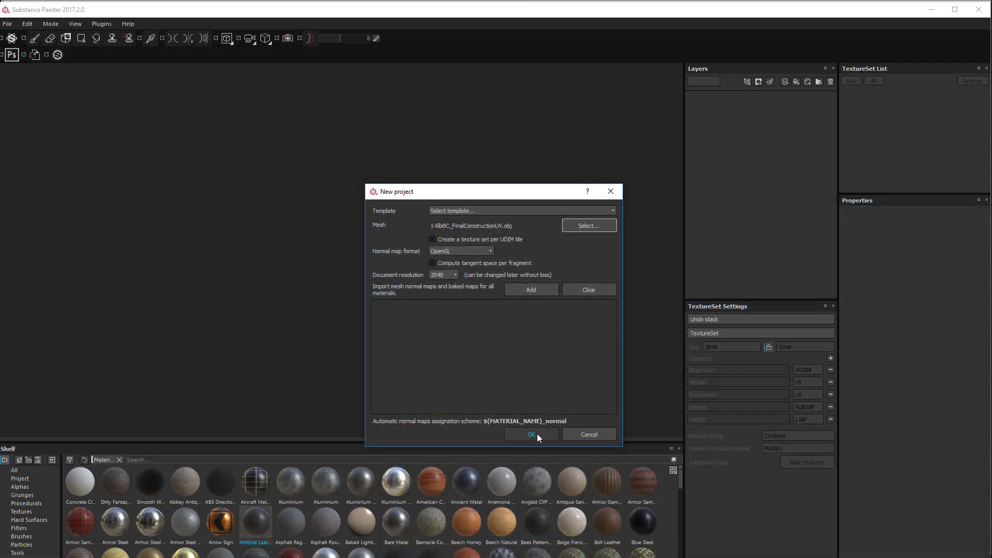
{"action": "left_click", "coordinate": [531, 434]}
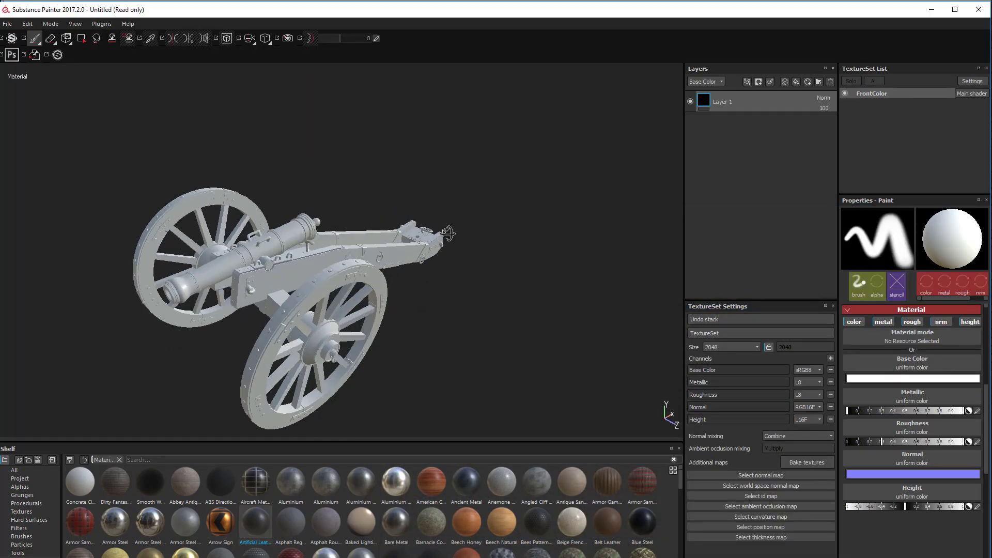
Step: Examine the imported cannon from several sides, compare it with its 2D UV layout, and return to the 3D-only view
{"action": "mouse_move", "coordinate": [447, 233]}
{"action": "left_mouse_down", "text": "alt"}
{"action": "mouse_move", "coordinate": [365, 200]}
{"action": "mouse_move", "coordinate": [328, 275]}
{"action": "mouse_move", "coordinate": [460, 212]}
{"action": "mouse_move", "coordinate": [413, 263]}
{"action": "mouse_move", "coordinate": [458, 246]}
{"action": "left_mouse_up", "text": "alt"}
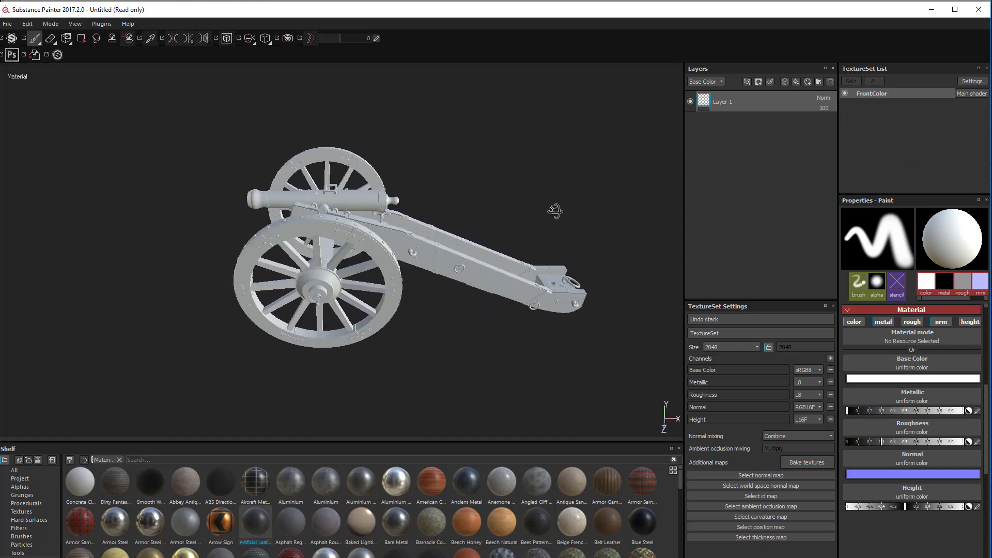
{"action": "mouse_move", "coordinate": [555, 210]}
{"action": "left_mouse_down", "text": "alt"}
{"action": "mouse_move", "coordinate": [615, 210]}
{"action": "mouse_move", "coordinate": [540, 191]}
{"action": "left_mouse_up", "text": "alt"}
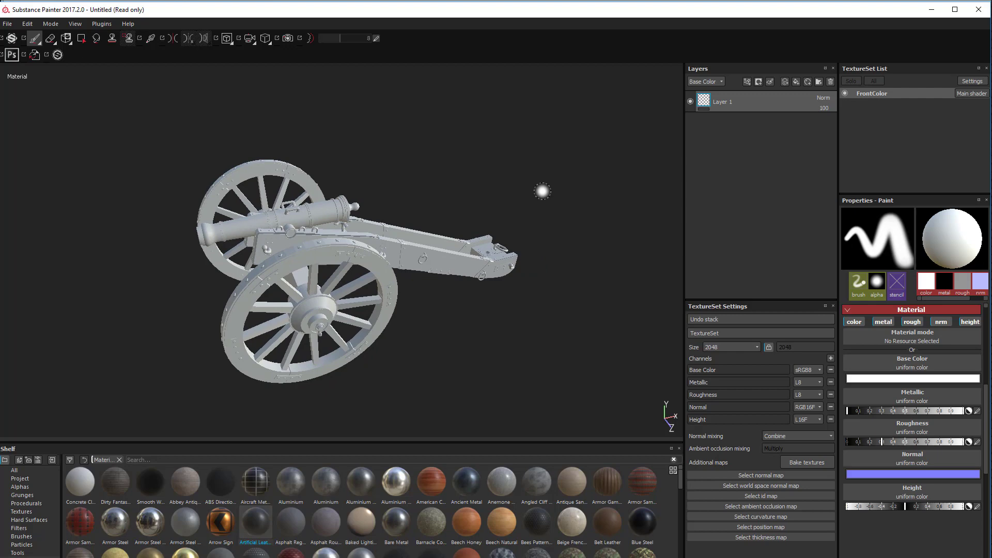
{"action": "key", "text": "F1"}
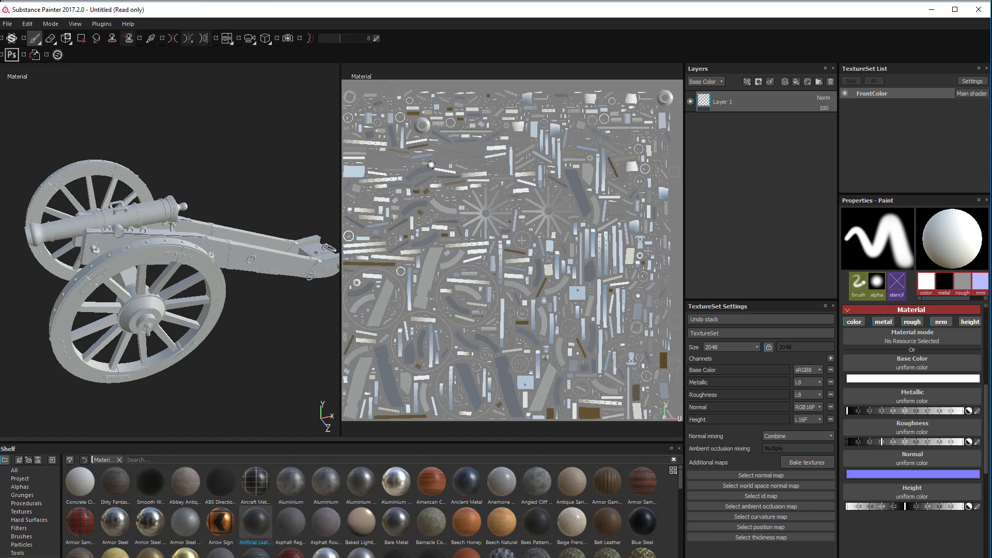
{"action": "key", "text": "F2"}
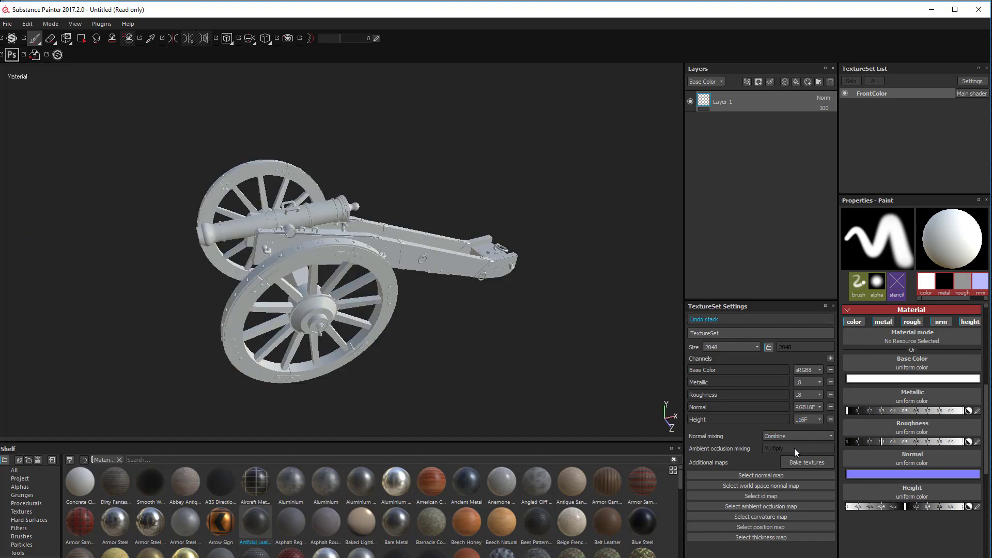
Step: Set up the ID map bake with Mesh ID as the color source and Random as the color generator
{"action": "left_click", "coordinate": [811, 463]}
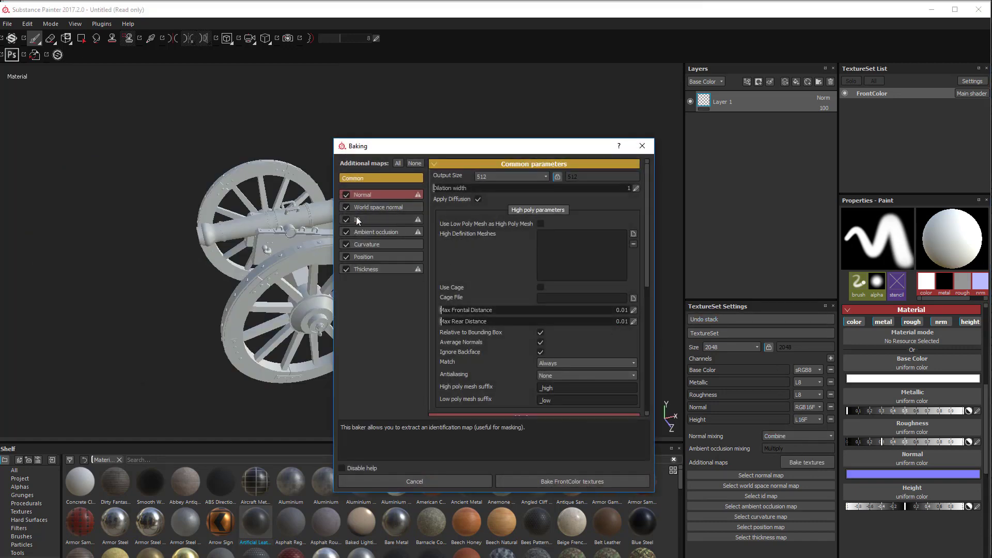
{"action": "left_click", "coordinate": [370, 218]}
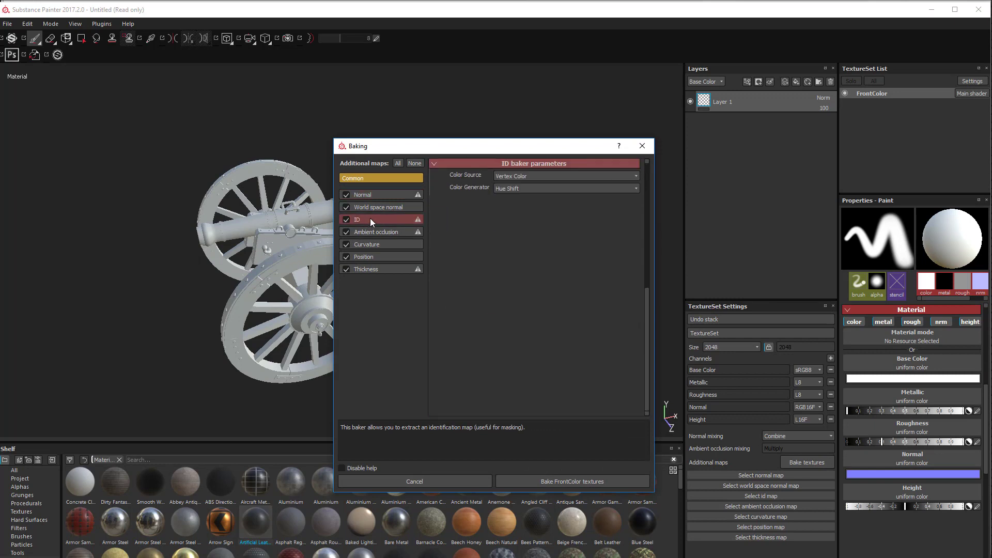
{"action": "left_click", "coordinate": [516, 177]}
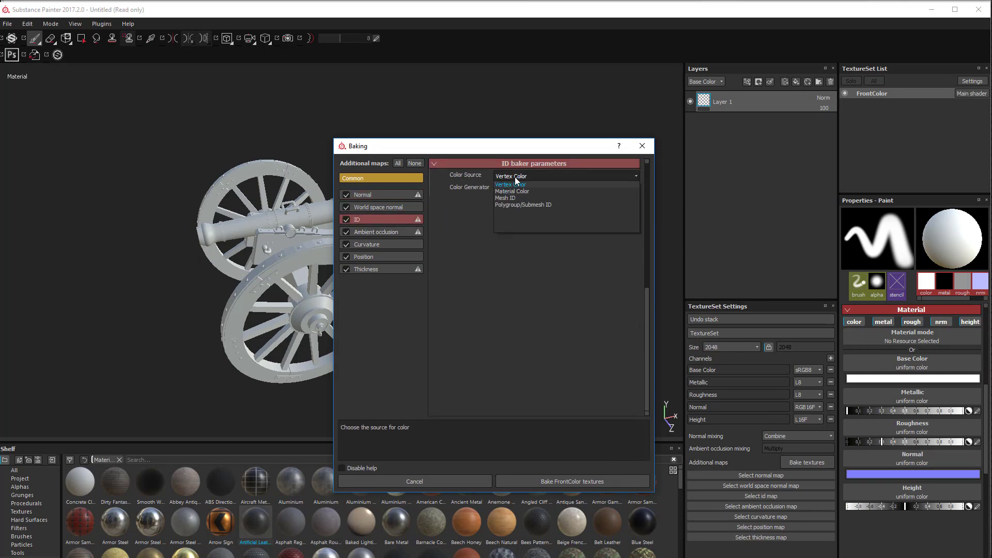
{"action": "left_click", "coordinate": [514, 197]}
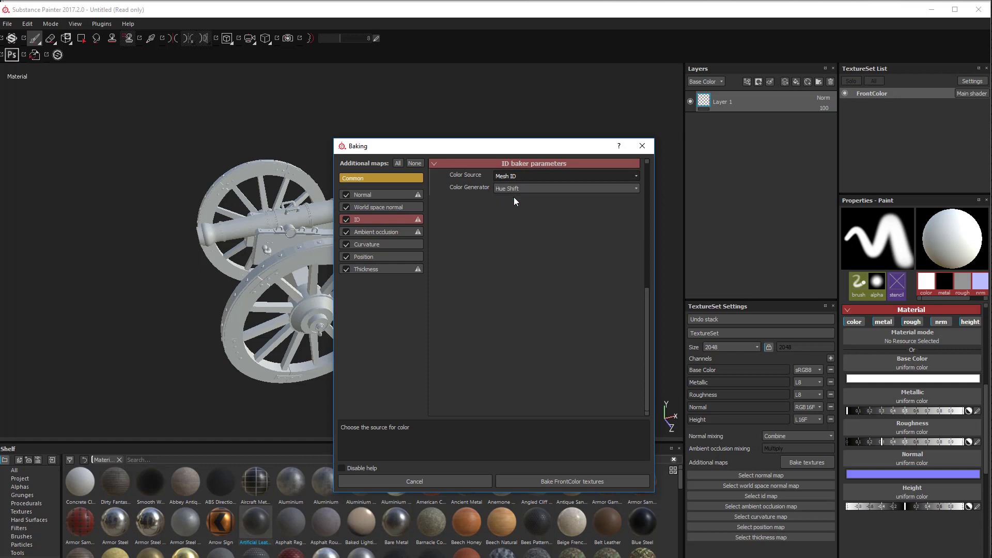
{"action": "left_click", "coordinate": [515, 188]}
{"action": "left_click", "coordinate": [507, 203]}
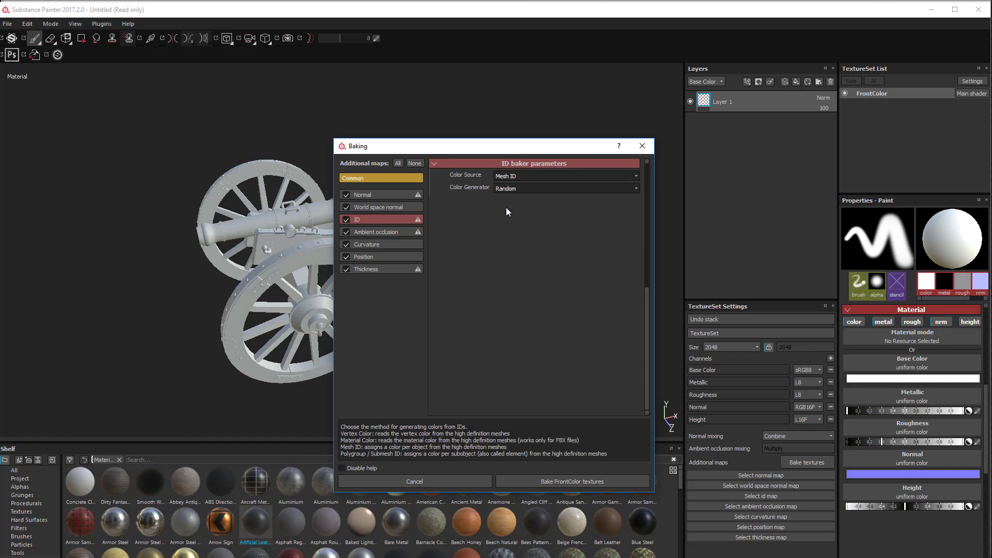
Step: Add BarrelHI.obj, WoodHI.obj and MetalHI.obj as the high definition meshes for baking
{"action": "left_click", "coordinate": [363, 178]}
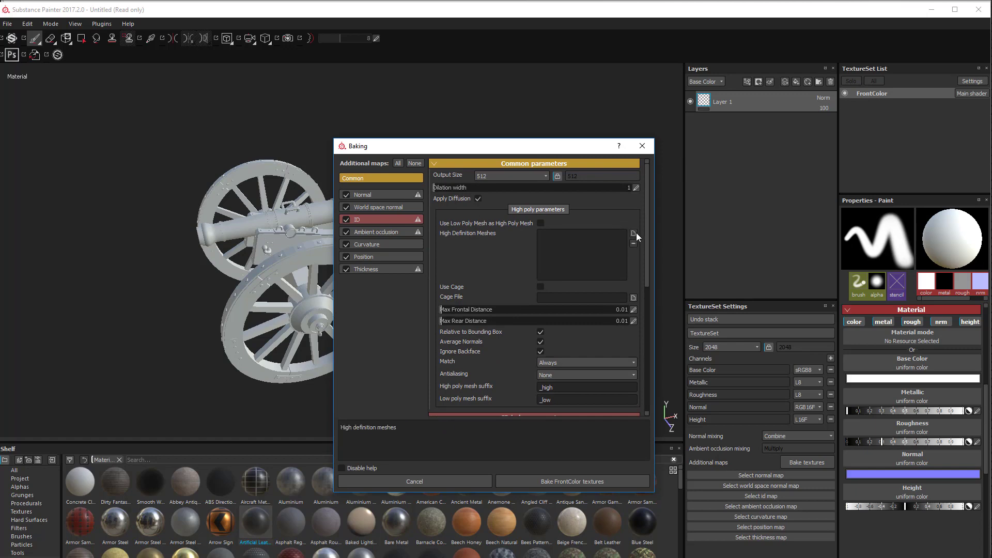
{"action": "left_click", "coordinate": [633, 233]}
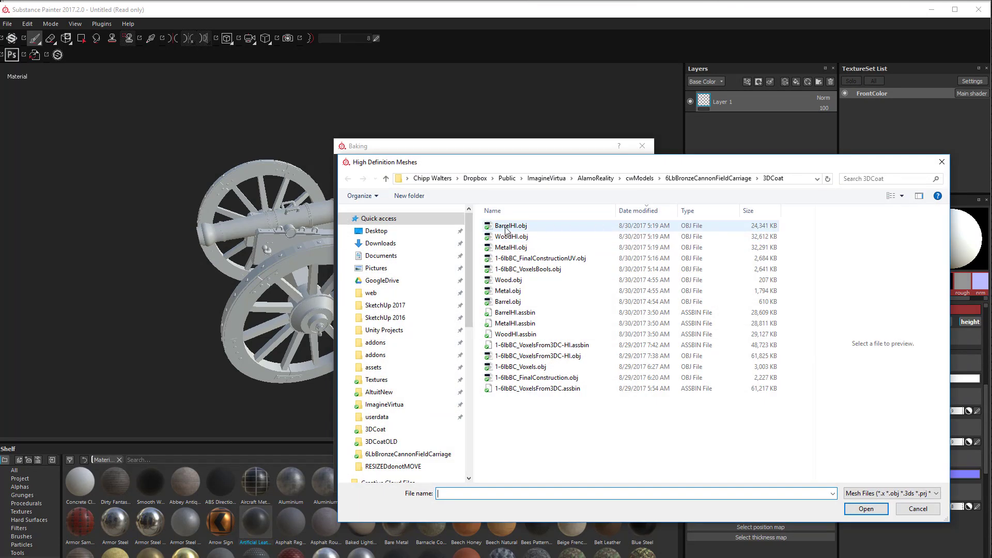
{"action": "double_click", "coordinate": [507, 227]}
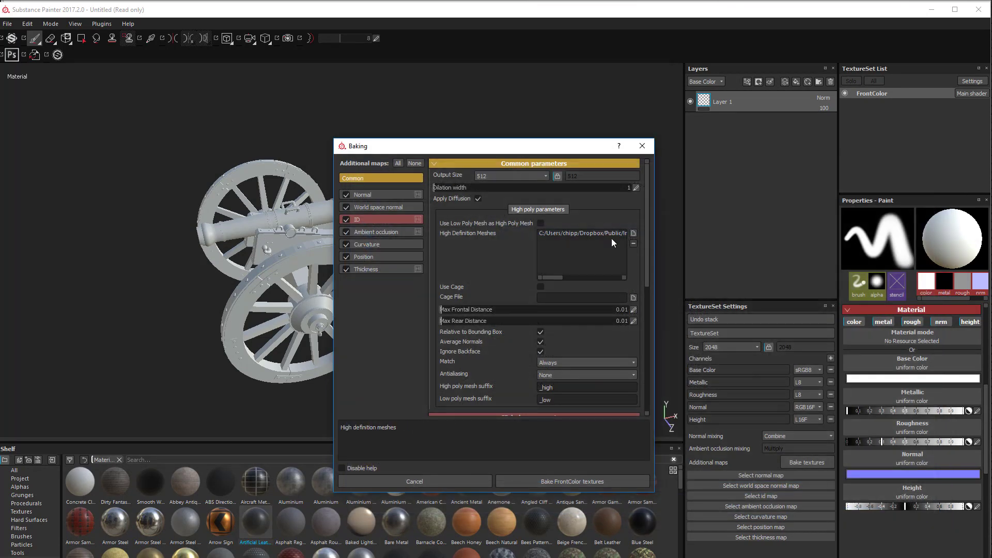
{"action": "left_click", "coordinate": [633, 233]}
{"action": "double_click", "coordinate": [514, 237]}
{"action": "left_click", "coordinate": [633, 233]}
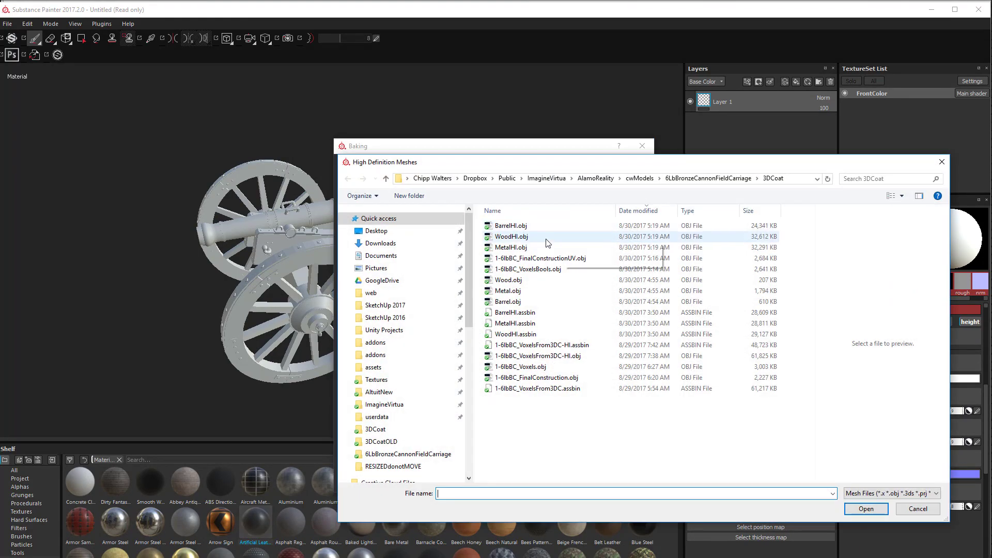
{"action": "double_click", "coordinate": [520, 248]}
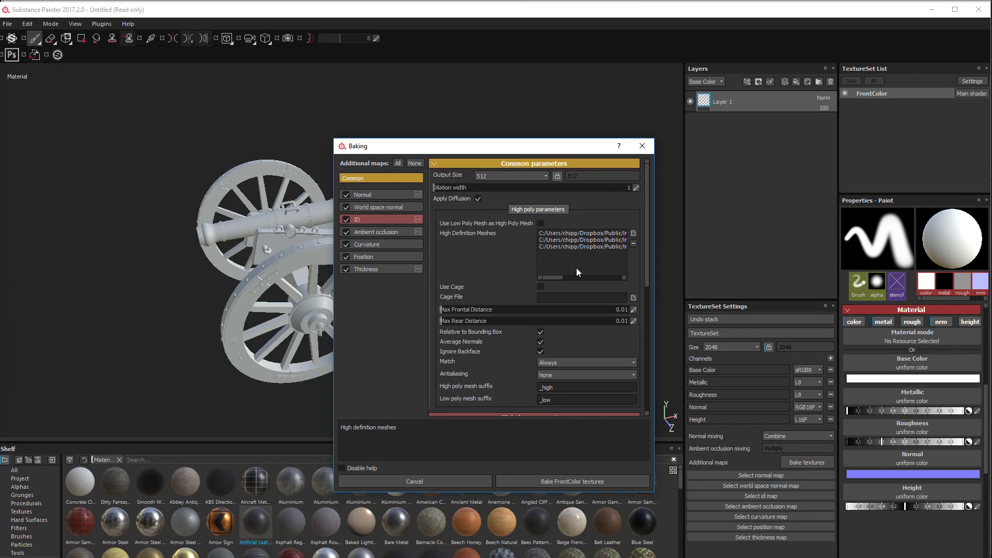
Step: Set the max frontal distance to 0.03 and the max rear distance to 0.025, and bake all the FrontColor texture maps
{"action": "left_click", "coordinate": [444, 322]}
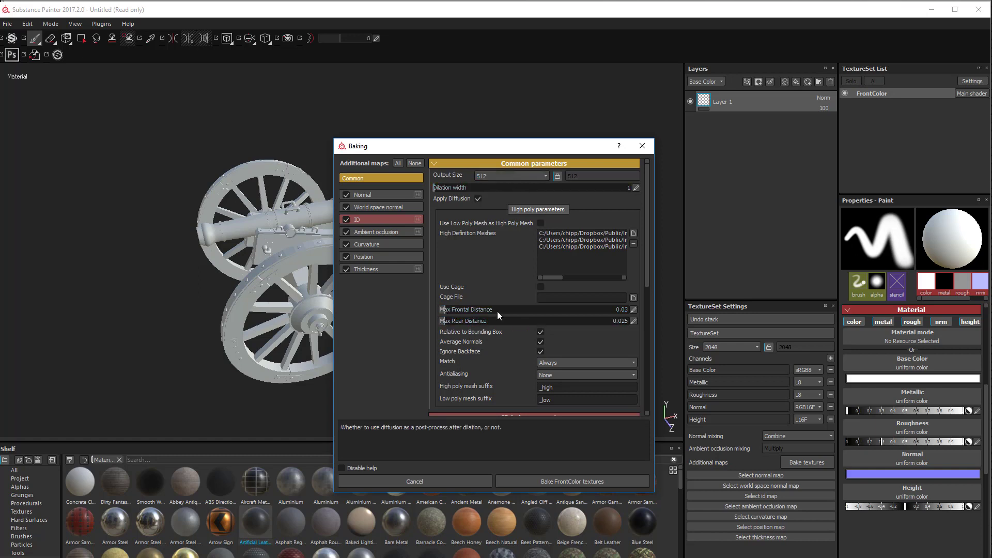
{"action": "left_click", "coordinate": [564, 480]}
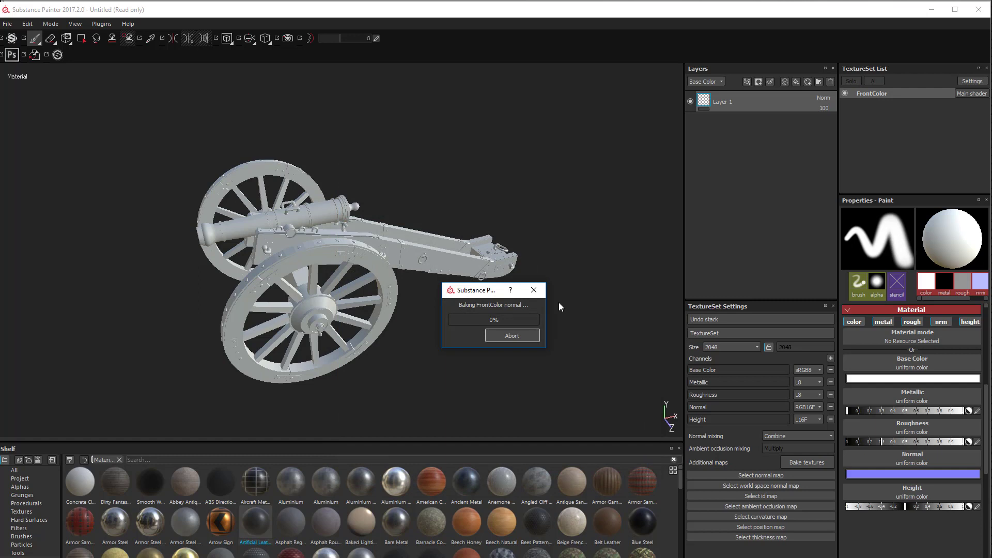
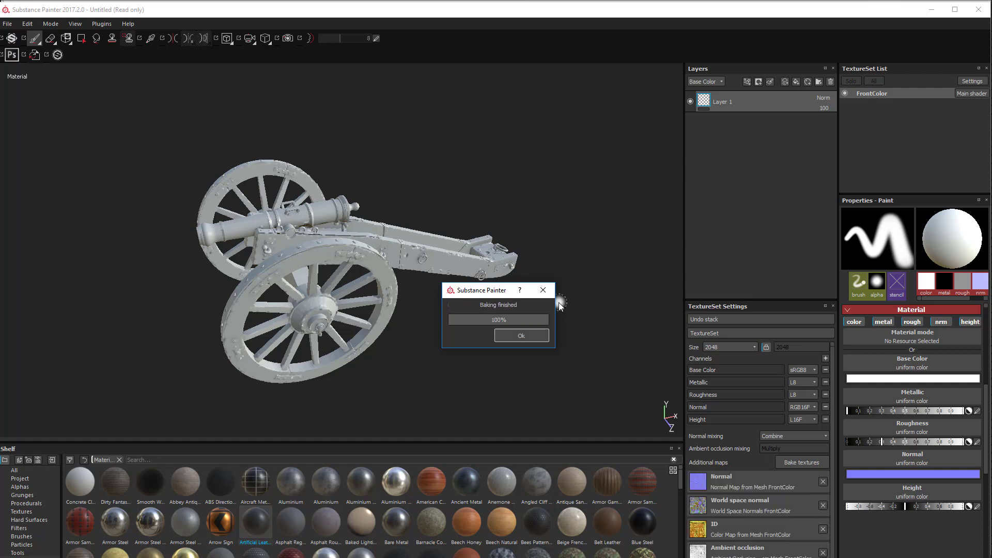
{"action": "key", "text": "Return"}
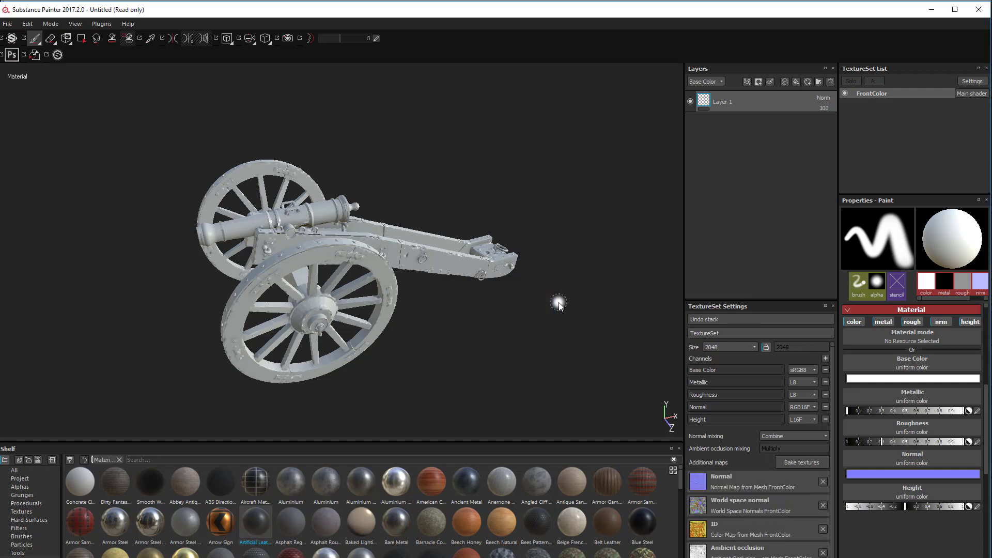
Step: Inspect the baked detail on the cannon's trail, metal fittings, barrel and wheels up close and from several angles
{"action": "left_click_drag", "start_coordinate": [566, 195], "coordinate": [580, 210], "text": "alt"}
{"action": "right_click_drag", "start_coordinate": [581, 217], "coordinate": [584, 320], "text": "alt"}
{"action": "middle_click_drag", "start_coordinate": [584, 320], "coordinate": [428, 269], "text": "alt"}
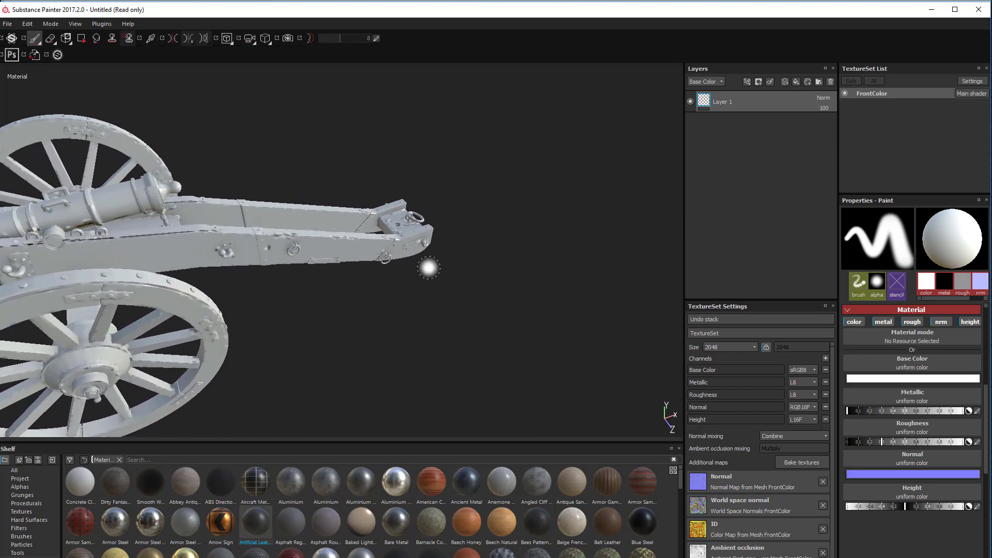
{"action": "right_click_drag", "start_coordinate": [428, 268], "coordinate": [605, 433], "text": "alt"}
{"action": "middle_click_drag", "start_coordinate": [522, 310], "coordinate": [535, 336], "text": "alt"}
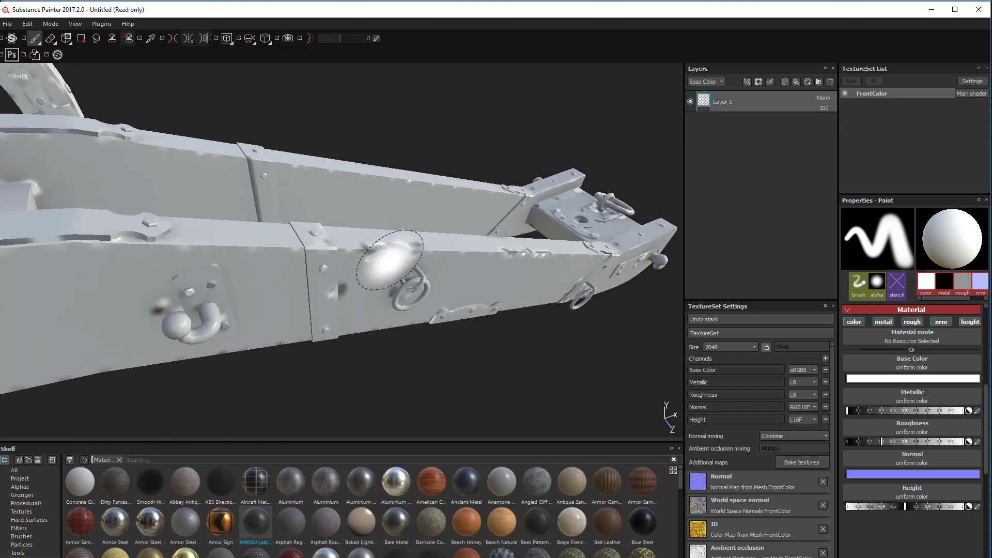
{"action": "right_click_drag", "start_coordinate": [443, 289], "coordinate": [336, 109], "text": "alt"}
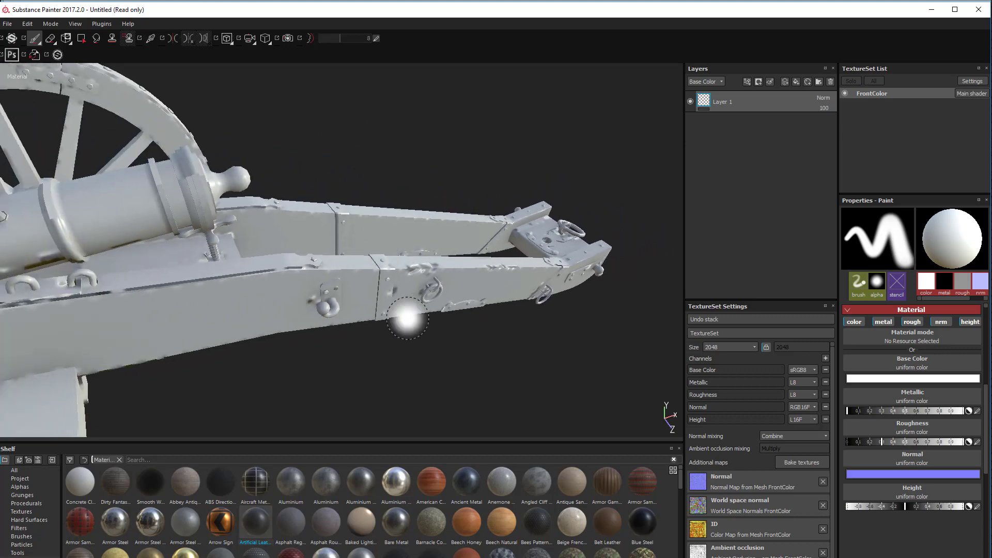
{"action": "right_click_drag", "start_coordinate": [407, 319], "coordinate": [349, 150], "text": "alt"}
{"action": "left_click_drag", "start_coordinate": [406, 356], "coordinate": [403, 279], "text": "alt"}
{"action": "middle_click_drag", "start_coordinate": [403, 279], "coordinate": [432, 279], "text": "alt"}
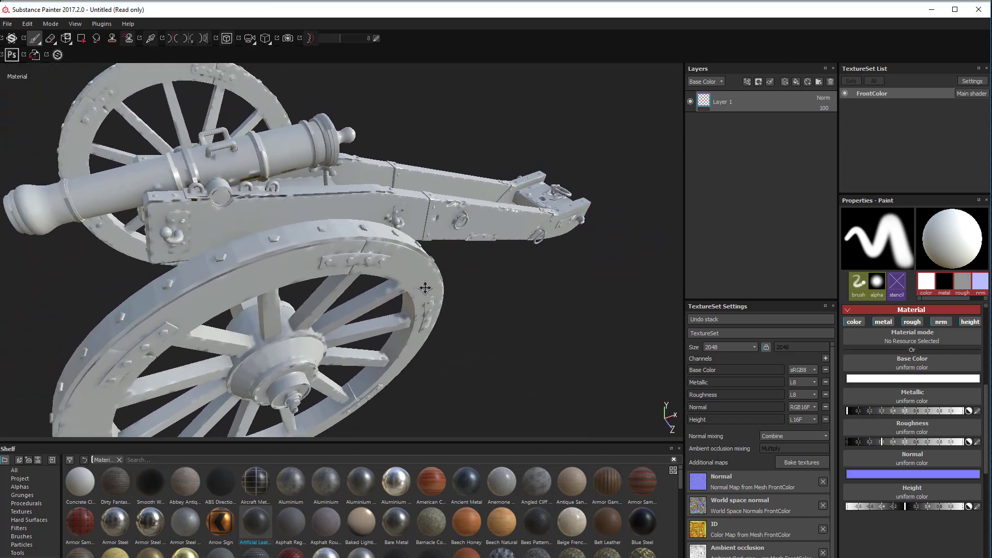
{"action": "scroll", "coordinate": [439, 262], "scroll_direction": "up", "scroll_amount": 1}
{"action": "scroll", "coordinate": [444, 264], "scroll_direction": "down", "scroll_amount": 2}
{"action": "left_click_drag", "start_coordinate": [459, 268], "coordinate": [362, 250], "text": "alt"}
{"action": "middle_click_drag", "start_coordinate": [434, 253], "coordinate": [412, 335], "text": "alt"}
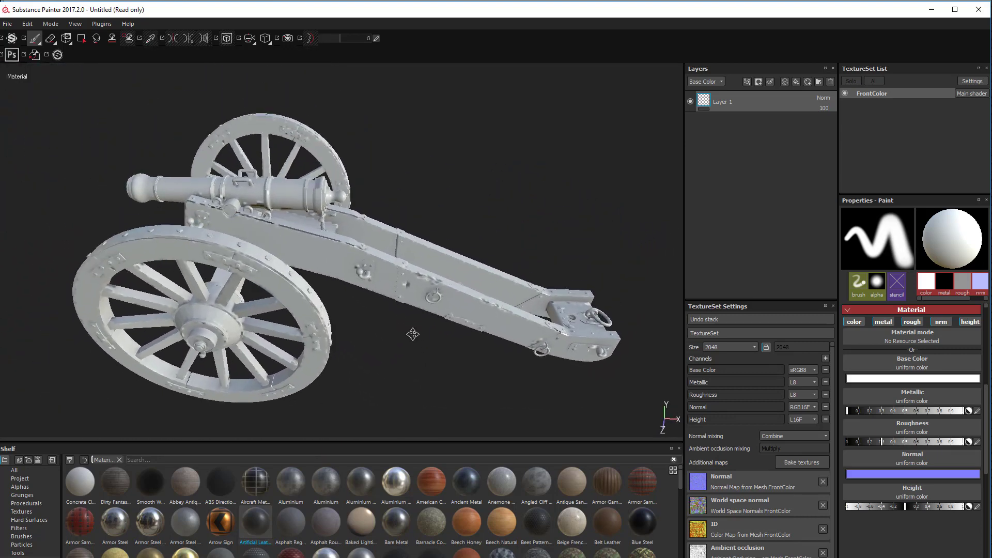
{"action": "right_click_drag", "start_coordinate": [412, 334], "coordinate": [505, 382], "text": "alt"}
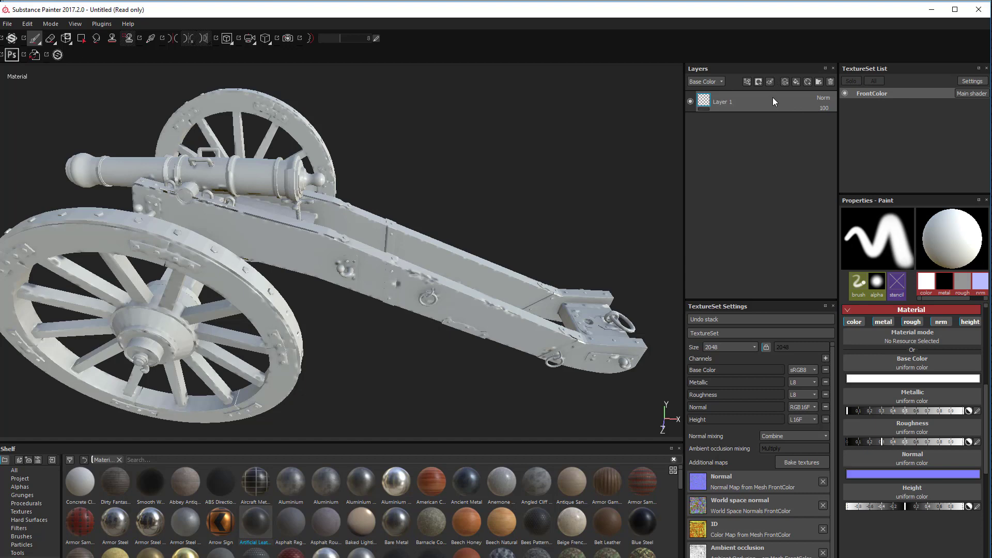
Step: Add a fill layer above Layer 1 and give it a black mask
{"action": "left_click", "coordinate": [795, 82]}
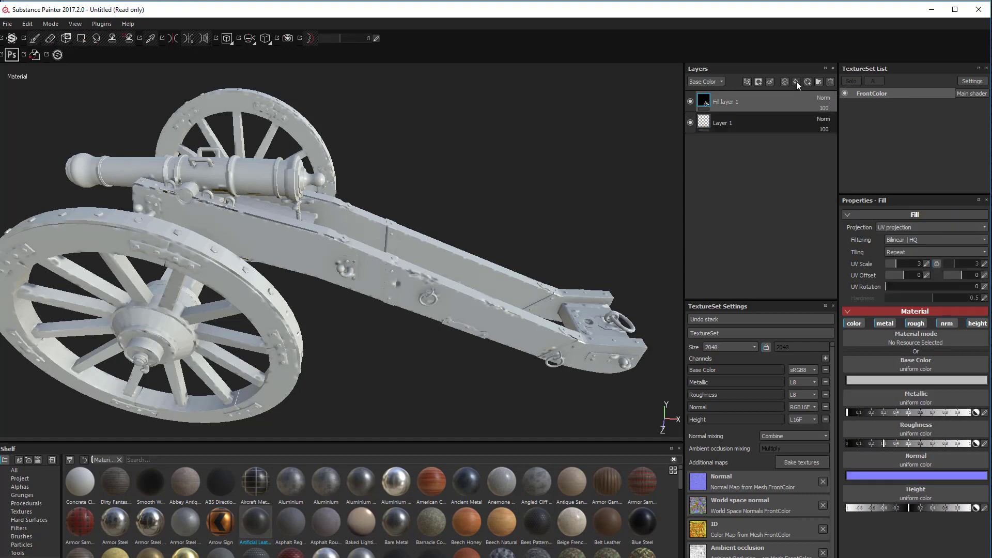
{"action": "right_click", "coordinate": [768, 101]}
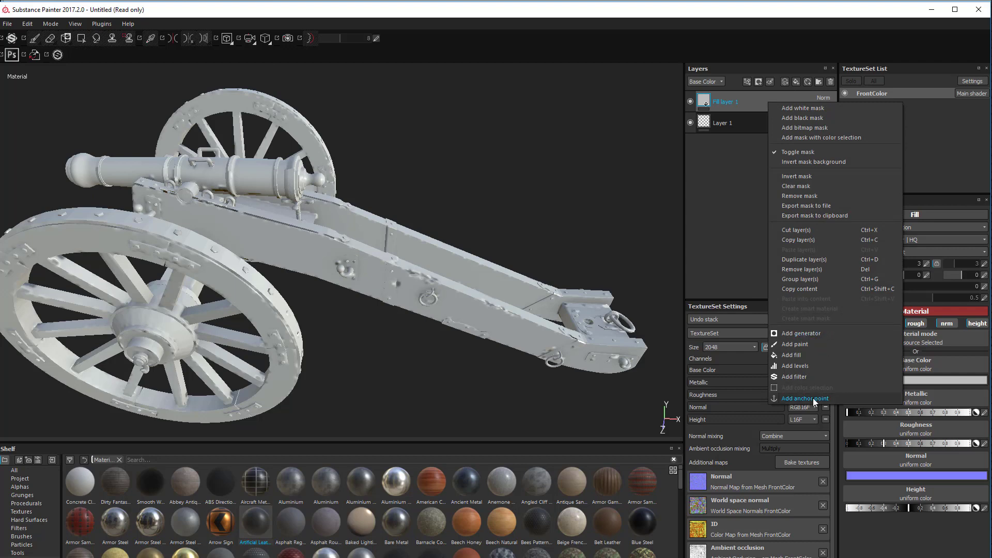
{"action": "left_click", "coordinate": [734, 208]}
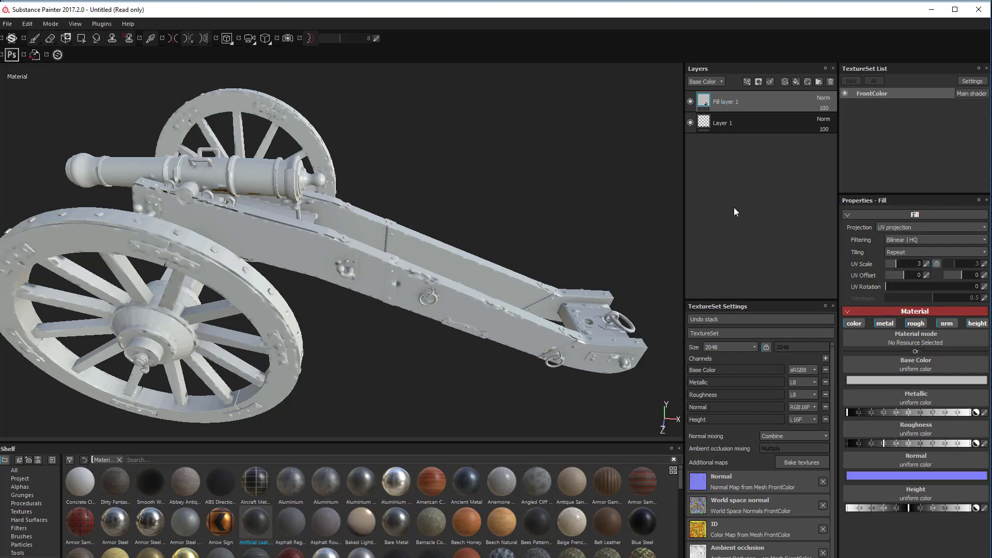
{"action": "right_click", "coordinate": [773, 101]}
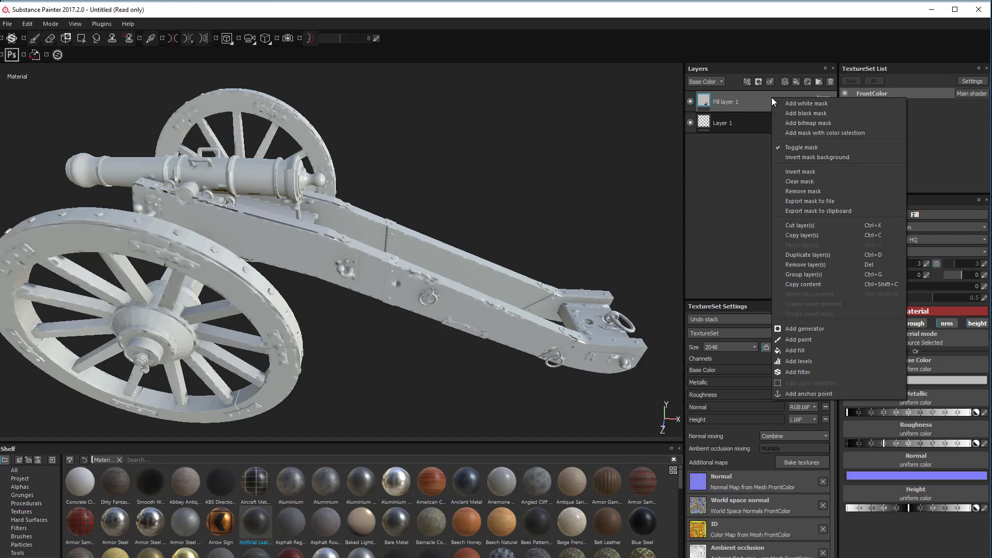
{"action": "left_click", "coordinate": [795, 112]}
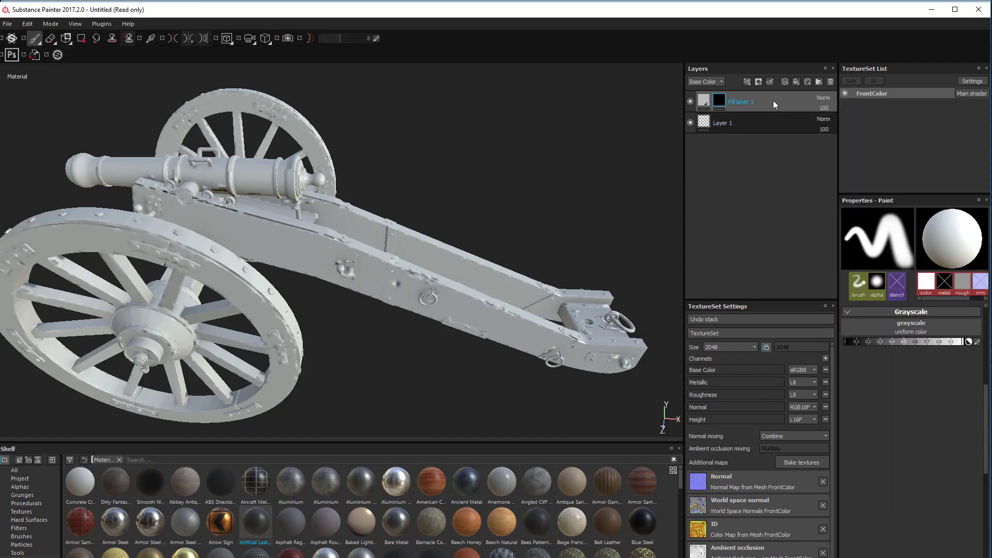
{"action": "left_click", "coordinate": [705, 100]}
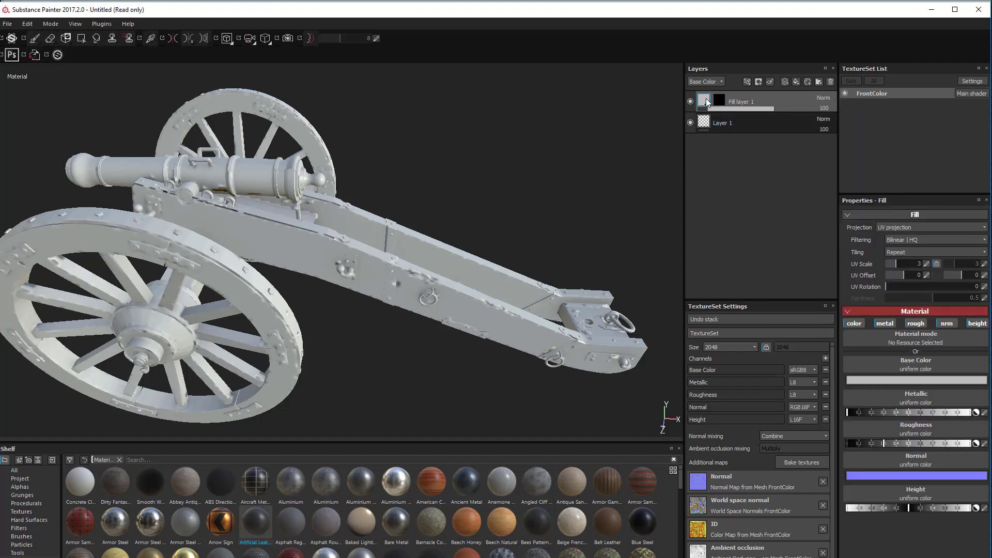
{"action": "right_click", "coordinate": [785, 100]}
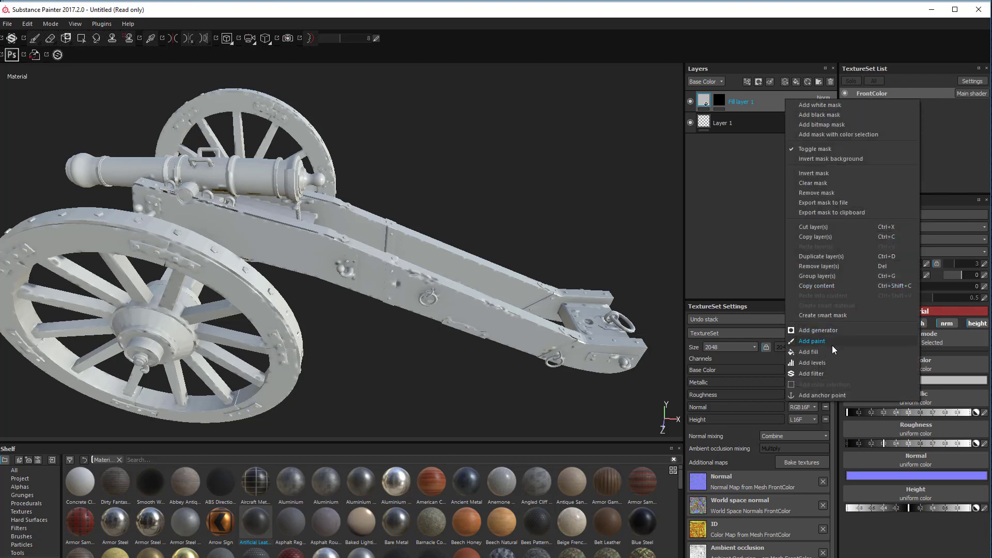
{"action": "left_click", "coordinate": [753, 149]}
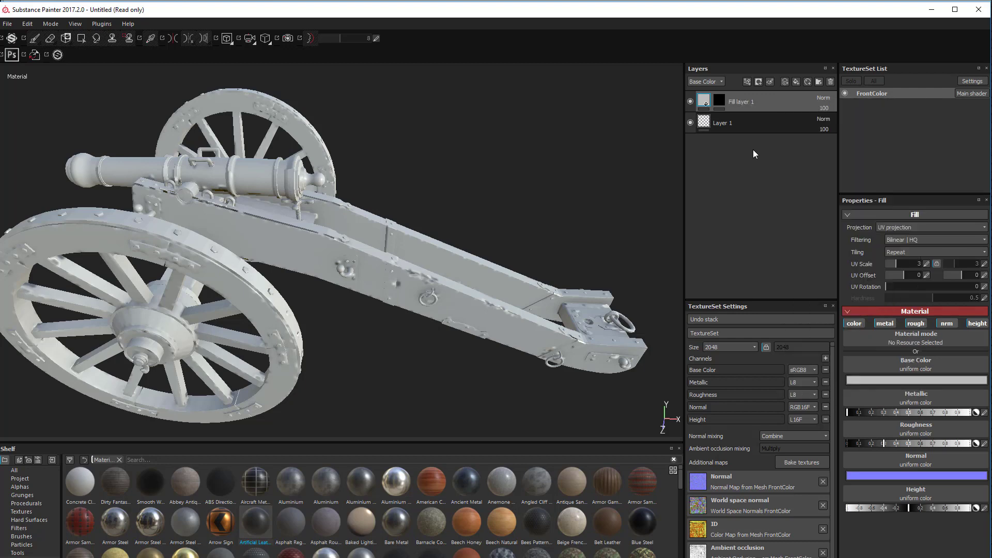
Step: Add a color selection to the fill layer's mask and pick the orange ID color of the wooden parts
{"action": "left_click", "coordinate": [721, 96]}
{"action": "right_click", "coordinate": [721, 99]}
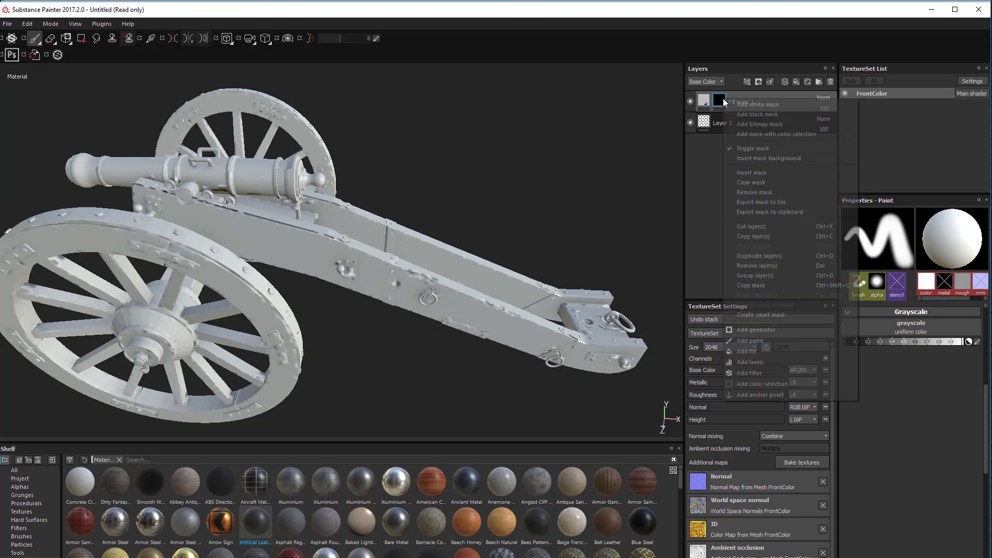
{"action": "left_click", "coordinate": [781, 384]}
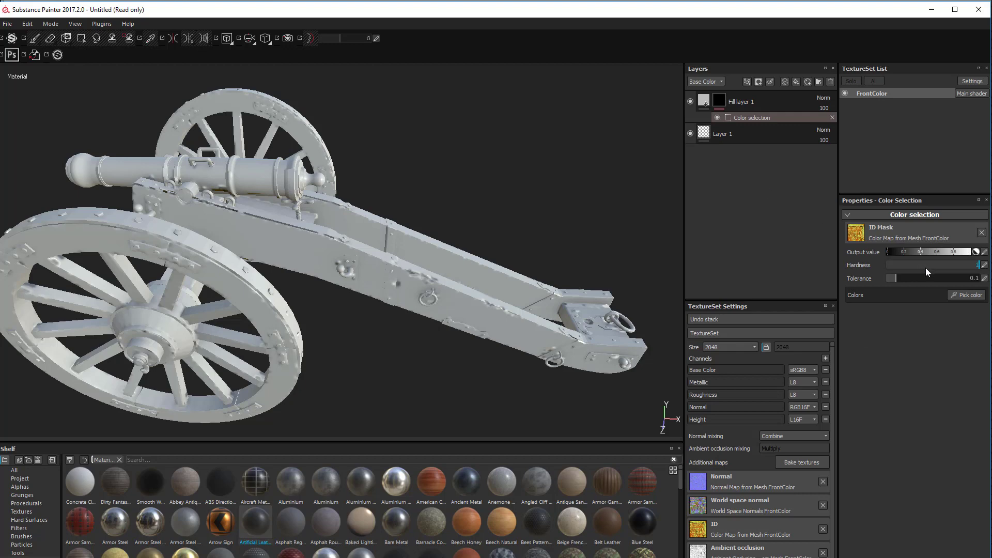
{"action": "left_click", "coordinate": [958, 295]}
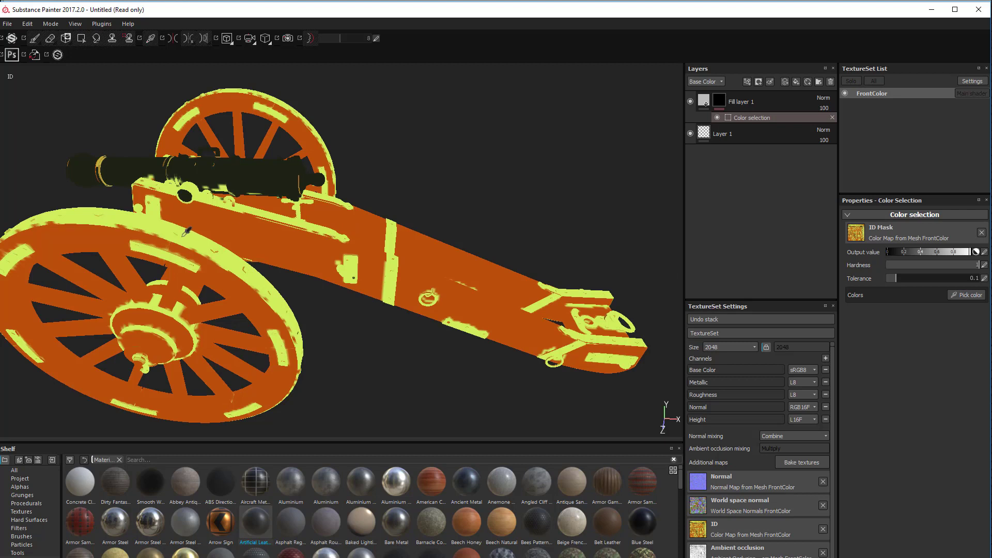
{"action": "left_click", "coordinate": [286, 237]}
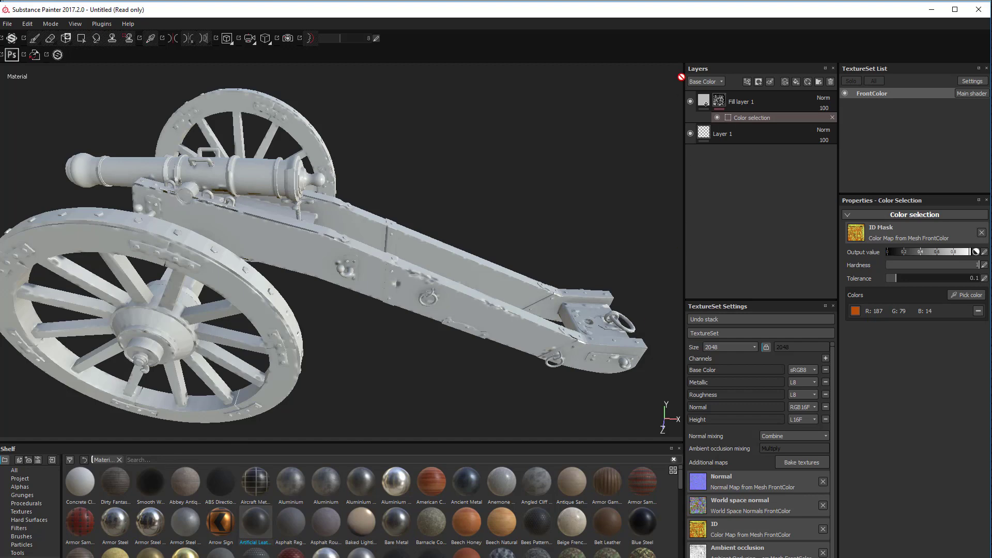
Step: Try the Beech Honey material on the masked fill layer's content and replace it with American Cherry
{"action": "left_click", "coordinate": [706, 102]}
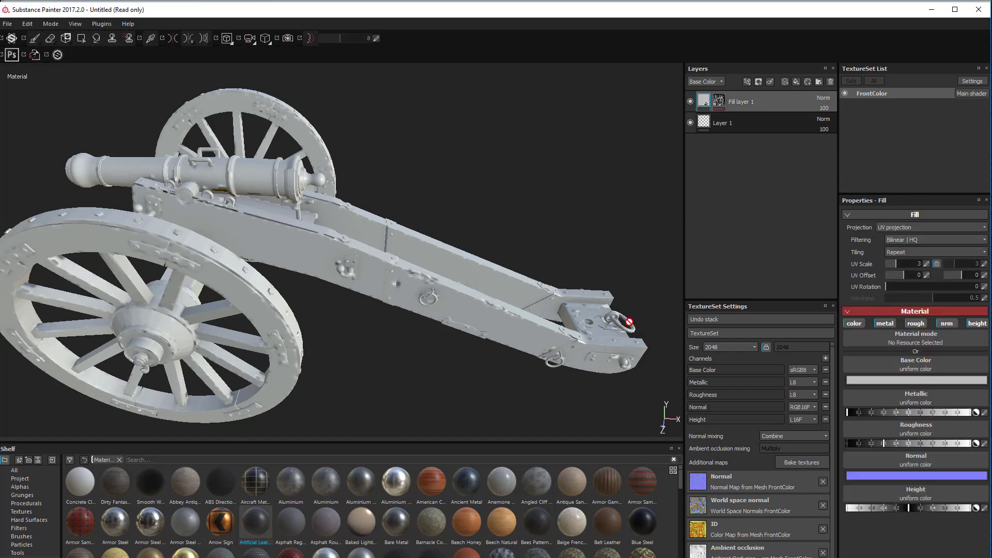
{"action": "left_click", "coordinate": [465, 526]}
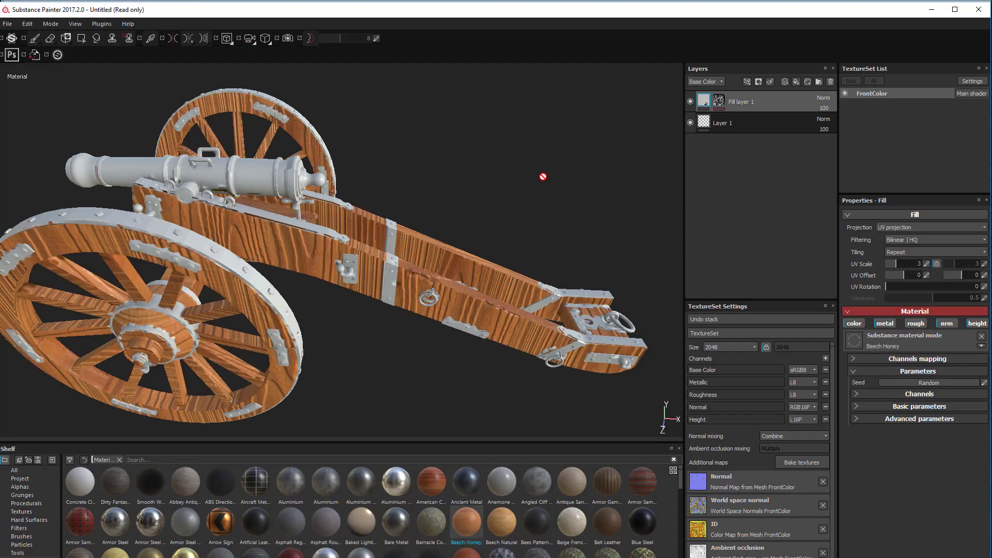
{"action": "left_click", "coordinate": [433, 481]}
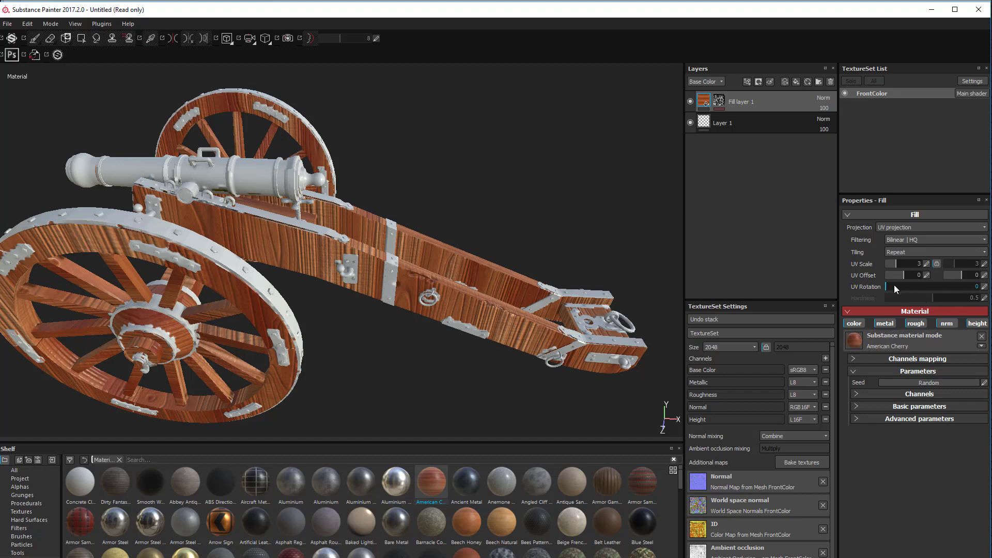
Step: Set the wood fill layer's UV rotation to 89.5 and replace its material with Beige French Granite
{"action": "left_click_drag", "start_coordinate": [894, 288], "coordinate": [926, 288]}
{"action": "left_click_drag", "start_coordinate": [919, 287], "coordinate": [909, 287]}
{"action": "left_click", "coordinate": [573, 518]}
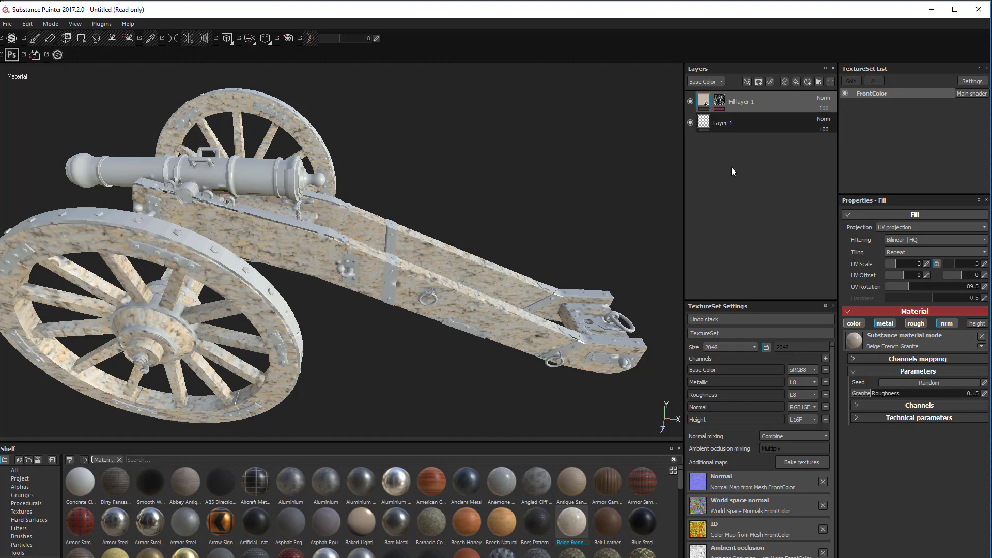
Step: Add a second fill layer above Fill layer 1 and give it a black mask
{"action": "left_click", "coordinate": [796, 82]}
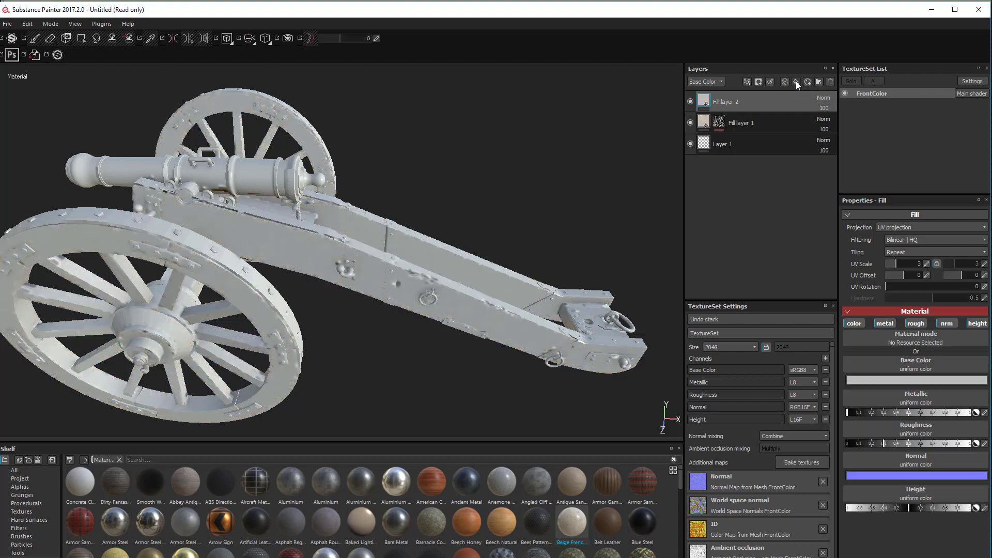
{"action": "right_click", "coordinate": [779, 102]}
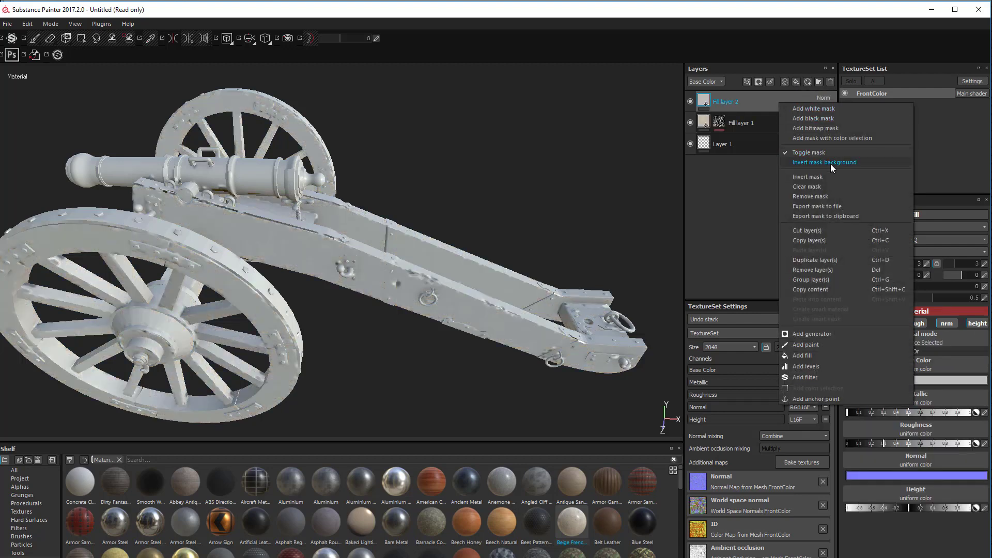
{"action": "left_click", "coordinate": [826, 121]}
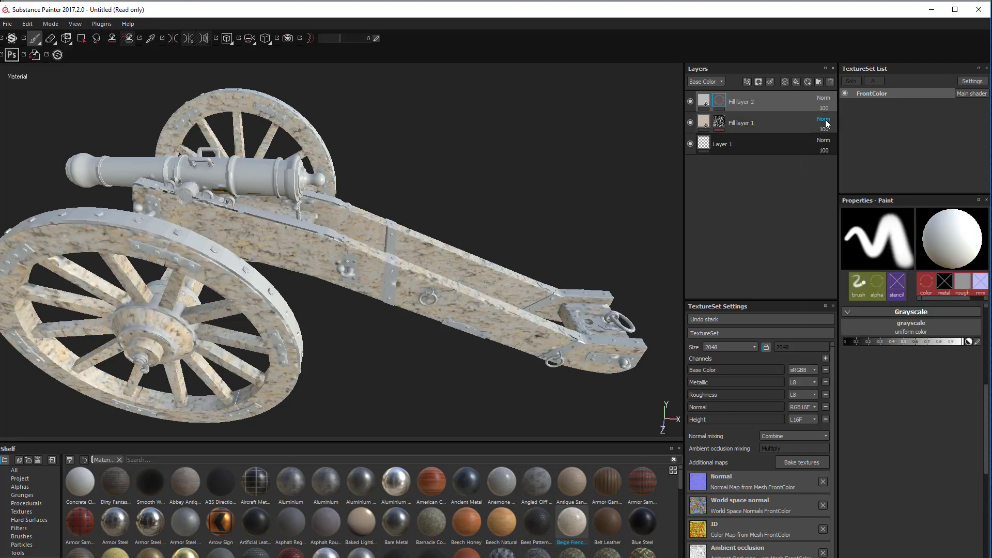
Step: Add a color selection to Fill layer 2's mask and pick the yellow-green ID color of the metal fittings
{"action": "right_click", "coordinate": [721, 99]}
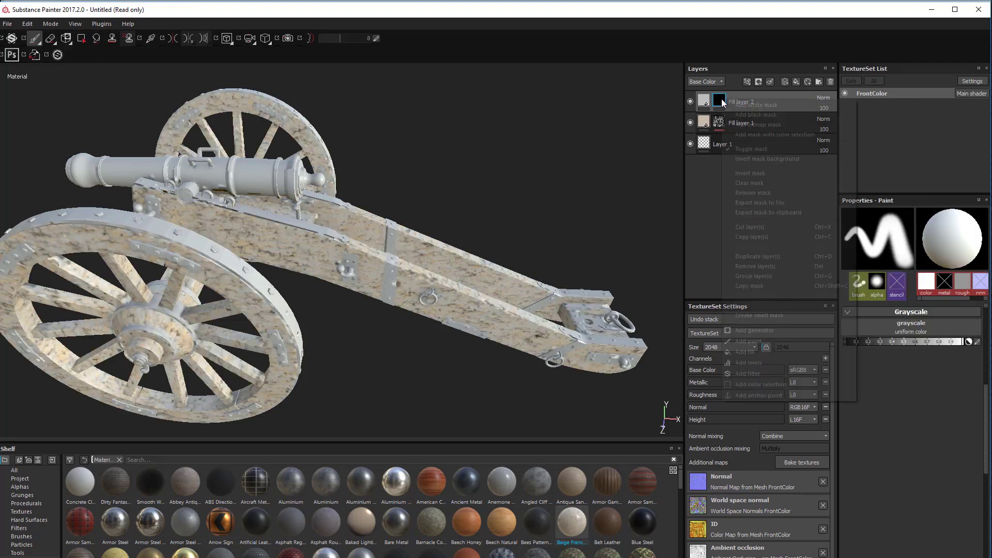
{"action": "left_click", "coordinate": [784, 386]}
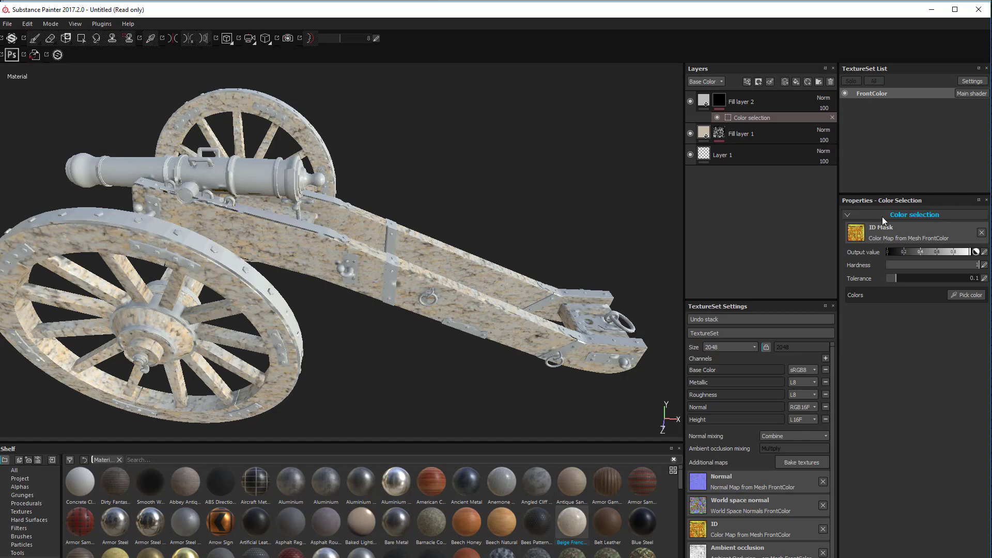
{"action": "left_click", "coordinate": [969, 294]}
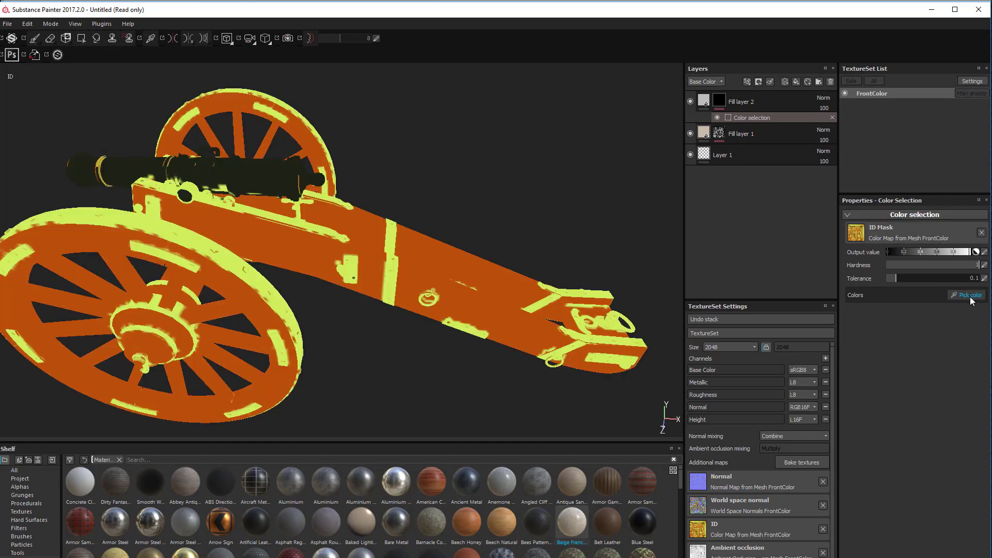
{"action": "left_click", "coordinate": [321, 226]}
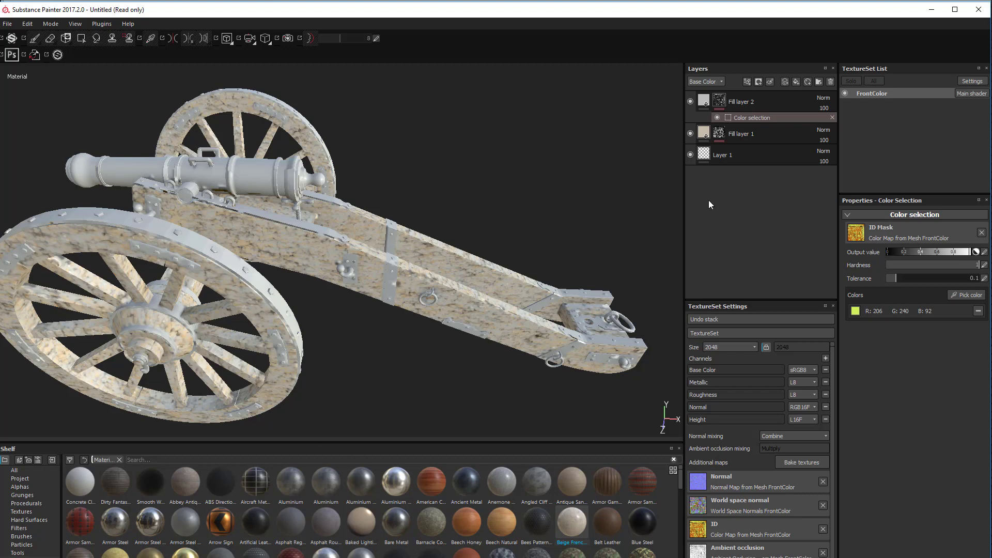
Step: Assign the Aluminium material to the content of Fill layer 2 for the metal fittings
{"action": "left_click_drag", "start_coordinate": [706, 102], "coordinate": [386, 447]}
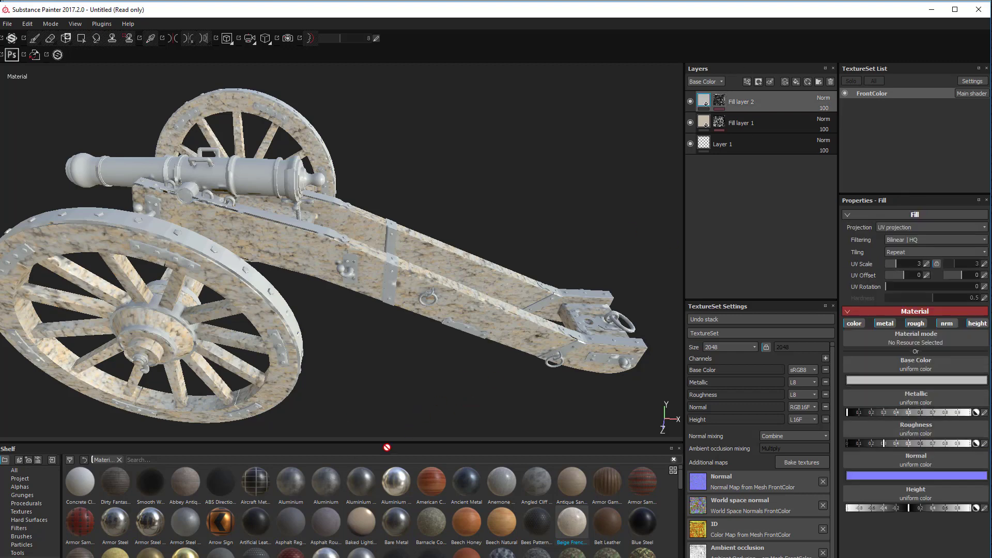
{"action": "left_click", "coordinate": [329, 482]}
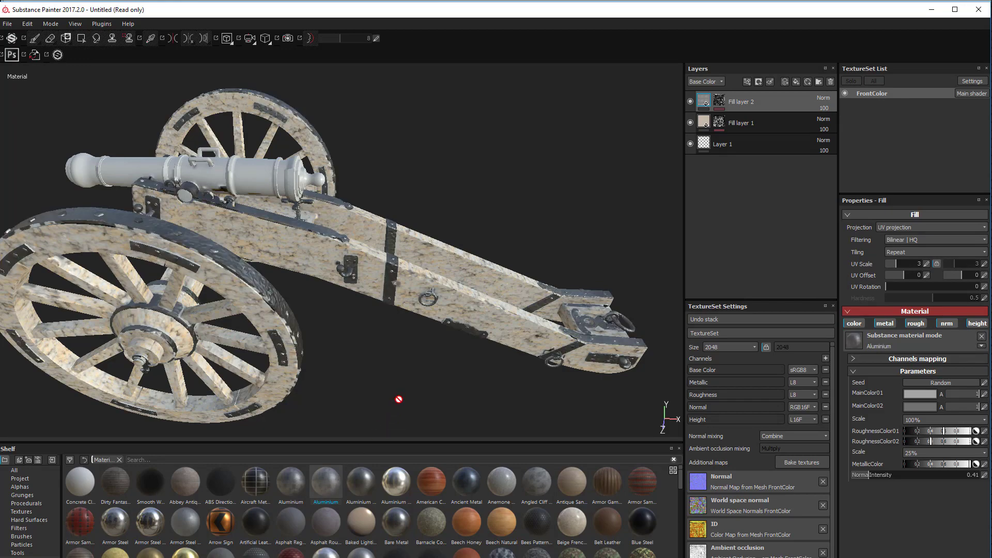
{"action": "left_click_drag", "start_coordinate": [389, 342], "coordinate": [467, 337], "text": "alt"}
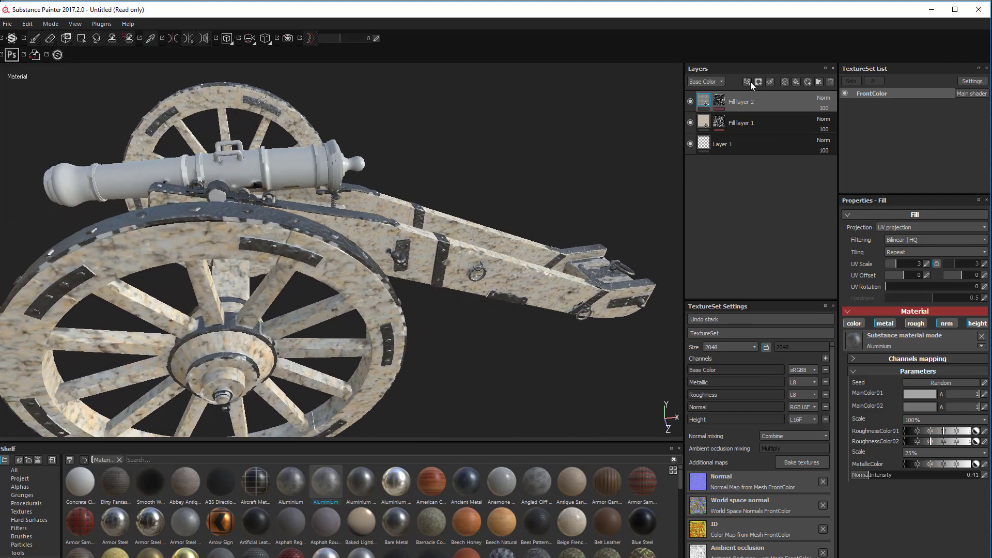
Step: Add a third fill layer above Fill layer 2 and give it a black mask
{"action": "left_click", "coordinate": [796, 81]}
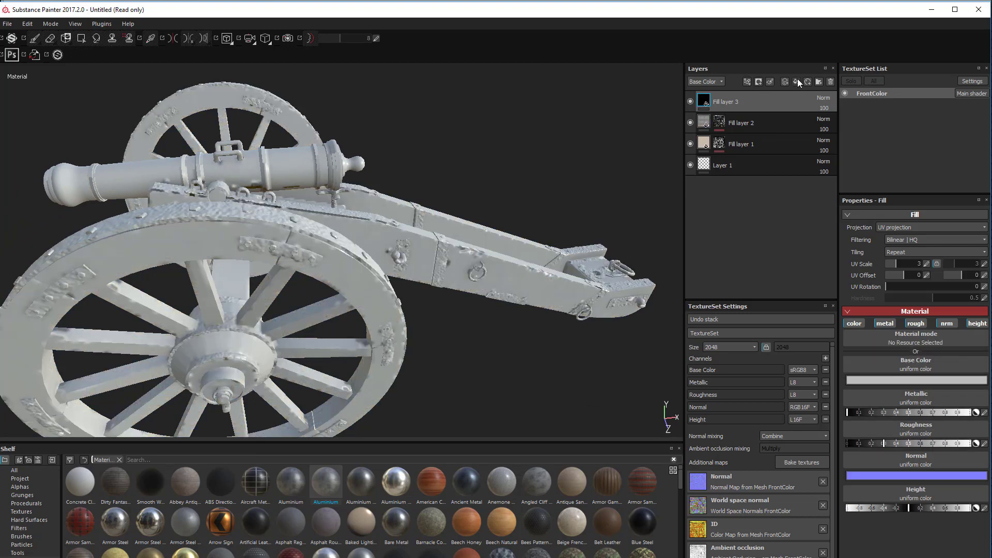
{"action": "right_click", "coordinate": [770, 99]}
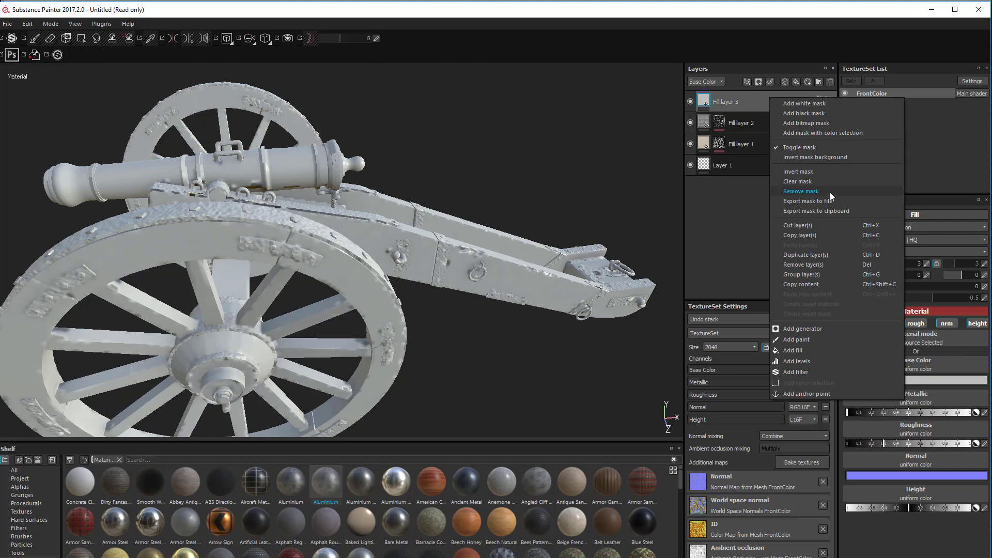
{"action": "left_click", "coordinate": [826, 113]}
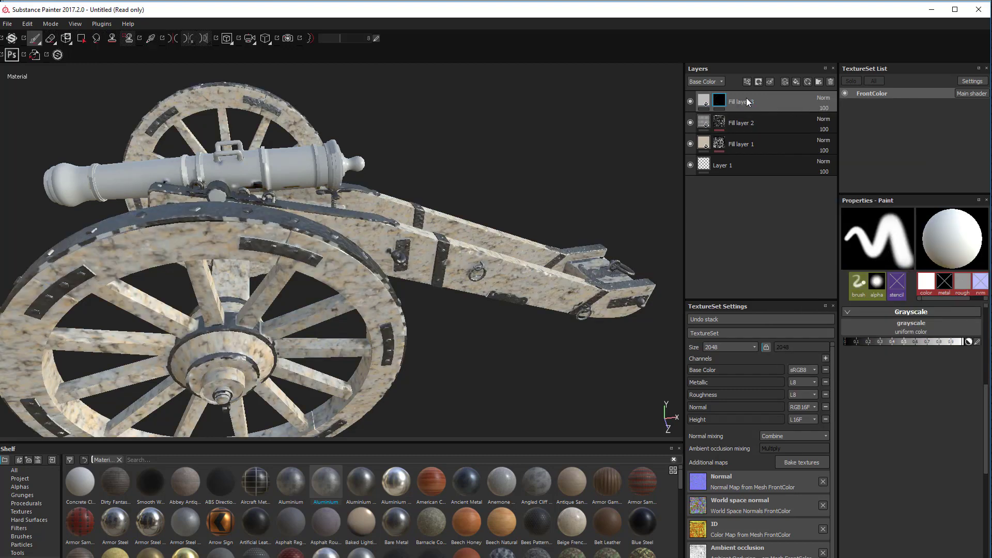
Step: Add a color selection to Fill layer 3's mask and pick the dark ID color of the cannon barrel
{"action": "right_click", "coordinate": [725, 102]}
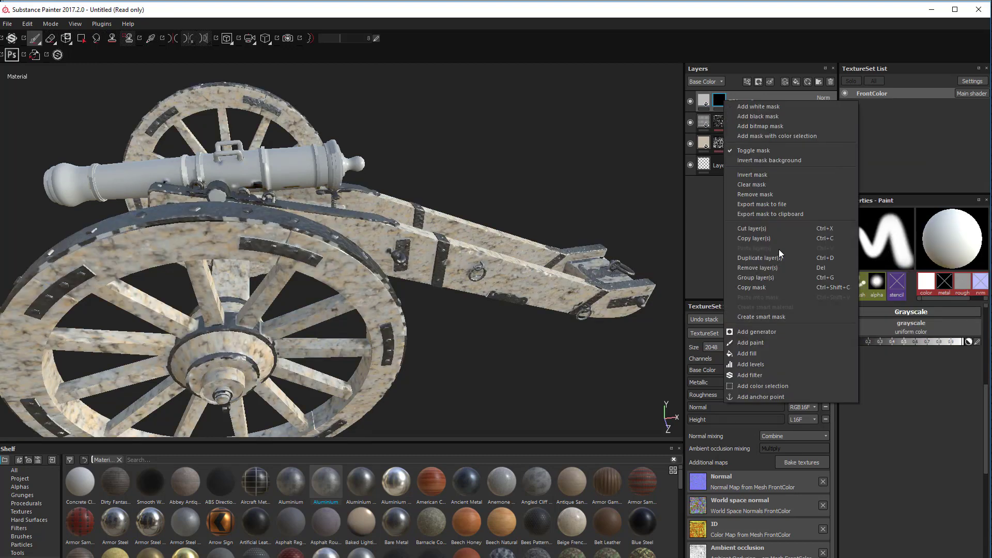
{"action": "left_click", "coordinate": [789, 388]}
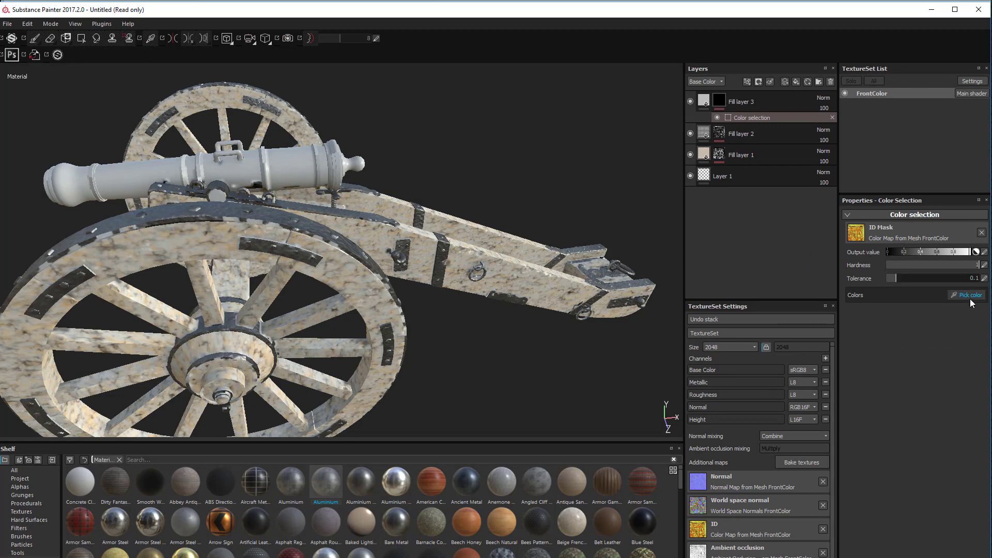
{"action": "left_click", "coordinate": [969, 297]}
{"action": "left_click", "coordinate": [301, 159]}
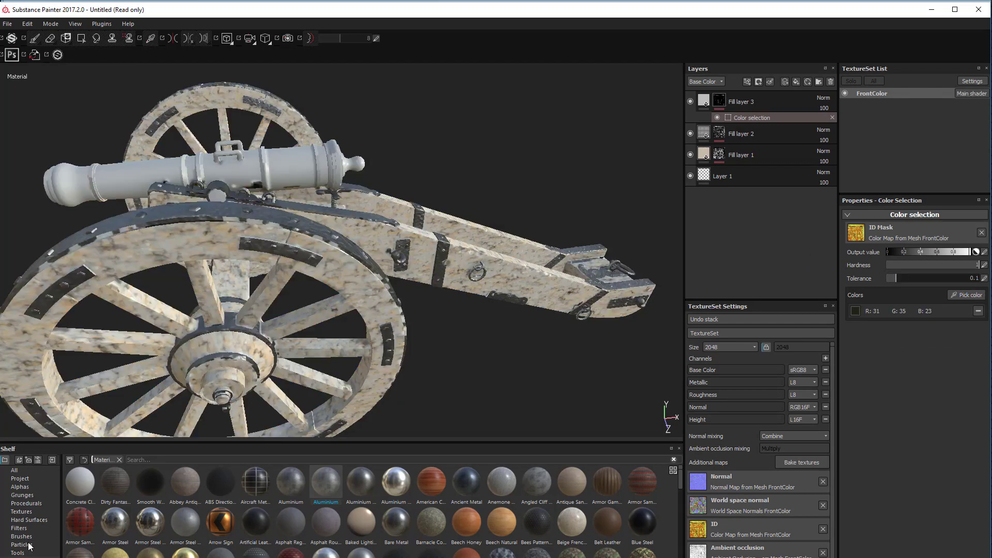
Step: Browse the smart materials and assign the regular Ancient Metal material to the content of Fill layer 3 for the barrel
{"action": "left_click", "coordinate": [704, 101]}
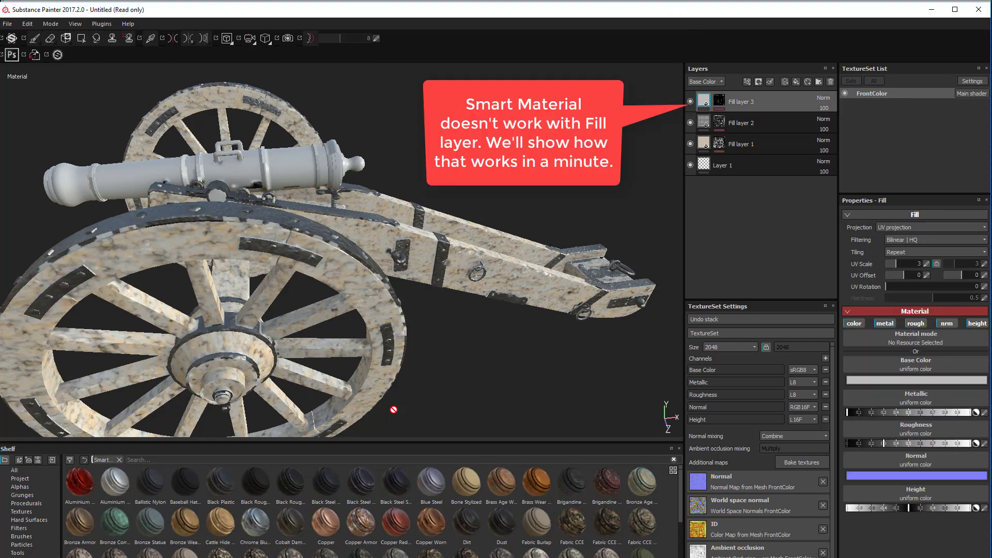
{"action": "scroll", "coordinate": [355, 546], "scroll_direction": "down", "scroll_amount": 5}
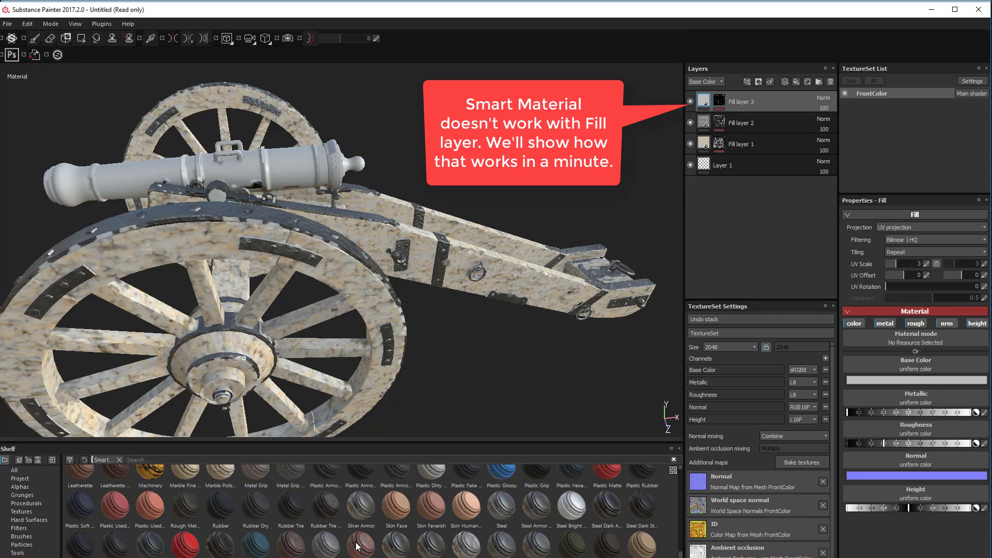
{"action": "scroll", "coordinate": [356, 547], "scroll_direction": "up", "scroll_amount": 5}
{"action": "scroll", "coordinate": [355, 547], "scroll_direction": "down", "scroll_amount": 3}
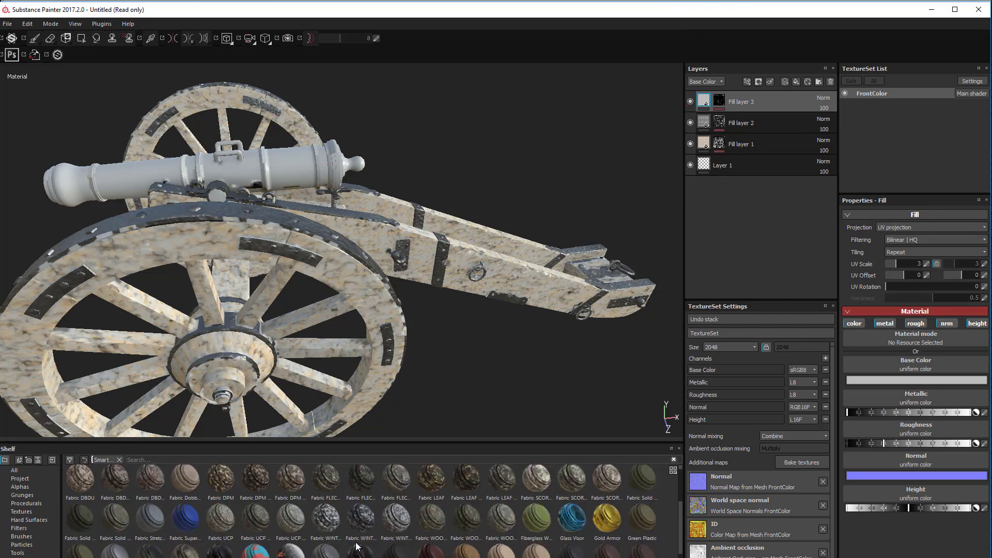
{"action": "scroll", "coordinate": [379, 550], "scroll_direction": "up", "scroll_amount": 3}
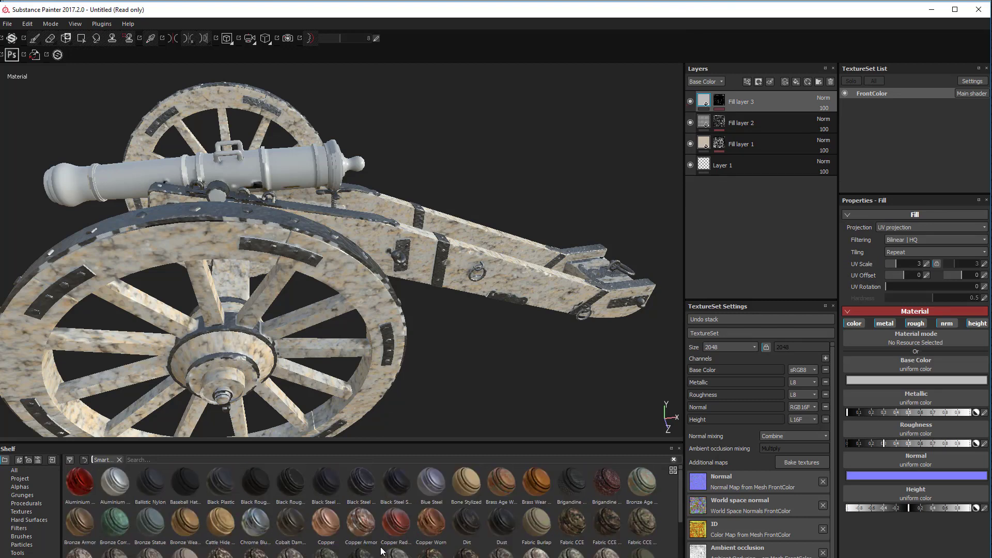
{"action": "scroll", "coordinate": [382, 550], "scroll_direction": "down", "scroll_amount": 3}
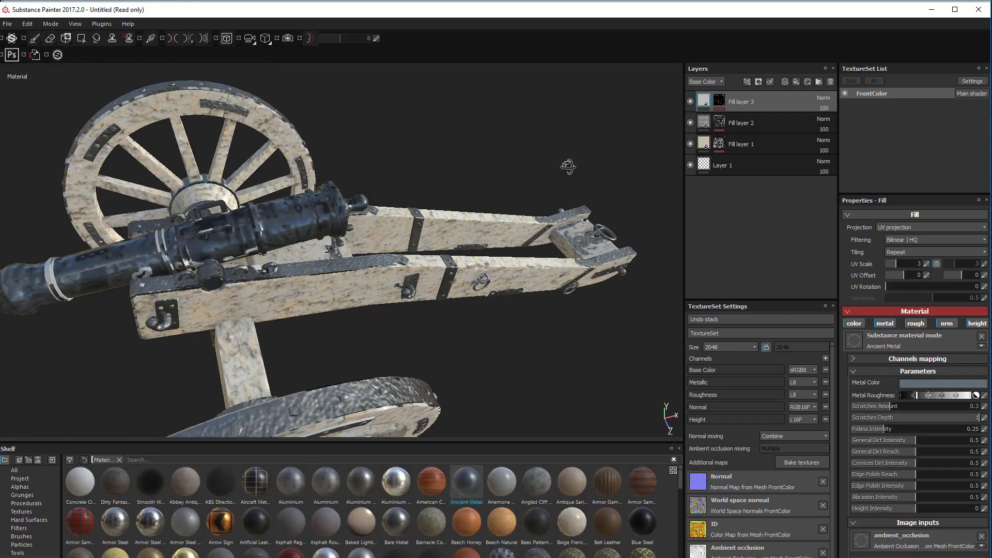
{"action": "left_click_drag", "start_coordinate": [566, 155], "coordinate": [555, 271], "text": "alt"}
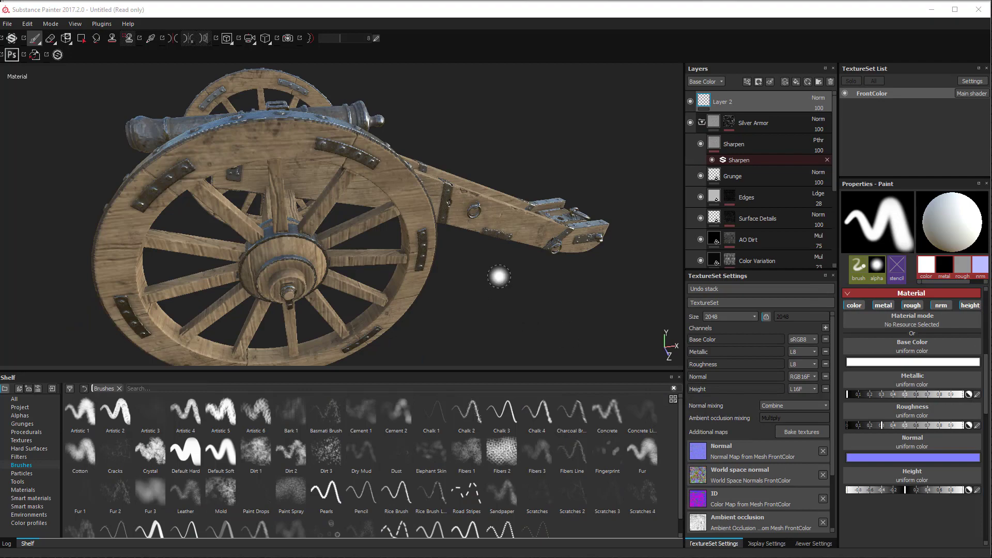
Step: Inspect the fully textured cannon from several angles and check its UV layout beside the 3D model
{"action": "mouse_move", "coordinate": [496, 277]}
{"action": "left_mouse_down", "text": "alt"}
{"action": "mouse_move", "coordinate": [551, 283]}
{"action": "mouse_move", "coordinate": [591, 268]}
{"action": "mouse_move", "coordinate": [508, 283]}
{"action": "mouse_move", "coordinate": [537, 289]}
{"action": "mouse_move", "coordinate": [547, 285]}
{"action": "mouse_move", "coordinate": [439, 292]}
{"action": "mouse_move", "coordinate": [465, 298]}
{"action": "mouse_move", "coordinate": [434, 311]}
{"action": "mouse_move", "coordinate": [473, 312]}
{"action": "mouse_move", "coordinate": [459, 310]}
{"action": "left_mouse_up", "text": "alt"}
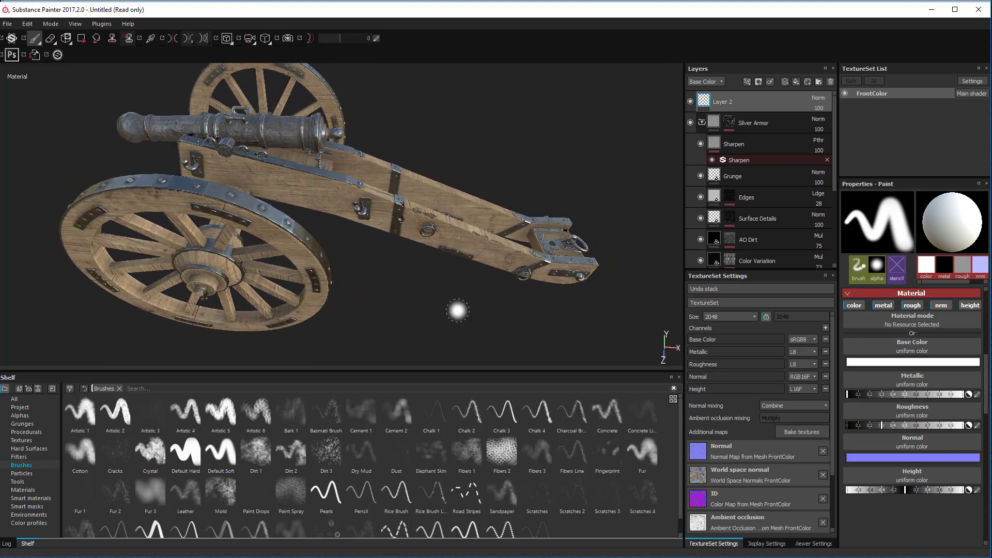
{"action": "key", "text": "F1"}
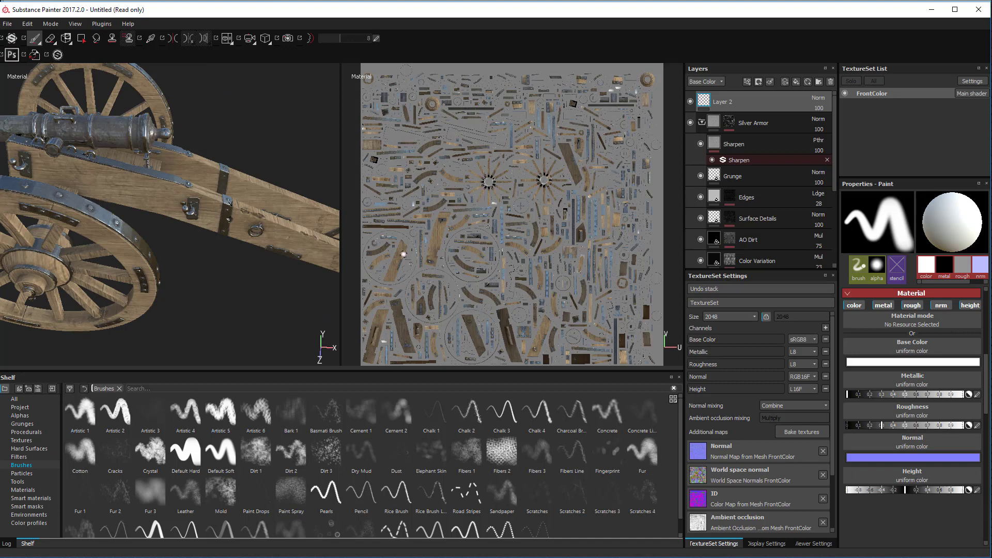
{"action": "key", "text": "F2"}
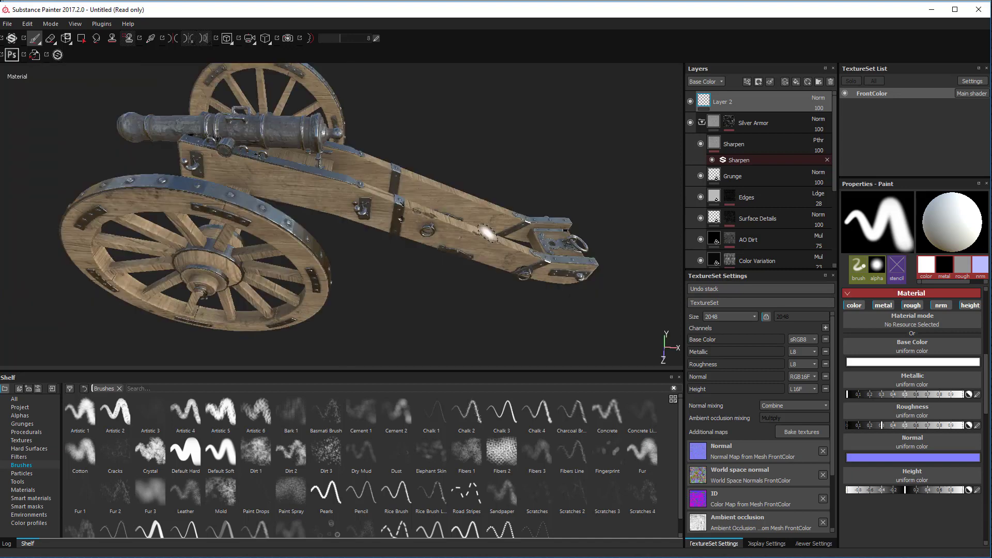
{"action": "left_click_drag", "start_coordinate": [429, 292], "coordinate": [467, 283], "text": "alt"}
{"action": "mouse_move", "coordinate": [467, 283]}
{"action": "right_mouse_down", "text": "alt"}
{"action": "mouse_move", "coordinate": [467, 292]}
{"action": "mouse_move", "coordinate": [471, 272]}
{"action": "right_mouse_up", "text": "alt"}
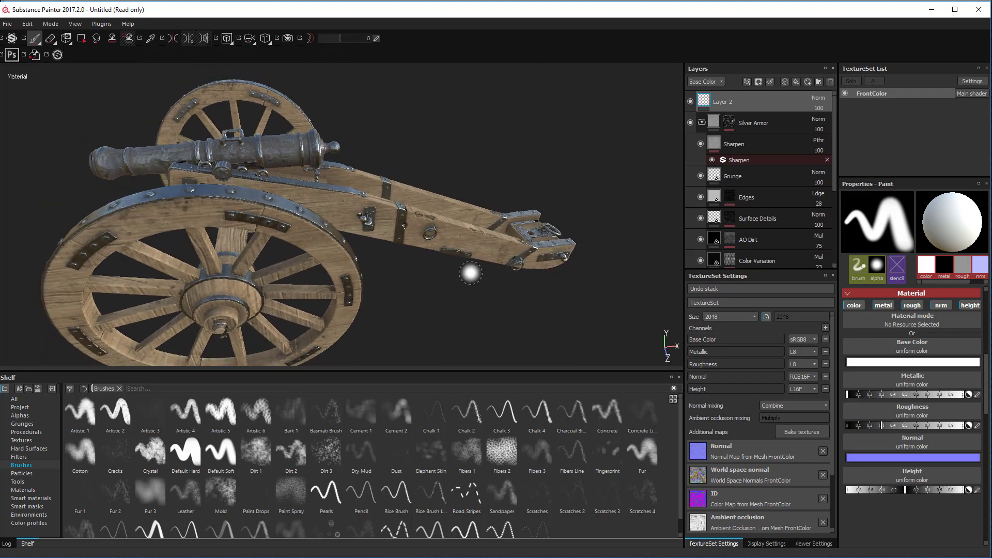
{"action": "middle_click_drag", "start_coordinate": [471, 272], "coordinate": [525, 275], "text": "alt"}
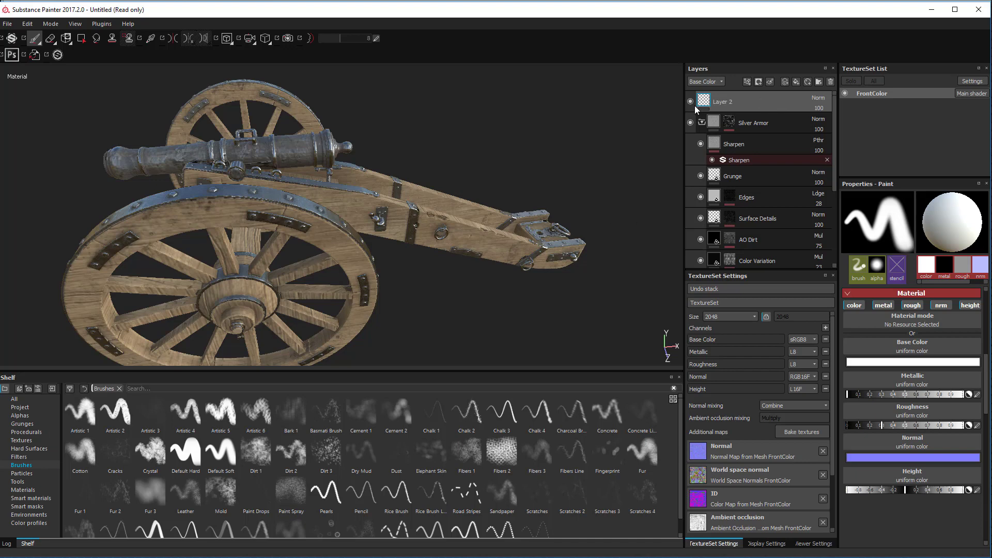
Step: Hide the Silver Armor, Wood Beech Veined, Layer 1 and Iron Old layers, collapsing the Silver Armor group
{"action": "left_click", "coordinate": [690, 123]}
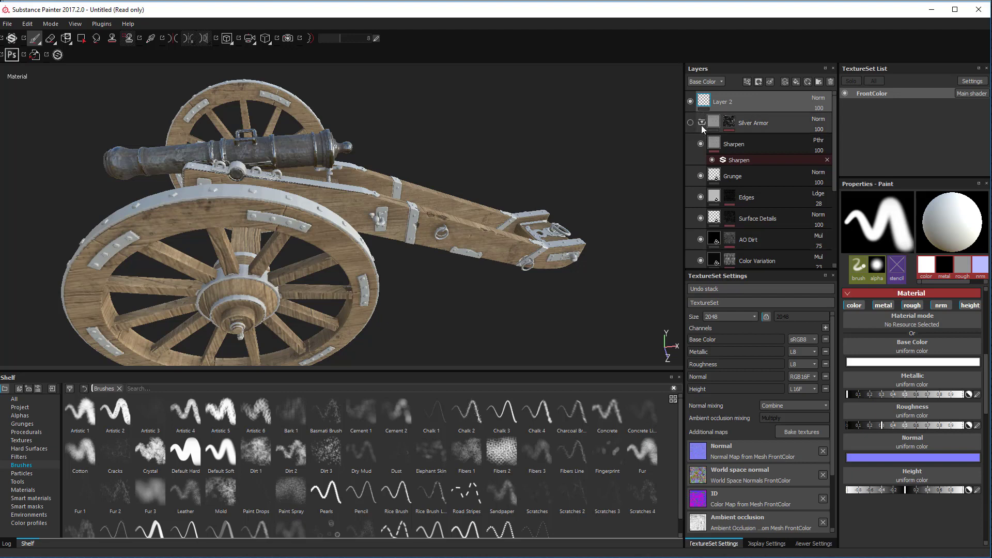
{"action": "left_click", "coordinate": [701, 123]}
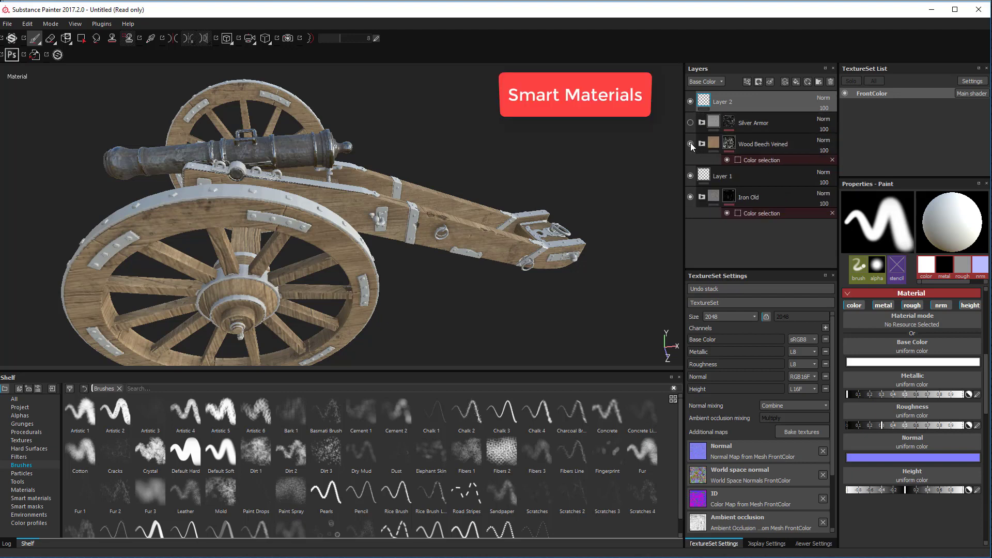
{"action": "left_click", "coordinate": [690, 144]}
{"action": "left_click", "coordinate": [690, 176]}
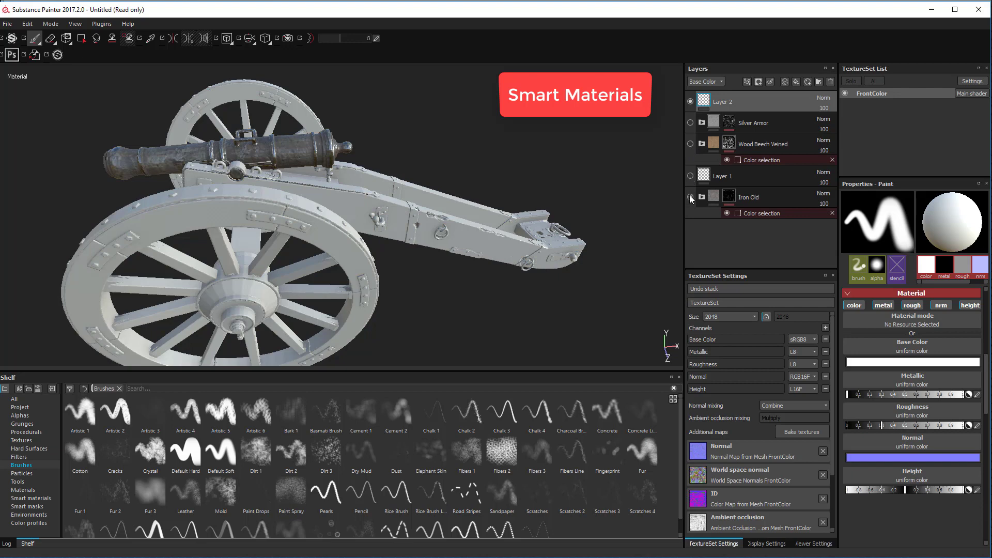
{"action": "left_click", "coordinate": [690, 198]}
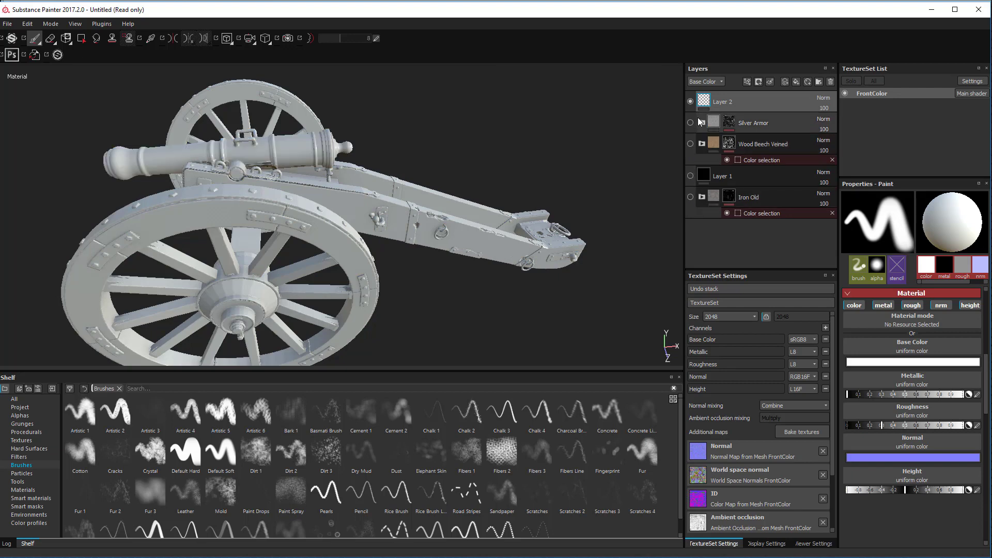
Step: Add the Copper smart material above Layer 2 and give it a black mask
{"action": "left_click", "coordinate": [29, 498]}
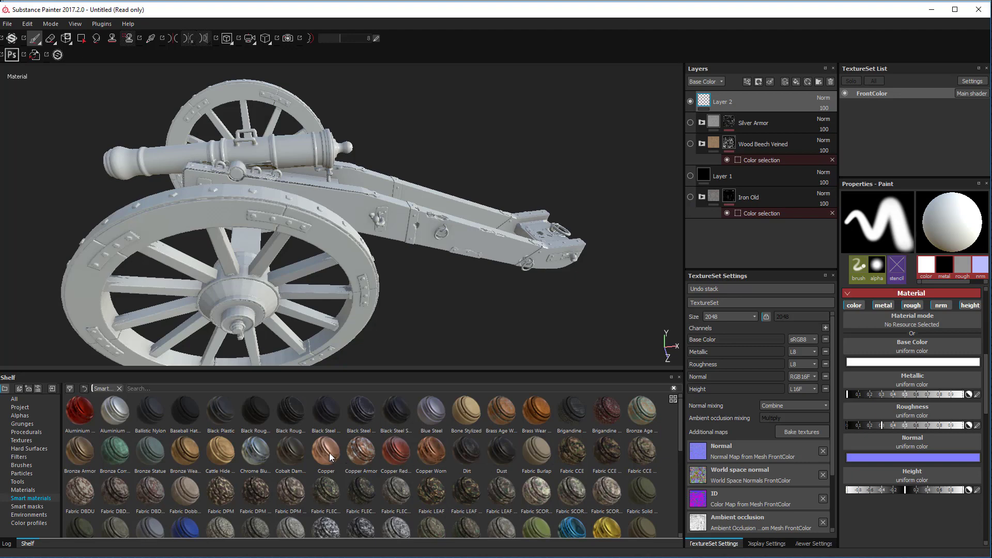
{"action": "left_click_drag", "start_coordinate": [329, 454], "coordinate": [753, 109]}
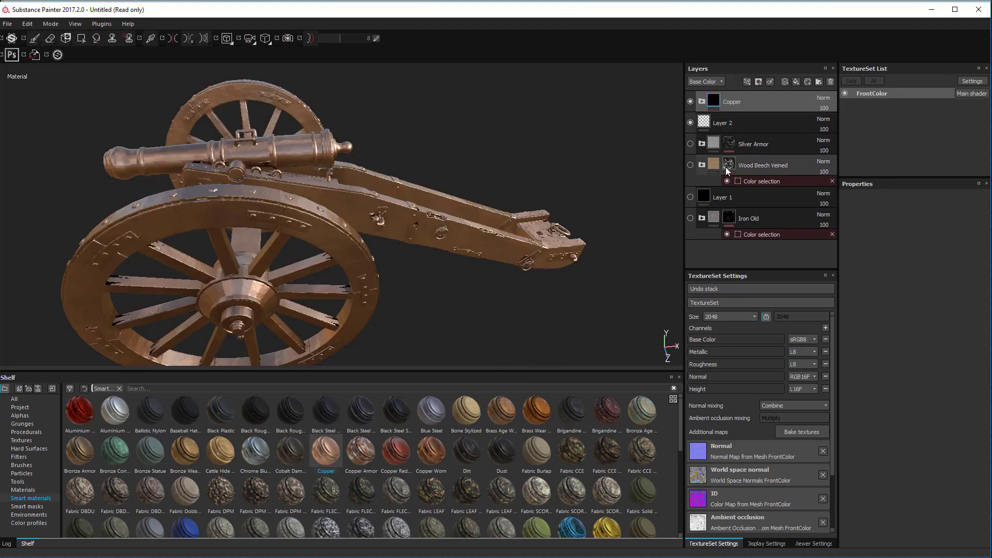
{"action": "right_click", "coordinate": [773, 103]}
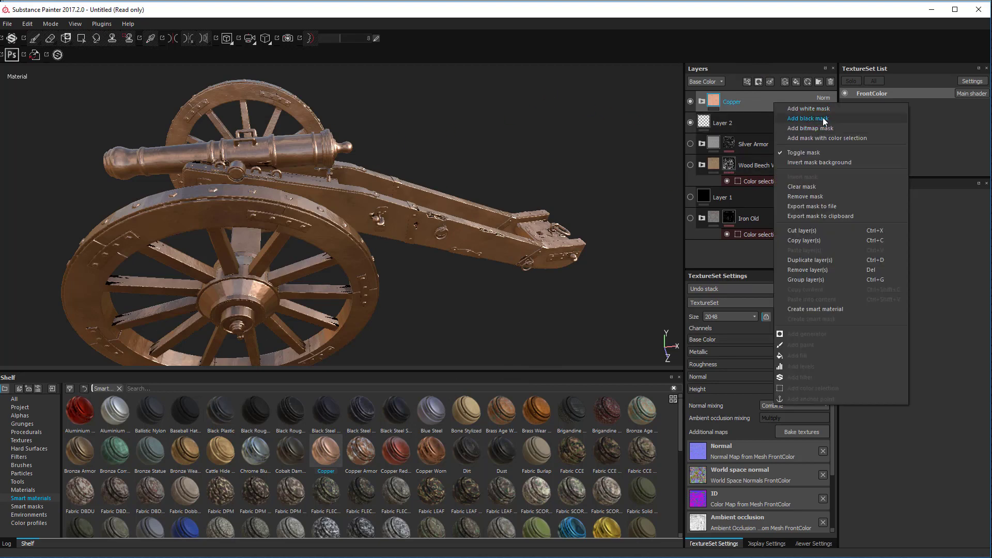
{"action": "left_click", "coordinate": [813, 118]}
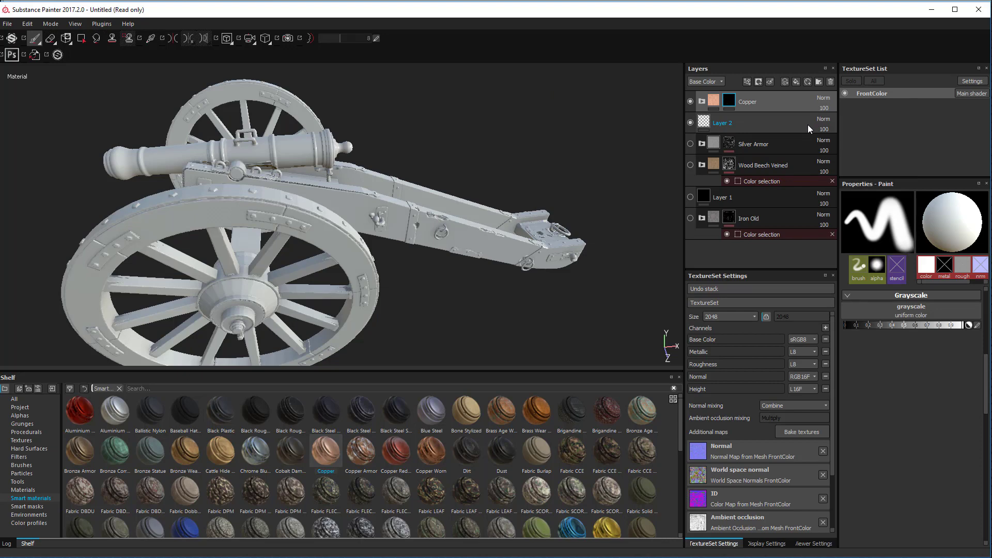
Step: Add a color selection to the Copper layer's mask and pick the green ID color of the cannon barrel
{"action": "right_click", "coordinate": [733, 99]}
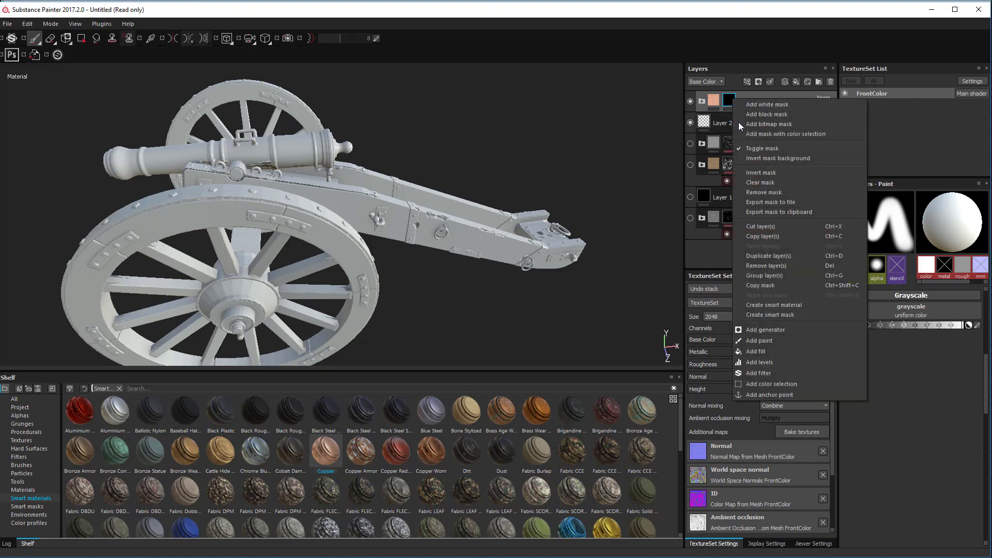
{"action": "left_click", "coordinate": [772, 384]}
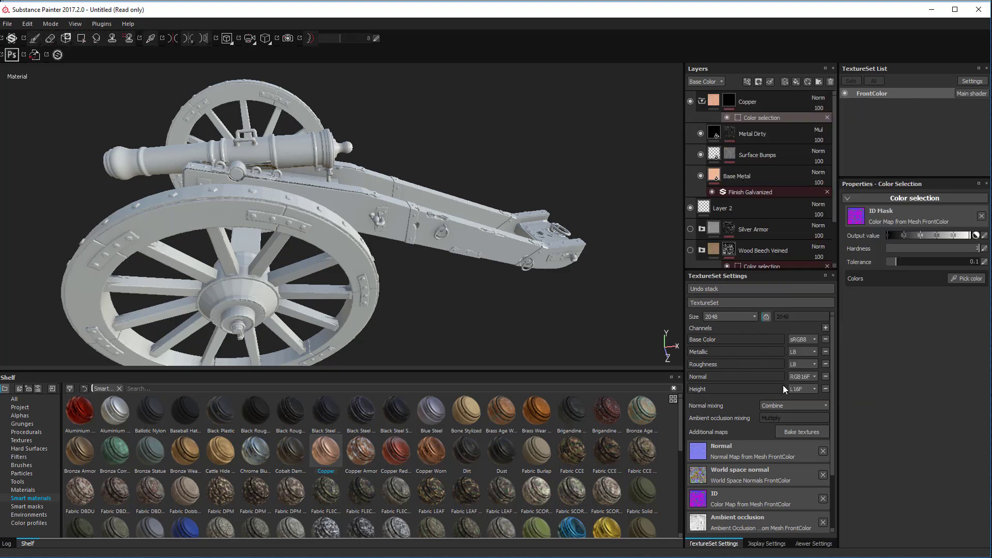
{"action": "left_click", "coordinate": [966, 278]}
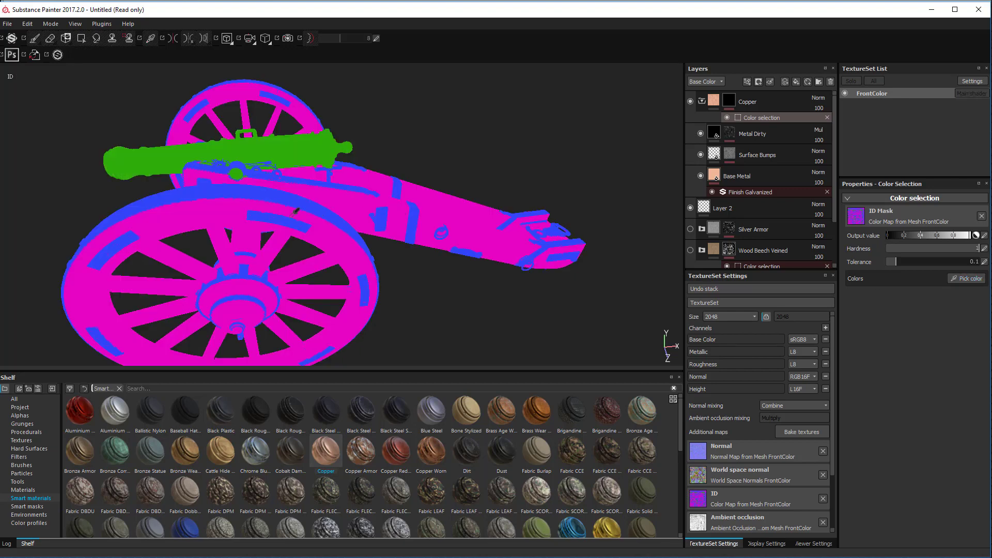
{"action": "left_click", "coordinate": [313, 136]}
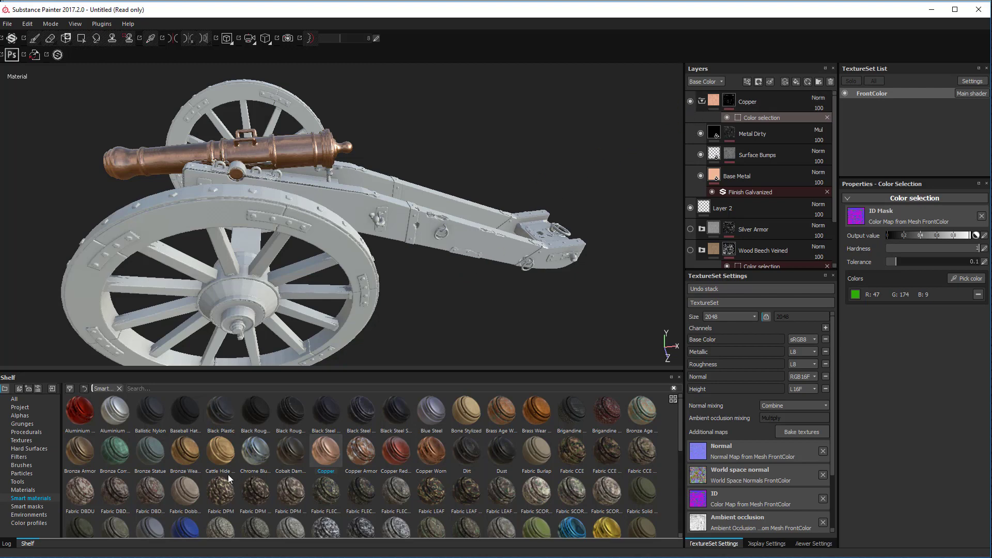
Step: Add the Bronze Wear Weapon smart material at the head of the layer stack and delete the Copper and Iron Old layers
{"action": "left_click_drag", "start_coordinate": [190, 456], "coordinate": [750, 99]}
{"action": "left_click", "coordinate": [702, 102]}
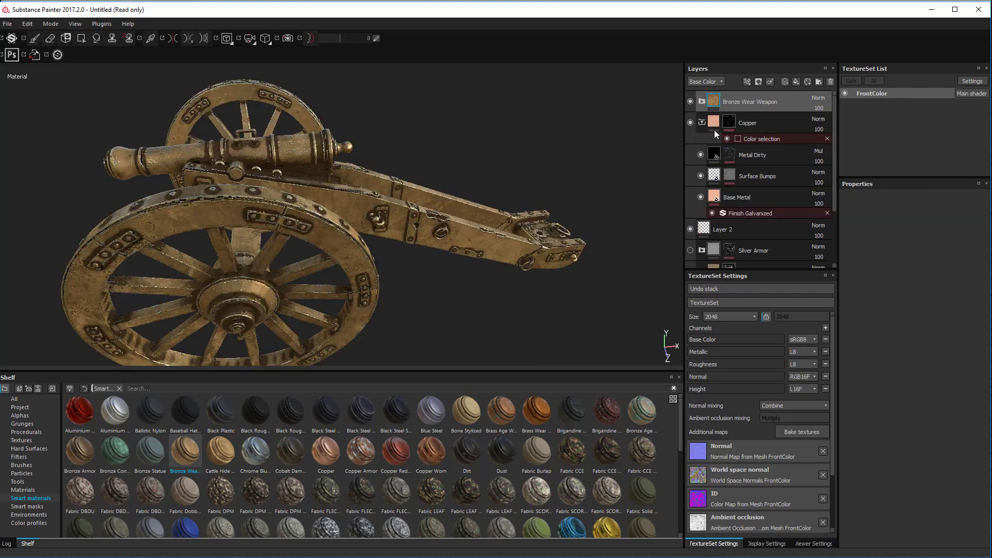
{"action": "left_click", "coordinate": [715, 128]}
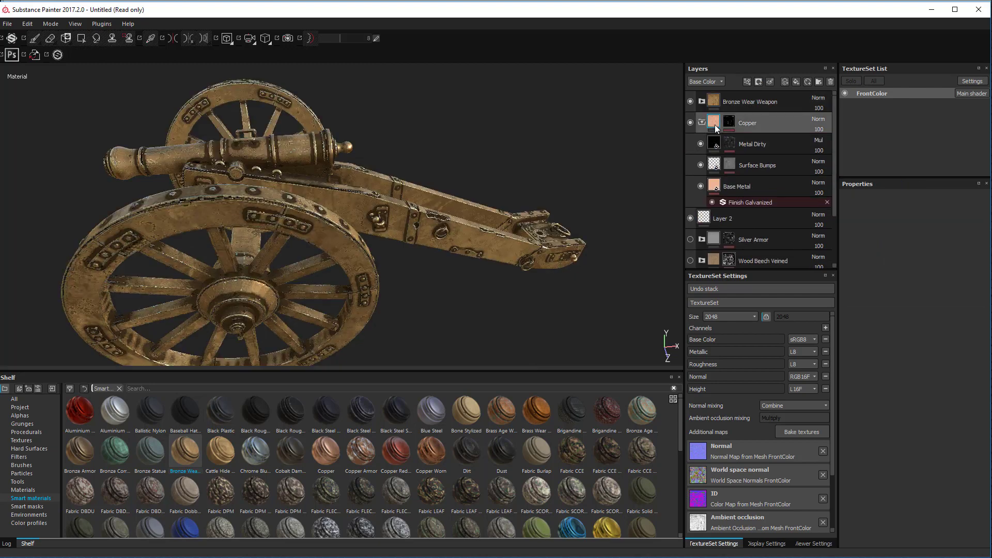
{"action": "left_click", "coordinate": [829, 82]}
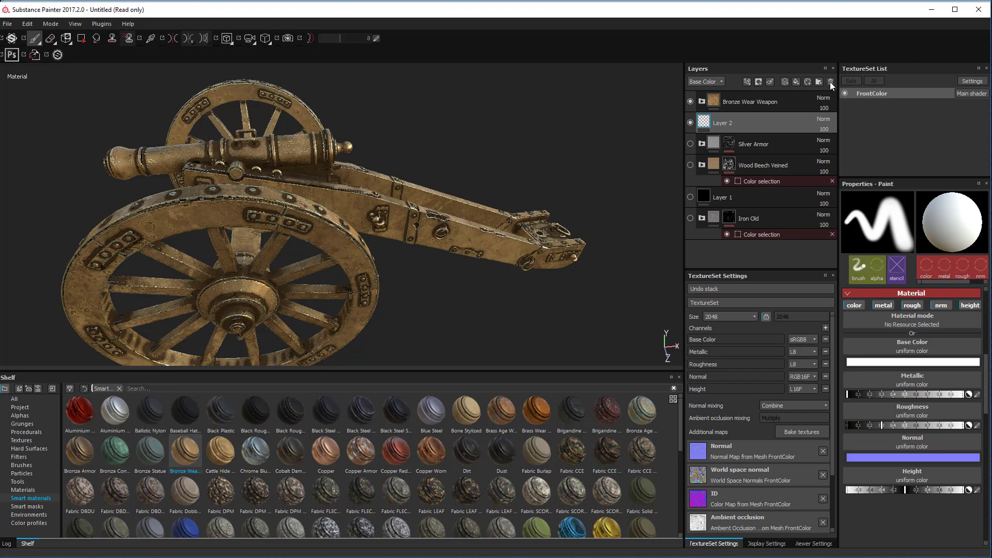
{"action": "left_click", "coordinate": [709, 217]}
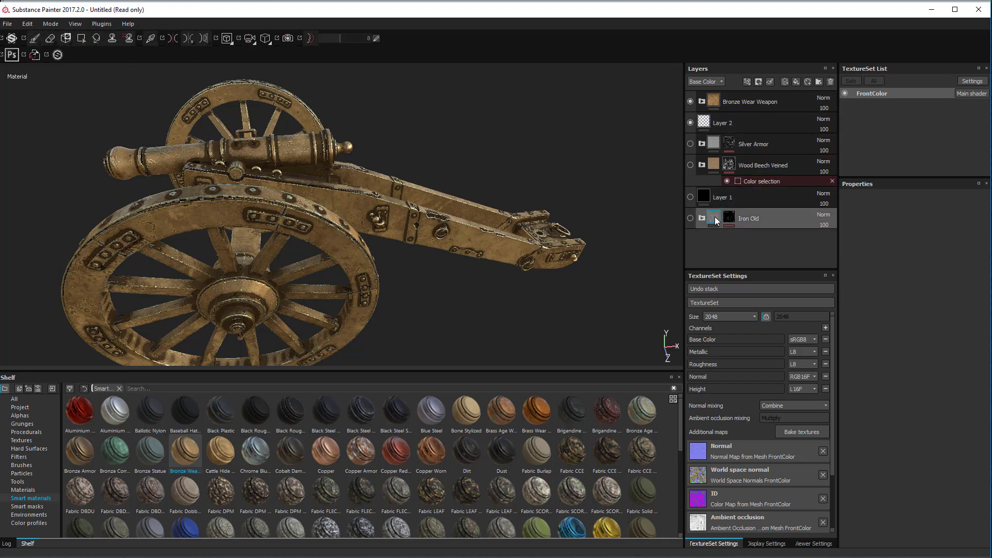
{"action": "left_click", "coordinate": [830, 82]}
Step: Give the Bronze Wear Weapon layer a black mask with a color selection and pick the barrel's green ID color
{"action": "left_click", "coordinate": [718, 102]}
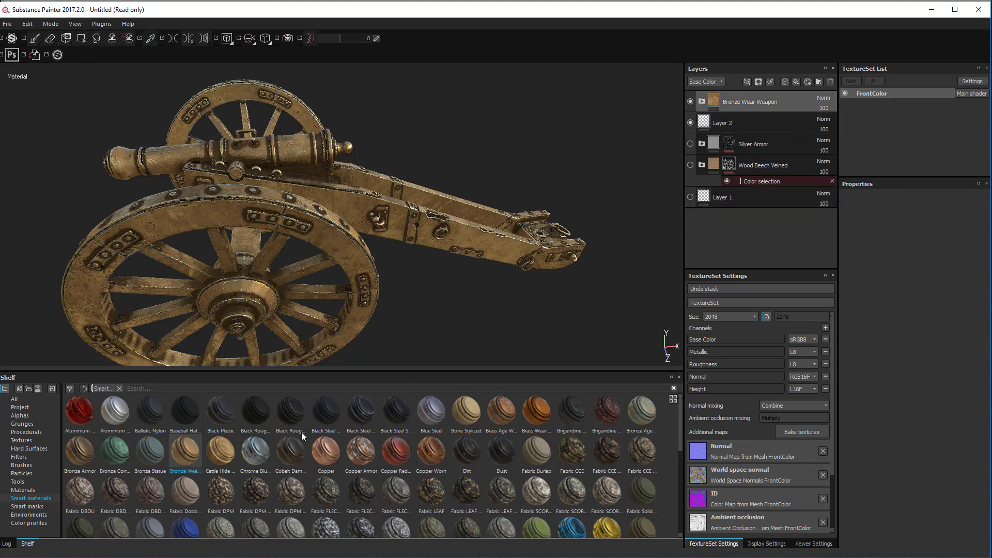
{"action": "right_click", "coordinate": [773, 99]}
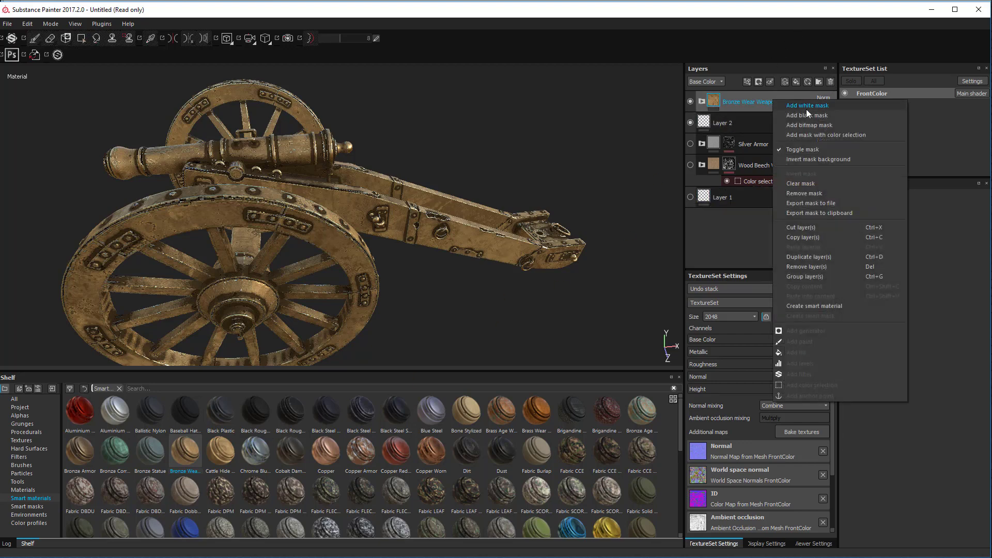
{"action": "left_click", "coordinate": [810, 110]}
{"action": "right_click", "coordinate": [776, 98]}
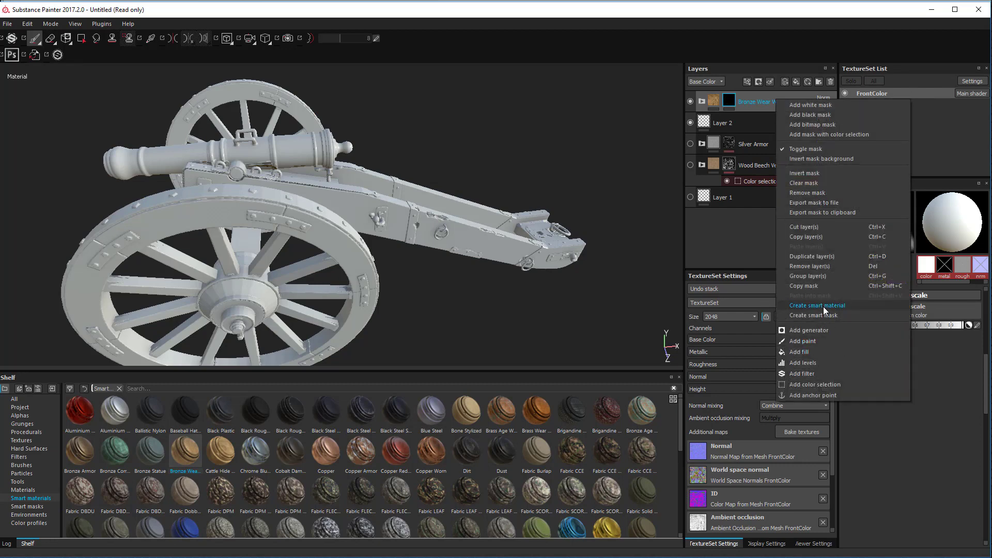
{"action": "left_click", "coordinate": [831, 385]}
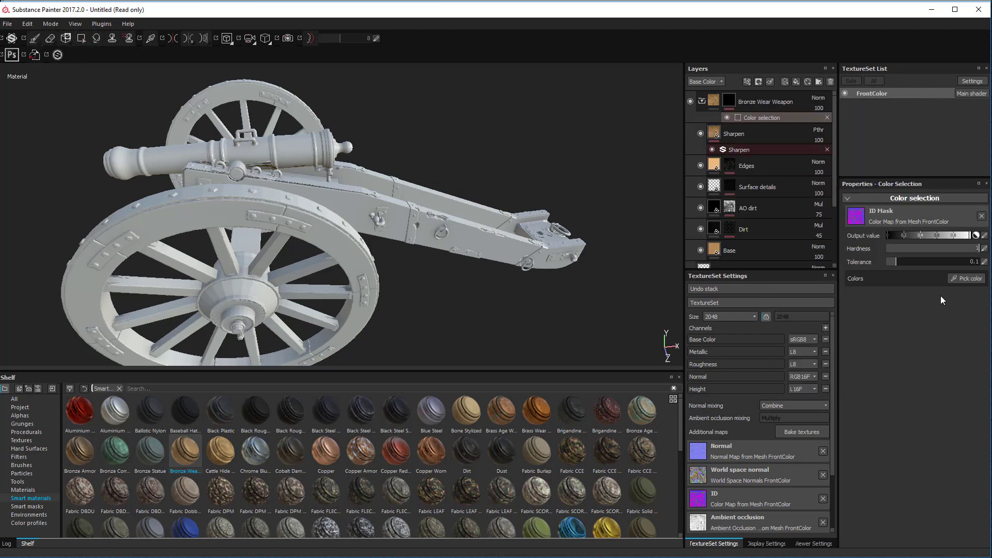
{"action": "left_click", "coordinate": [965, 279]}
{"action": "left_click", "coordinate": [292, 140]}
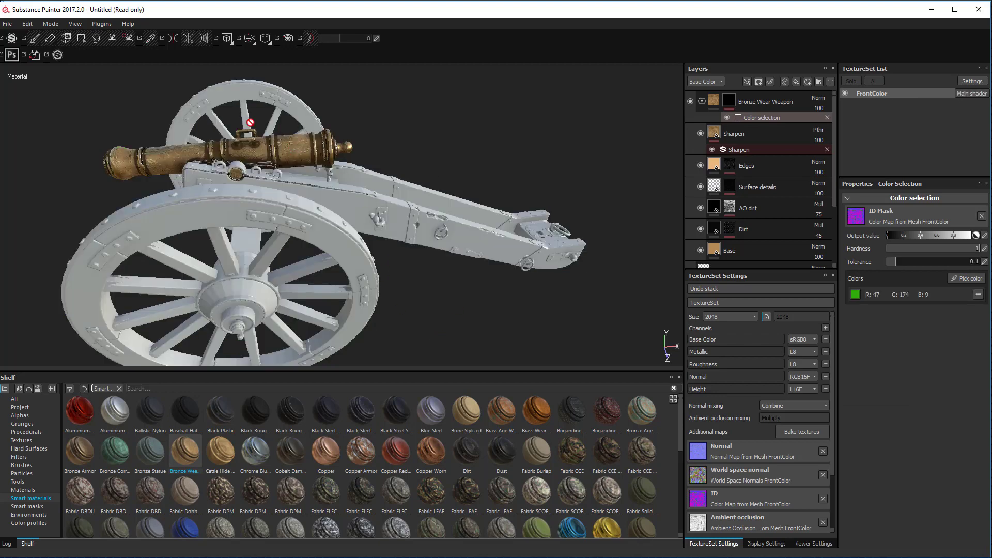
Step: Move Layer 2 above the collapsed Bronze Wear Weapon group and show the Silver Armor and Wood Beech Veined layers again
{"action": "left_click", "coordinate": [702, 101]}
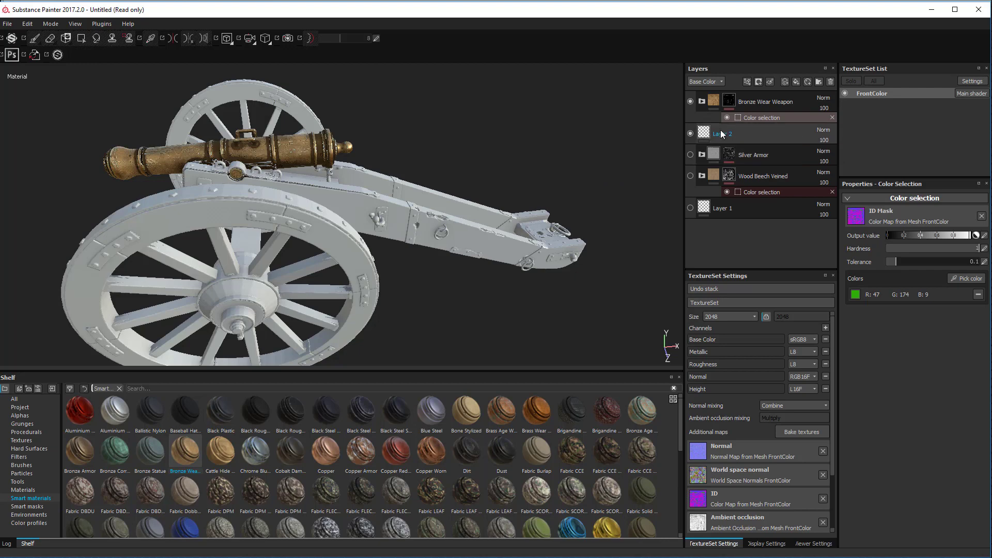
{"action": "left_click_drag", "start_coordinate": [759, 133], "coordinate": [736, 98]}
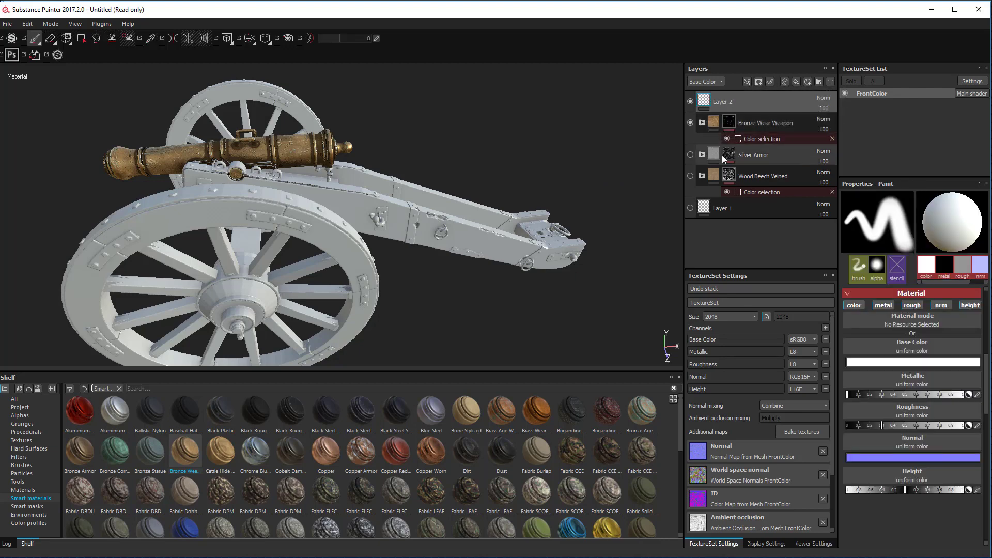
{"action": "left_click", "coordinate": [690, 155]}
{"action": "left_click", "coordinate": [690, 176]}
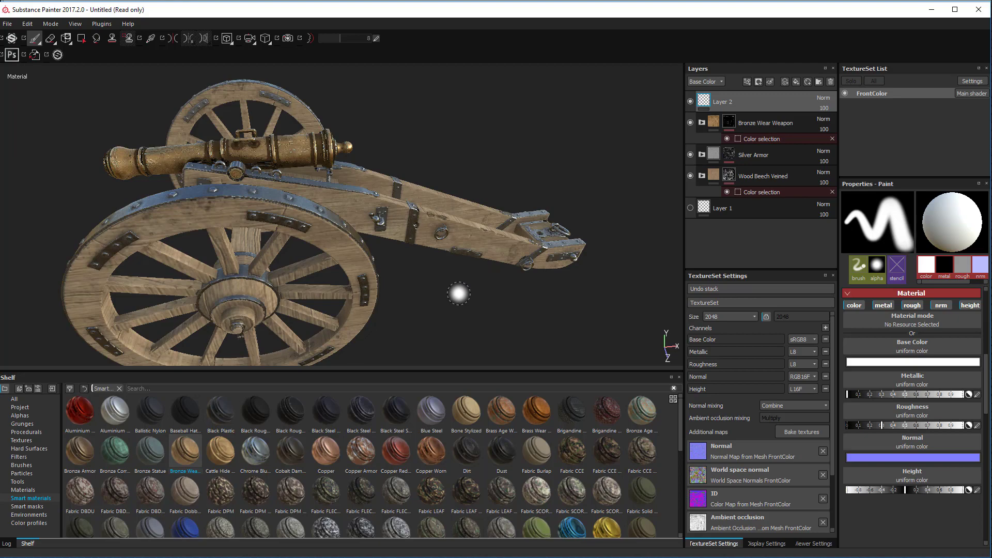
Step: Apply the Edges Scratched smart mask to Layer 2
{"action": "left_click_drag", "start_coordinate": [458, 291], "coordinate": [418, 295], "text": "alt"}
{"action": "mouse_move", "coordinate": [435, 288]}
{"action": "left_mouse_down", "text": "alt"}
{"action": "mouse_move", "coordinate": [459, 290]}
{"action": "mouse_move", "coordinate": [462, 278]}
{"action": "left_mouse_up", "text": "alt"}
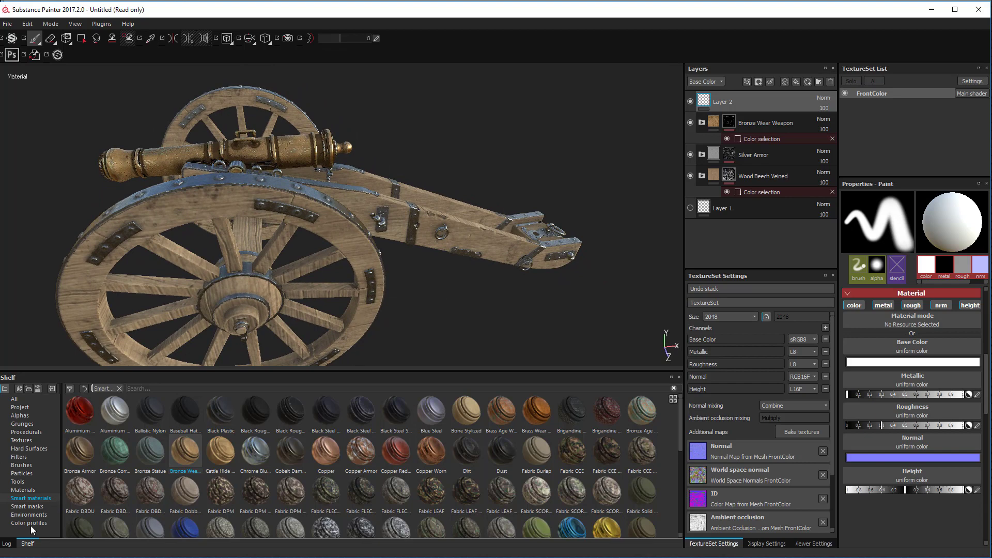
{"action": "left_click", "coordinate": [31, 507]}
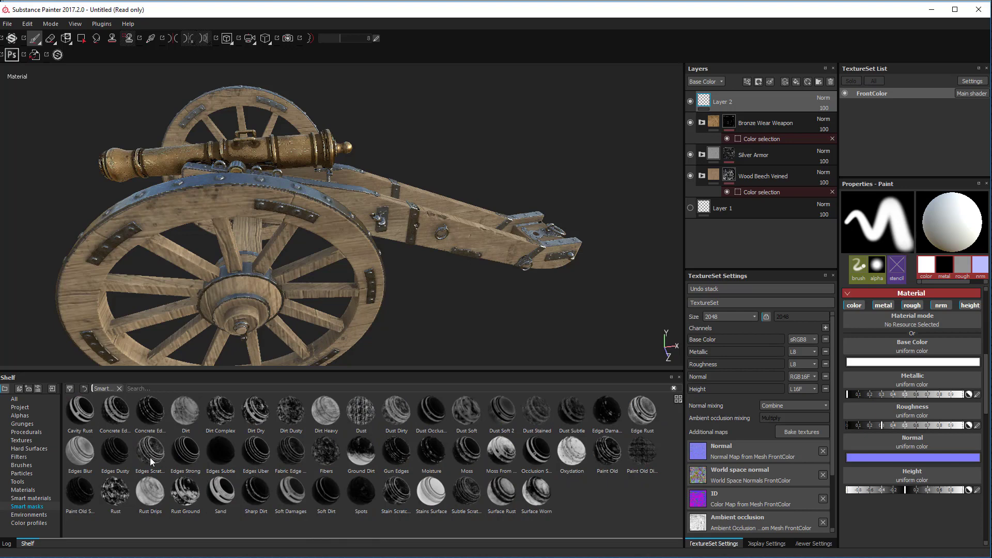
{"action": "left_click_drag", "start_coordinate": [150, 454], "coordinate": [730, 99]}
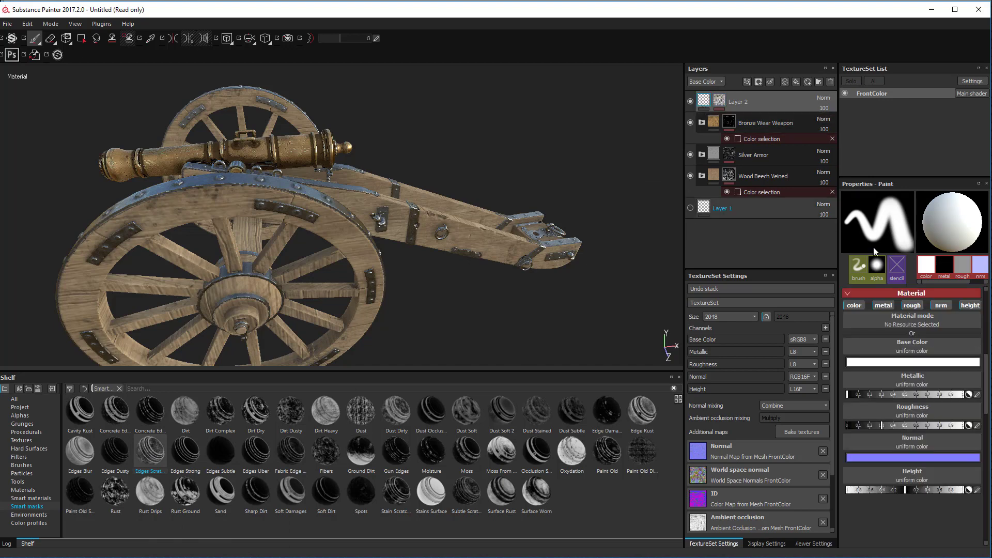
Step: Set the paint's base color to a very dark brown, R 0.018, G 0.012, B 0.006
{"action": "mouse_move", "coordinate": [927, 269]}
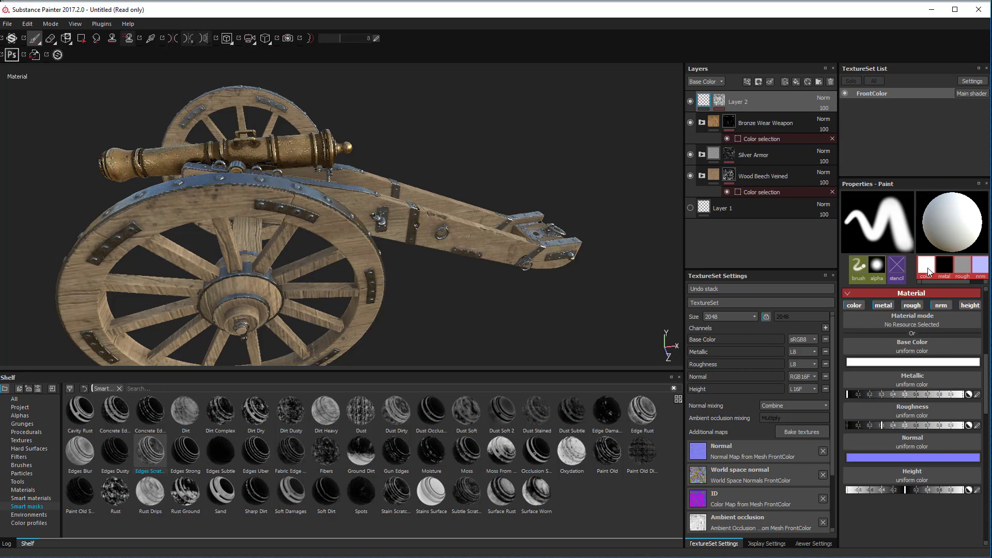
{"action": "left_click", "coordinate": [911, 367]}
{"action": "left_click", "coordinate": [839, 400]}
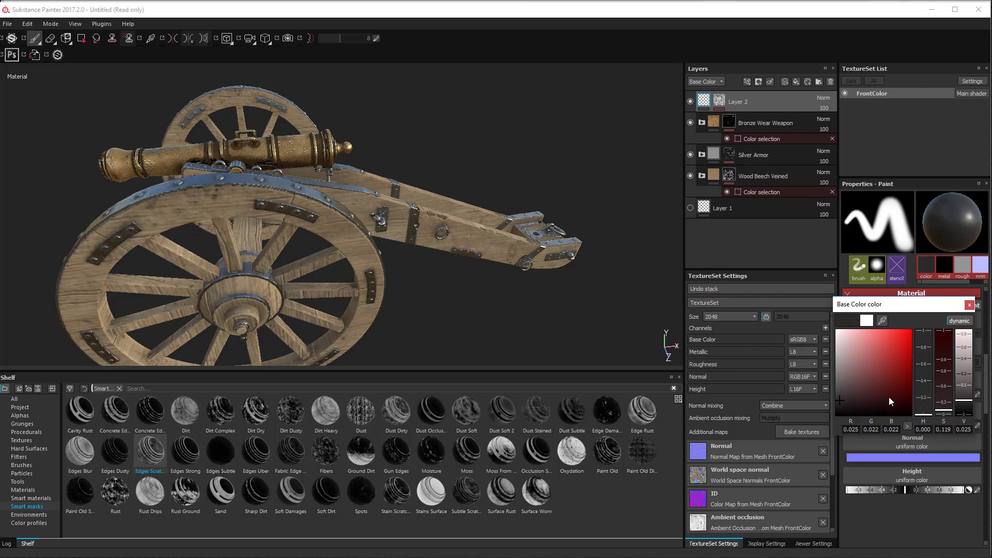
{"action": "left_click_drag", "start_coordinate": [890, 402], "coordinate": [864, 404]}
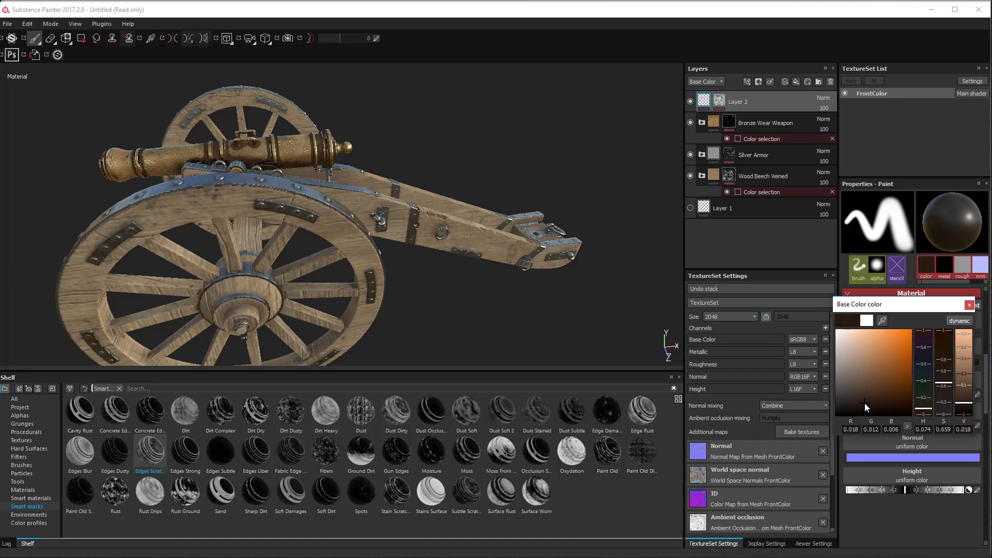
{"action": "left_click", "coordinate": [969, 305]}
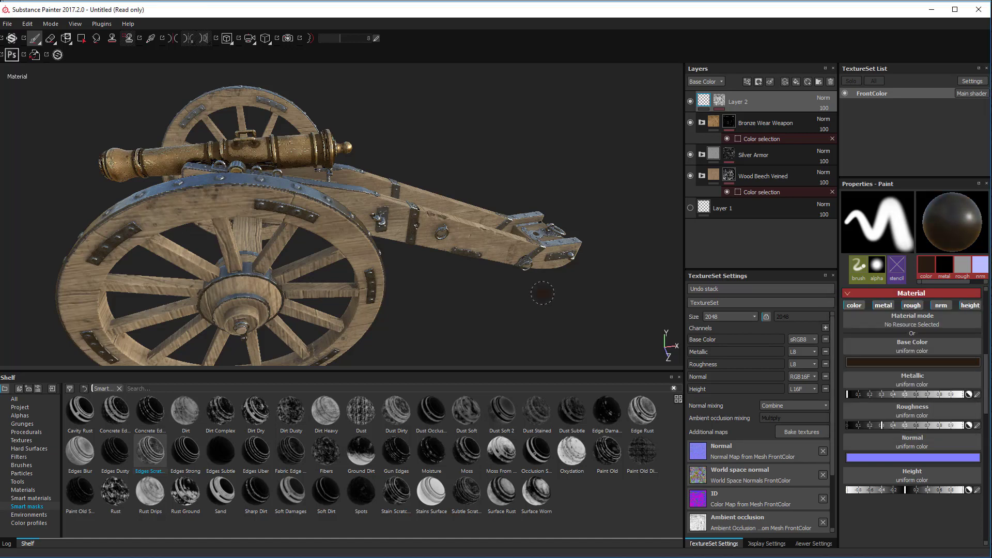
Step: Paint dark brown scratched wear along the wooden carriage side on Layer 2, undoing the first test stroke
{"action": "left_click", "coordinate": [289, 203]}
{"action": "key", "text": "ctrl+z"}
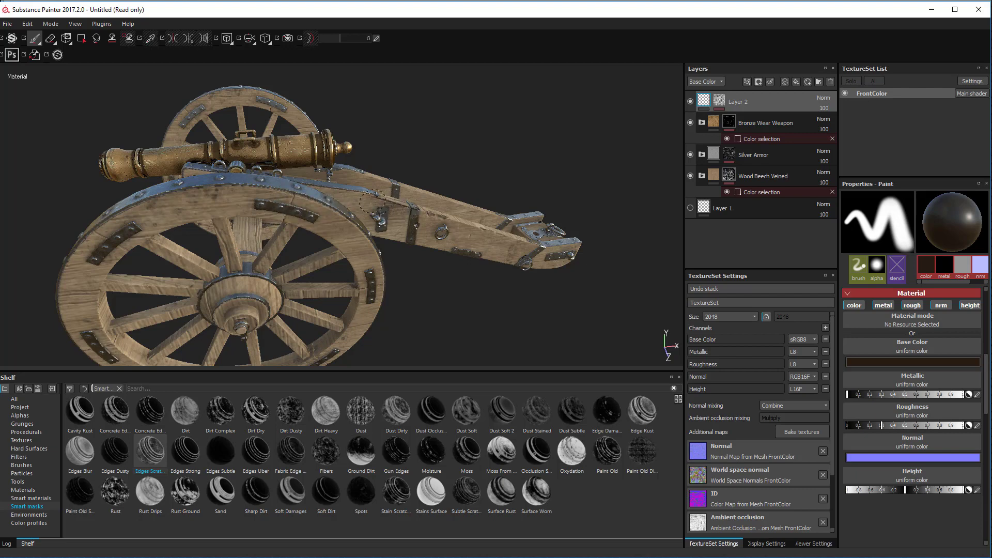
{"action": "left_click", "coordinate": [362, 202]}
{"action": "left_click", "coordinate": [466, 228]}
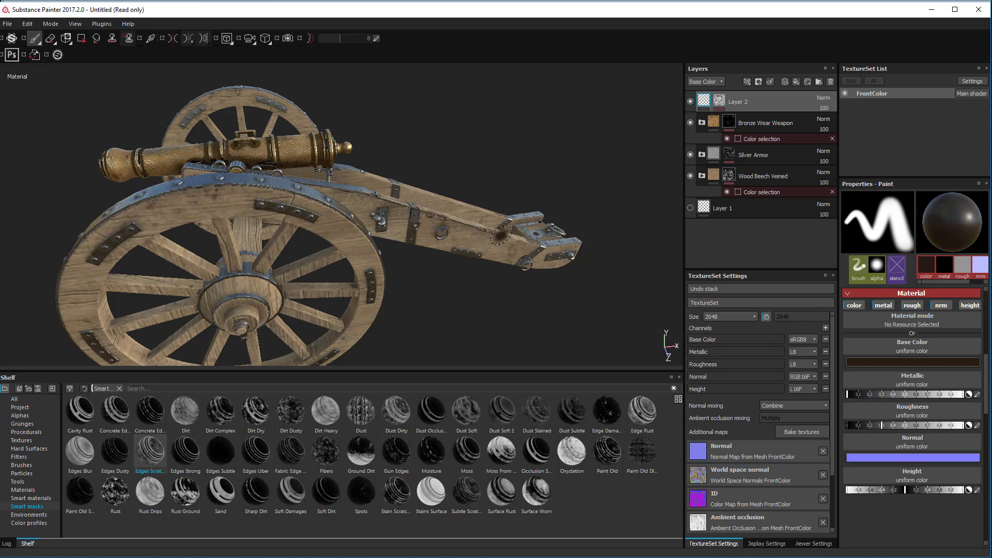
{"action": "mouse_move", "coordinate": [501, 235]}
{"action": "left_mouse_down", "text": "alt"}
{"action": "mouse_move", "coordinate": [497, 195]}
{"action": "mouse_move", "coordinate": [427, 219]}
{"action": "mouse_move", "coordinate": [439, 234]}
{"action": "left_mouse_up", "text": "alt"}
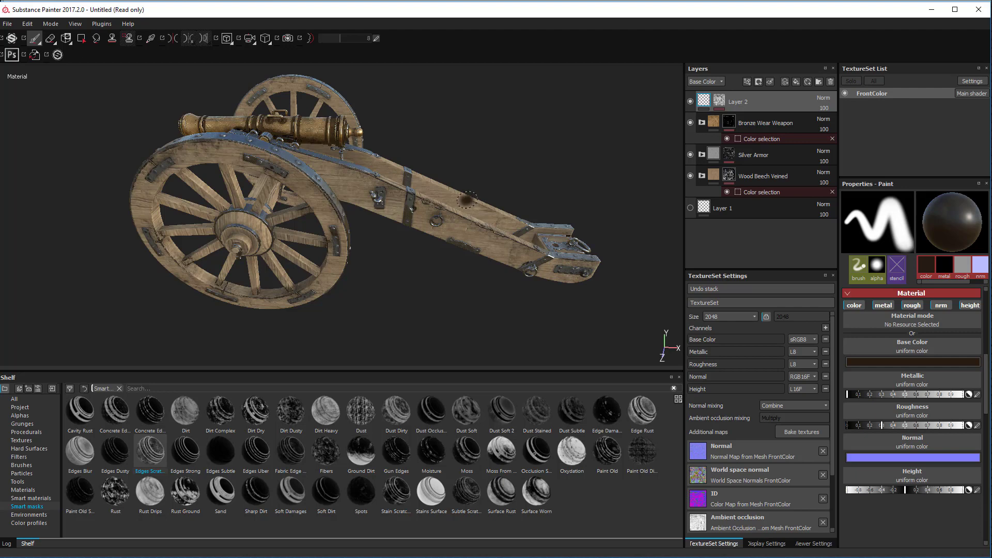
{"action": "left_click_drag", "start_coordinate": [531, 249], "coordinate": [469, 290], "text": "alt"}
{"action": "right_click_drag", "start_coordinate": [469, 290], "coordinate": [535, 359], "text": "alt"}
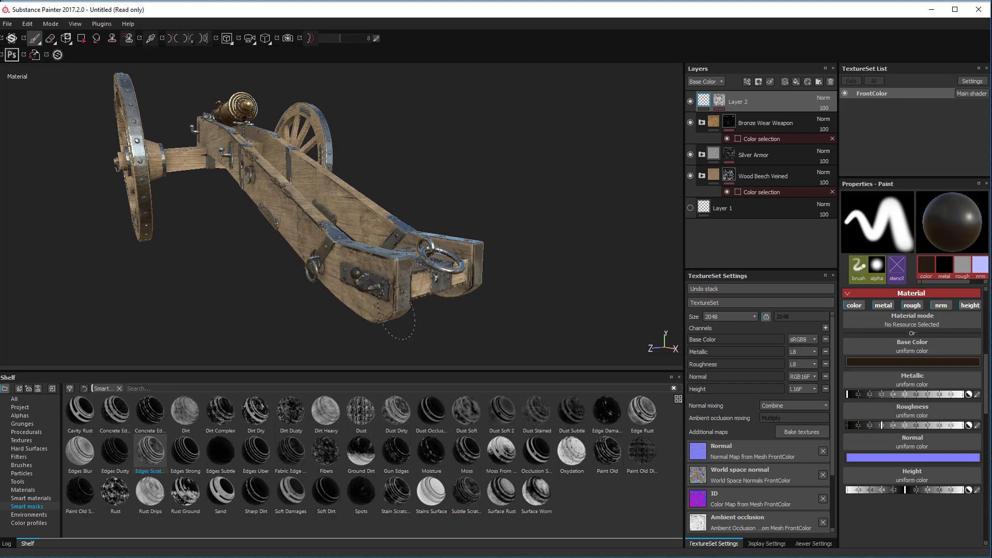
Step: Paint dark brown scratched wear on Layer 2 around the metal bracket midway along the other side of the wooden carriage
{"action": "left_click_drag", "start_coordinate": [357, 307], "coordinate": [165, 274], "text": "alt"}
{"action": "left_click_drag", "start_coordinate": [439, 255], "coordinate": [357, 261], "text": "alt"}
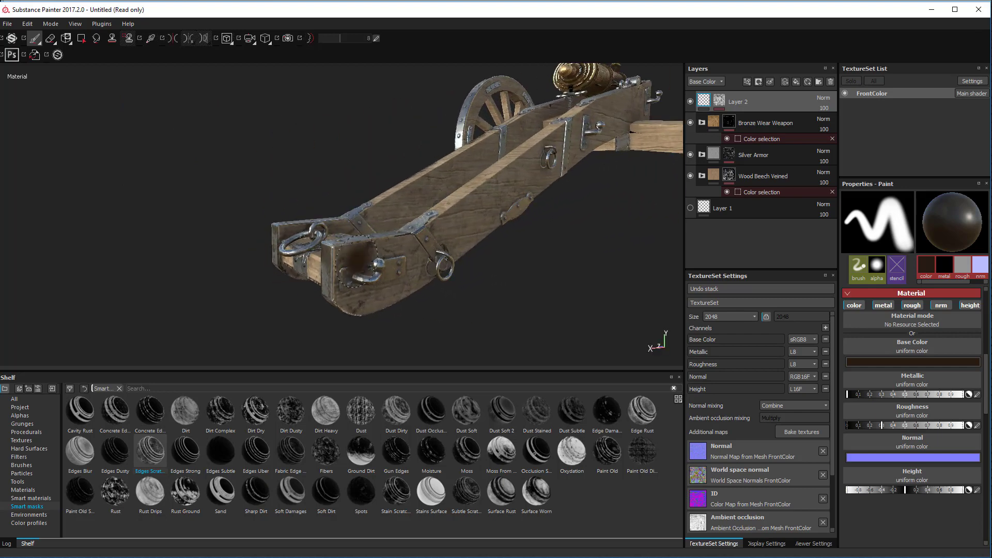
{"action": "mouse_move", "coordinate": [362, 299]}
{"action": "left_mouse_down", "text": "alt"}
{"action": "mouse_move", "coordinate": [465, 297]}
{"action": "mouse_move", "coordinate": [343, 299]}
{"action": "left_mouse_up", "text": "alt"}
{"action": "left_click_drag", "start_coordinate": [411, 295], "coordinate": [367, 263], "text": "alt"}
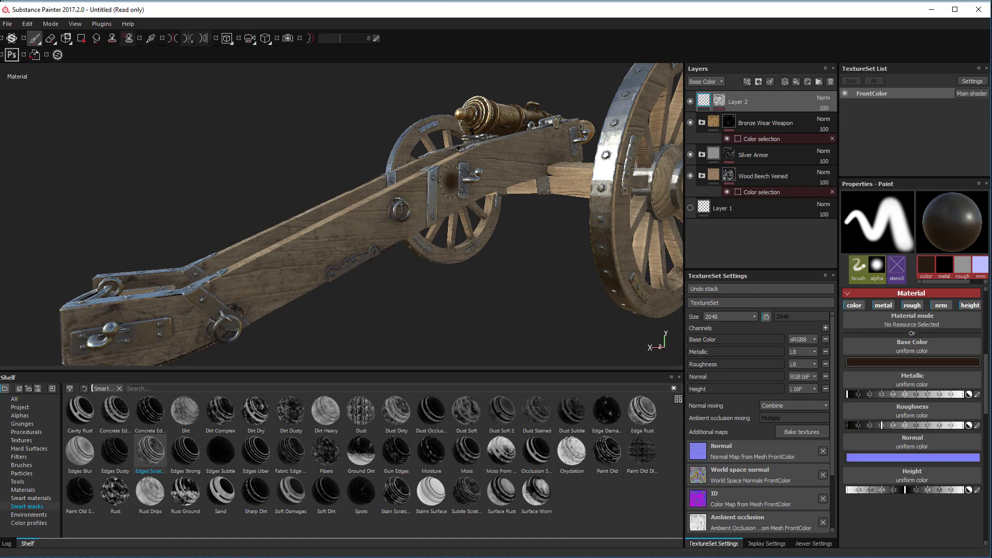
{"action": "left_click_drag", "start_coordinate": [435, 177], "coordinate": [437, 199]}
{"action": "left_click", "coordinate": [429, 173]}
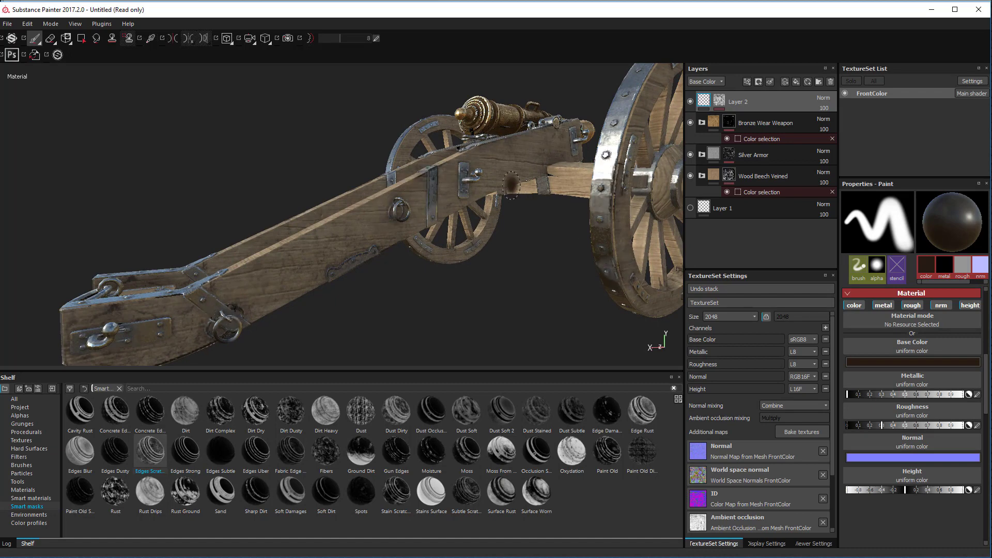
Step: Examine the painted wear and materials on the carriage, wheels and bronze barrel from several sides, both close up and as a whole
{"action": "scroll", "coordinate": [511, 185], "scroll_direction": "up", "scroll_amount": 1}
{"action": "left_click_drag", "start_coordinate": [397, 206], "coordinate": [744, 230], "text": "alt"}
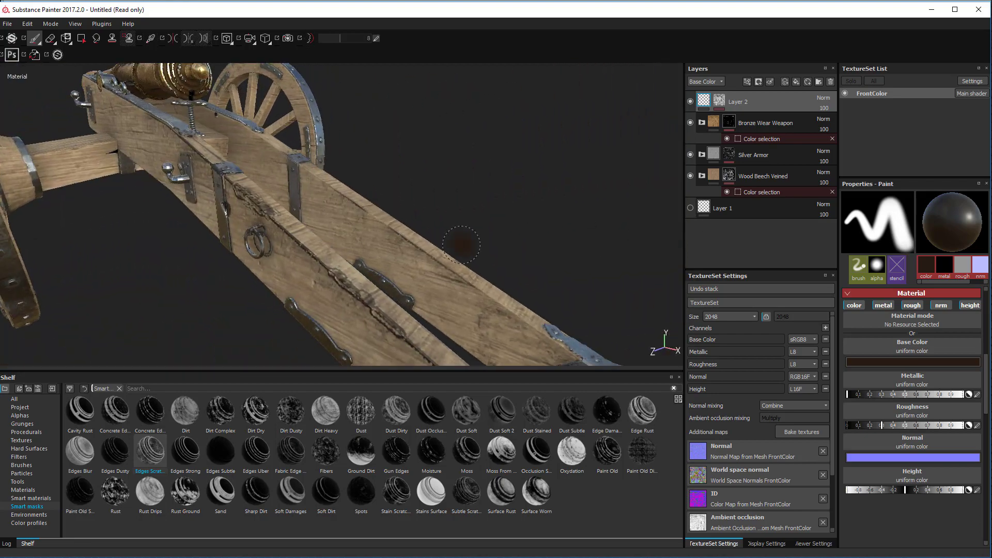
{"action": "left_click_drag", "start_coordinate": [460, 245], "coordinate": [441, 228], "text": "alt"}
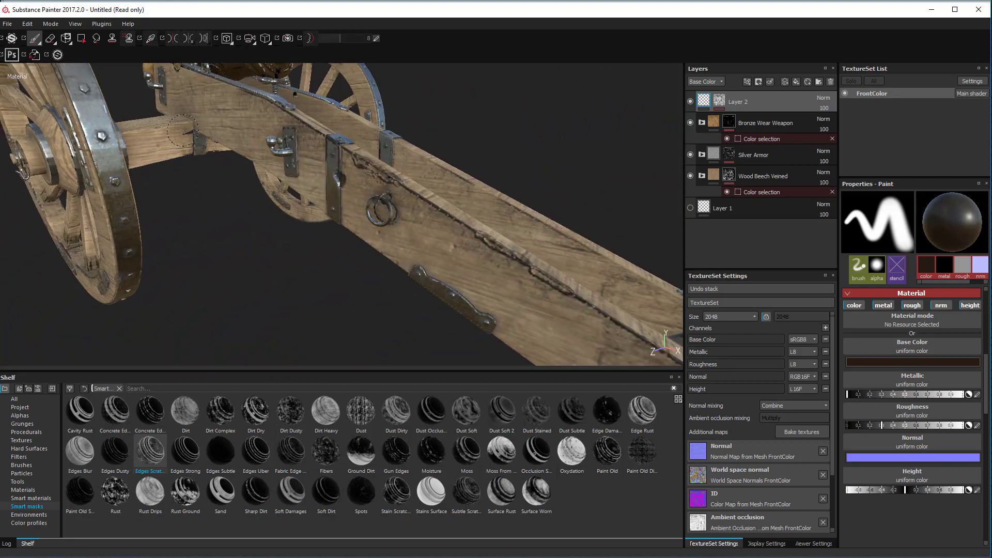
{"action": "mouse_move", "coordinate": [186, 126]}
{"action": "left_mouse_down", "text": "alt"}
{"action": "mouse_move", "coordinate": [413, 155]}
{"action": "mouse_move", "coordinate": [486, 132]}
{"action": "mouse_move", "coordinate": [456, 140]}
{"action": "mouse_move", "coordinate": [418, 123]}
{"action": "mouse_move", "coordinate": [465, 126]}
{"action": "mouse_move", "coordinate": [518, 173]}
{"action": "mouse_move", "coordinate": [237, 181]}
{"action": "mouse_move", "coordinate": [227, 139]}
{"action": "mouse_move", "coordinate": [288, 115]}
{"action": "mouse_move", "coordinate": [281, 135]}
{"action": "mouse_move", "coordinate": [269, 120]}
{"action": "left_mouse_up", "text": "alt"}
{"action": "left_click_drag", "start_coordinate": [311, 174], "coordinate": [379, 157], "text": "alt"}
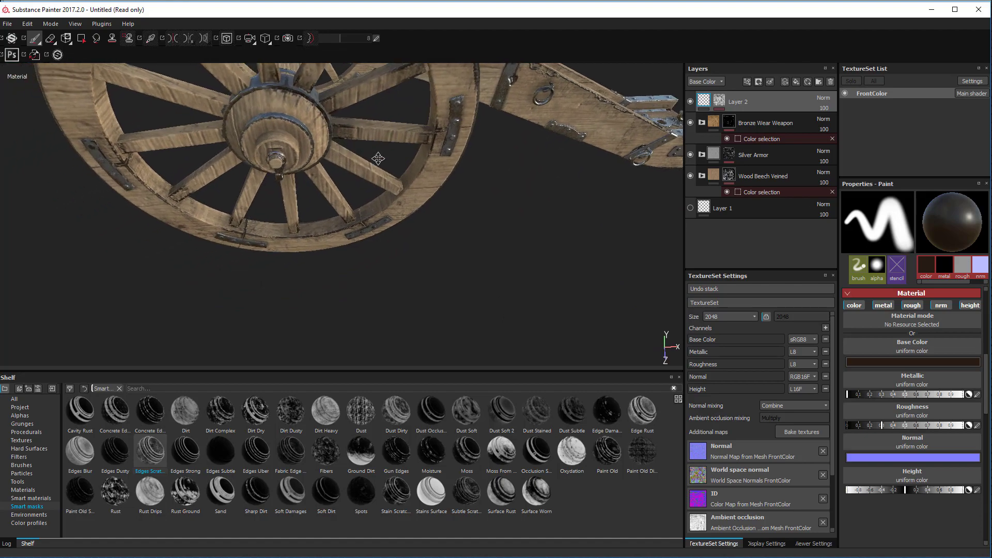
{"action": "middle_click_drag", "start_coordinate": [379, 157], "coordinate": [271, 268], "text": "alt"}
{"action": "right_click_drag", "start_coordinate": [271, 269], "coordinate": [225, 70], "text": "alt"}
{"action": "middle_click_drag", "start_coordinate": [225, 70], "coordinate": [331, 127], "text": "alt"}
{"action": "left_click_drag", "start_coordinate": [331, 126], "coordinate": [381, 222], "text": "alt"}
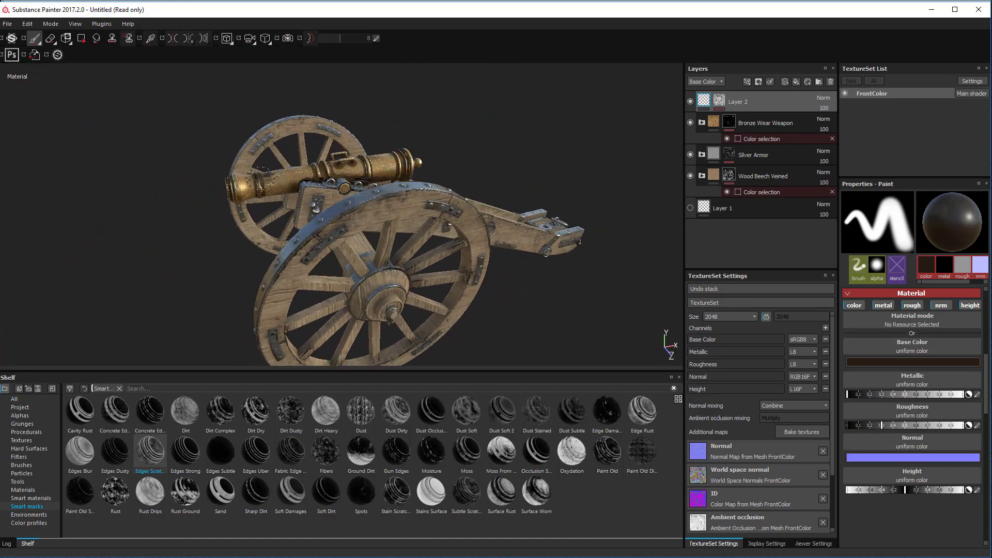
{"action": "left_click_drag", "start_coordinate": [472, 273], "coordinate": [474, 263], "text": "alt"}
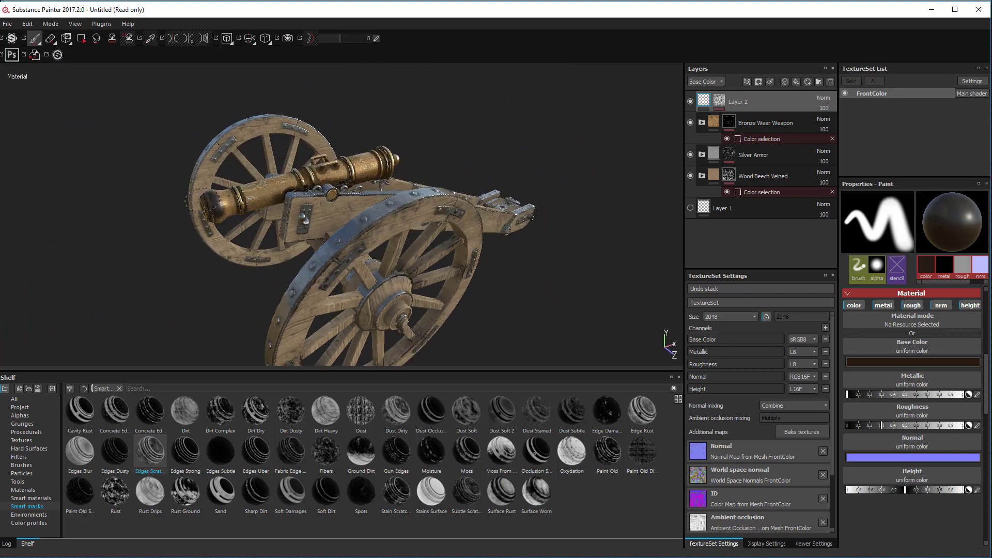
{"action": "mouse_move", "coordinate": [474, 263]}
{"action": "left_mouse_down", "text": "alt"}
{"action": "mouse_move", "coordinate": [432, 166]}
{"action": "mouse_move", "coordinate": [416, 215]}
{"action": "mouse_move", "coordinate": [425, 227]}
{"action": "mouse_move", "coordinate": [436, 202]}
{"action": "mouse_move", "coordinate": [527, 179]}
{"action": "mouse_move", "coordinate": [507, 151]}
{"action": "mouse_move", "coordinate": [536, 239]}
{"action": "mouse_move", "coordinate": [570, 230]}
{"action": "mouse_move", "coordinate": [545, 202]}
{"action": "mouse_move", "coordinate": [277, 197]}
{"action": "mouse_move", "coordinate": [289, 210]}
{"action": "mouse_move", "coordinate": [269, 221]}
{"action": "mouse_move", "coordinate": [315, 232]}
{"action": "mouse_move", "coordinate": [317, 250]}
{"action": "mouse_move", "coordinate": [303, 235]}
{"action": "mouse_move", "coordinate": [312, 218]}
{"action": "left_mouse_up", "text": "alt"}
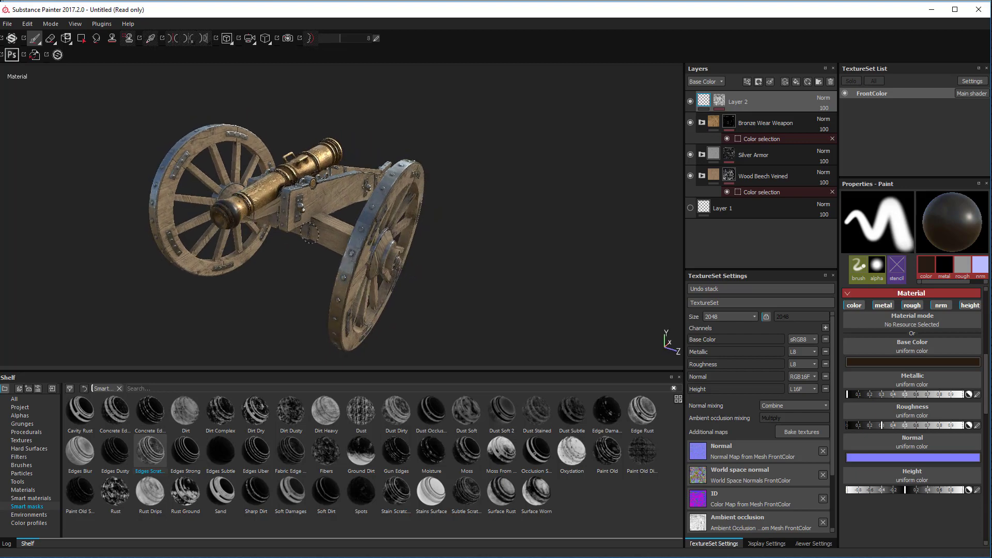
{"action": "mouse_move", "coordinate": [338, 228]}
{"action": "left_mouse_down", "text": "alt"}
{"action": "mouse_move", "coordinate": [323, 232]}
{"action": "mouse_move", "coordinate": [351, 243]}
{"action": "mouse_move", "coordinate": [341, 241]}
{"action": "left_mouse_up", "text": "alt"}
{"action": "right_click_drag", "start_coordinate": [341, 240], "coordinate": [413, 323], "text": "alt"}
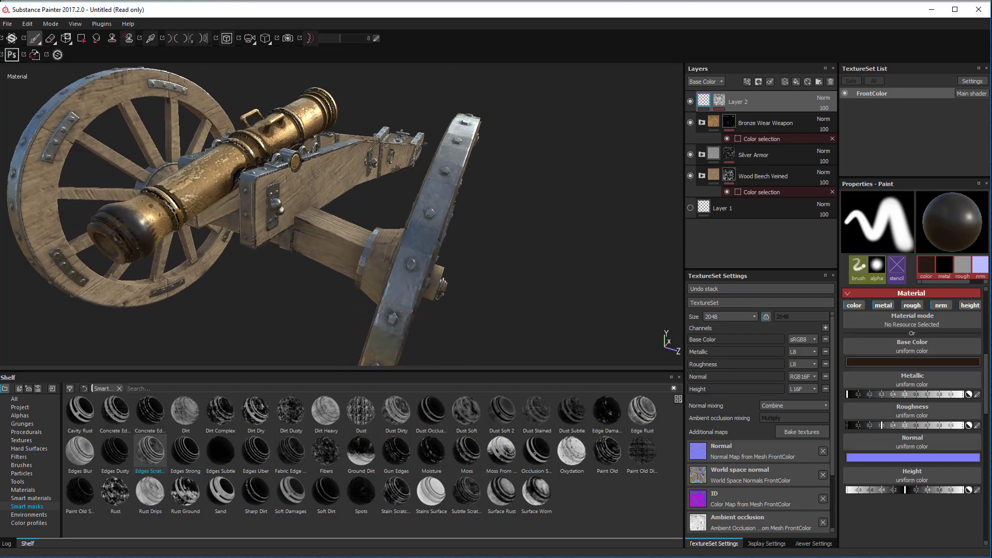
{"action": "left_click_drag", "start_coordinate": [414, 289], "coordinate": [570, 248], "text": "alt"}
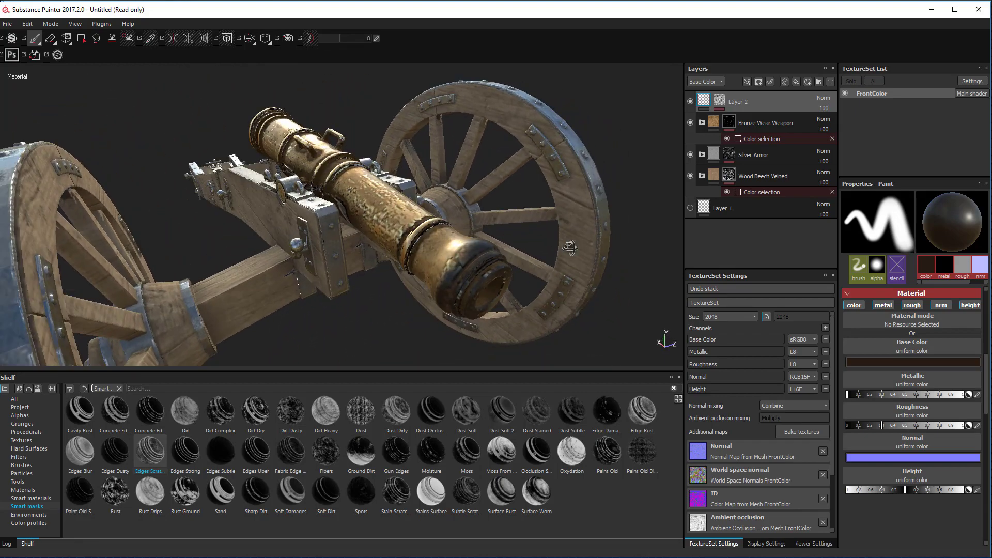